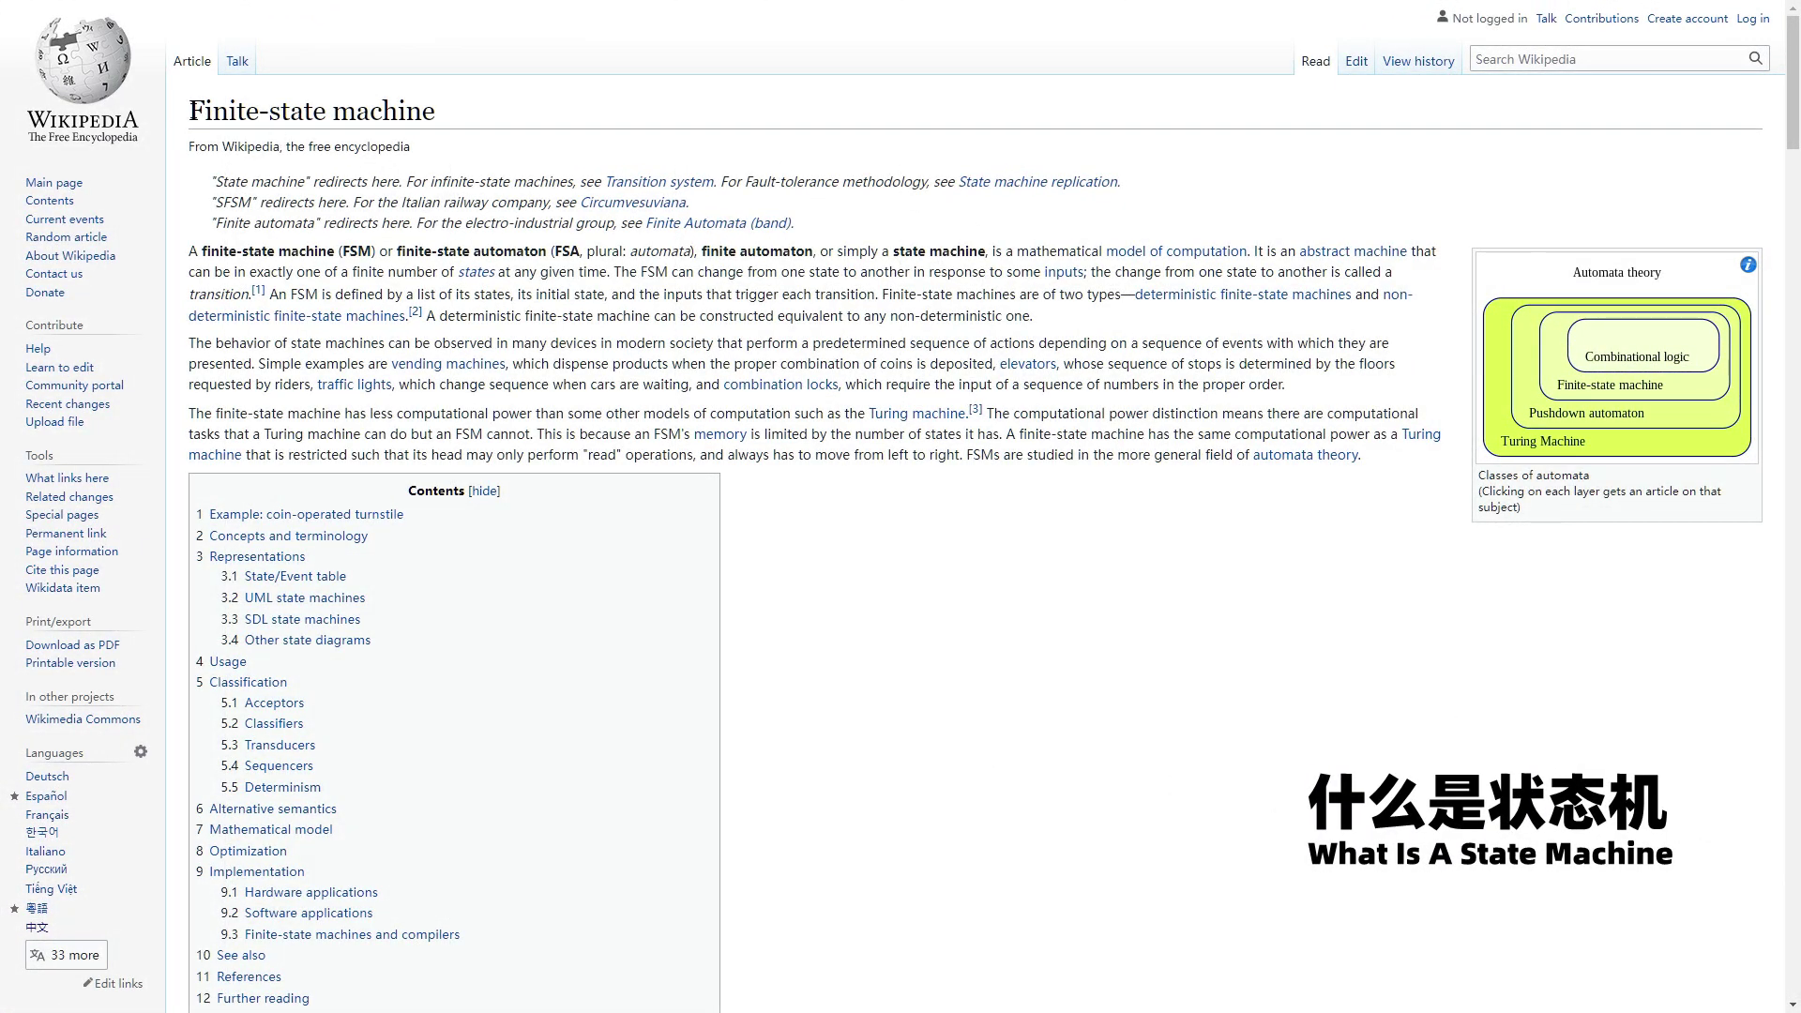
# Select and deselect the article title, then drag the panel edge down
pyautogui.tripleClick(460, 108)
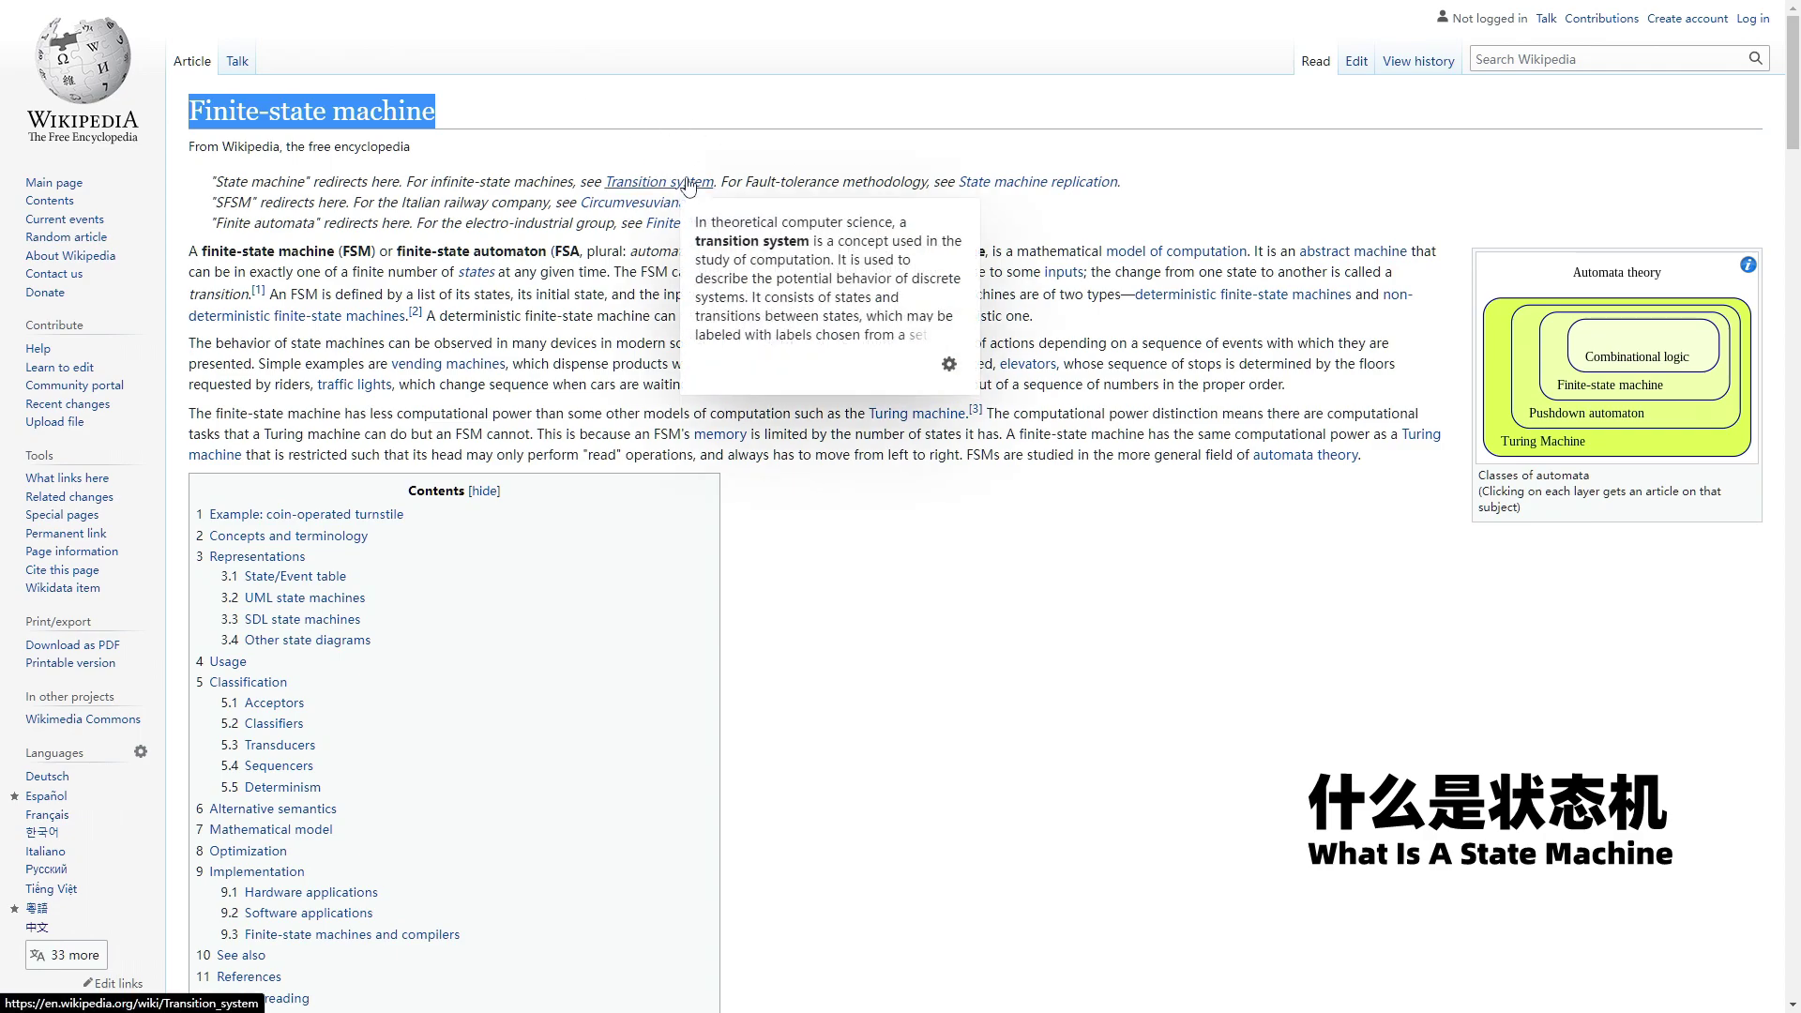
pyautogui.click(1201, 634)
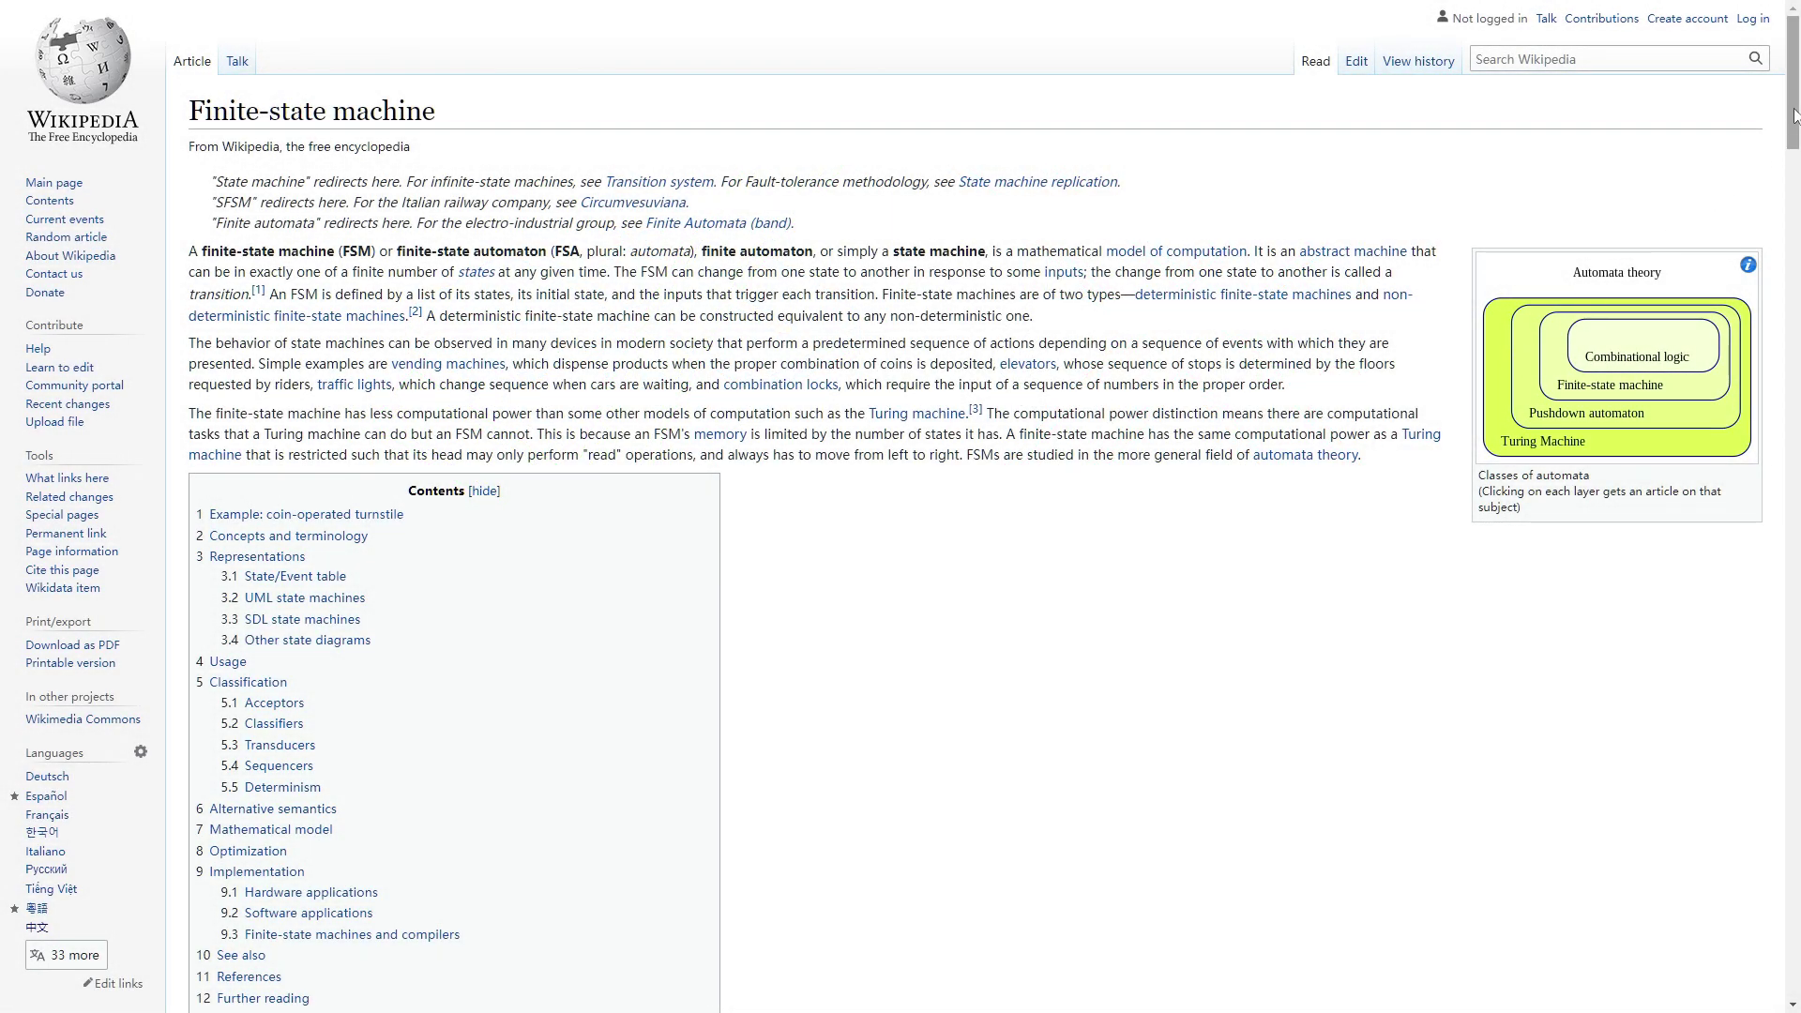
pyautogui.moveTo(1795, 113); pyautogui.dragTo(1797, 498)
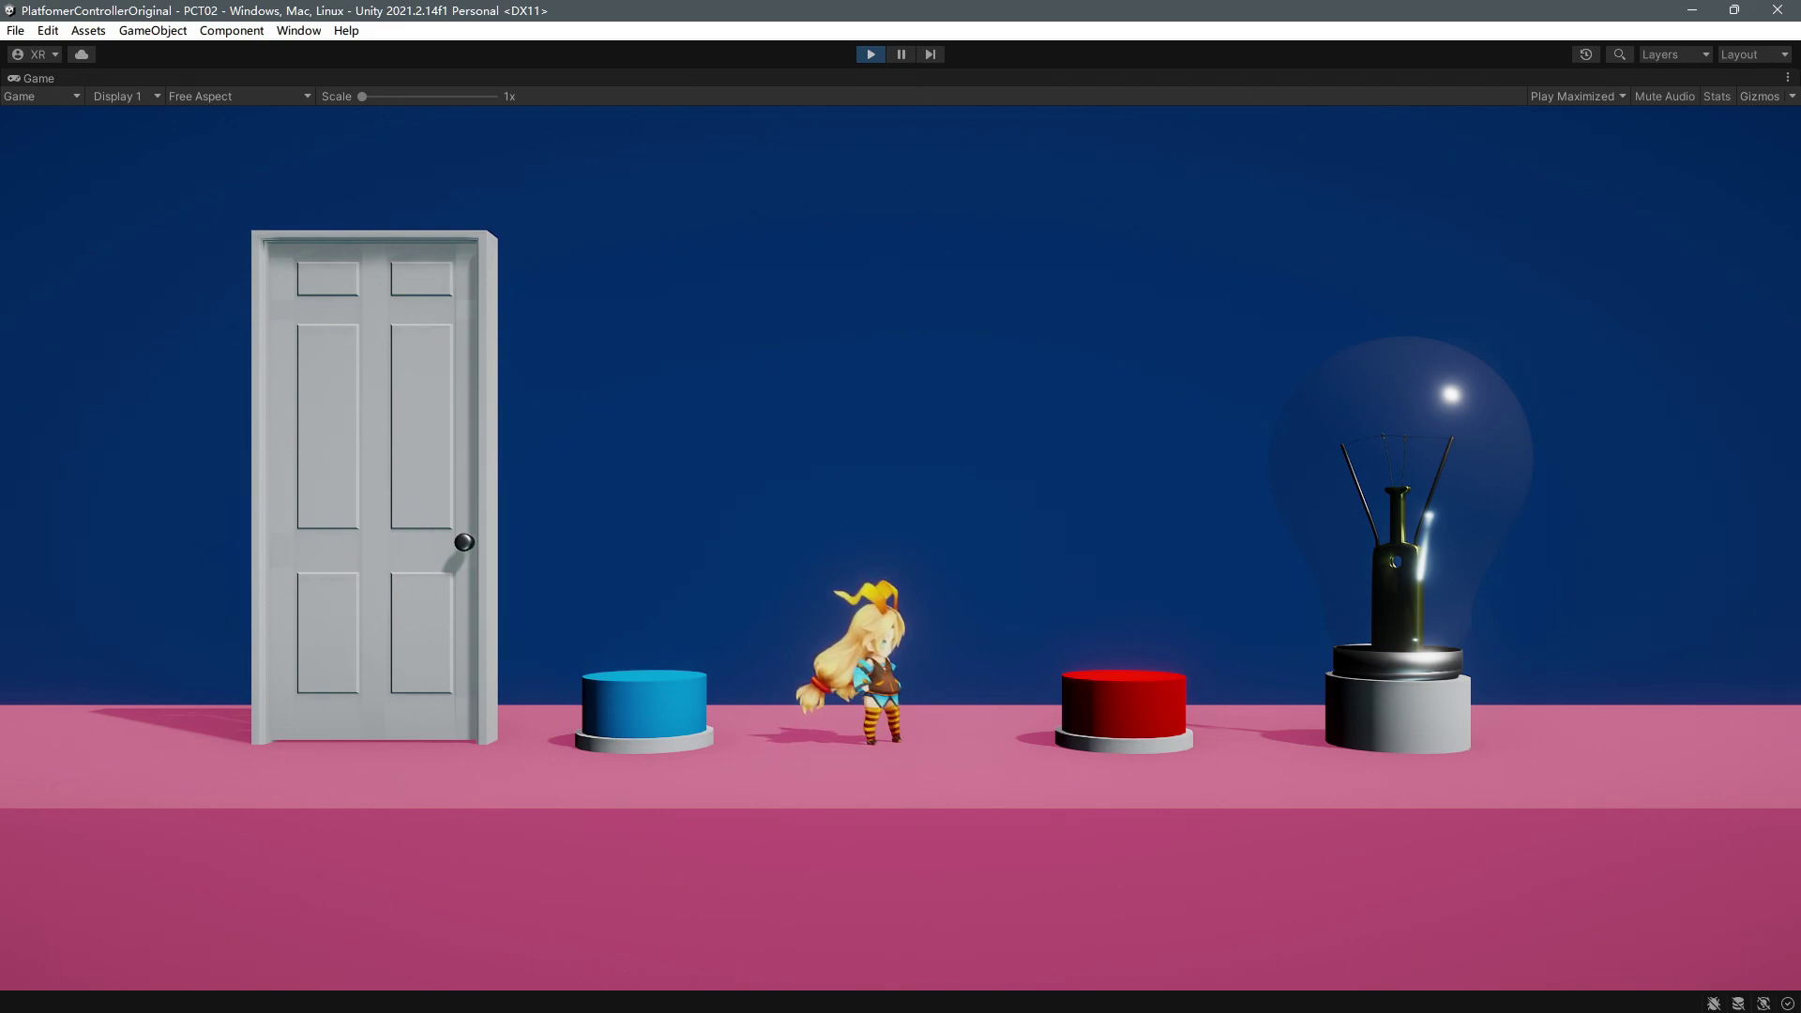
# In Play mode, jump the character onto the red button and hop on it repeatedly
pyautogui.press('Right')
pyautogui.press('space')
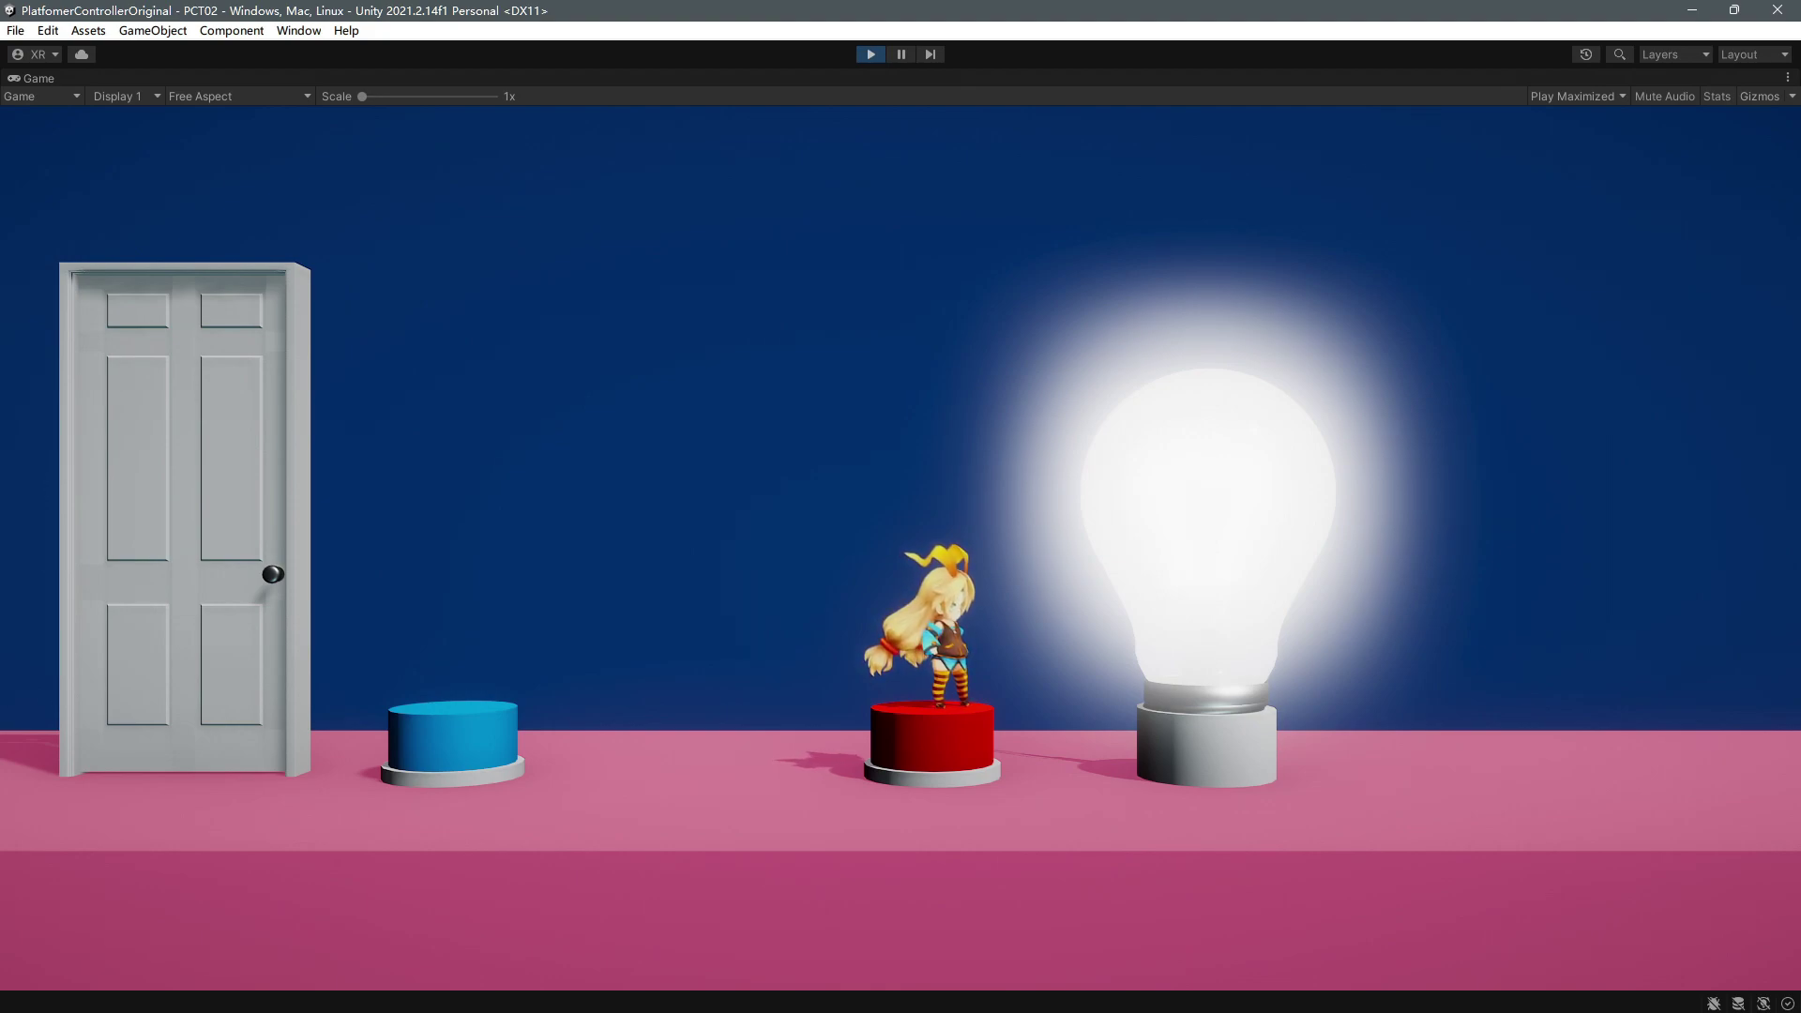
pyautogui.press('space')
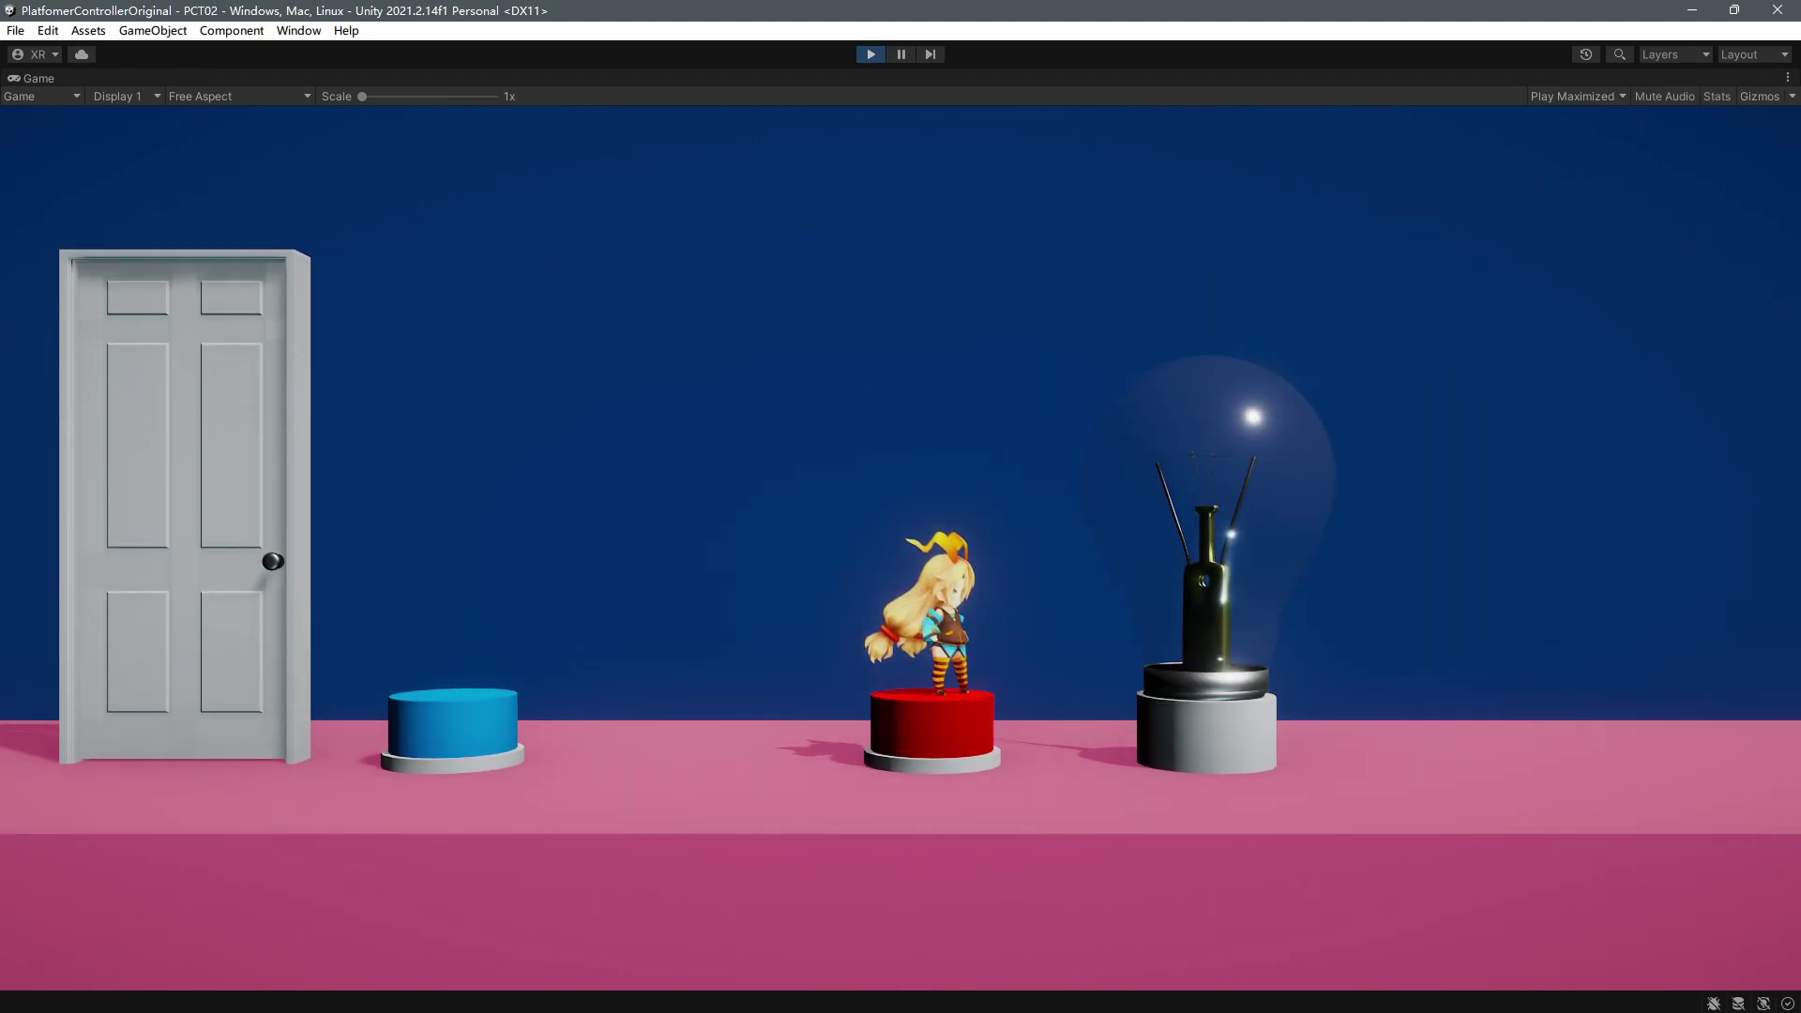
pyautogui.press('space')
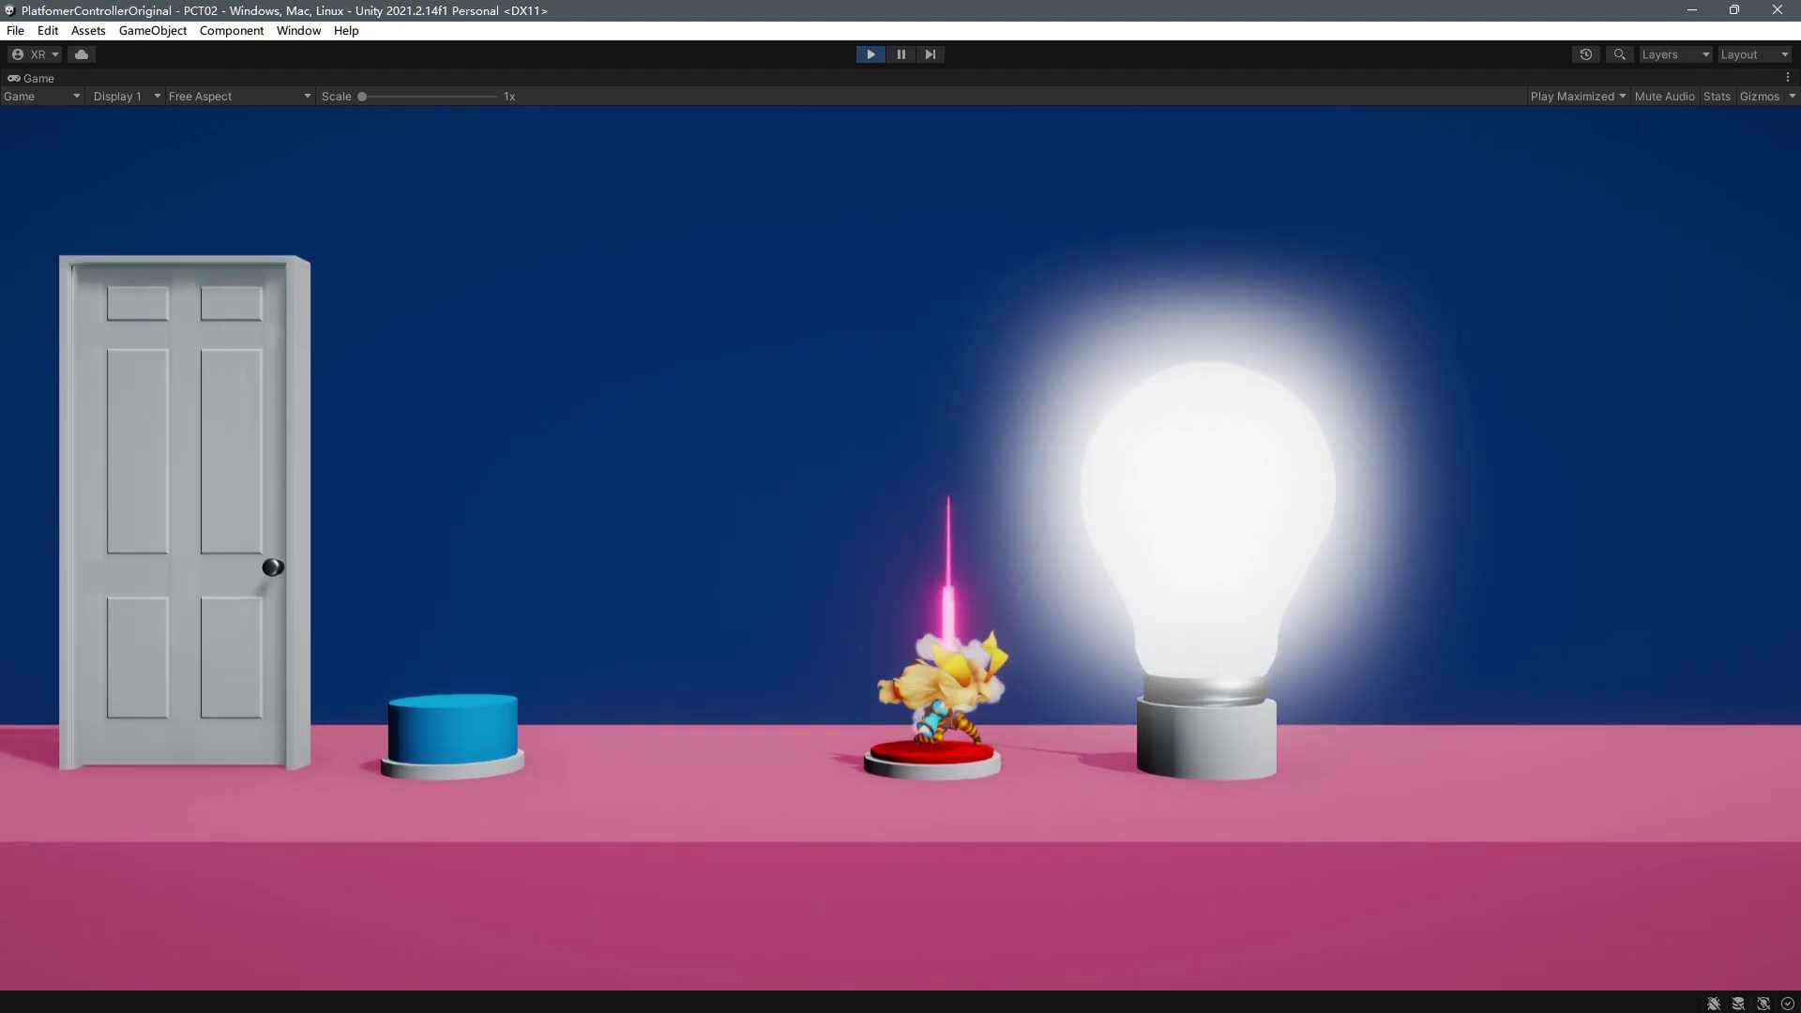
pyautogui.press('space')
pyautogui.press('space')
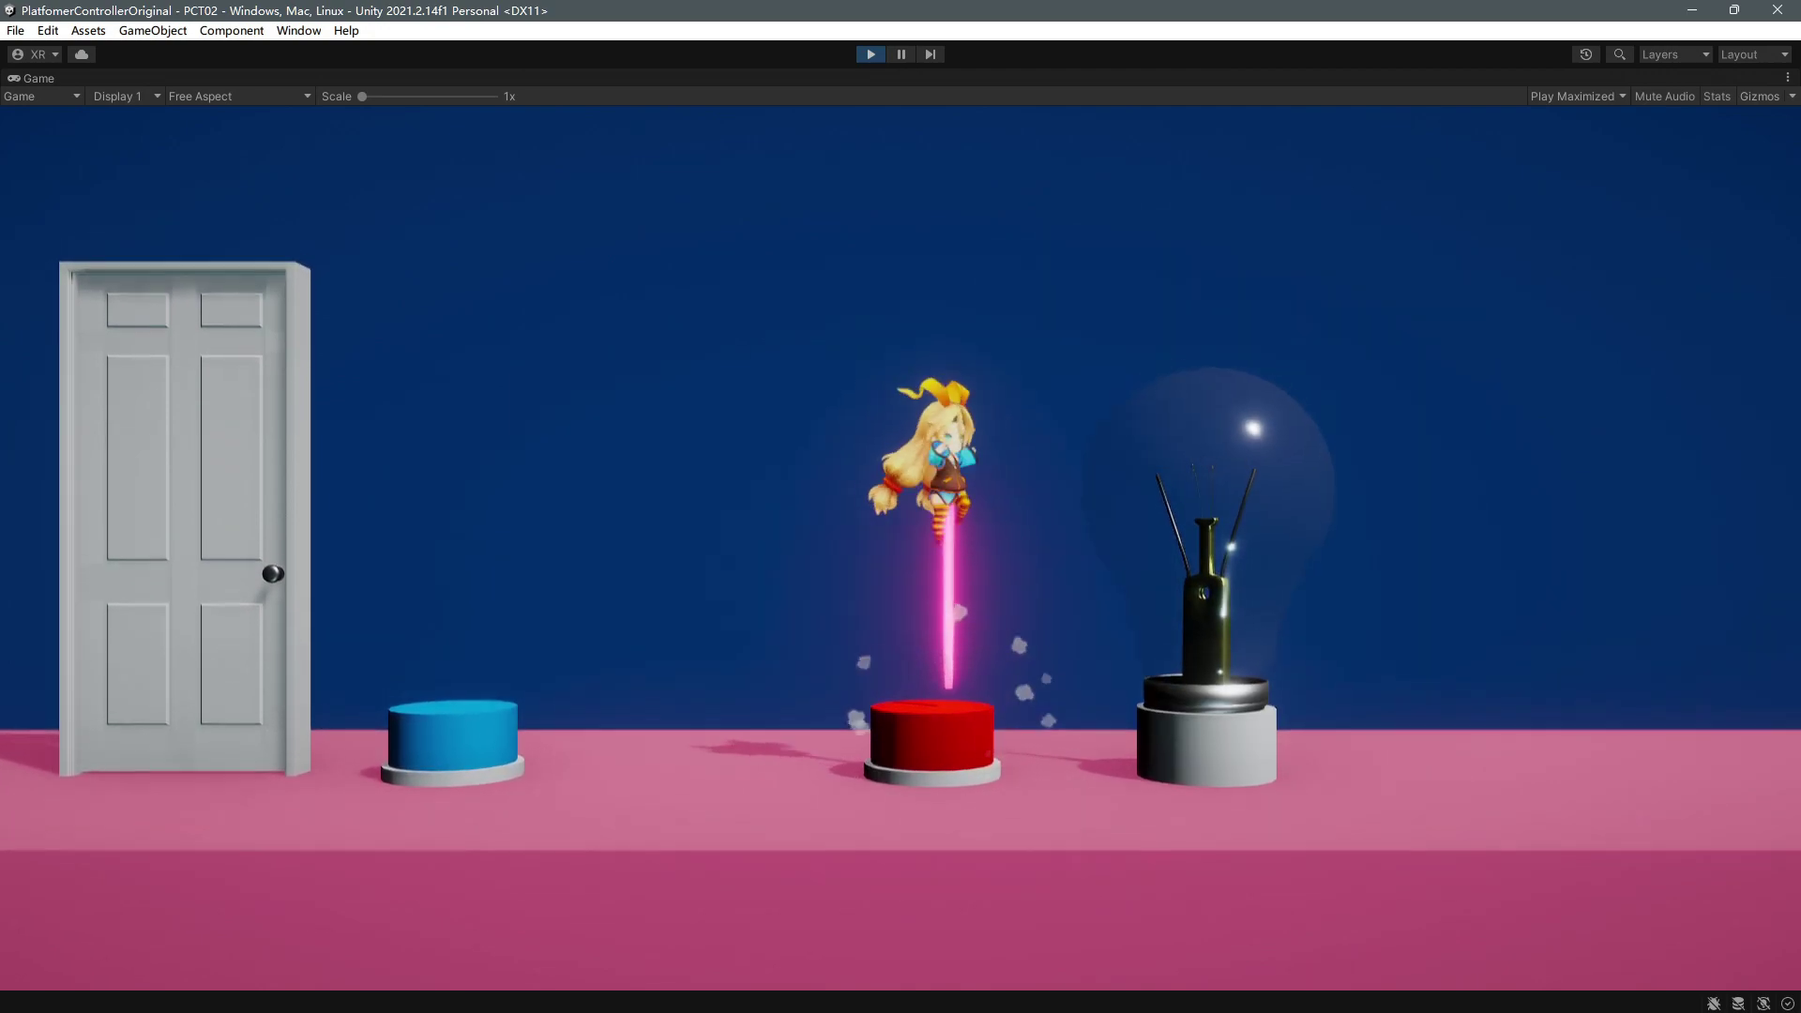
pyautogui.press('space')
# Fly left onto the blue button to open the door, slam down, then jump off
pyautogui.press('Left')
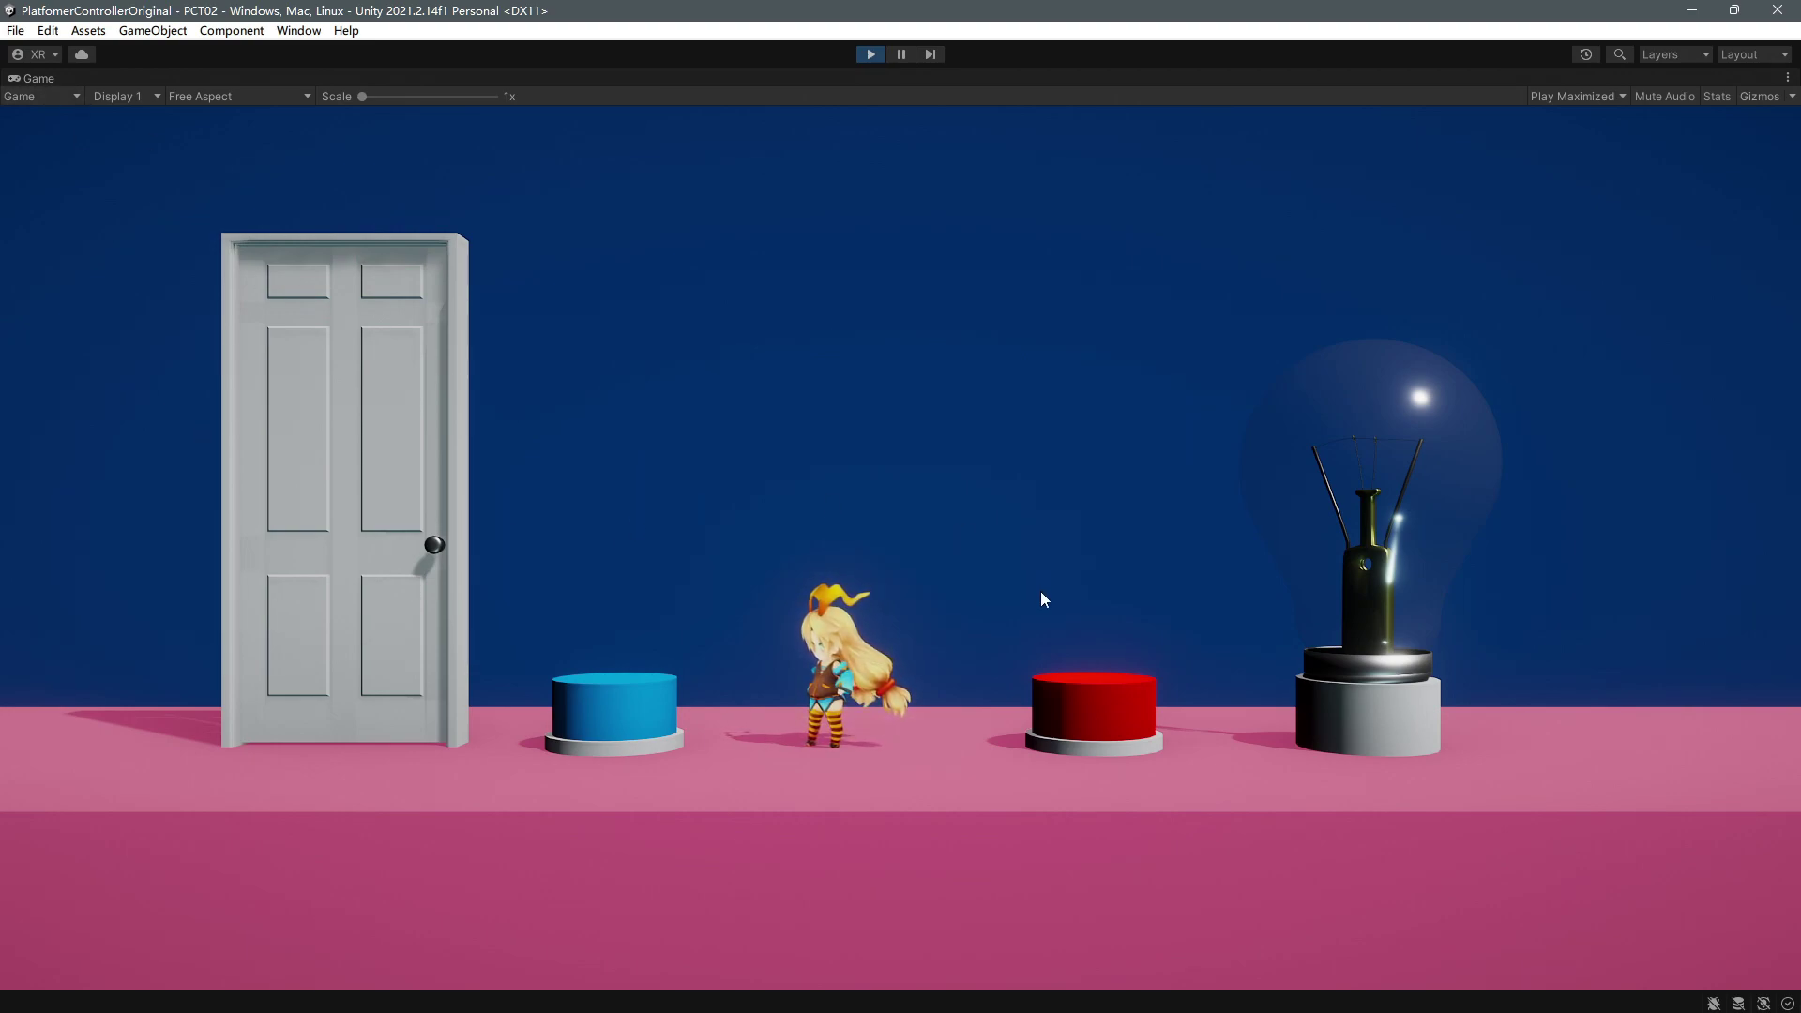
pyautogui.press('space')
pyautogui.press('Left')
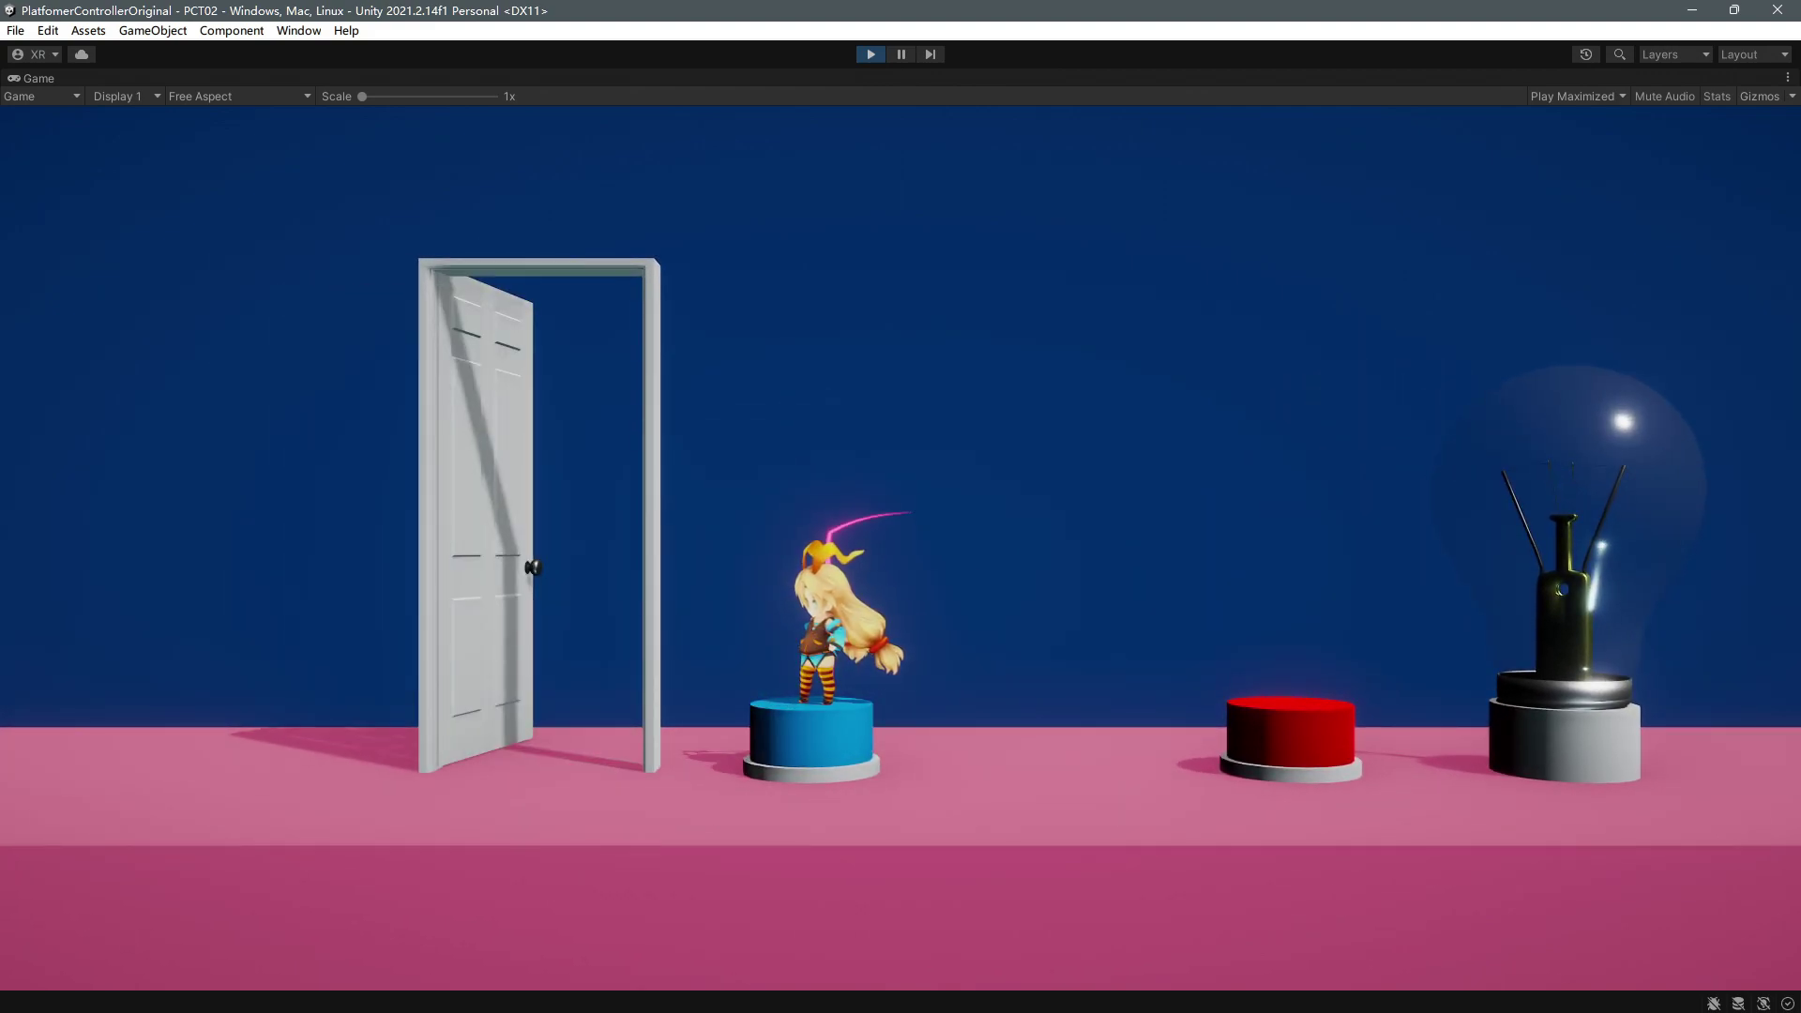
pyautogui.press('space')
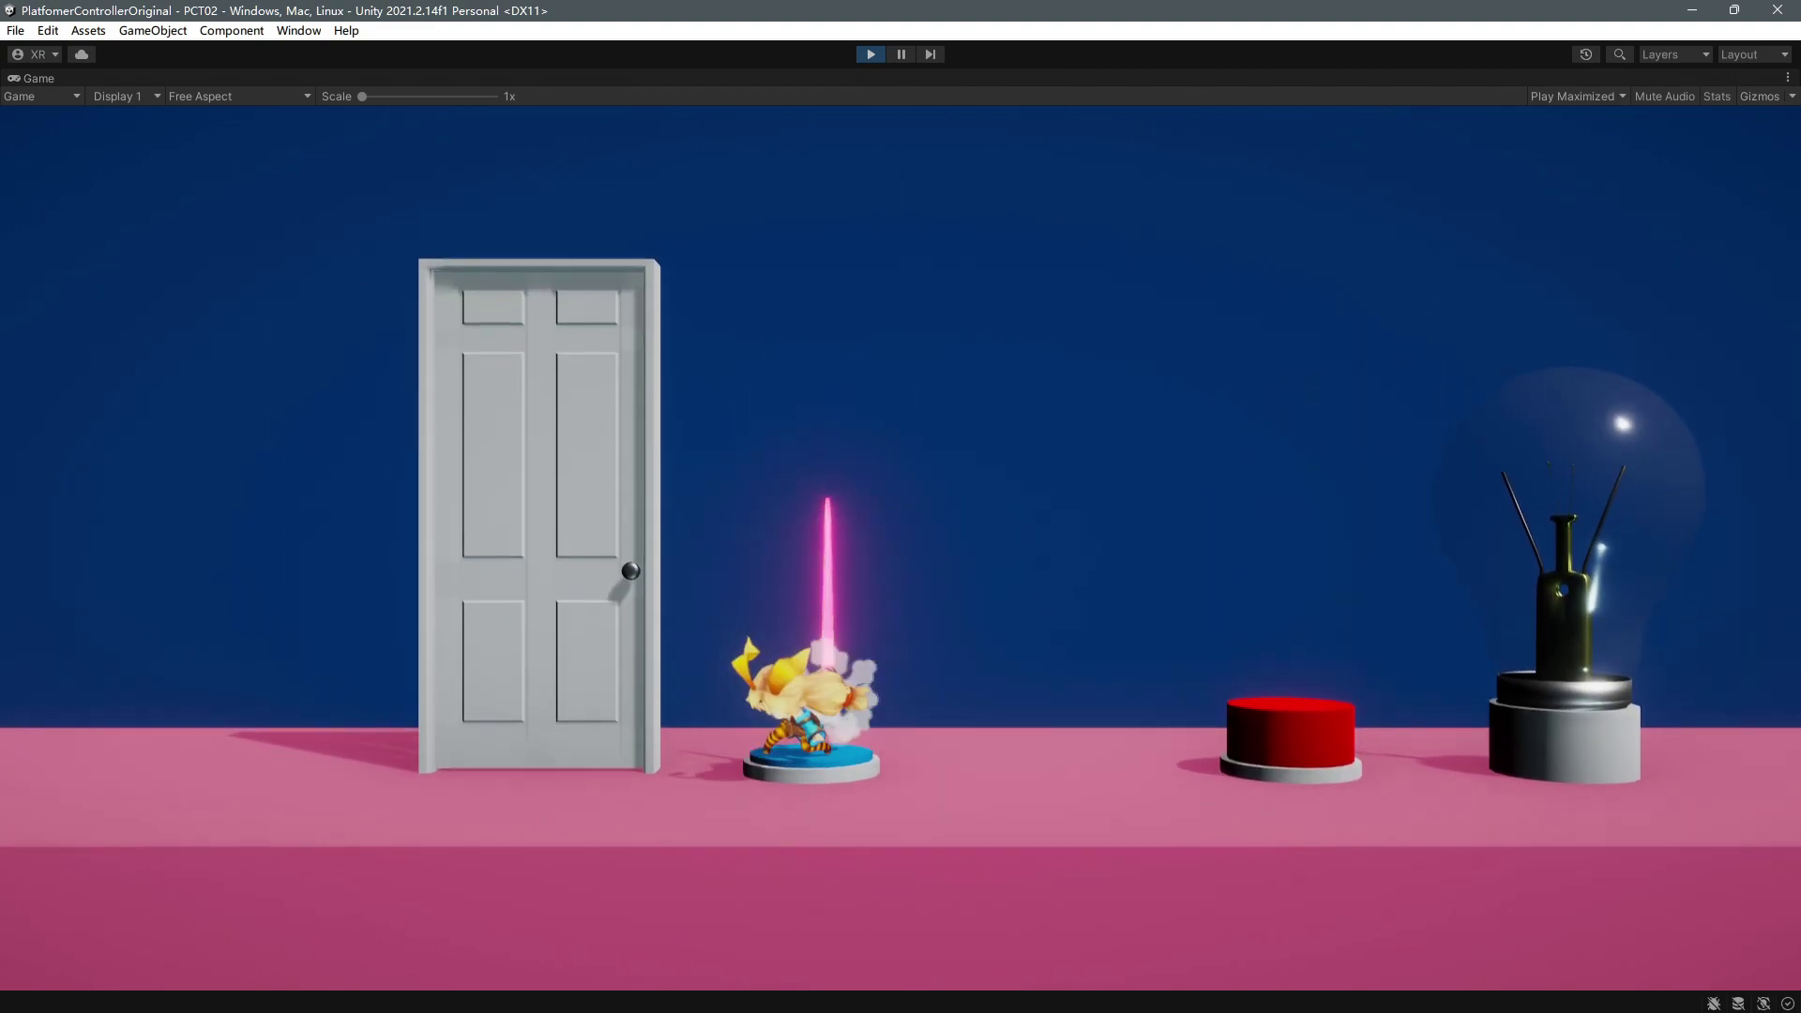
pyautogui.press('space')
pyautogui.press('Down')
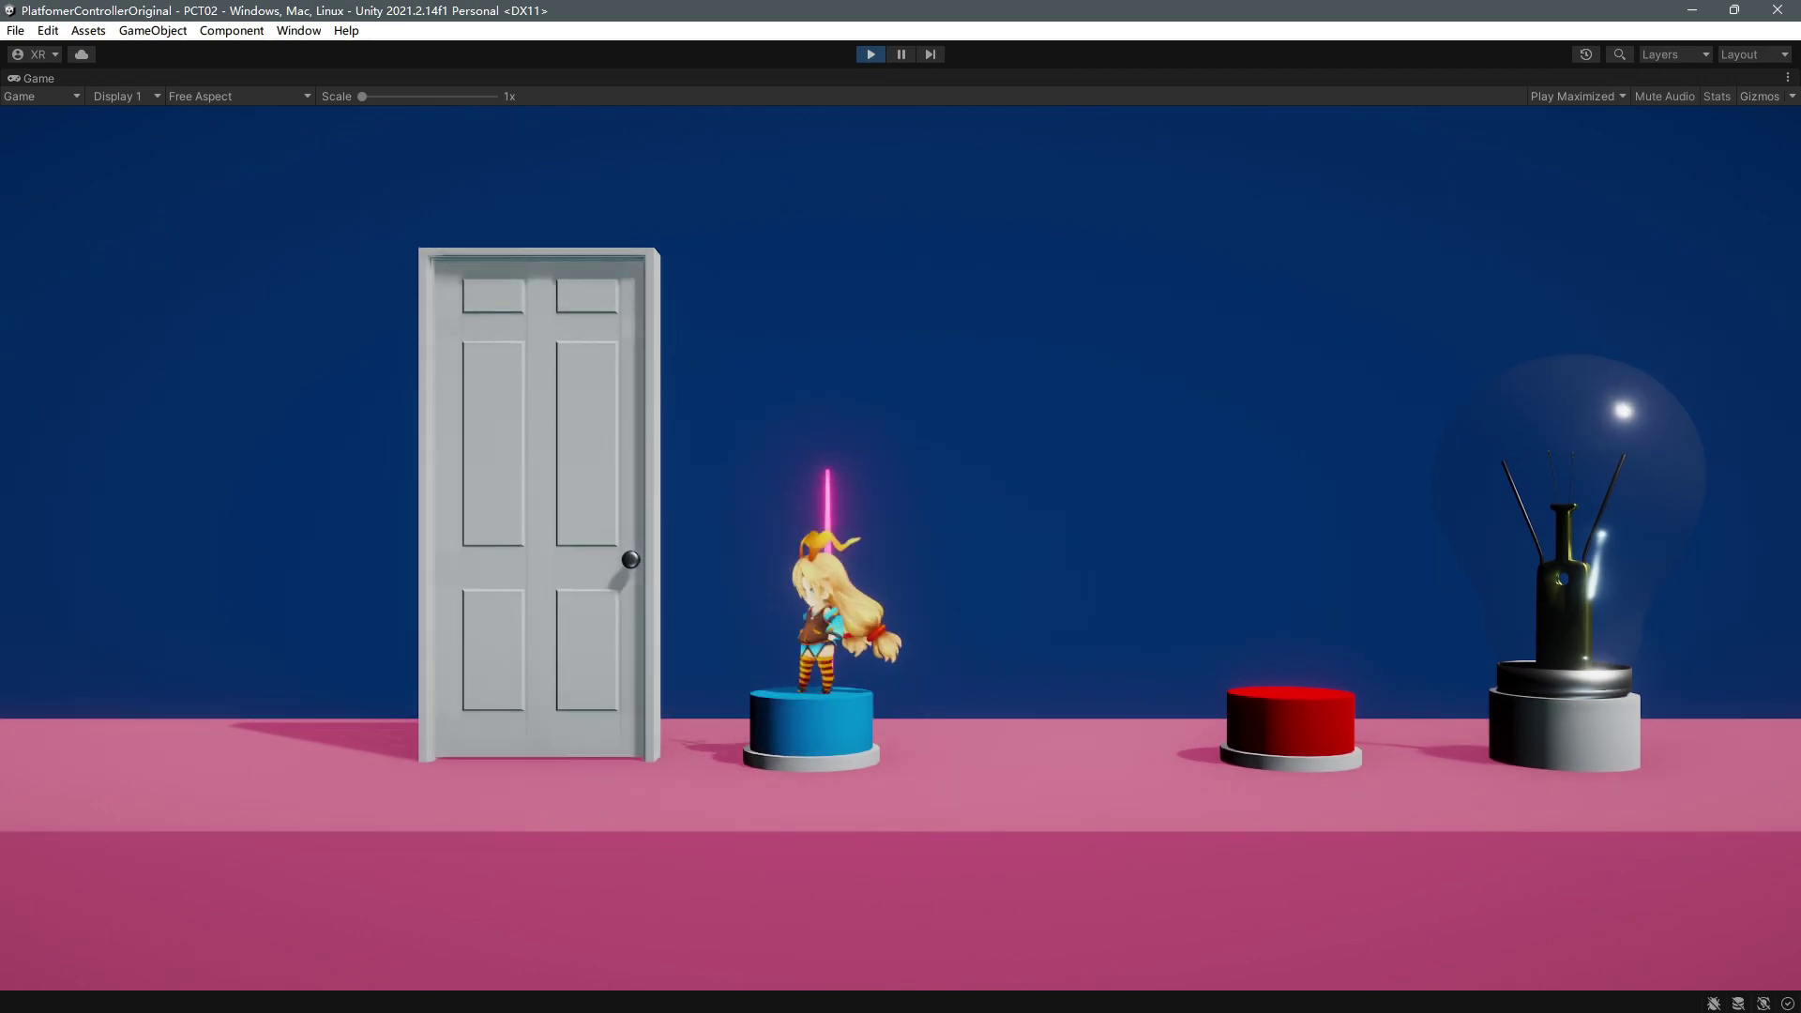
pyautogui.press('space')
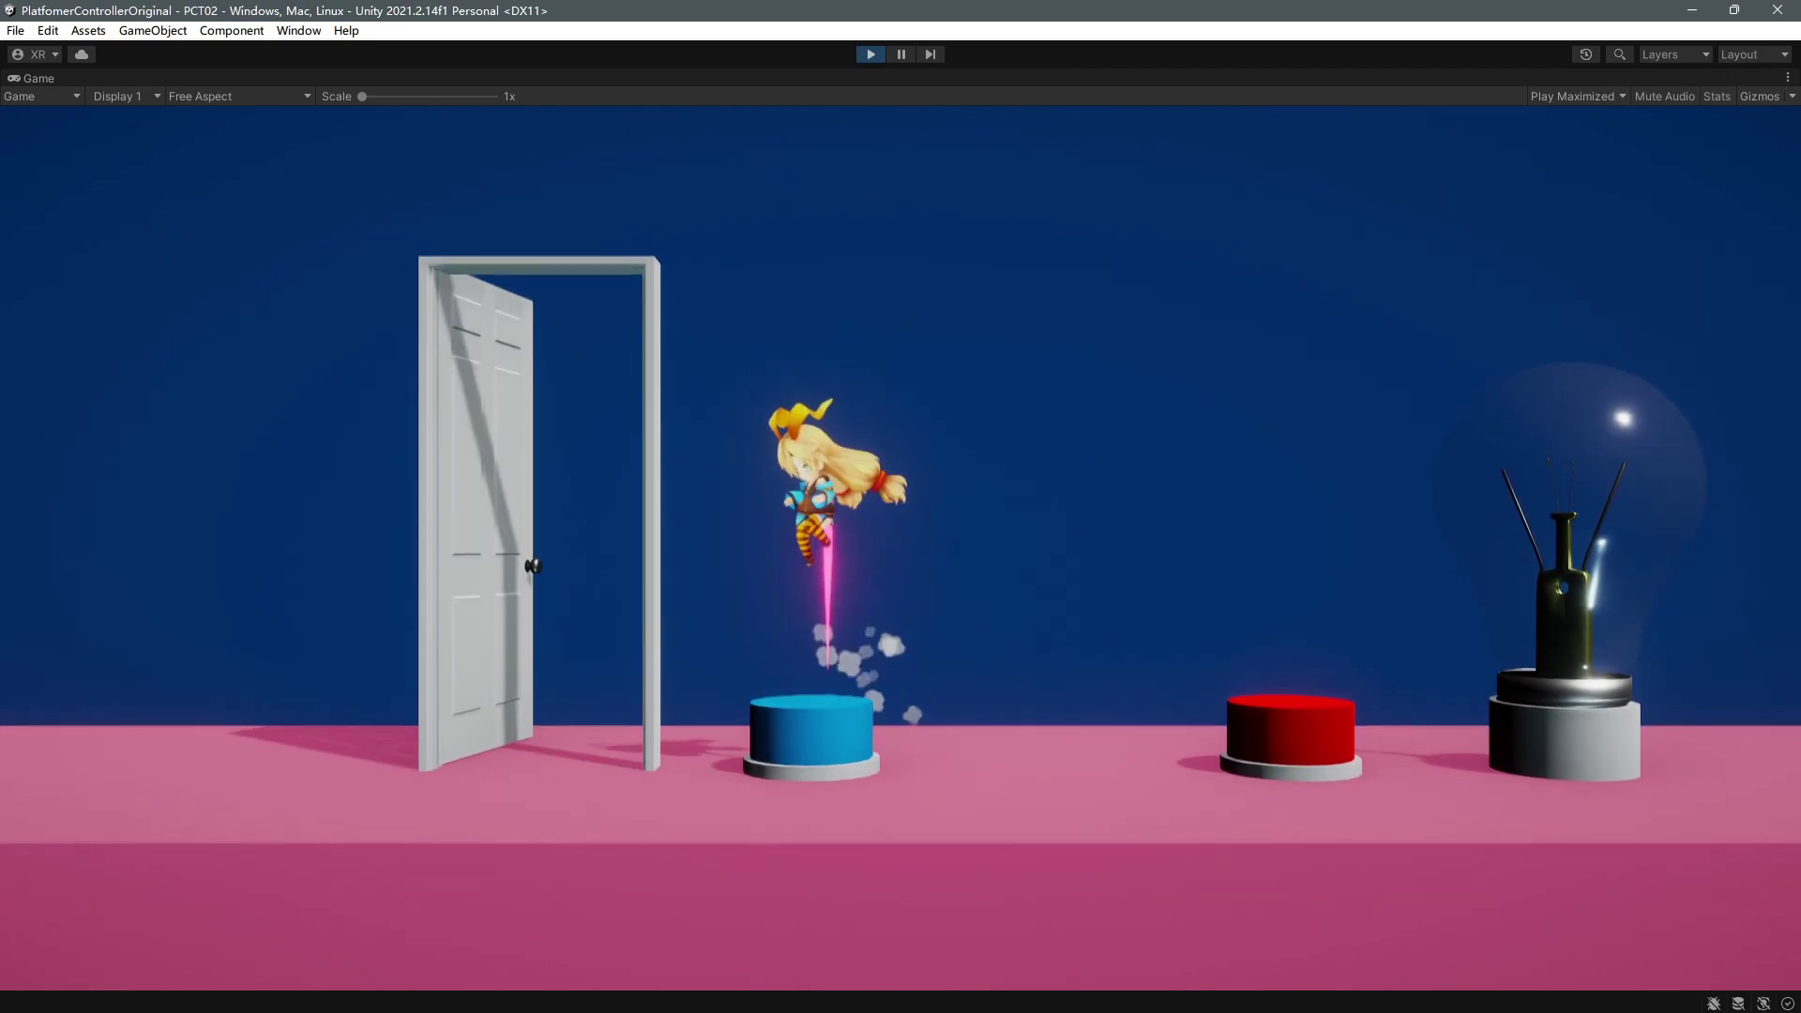
pyautogui.press('Down')
pyautogui.press('space')
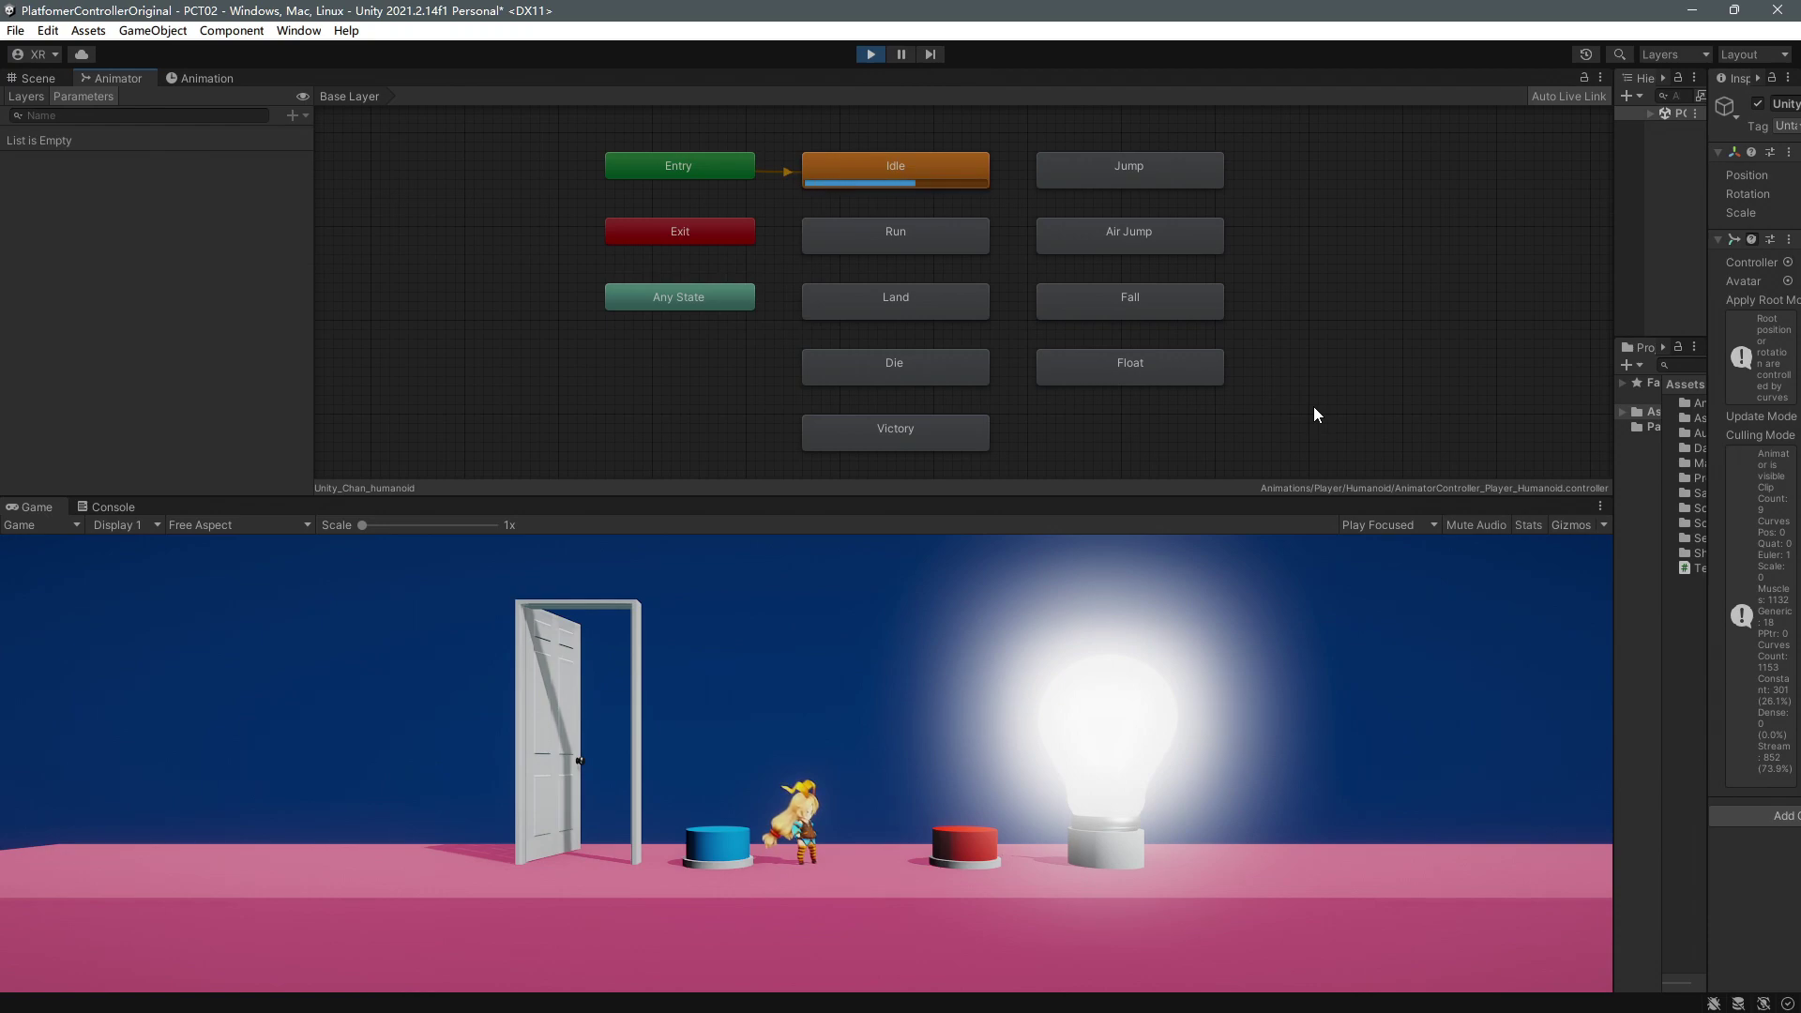
# Jump the character onto the blue button, then air-jump across onto the red button
pyautogui.press('space')
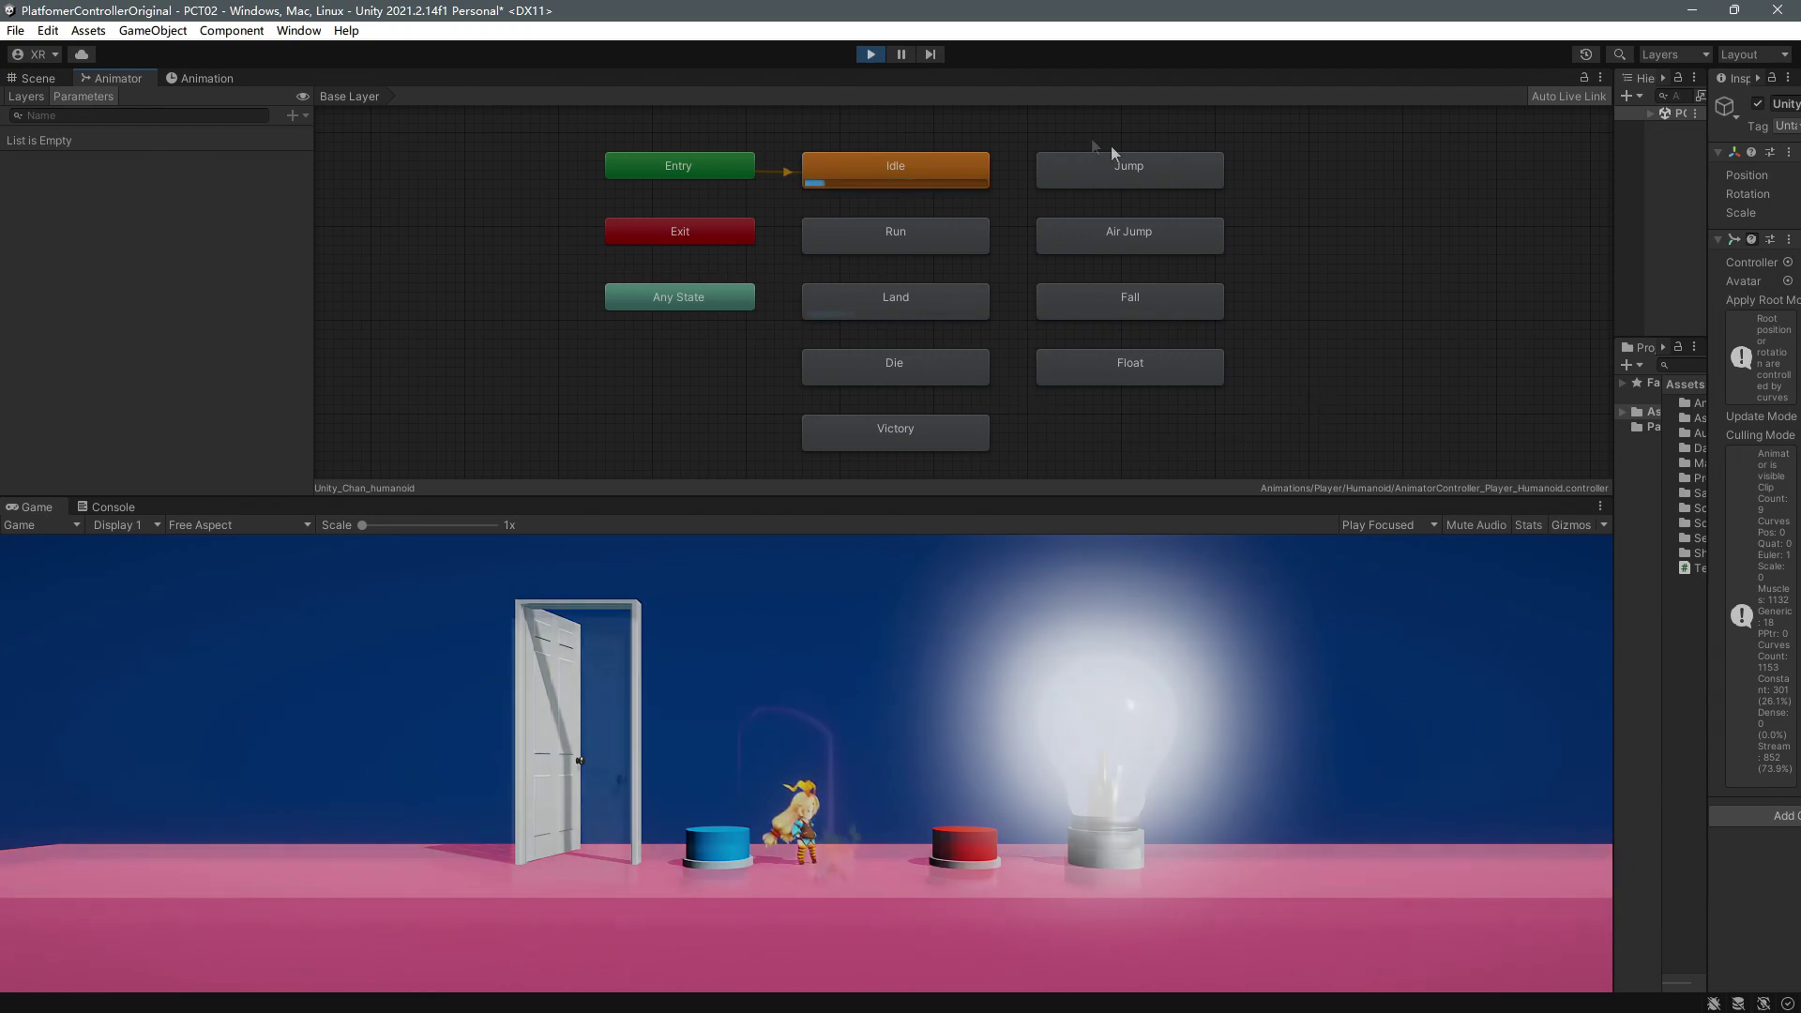
pyautogui.press('space')
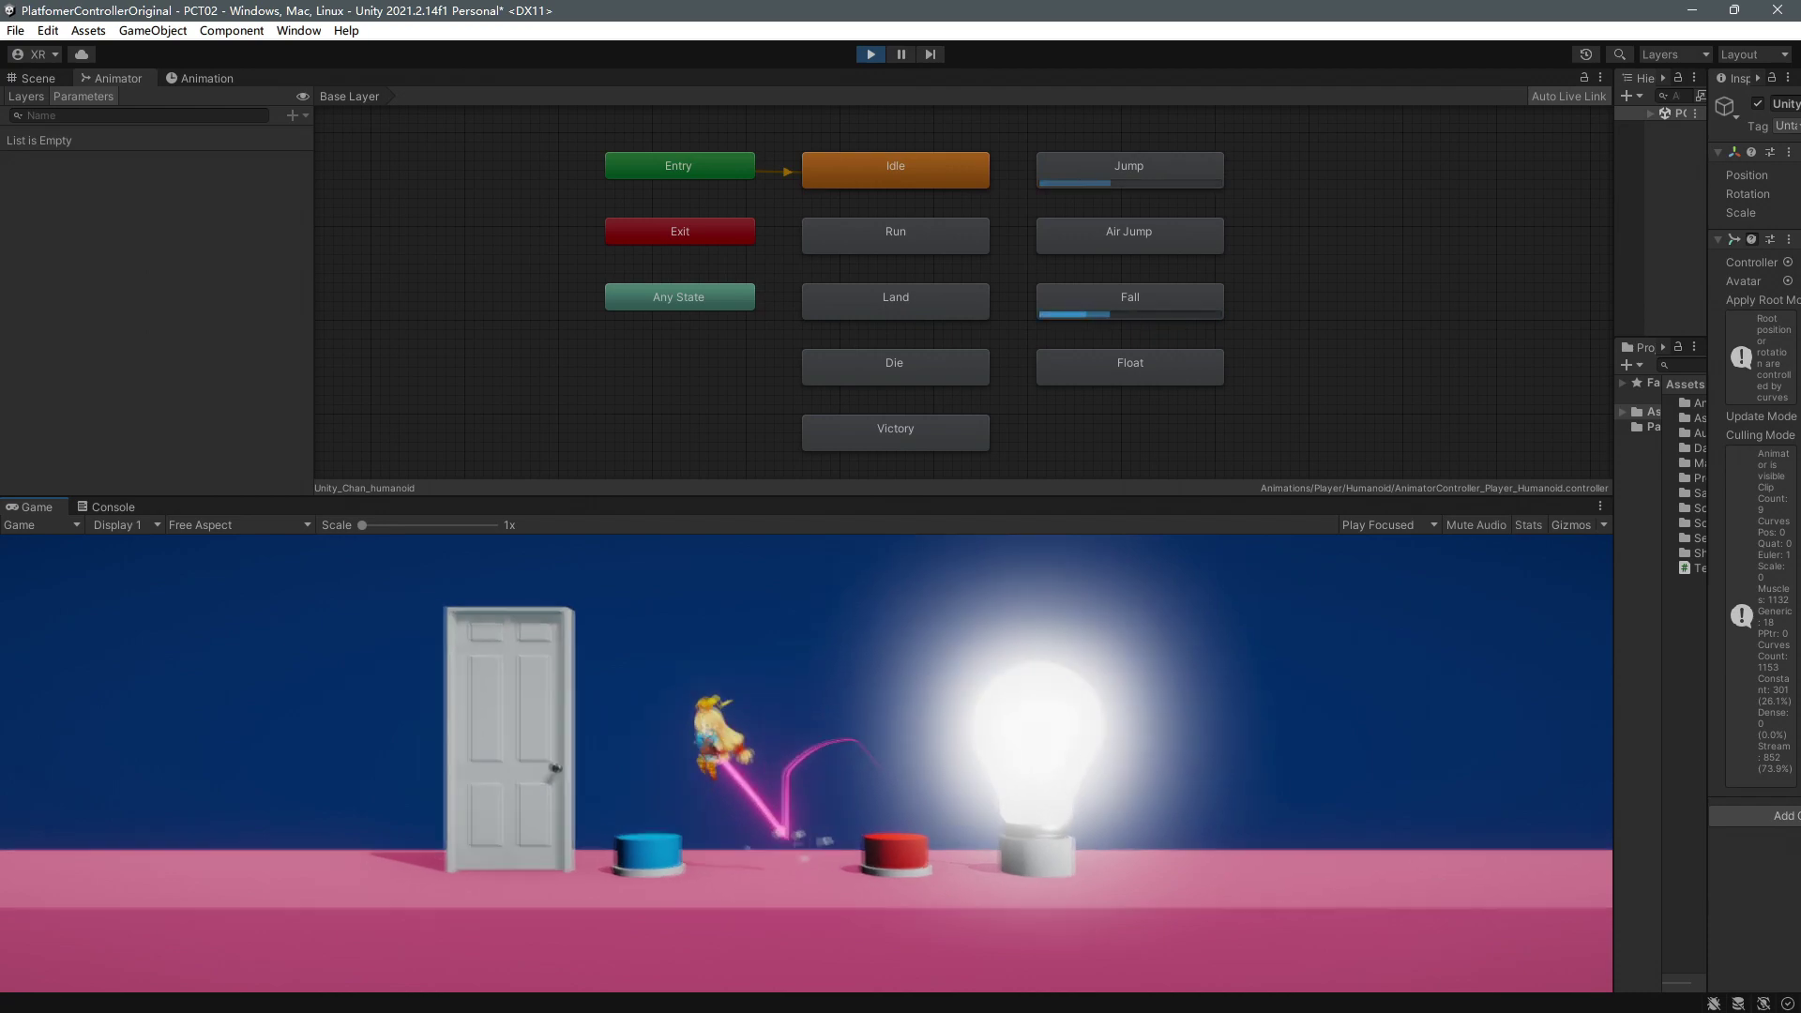
pyautogui.press('space')
pyautogui.press('space')
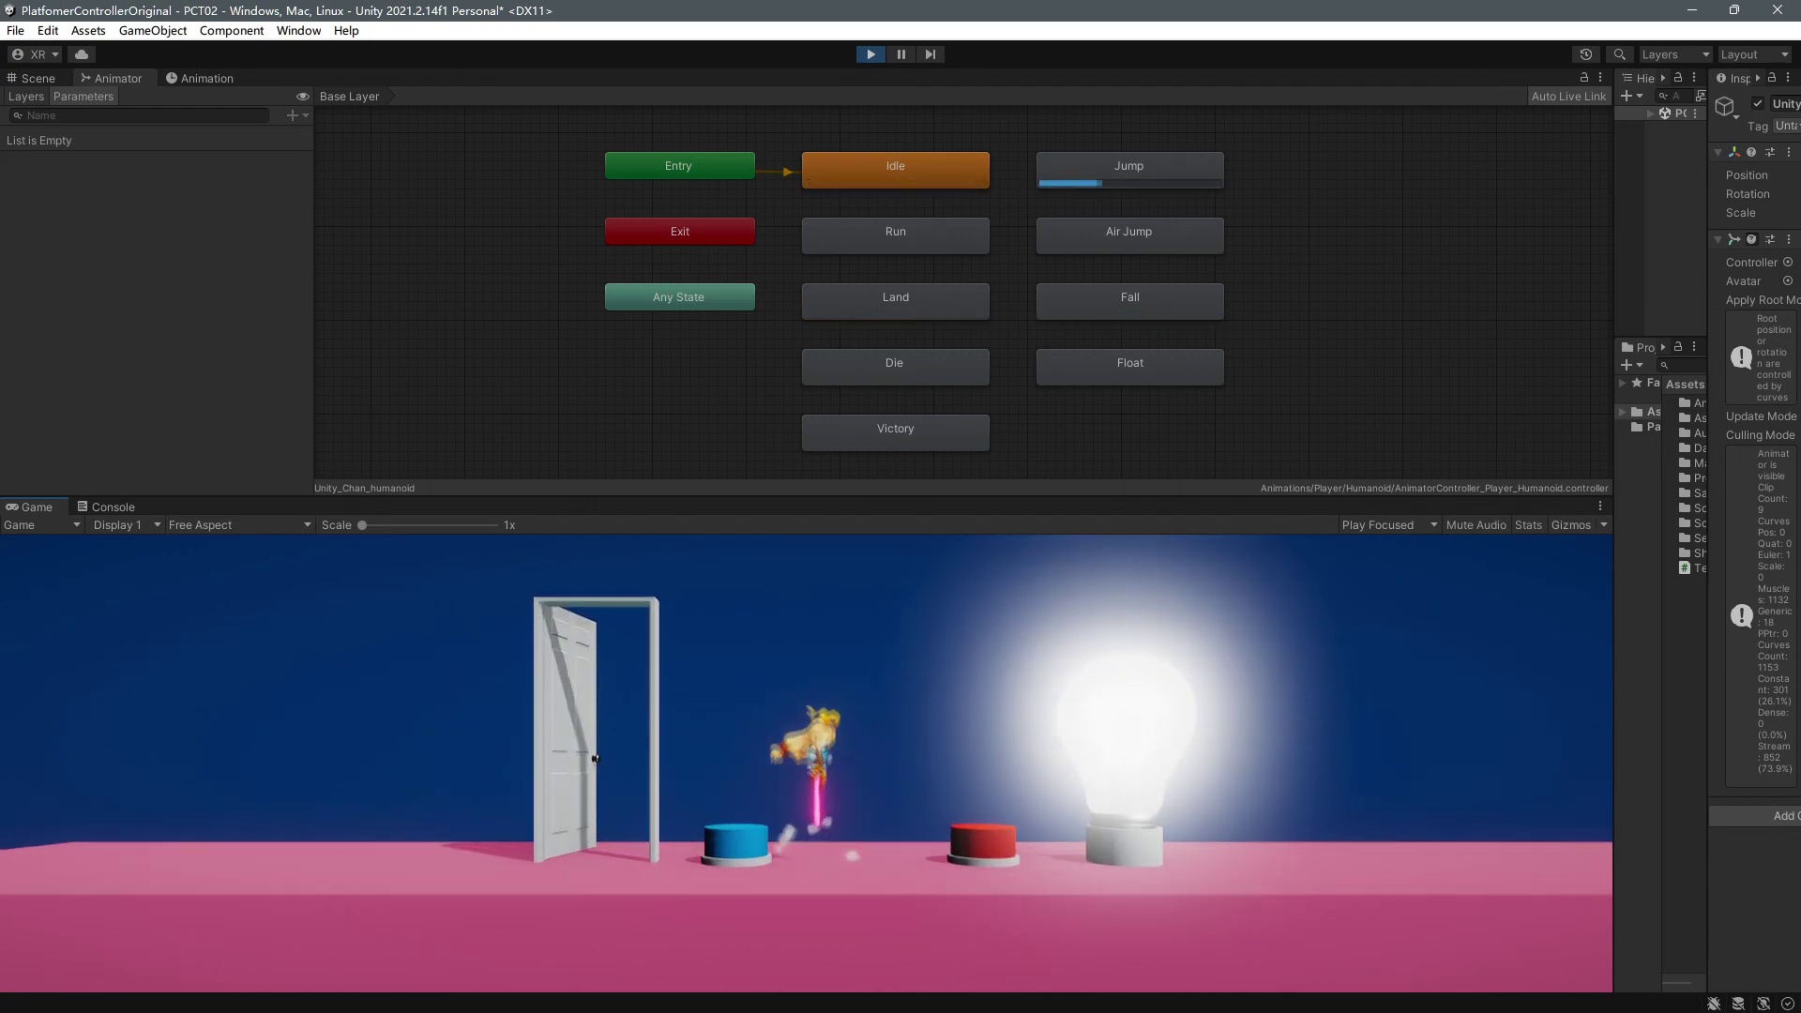
pyautogui.press('space')
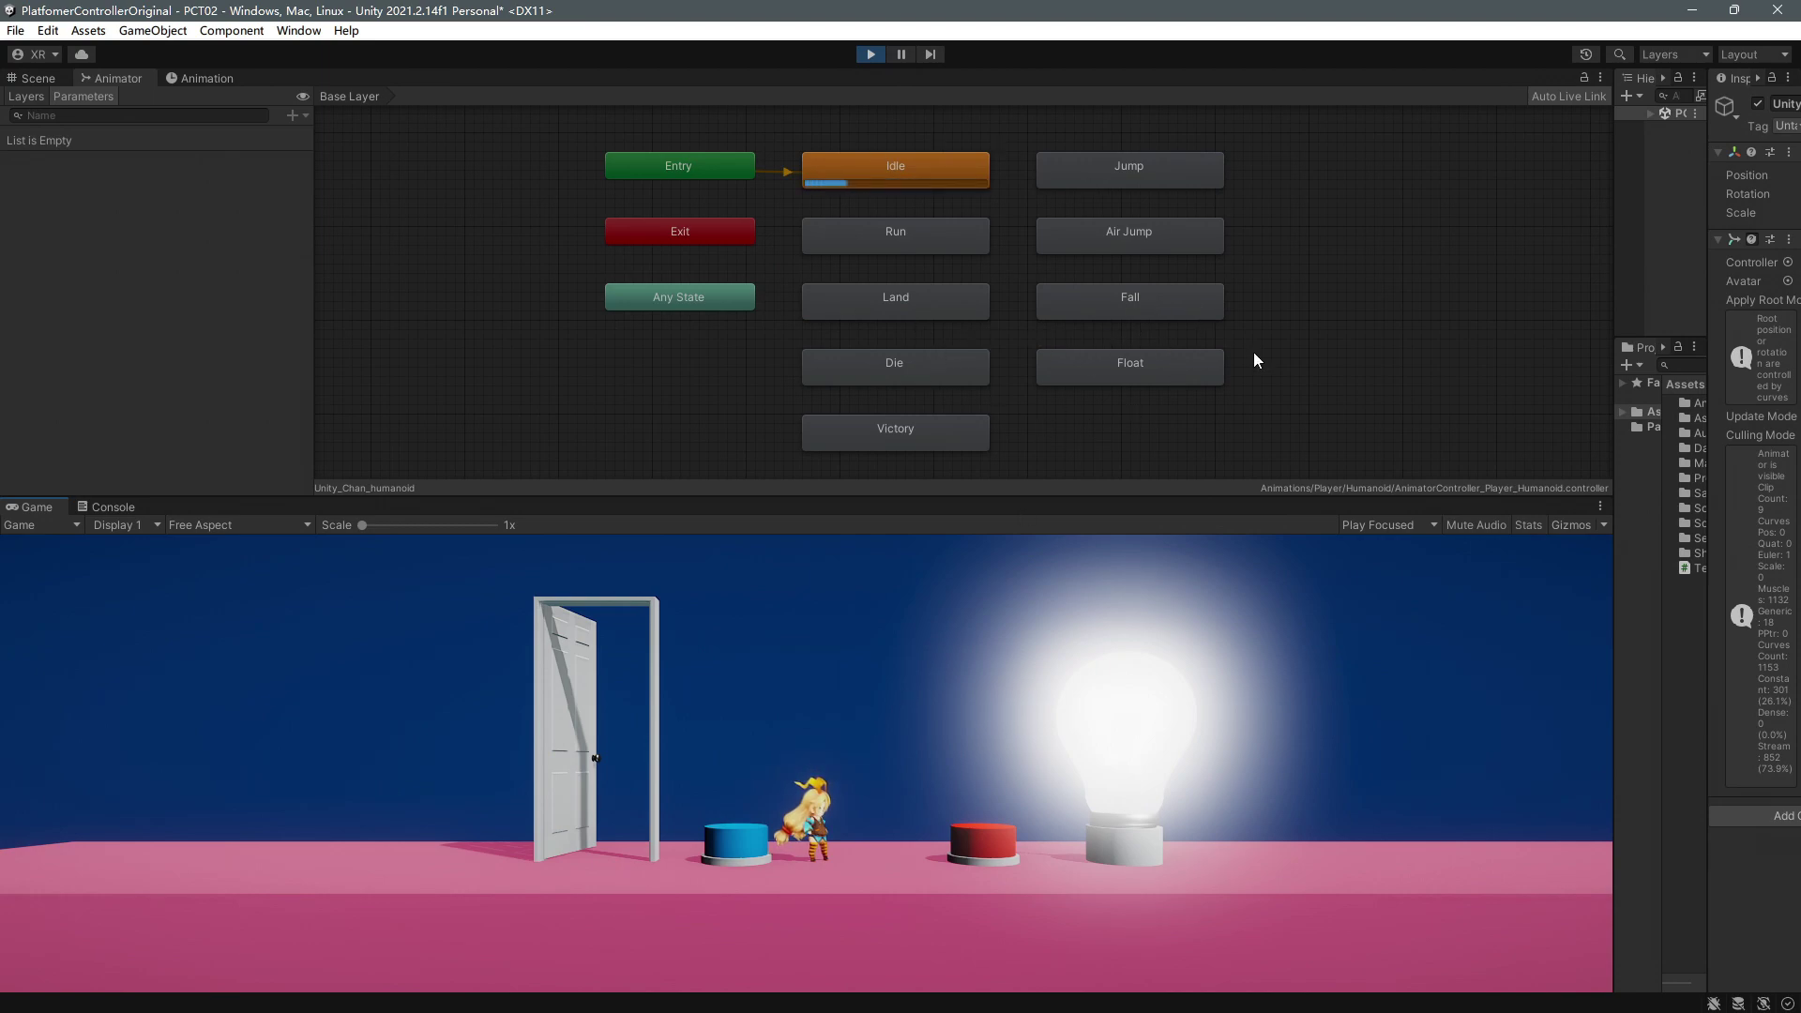
pyautogui.press('space')
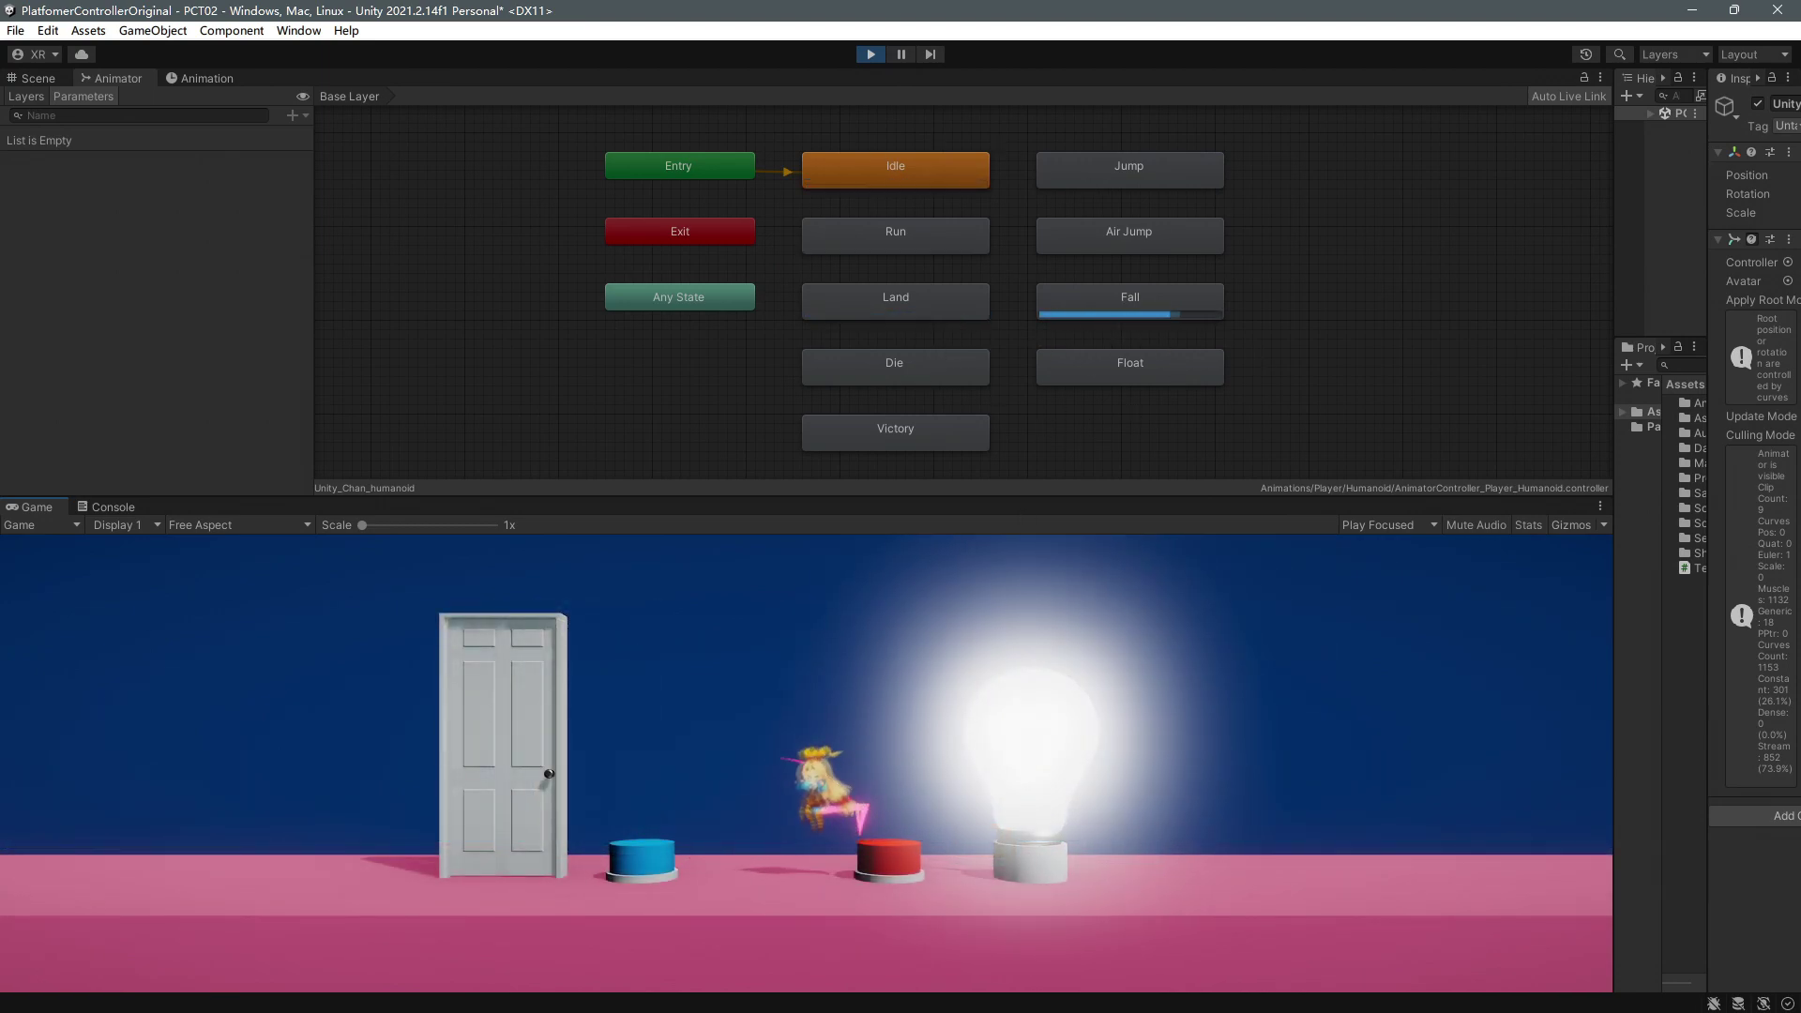
pyautogui.press('space')
pyautogui.press('space')
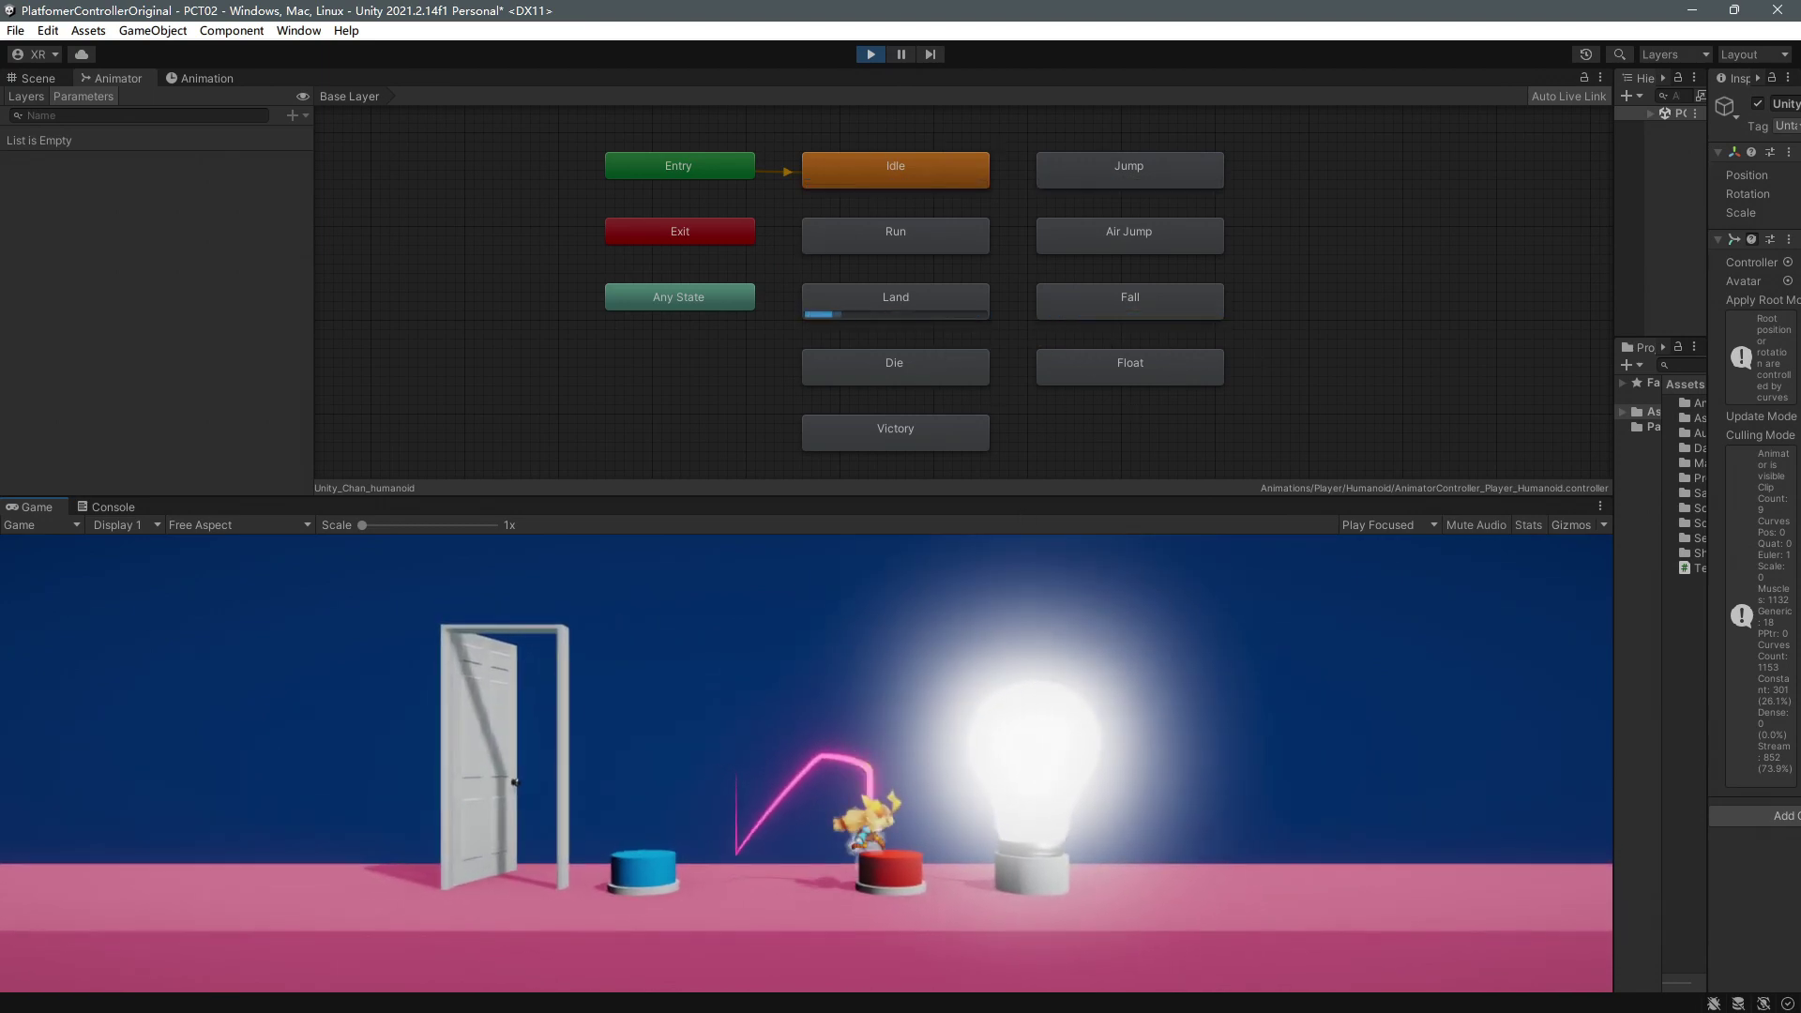
pyautogui.press('space')
# Hop back and forth between the blue and red buttons, then jump straight up
pyautogui.press('space')
pyautogui.press('space')
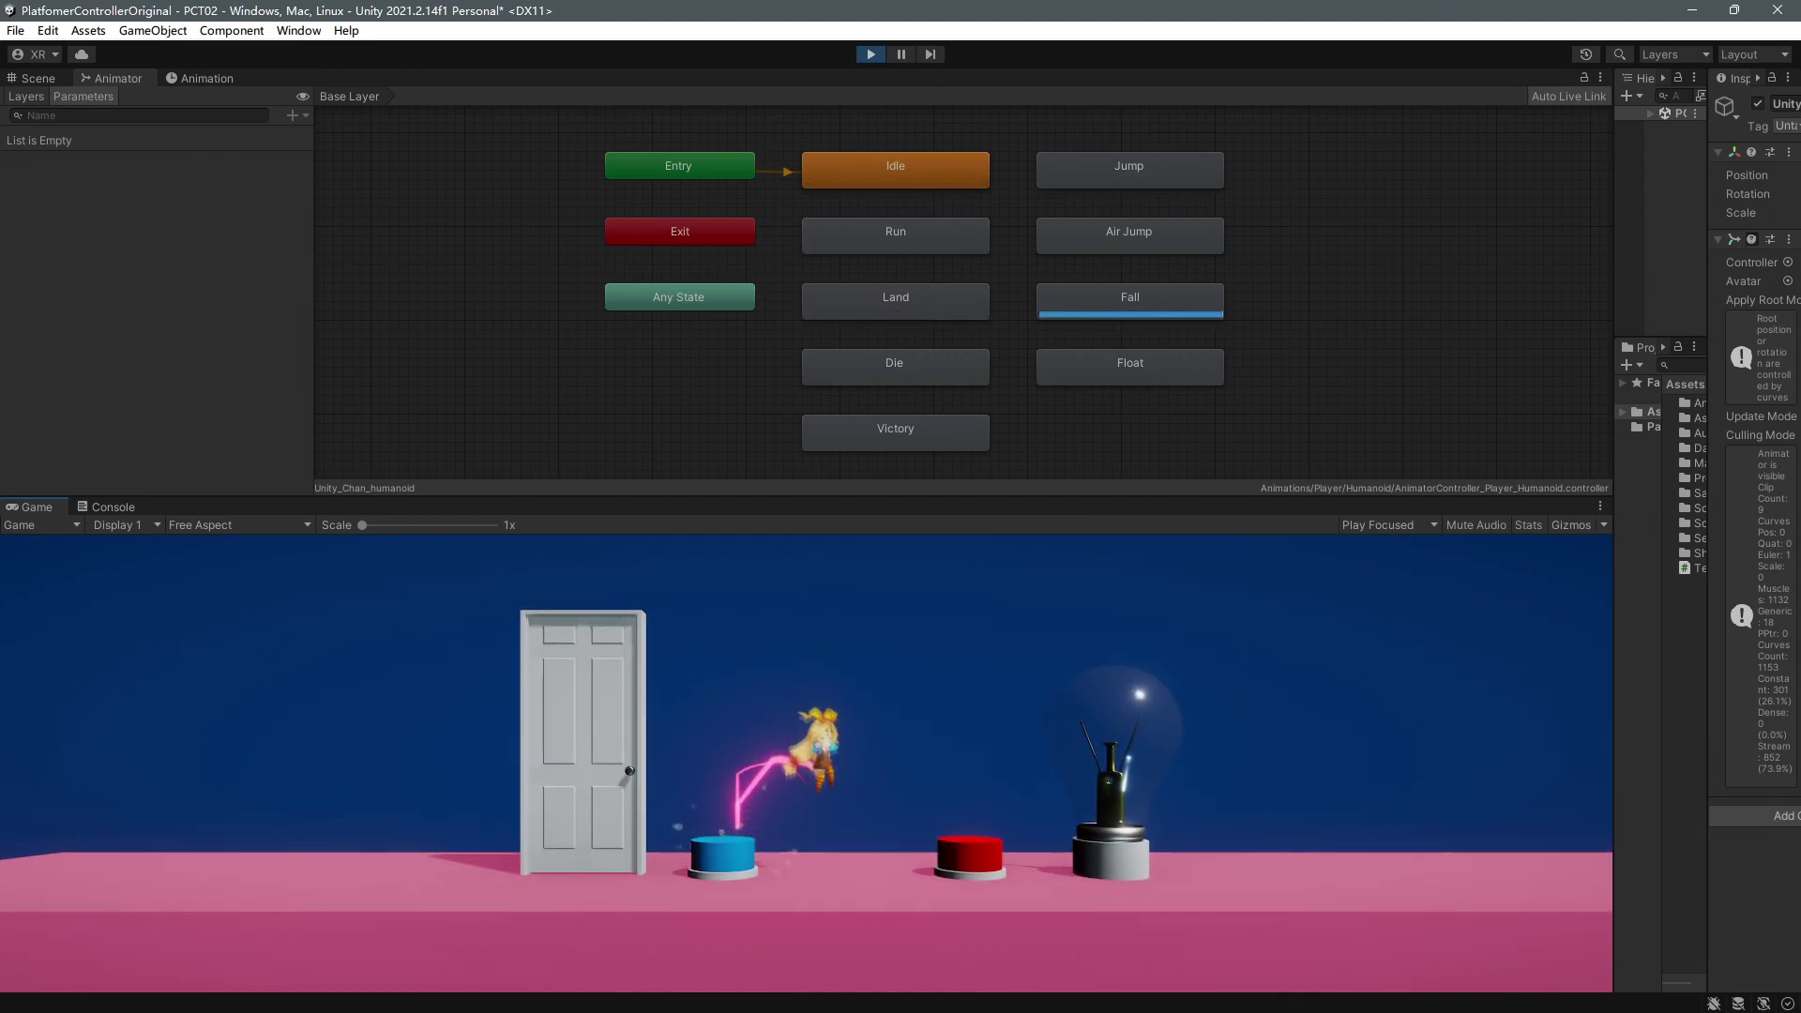
pyautogui.press('space')
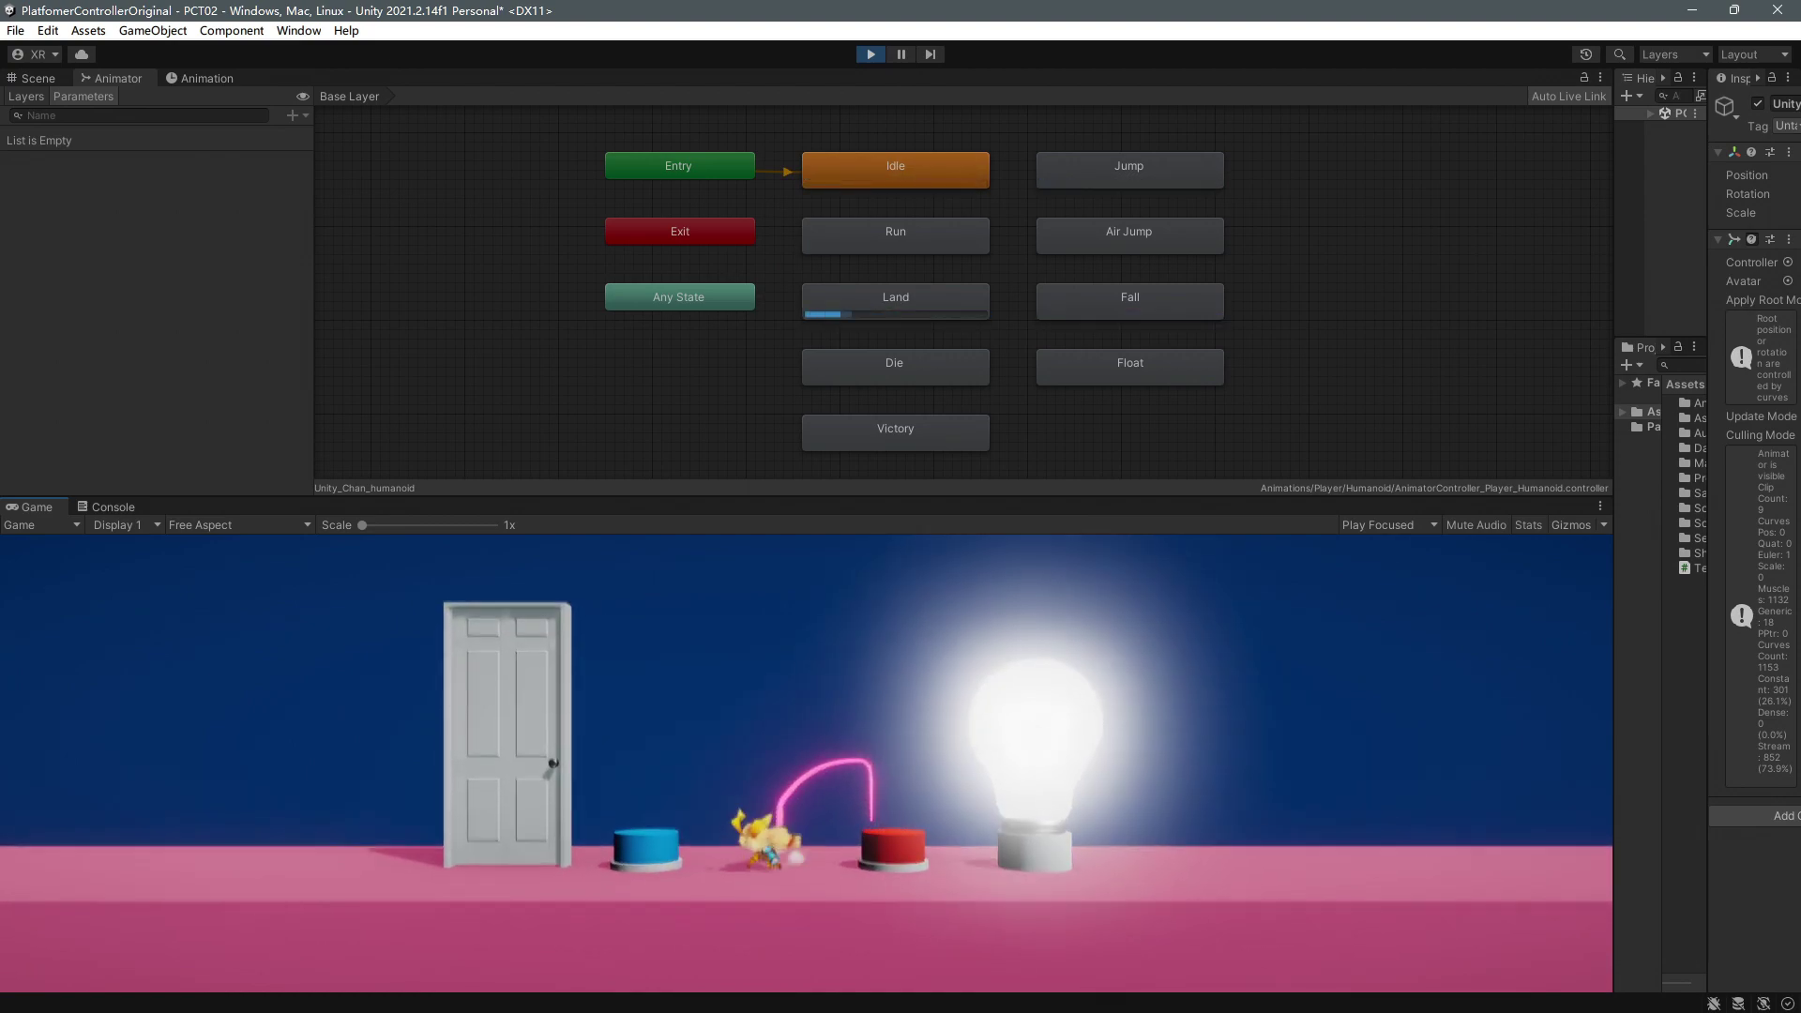
pyautogui.press('space')
pyautogui.press('space')
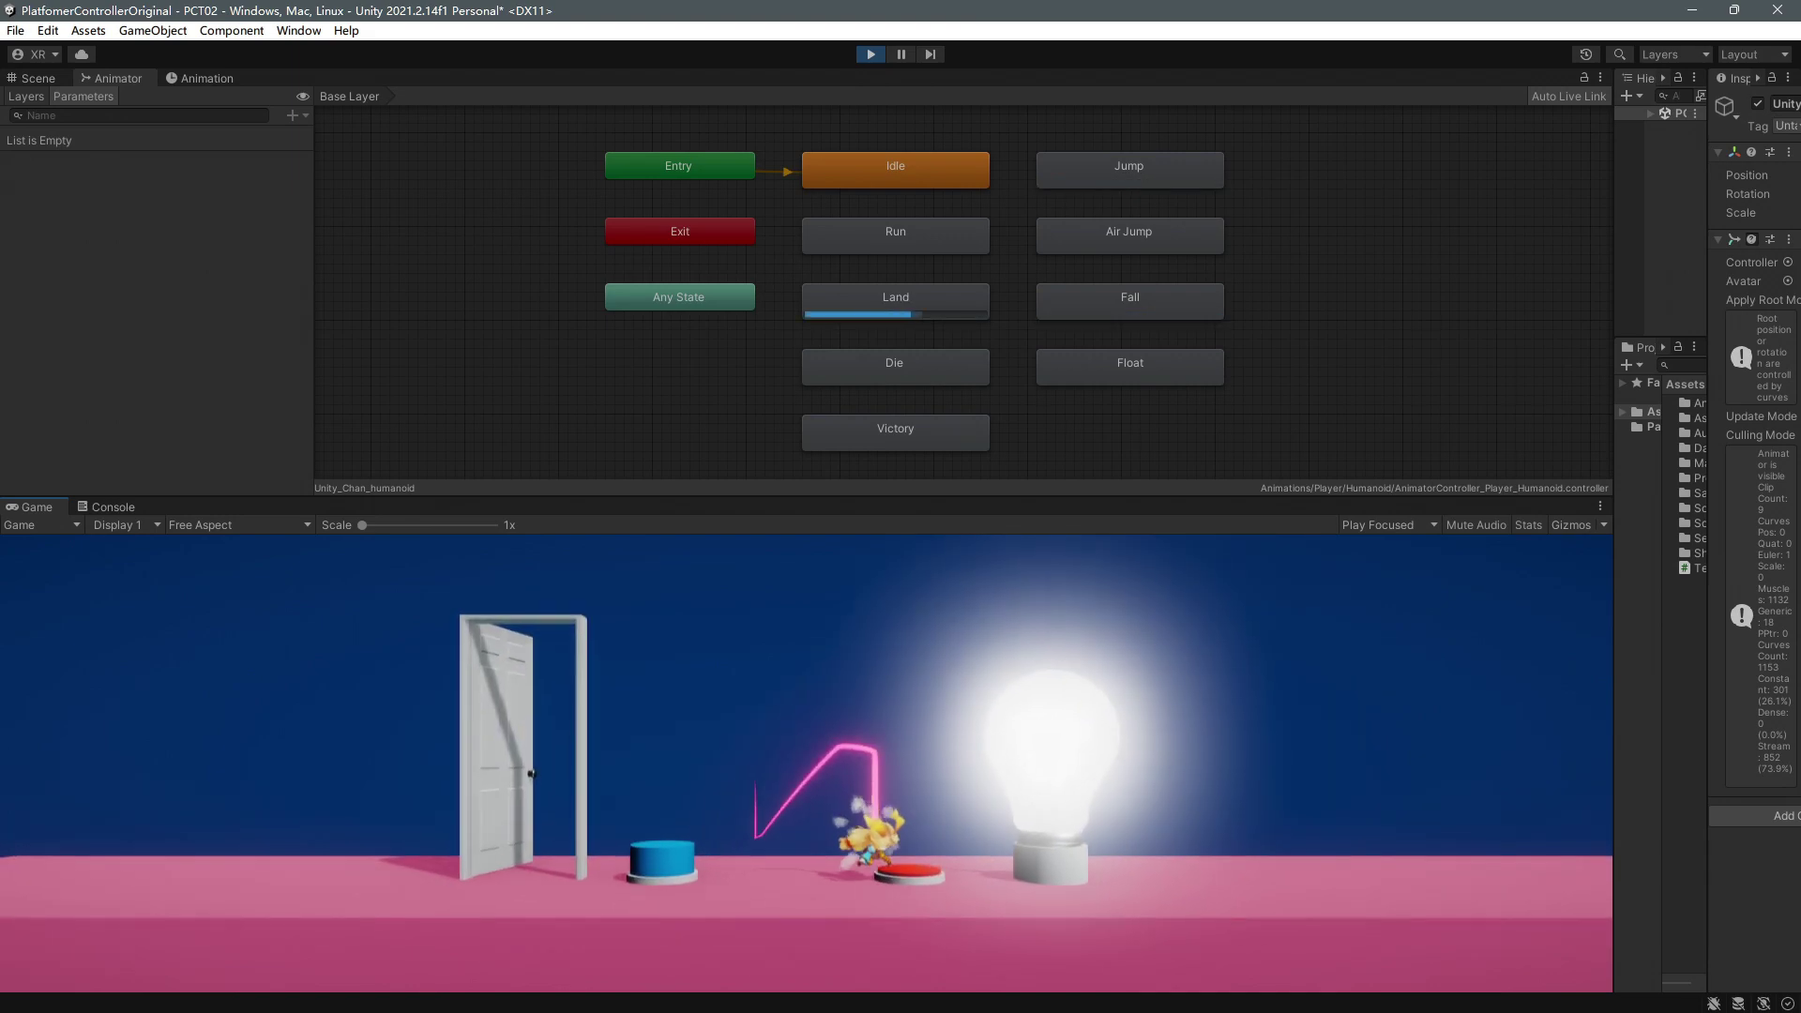
pyautogui.press('space')
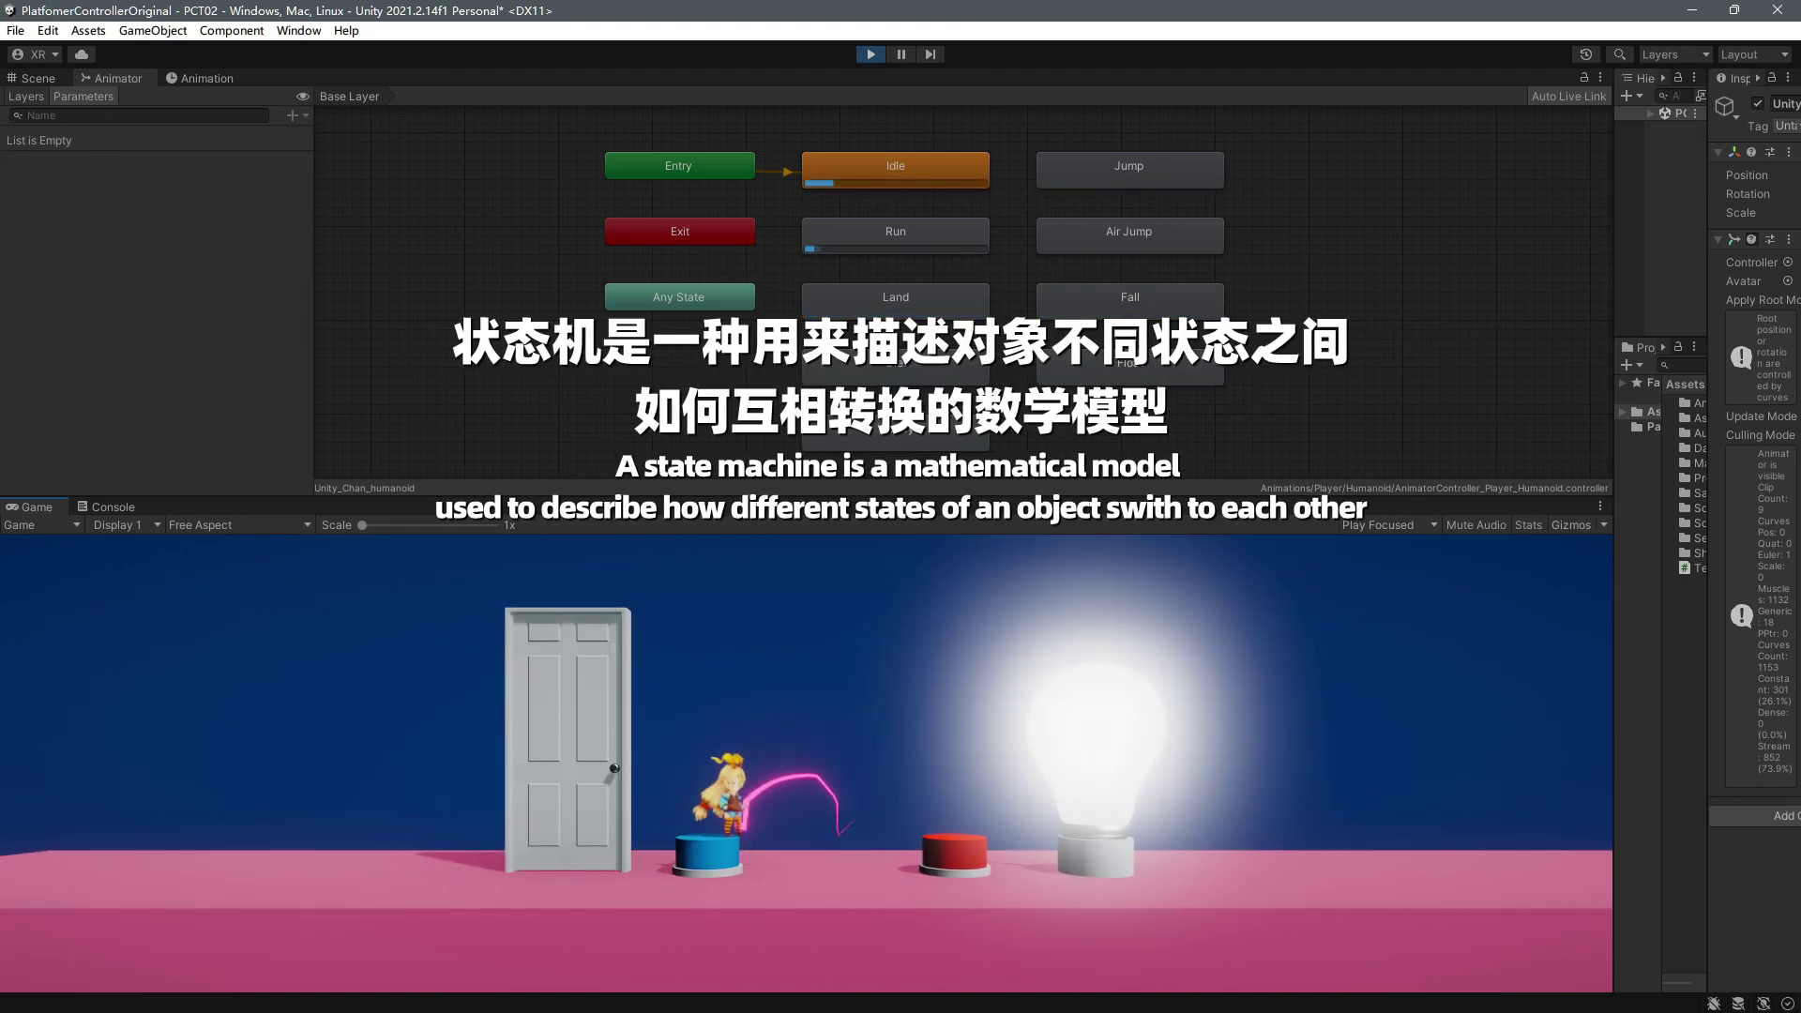
pyautogui.press('space')
pyautogui.press('space')
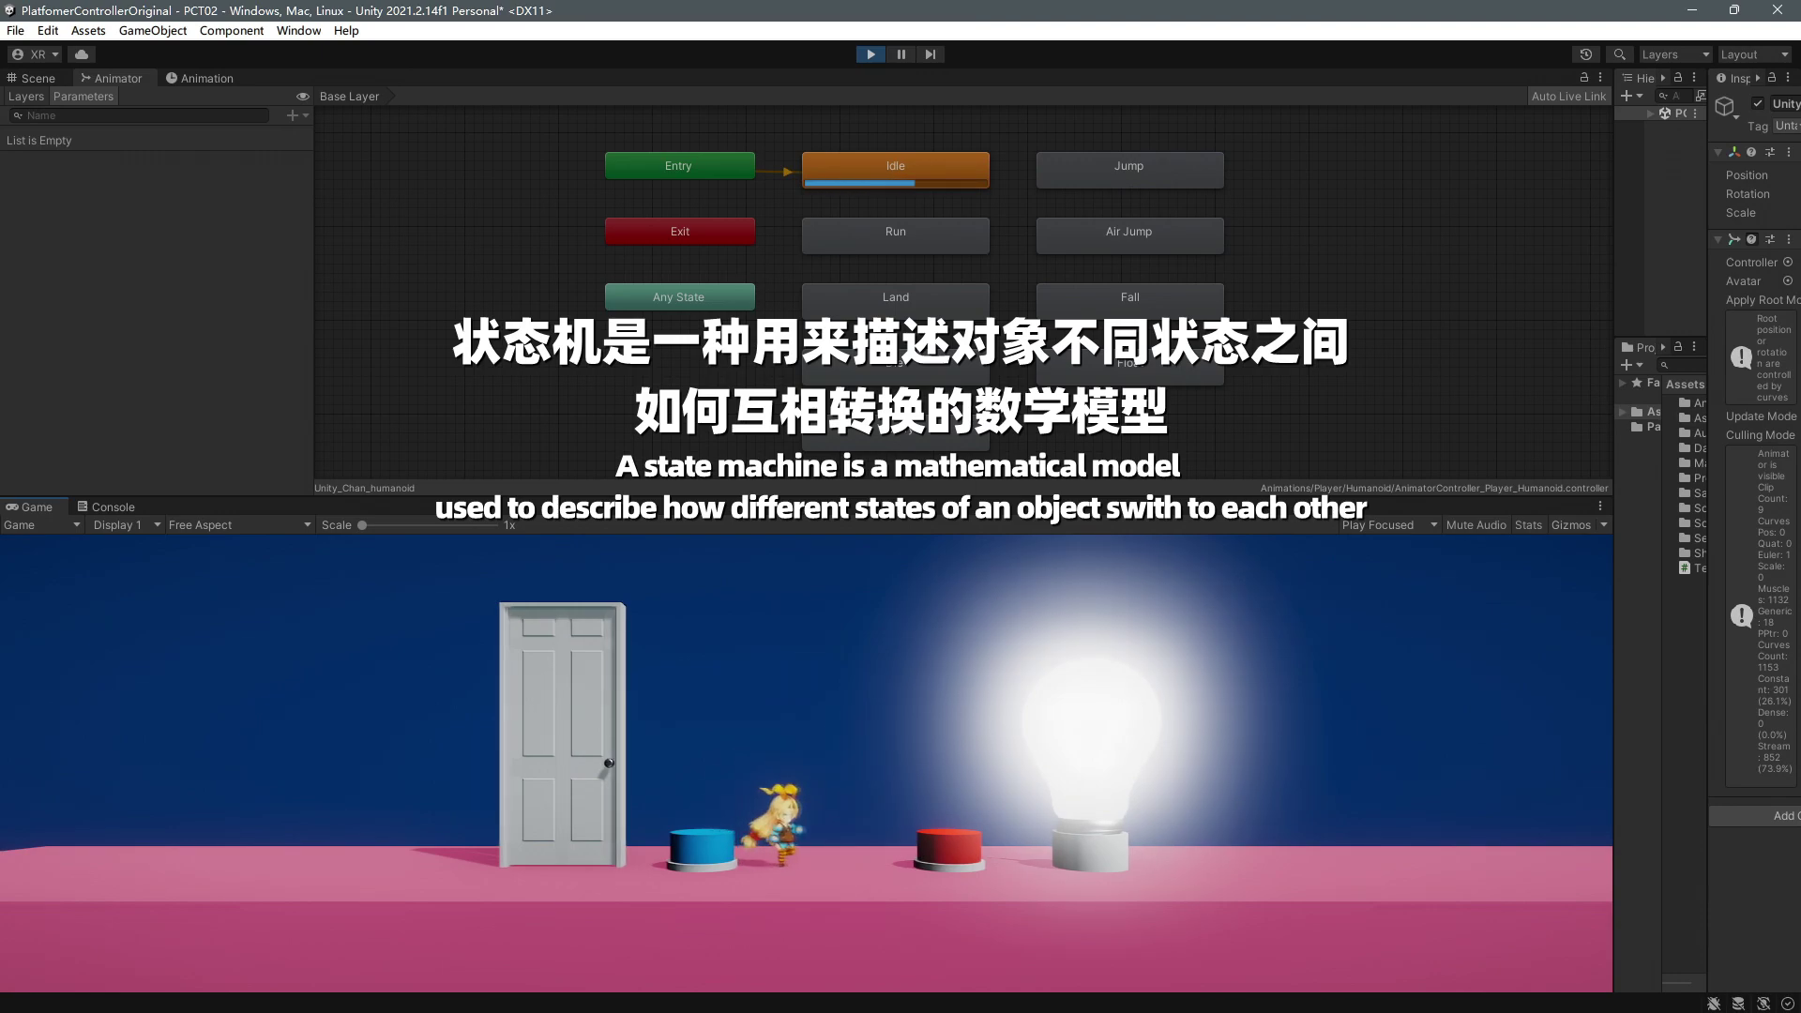
pyautogui.press('space')
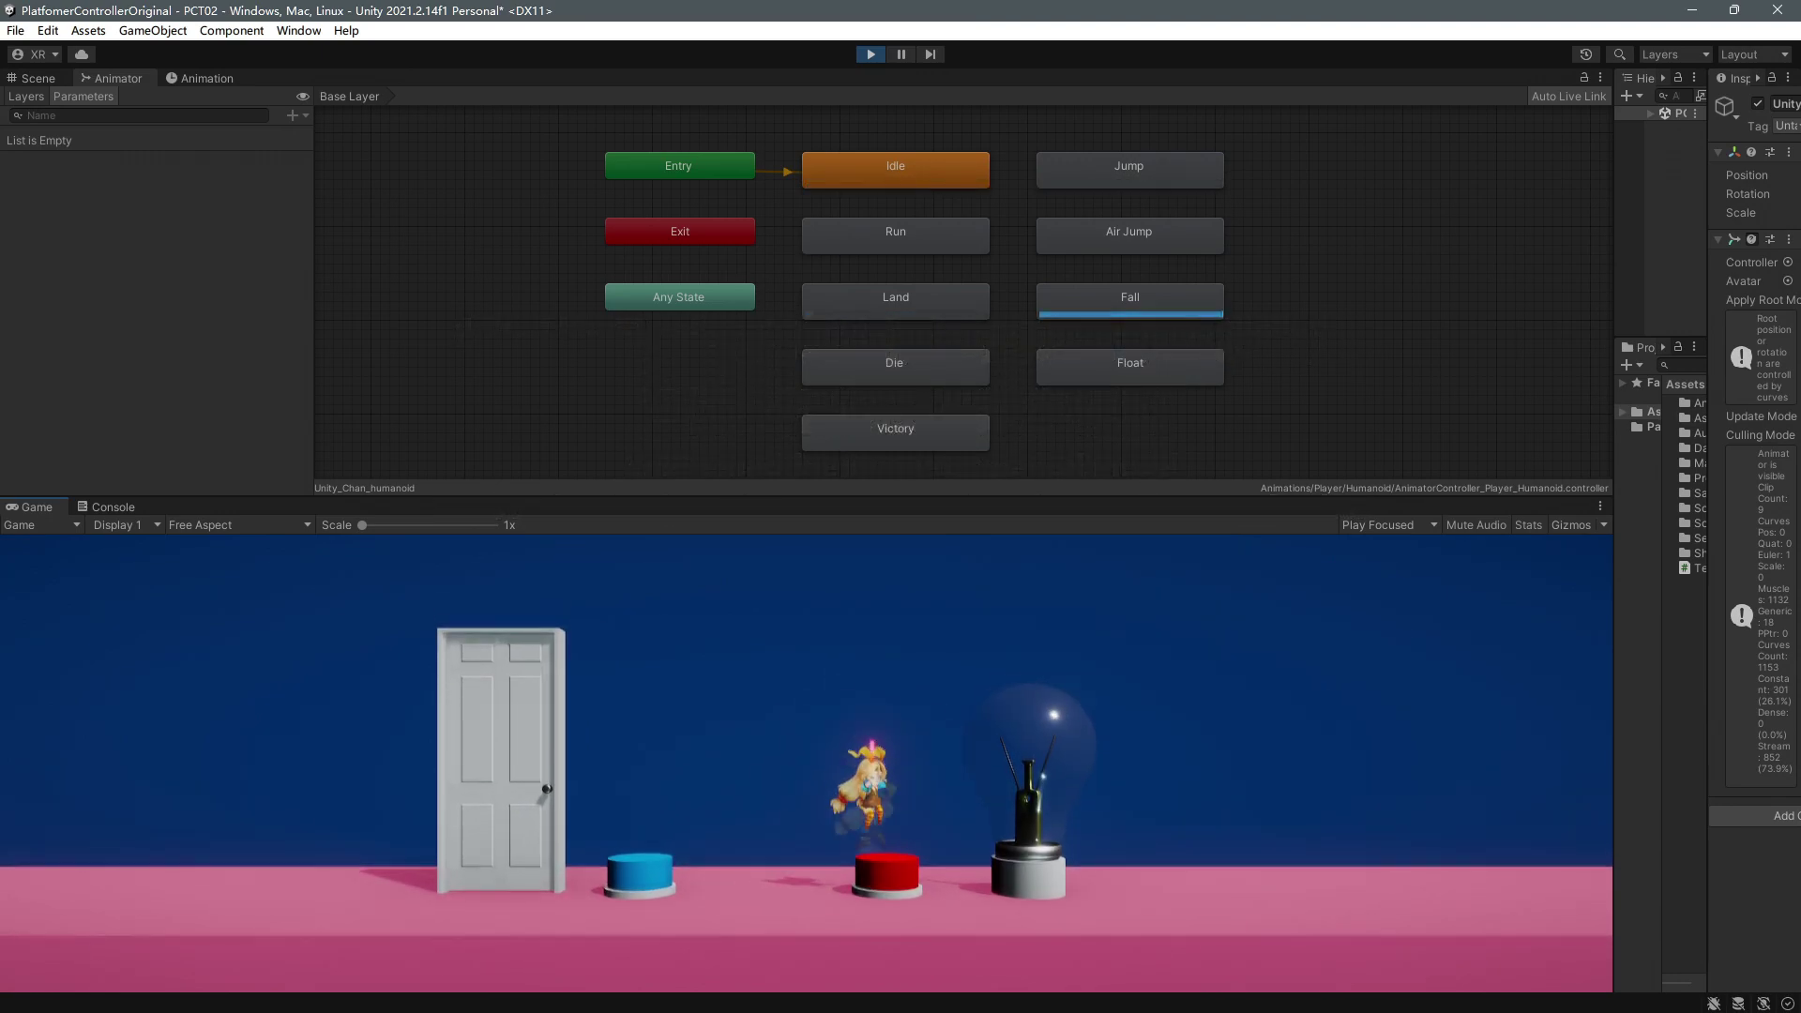
pyautogui.press('space')
# Jump left onto the blue button, jump again, then dash right
pyautogui.press('space')
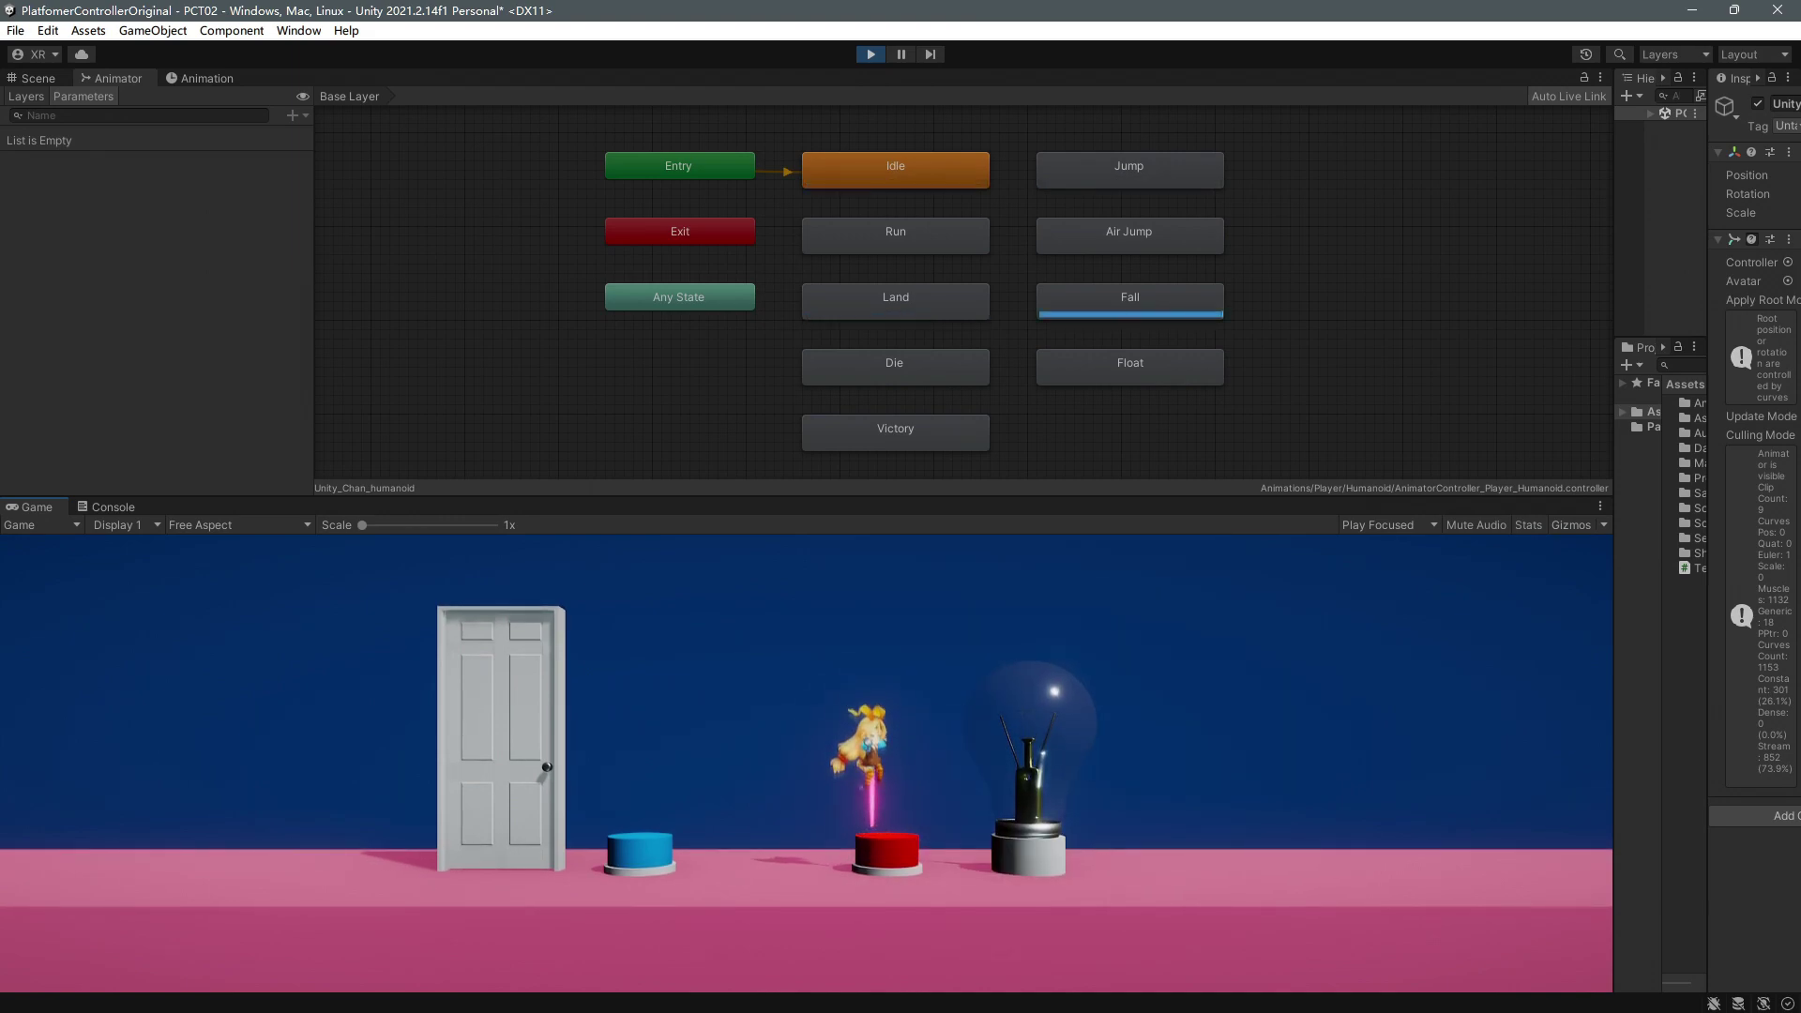
pyautogui.press('Left')
pyautogui.press('space')
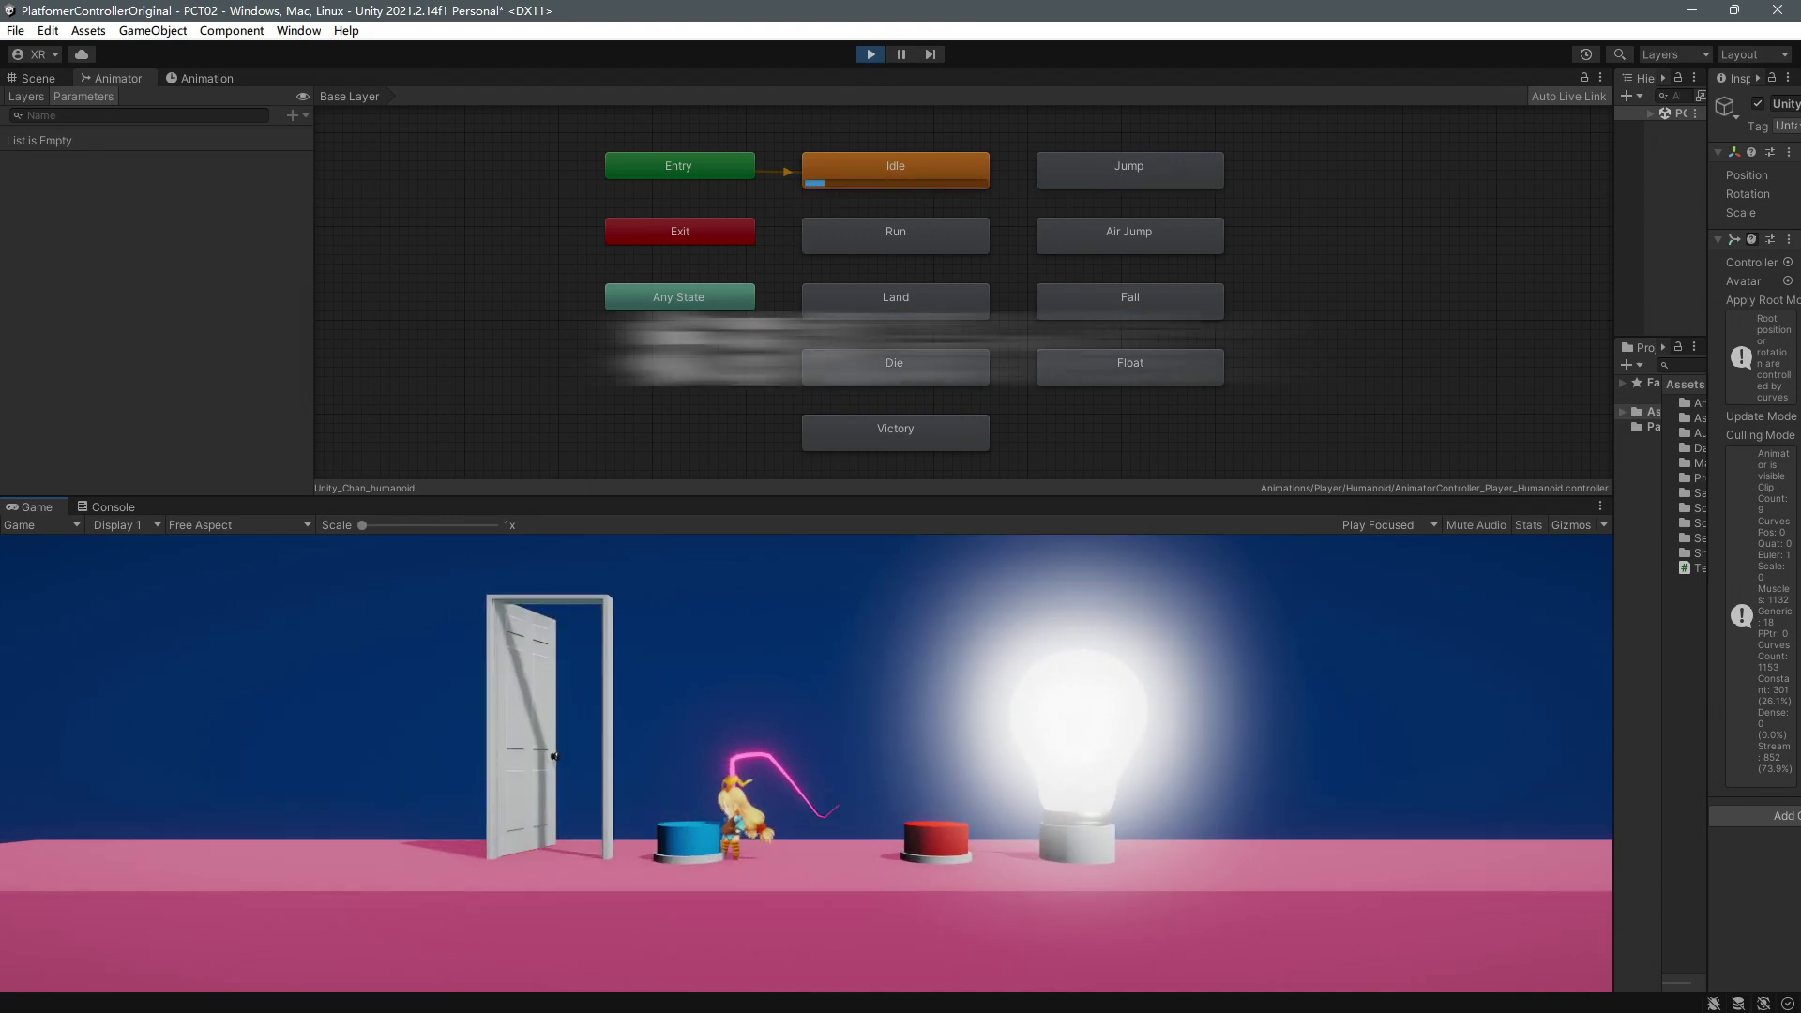
pyautogui.press('space')
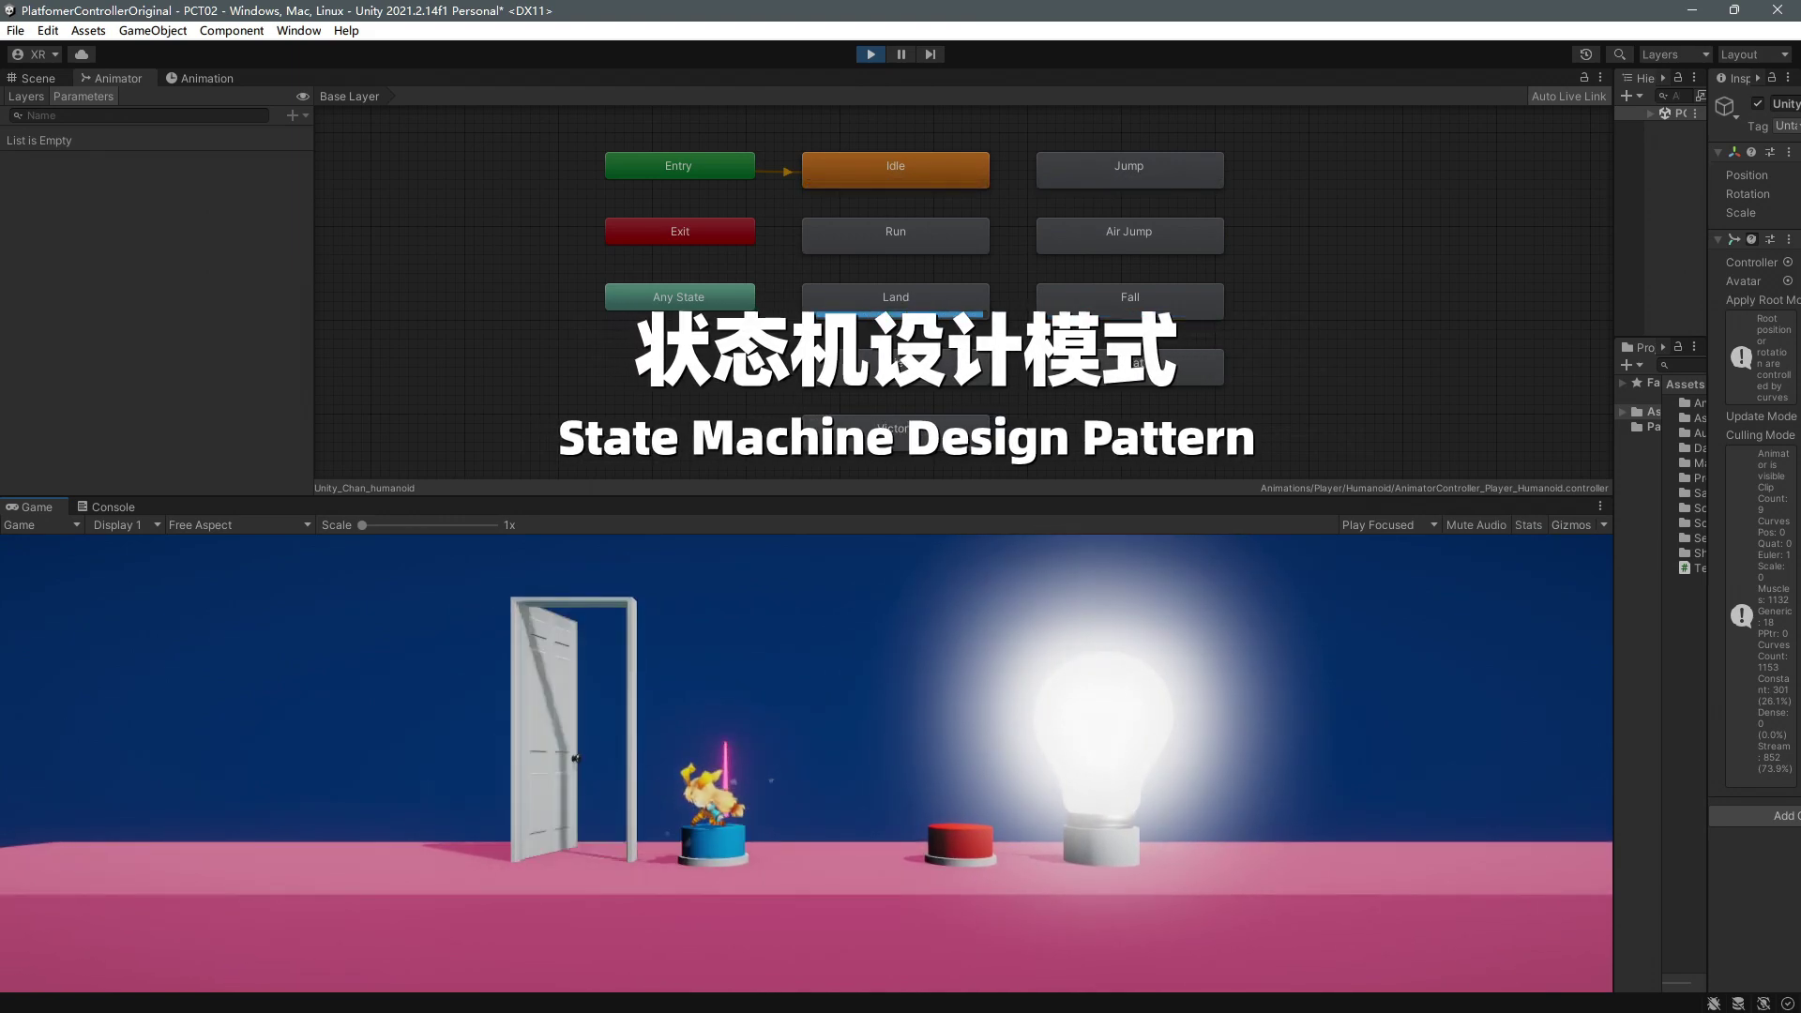
pyautogui.press('space')
pyautogui.press('Right')
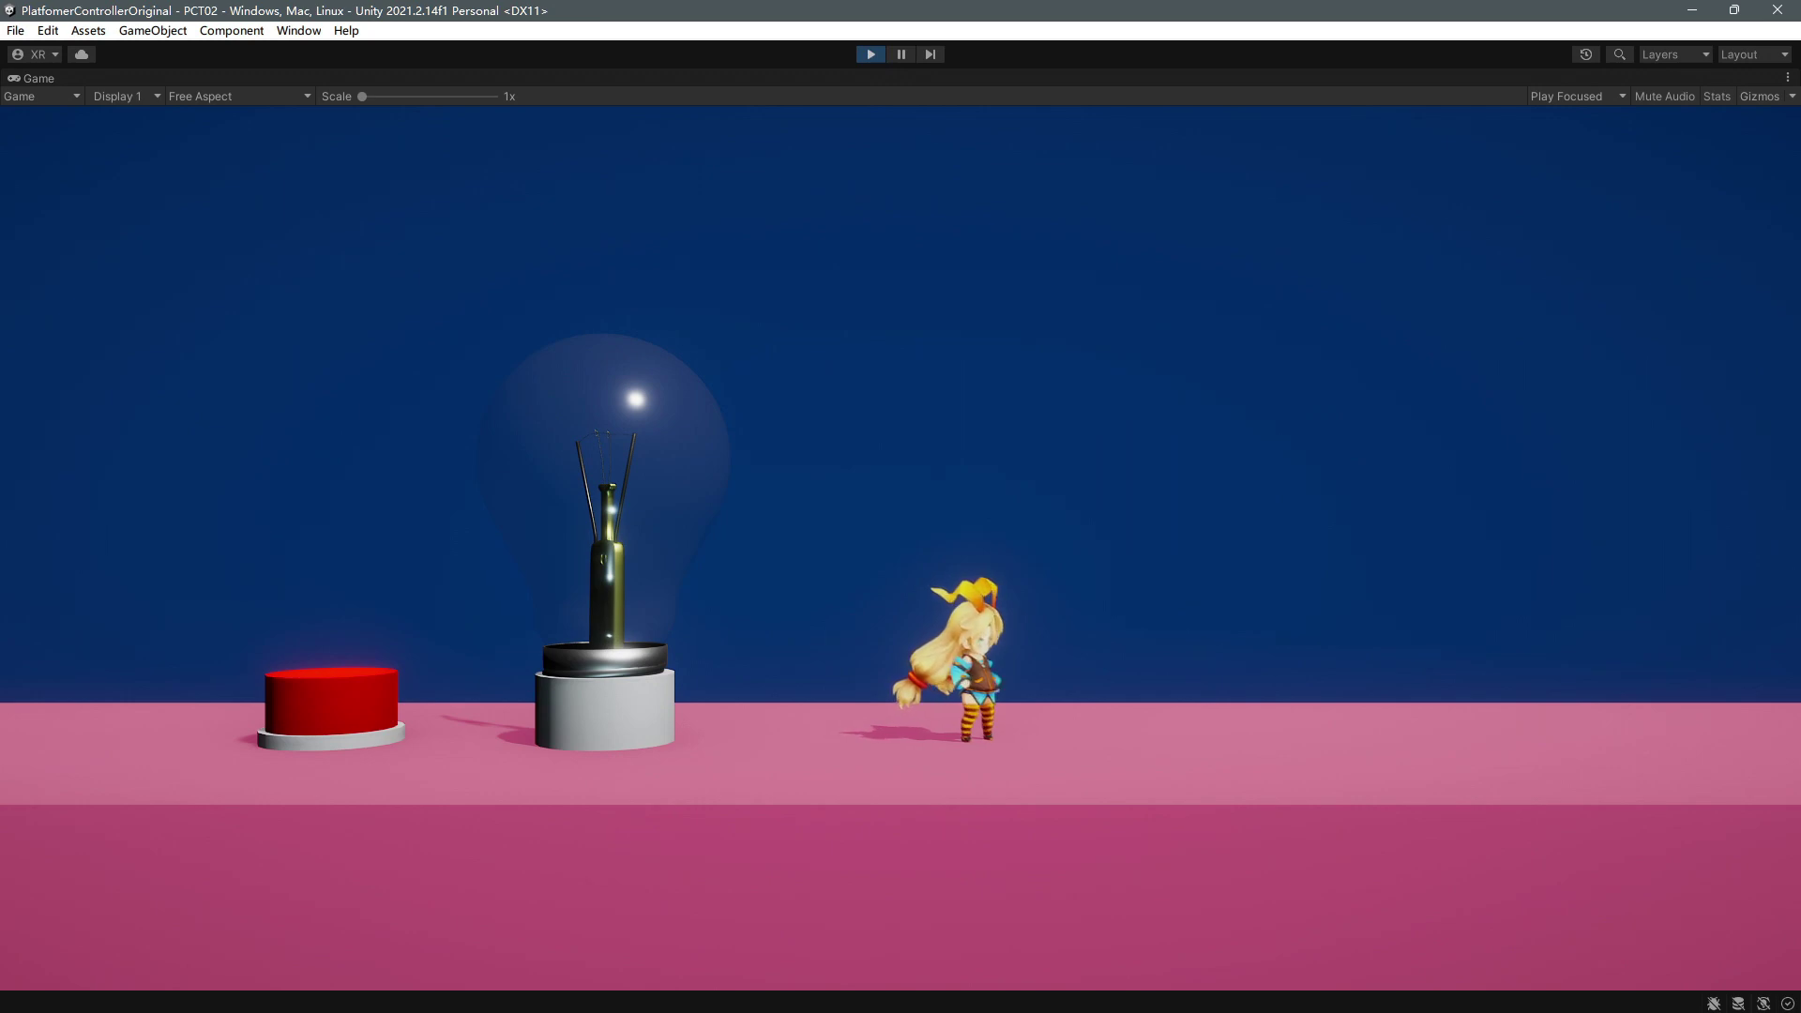
# Make the finished character dash right and jump across the platform twice
pyautogui.press('Right')
pyautogui.press('space')
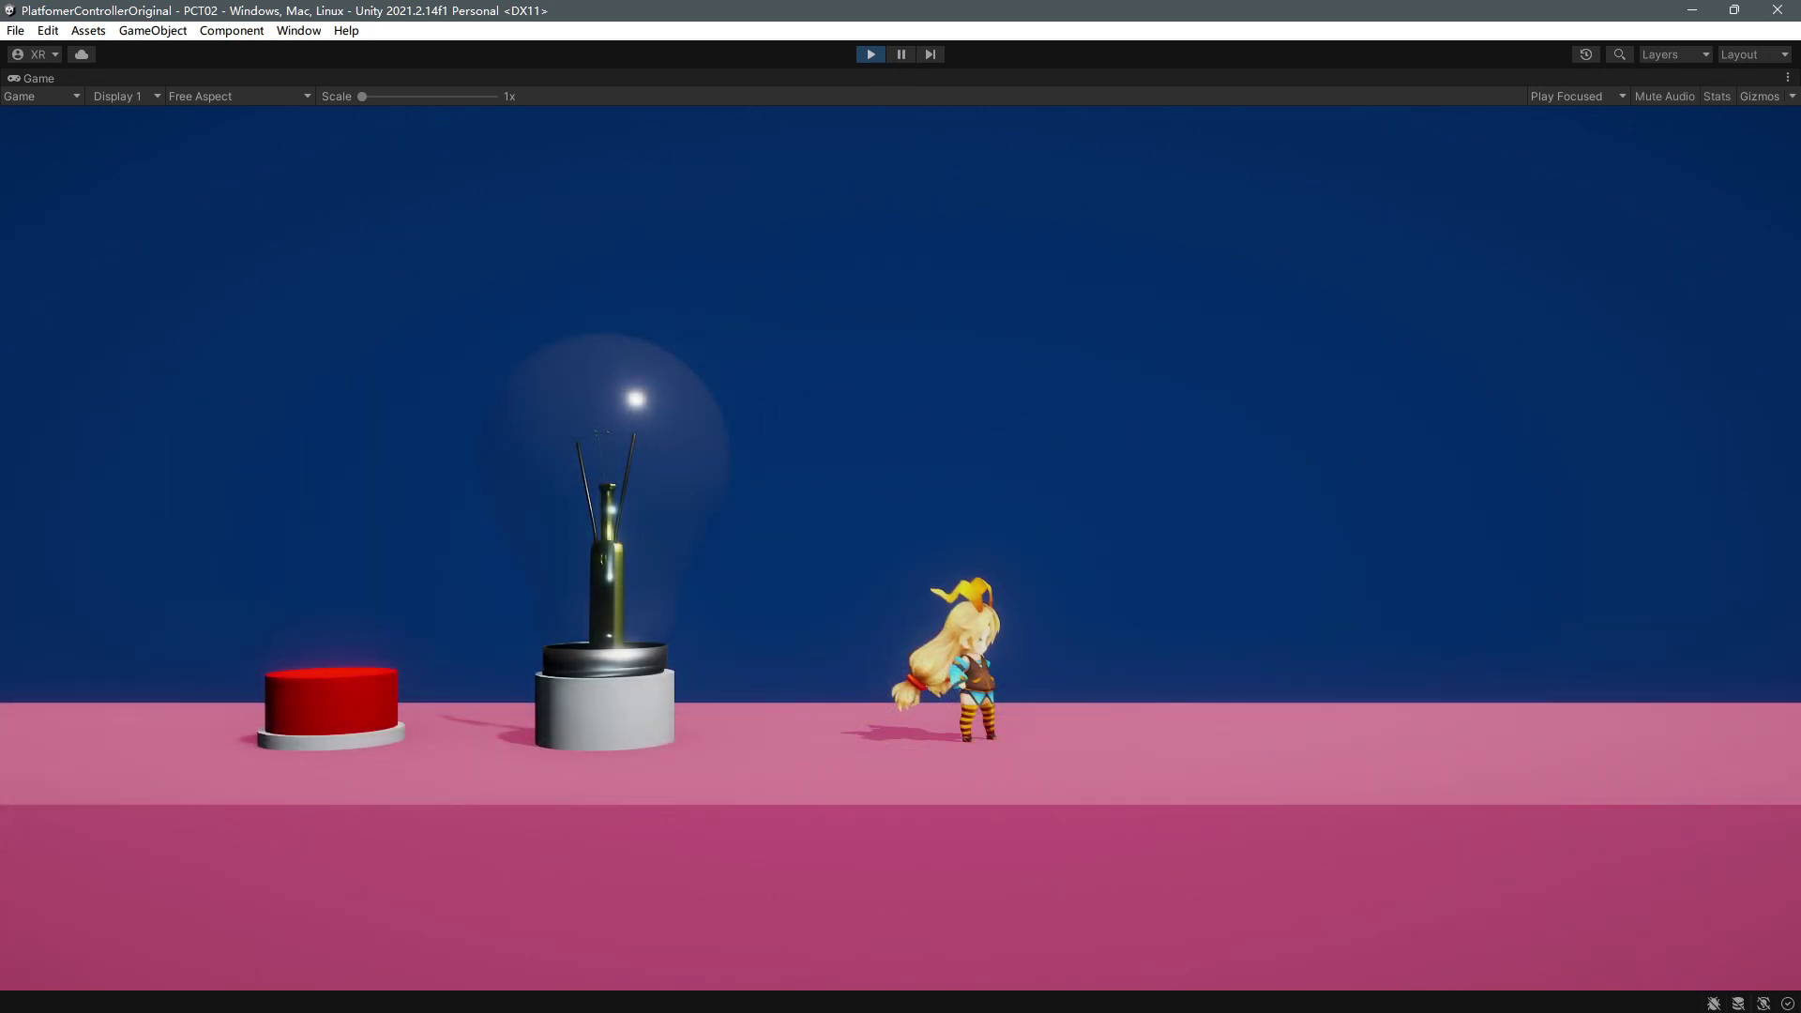
pyautogui.press('Right')
pyautogui.press('space')
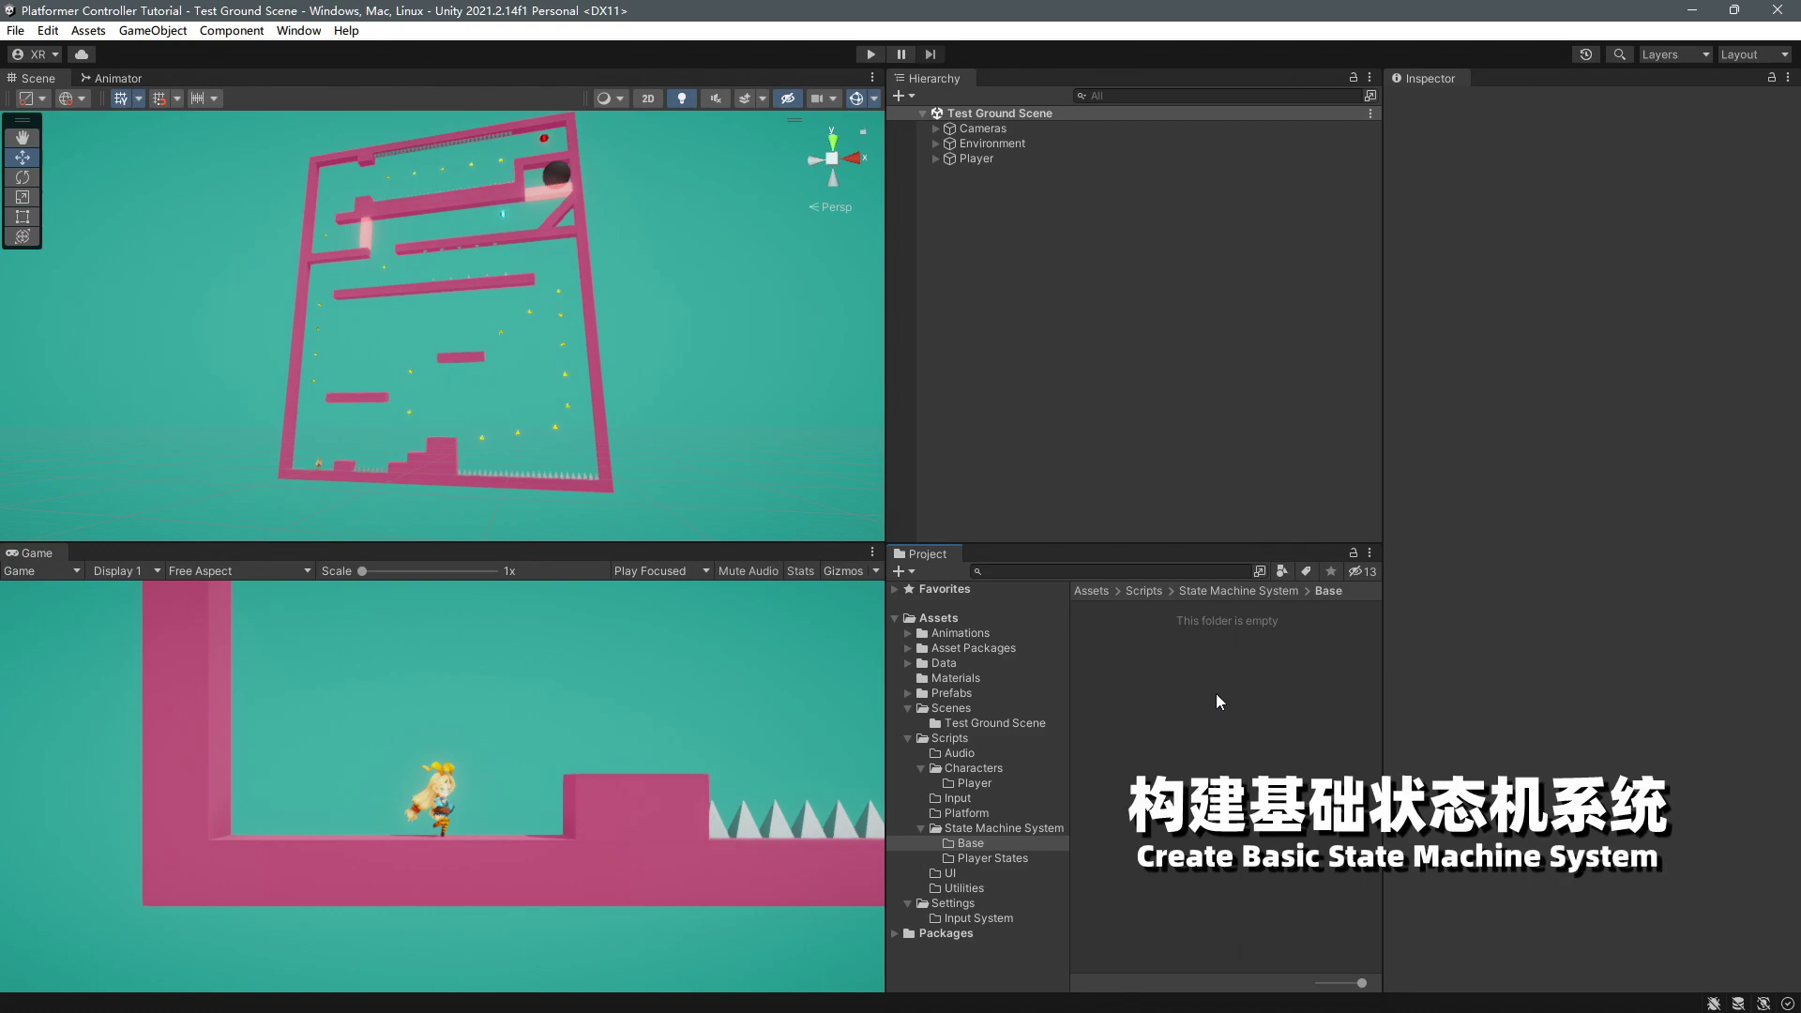
# Create a C# script named IState in State Machine System > Base
pyautogui.click(998, 830)
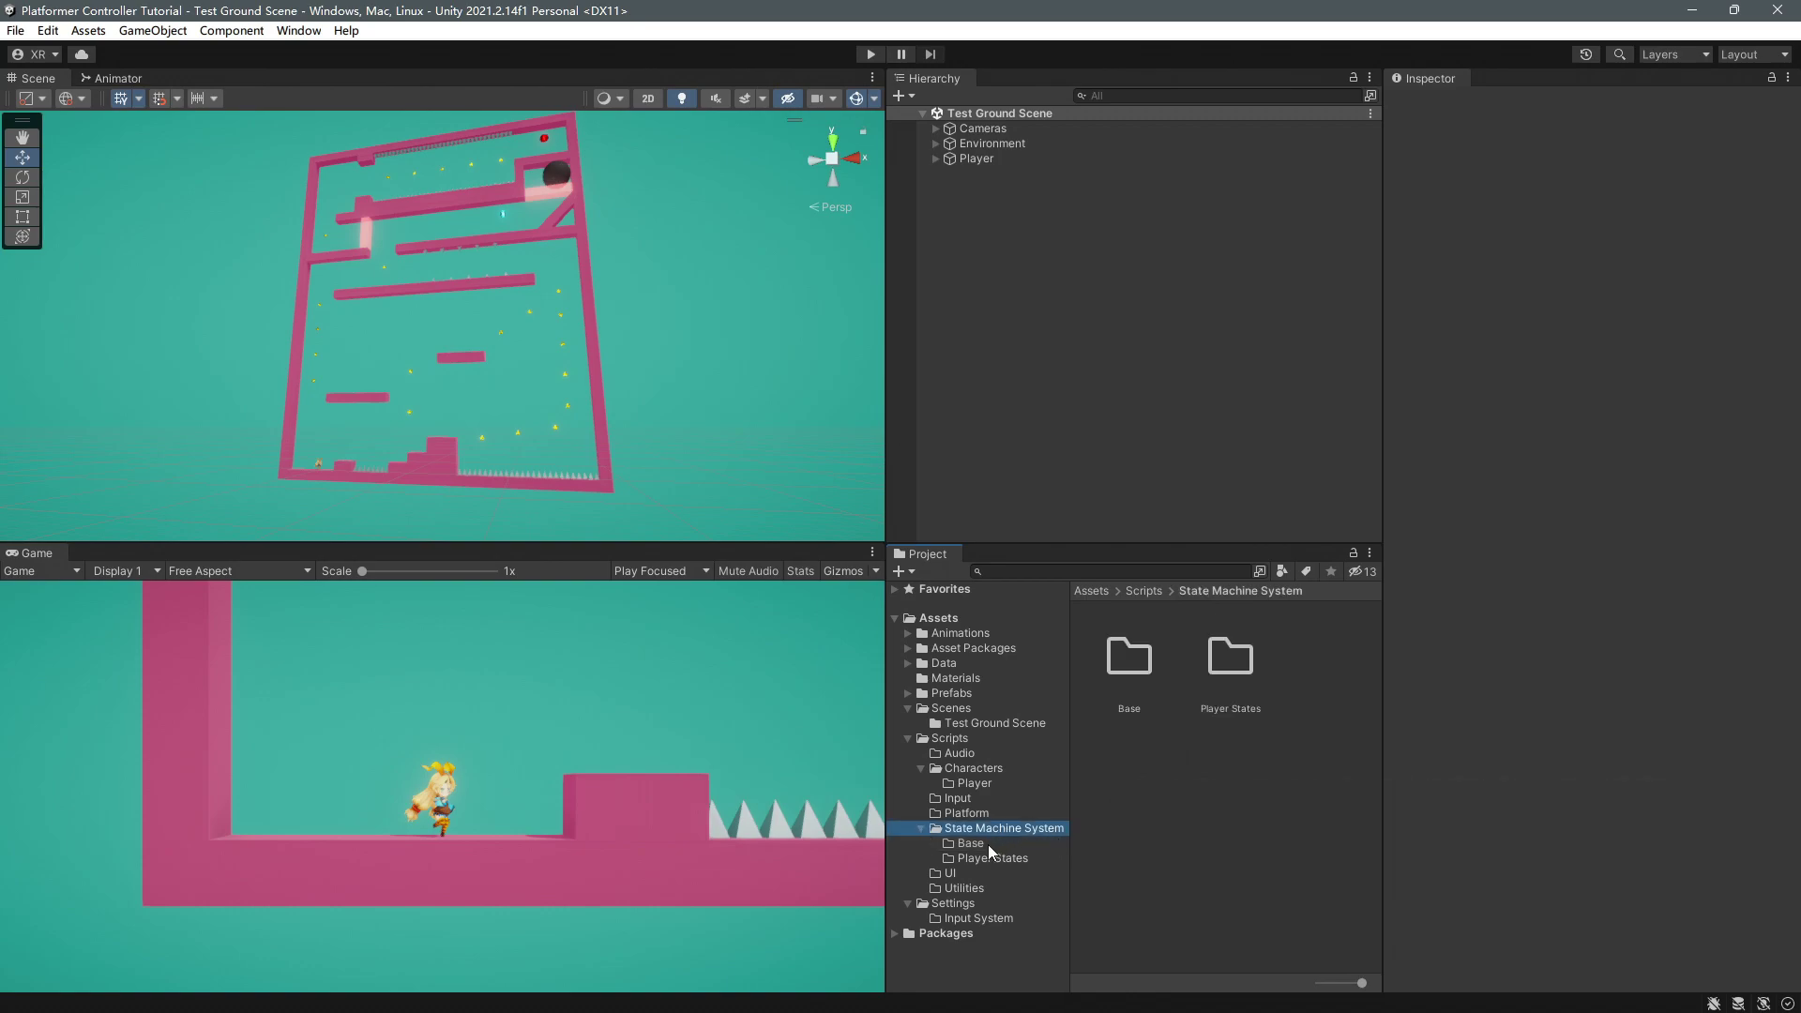
pyautogui.click(980, 843)
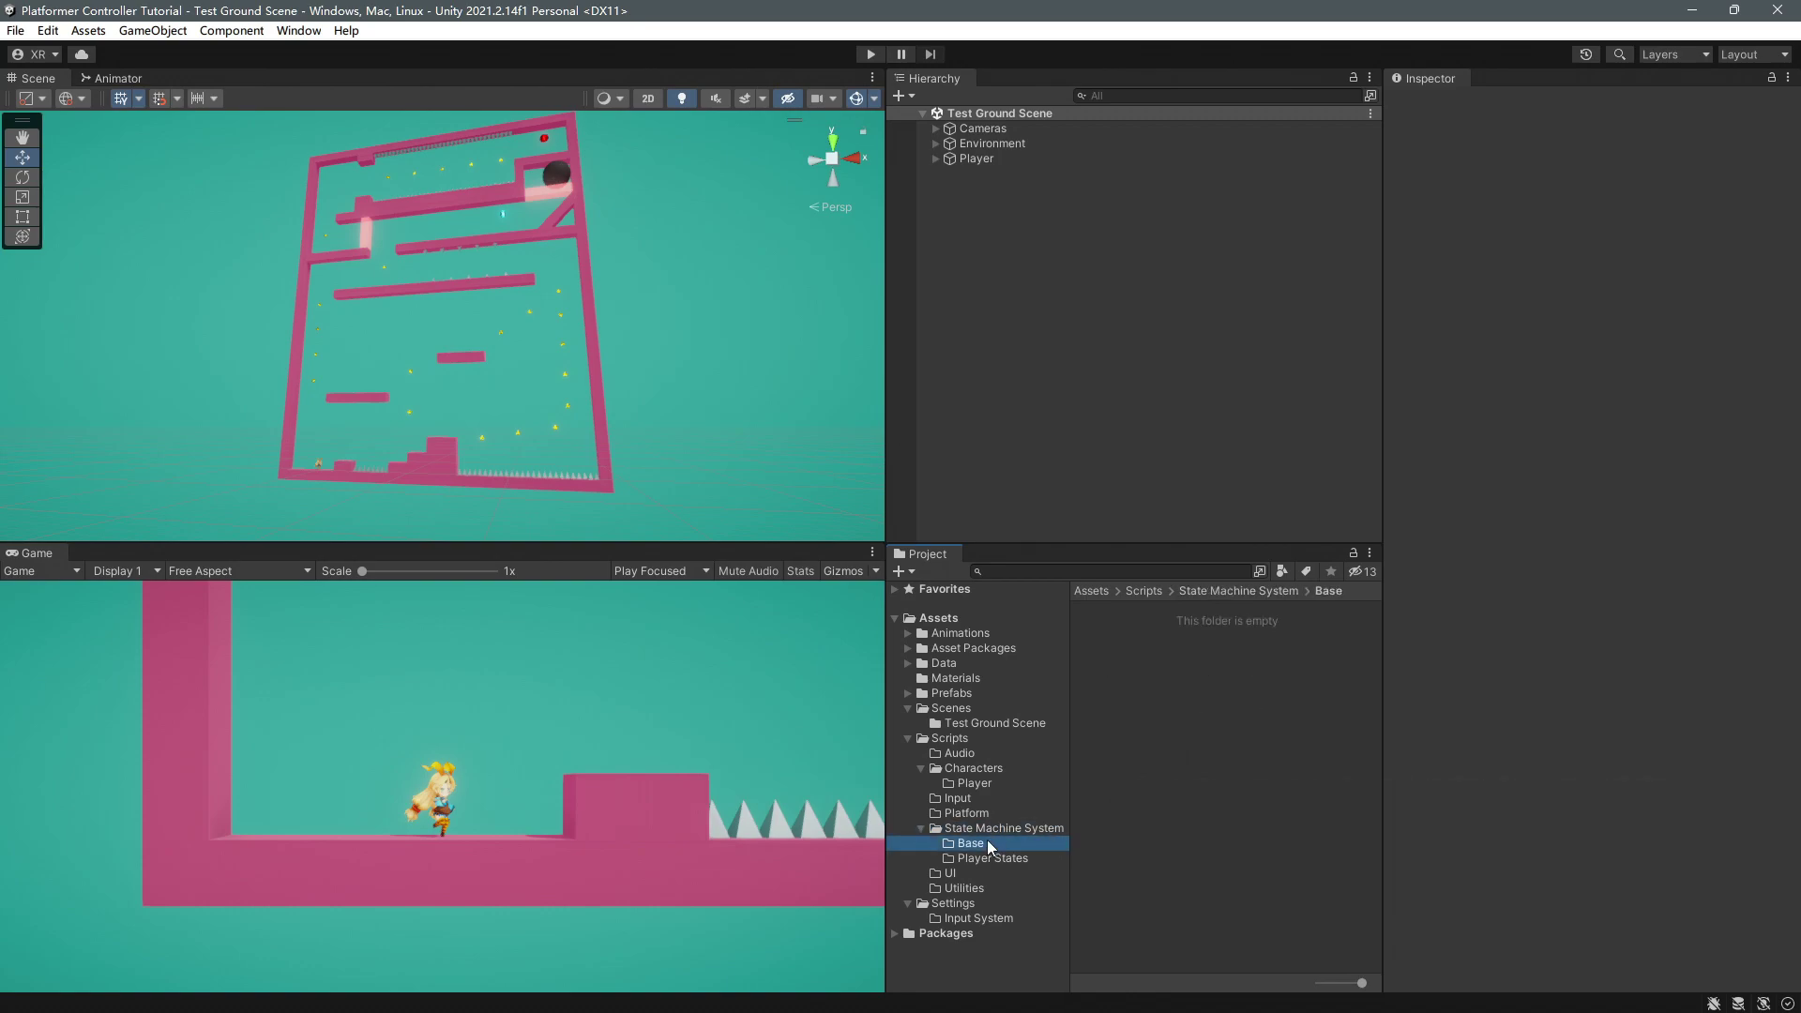
pyautogui.rightClick(1167, 746)
pyautogui.moveTo(1210, 229)
pyautogui.click(1538, 180)
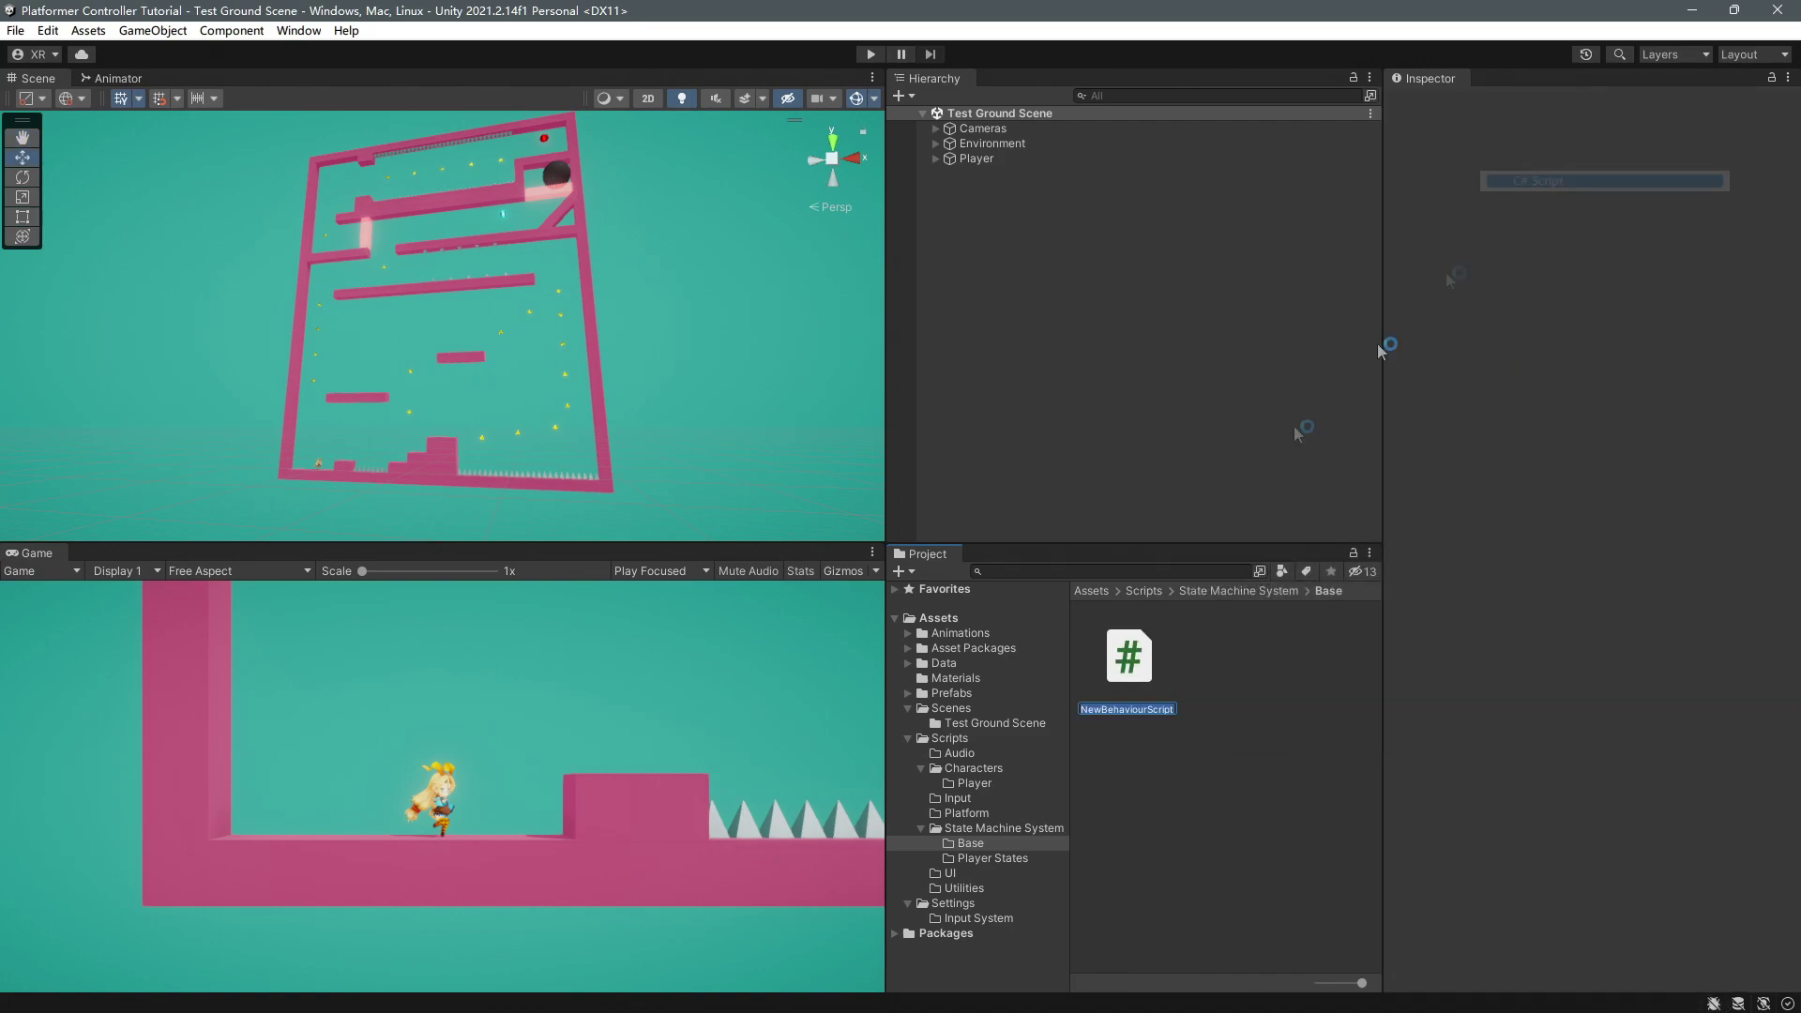
pyautogui.write('IState')
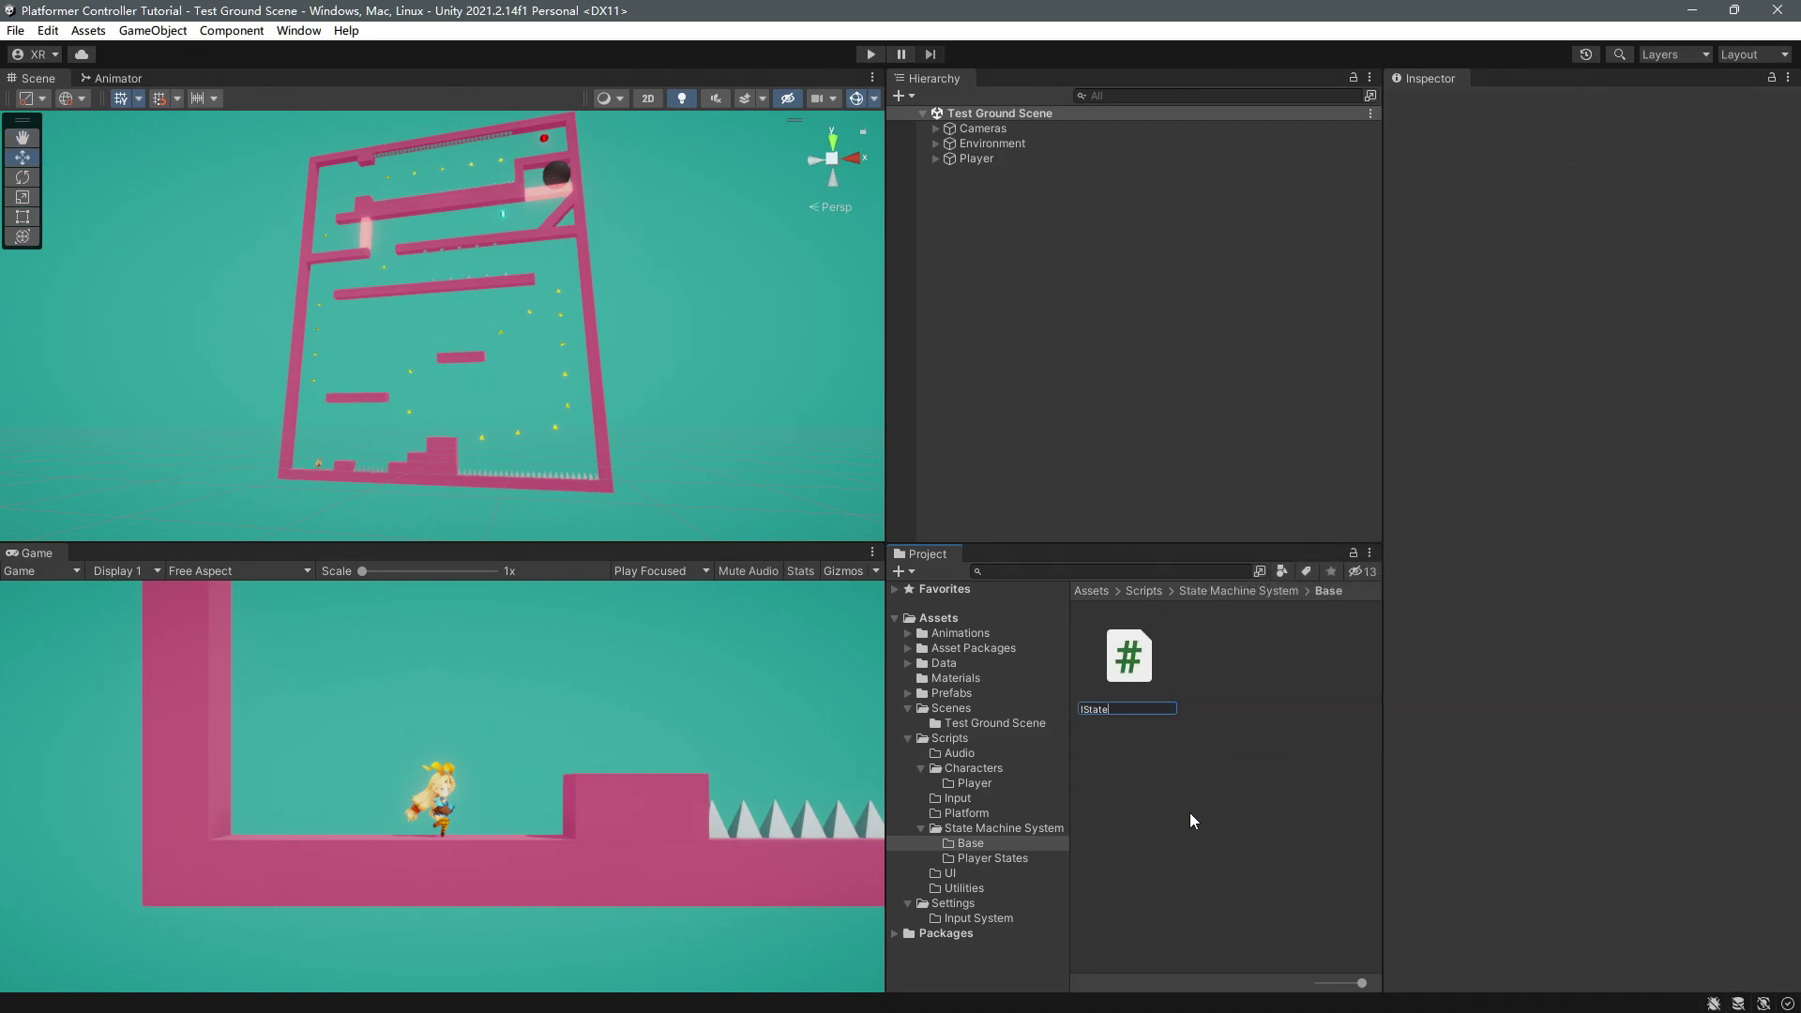
pyautogui.press('Return')
# Open IState in VS Code and remove the file's empty last line
pyautogui.doubleClick(1129, 655)
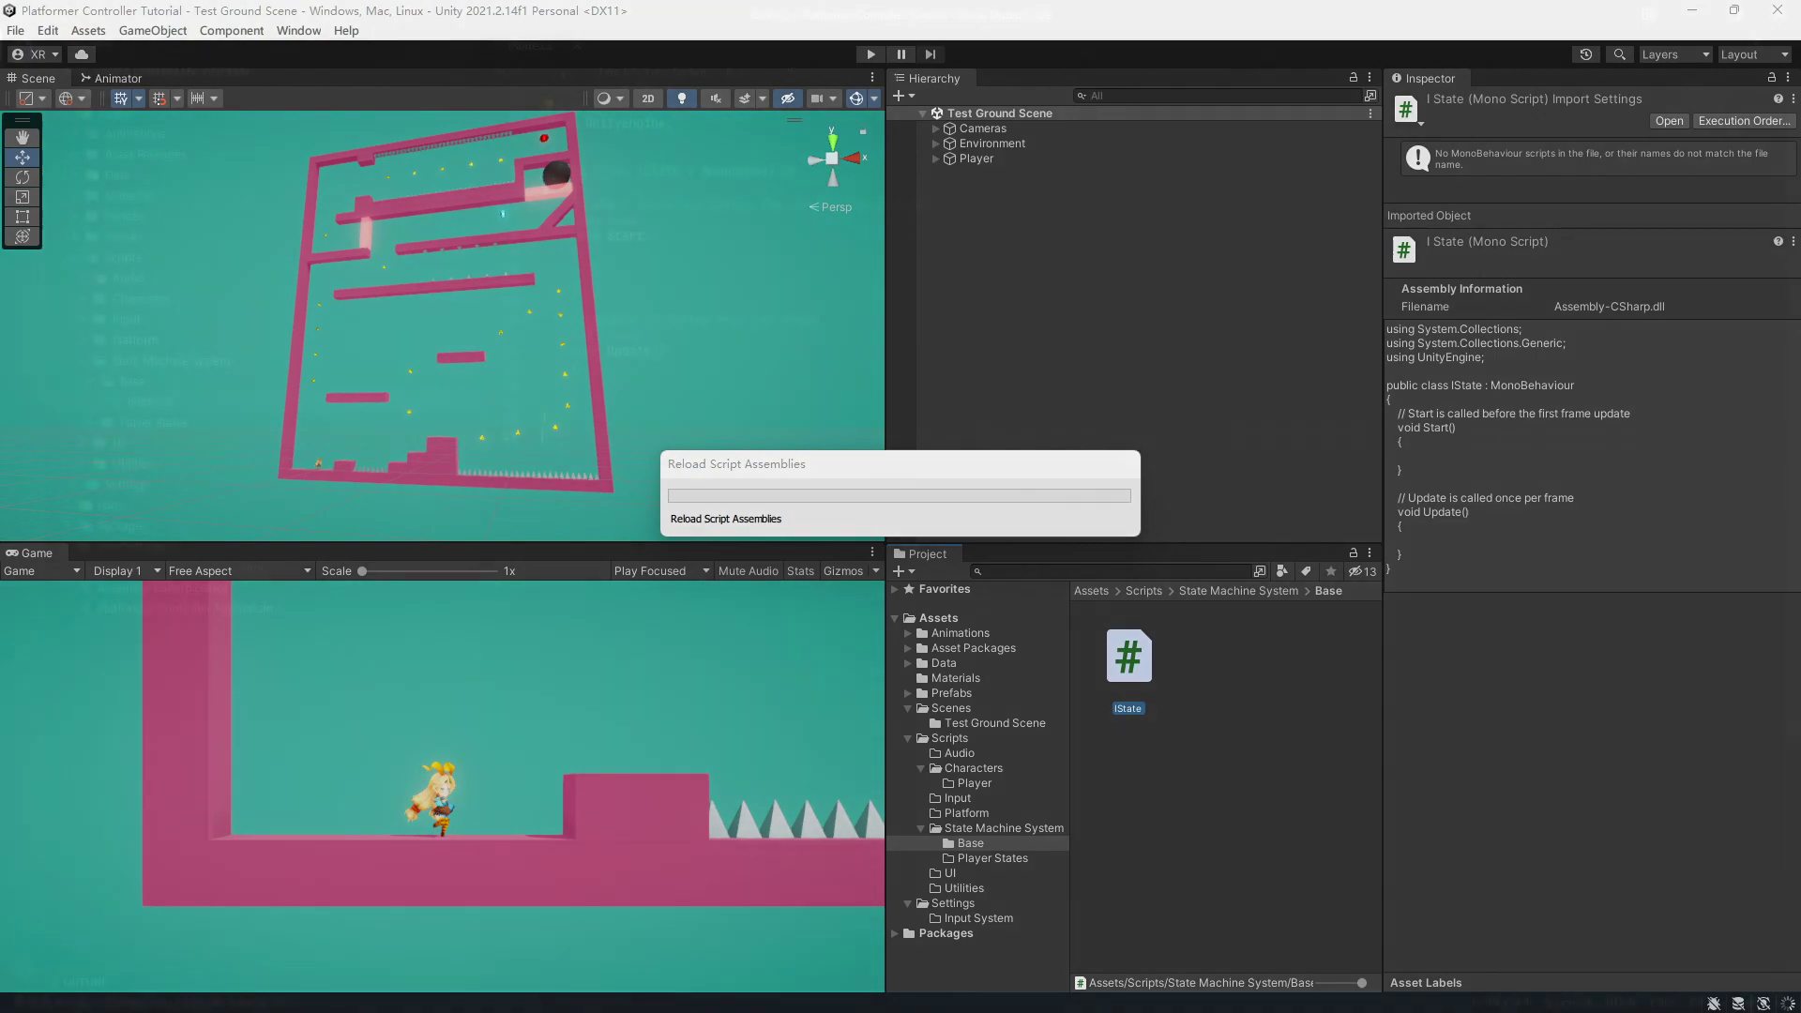
pyautogui.press('BackSpace')
pyautogui.keyDown('ctrl'); pyautogui.scroll(2, 657, 328); pyautogui.keyUp('ctrl')
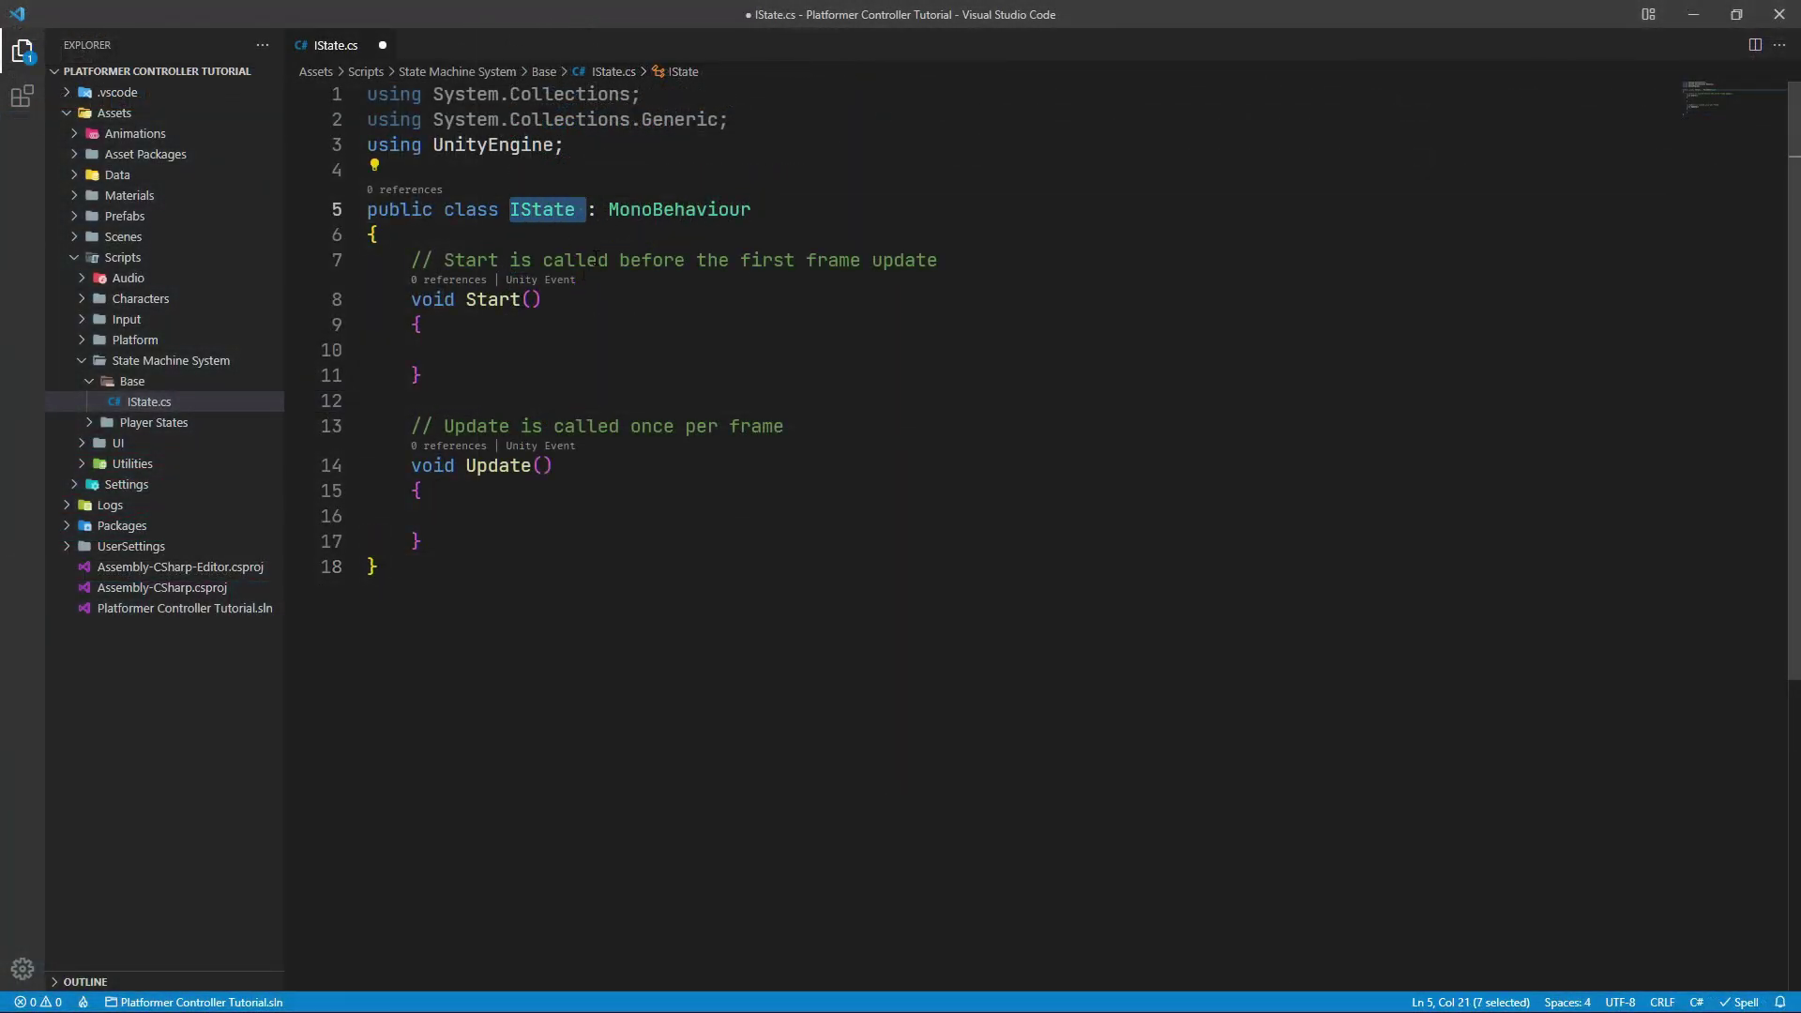
# Delete Start/Update and ': MonoBehaviour', turning IState's class into an interface
pyautogui.click(422, 542)
pyautogui.keyDown('shift'); pyautogui.click(411, 260); pyautogui.keyUp('shift')
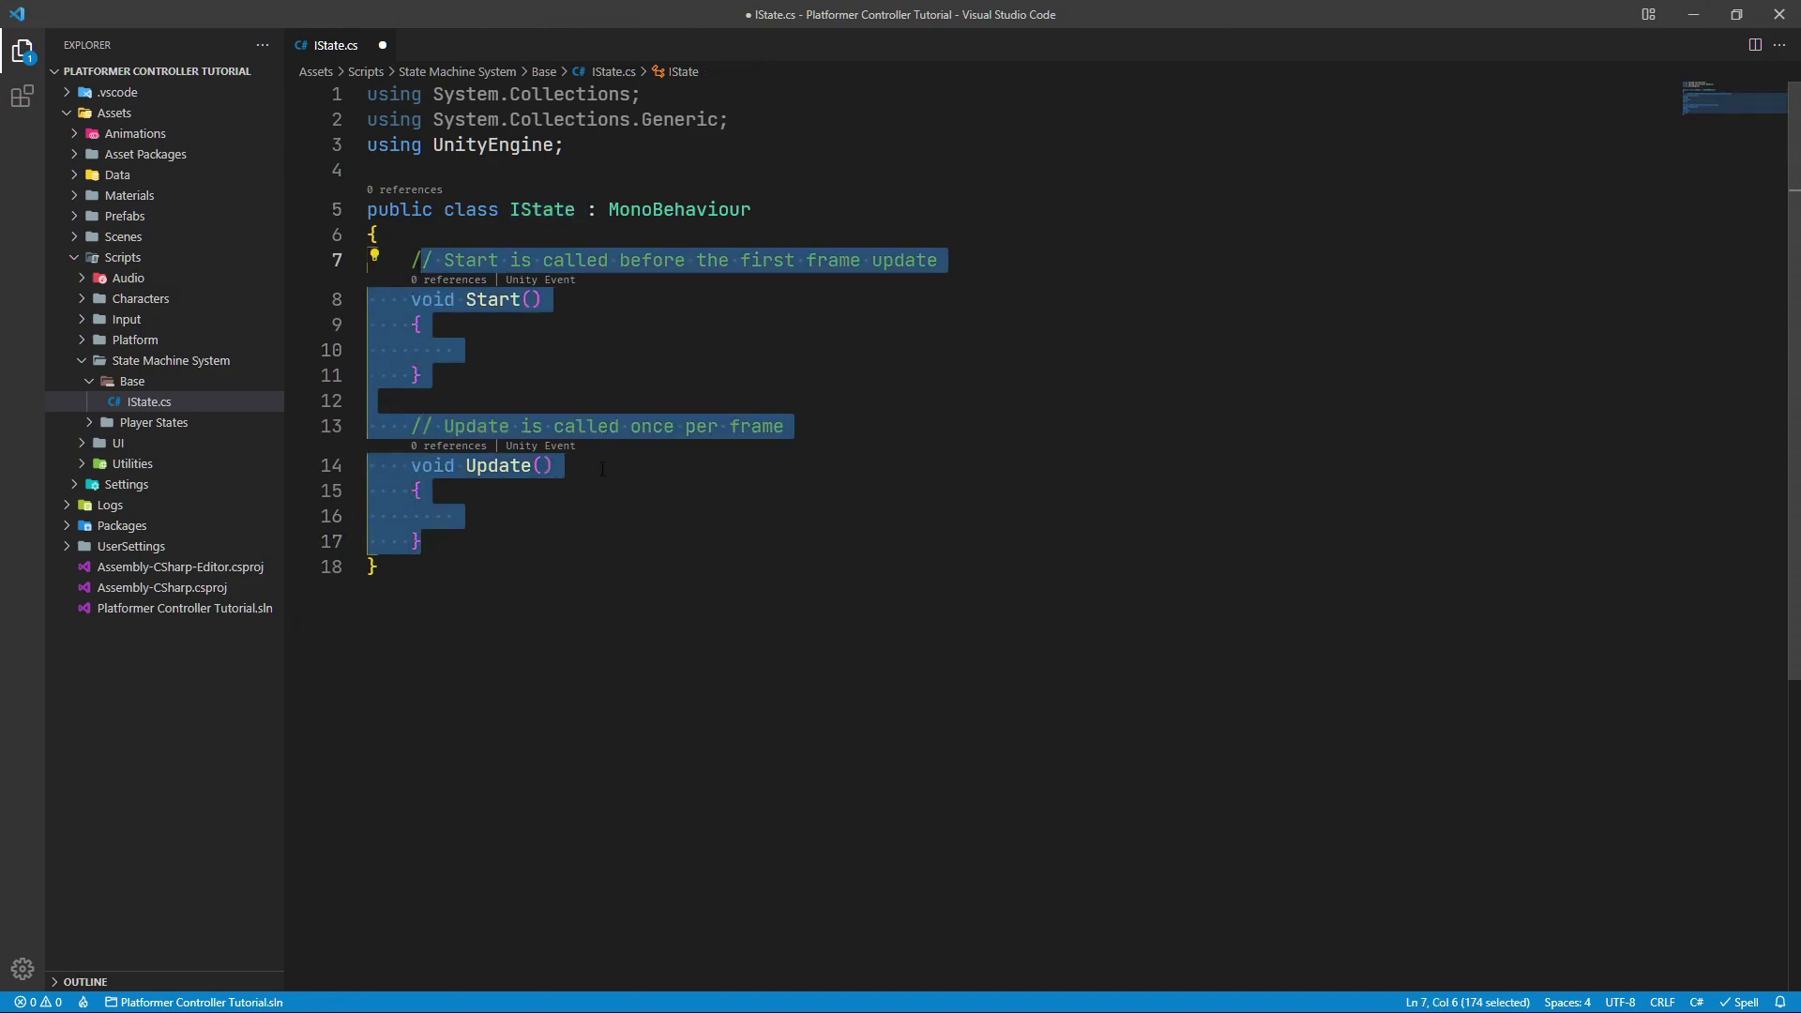
pyautogui.press('BackSpace')
pyautogui.moveTo(575, 209); pyautogui.dragTo(709, 209)
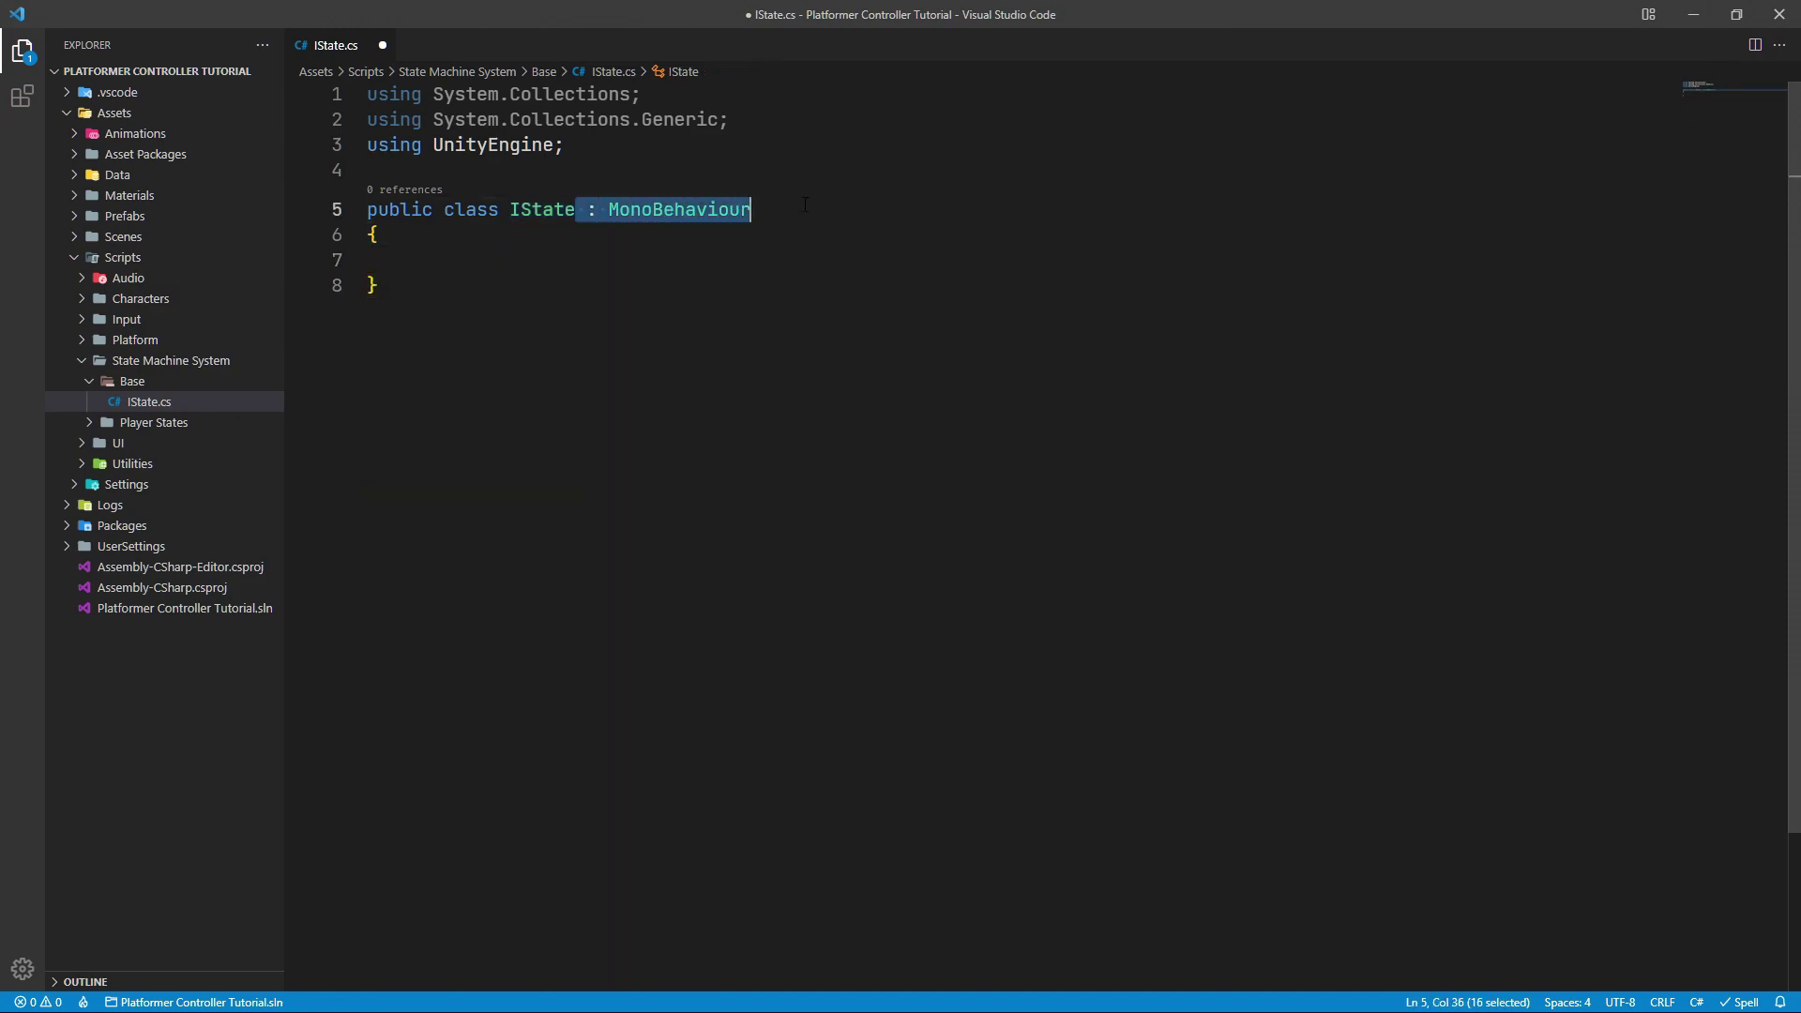
pyautogui.press('BackSpace')
pyautogui.moveTo(499, 209); pyautogui.dragTo(455, 209)
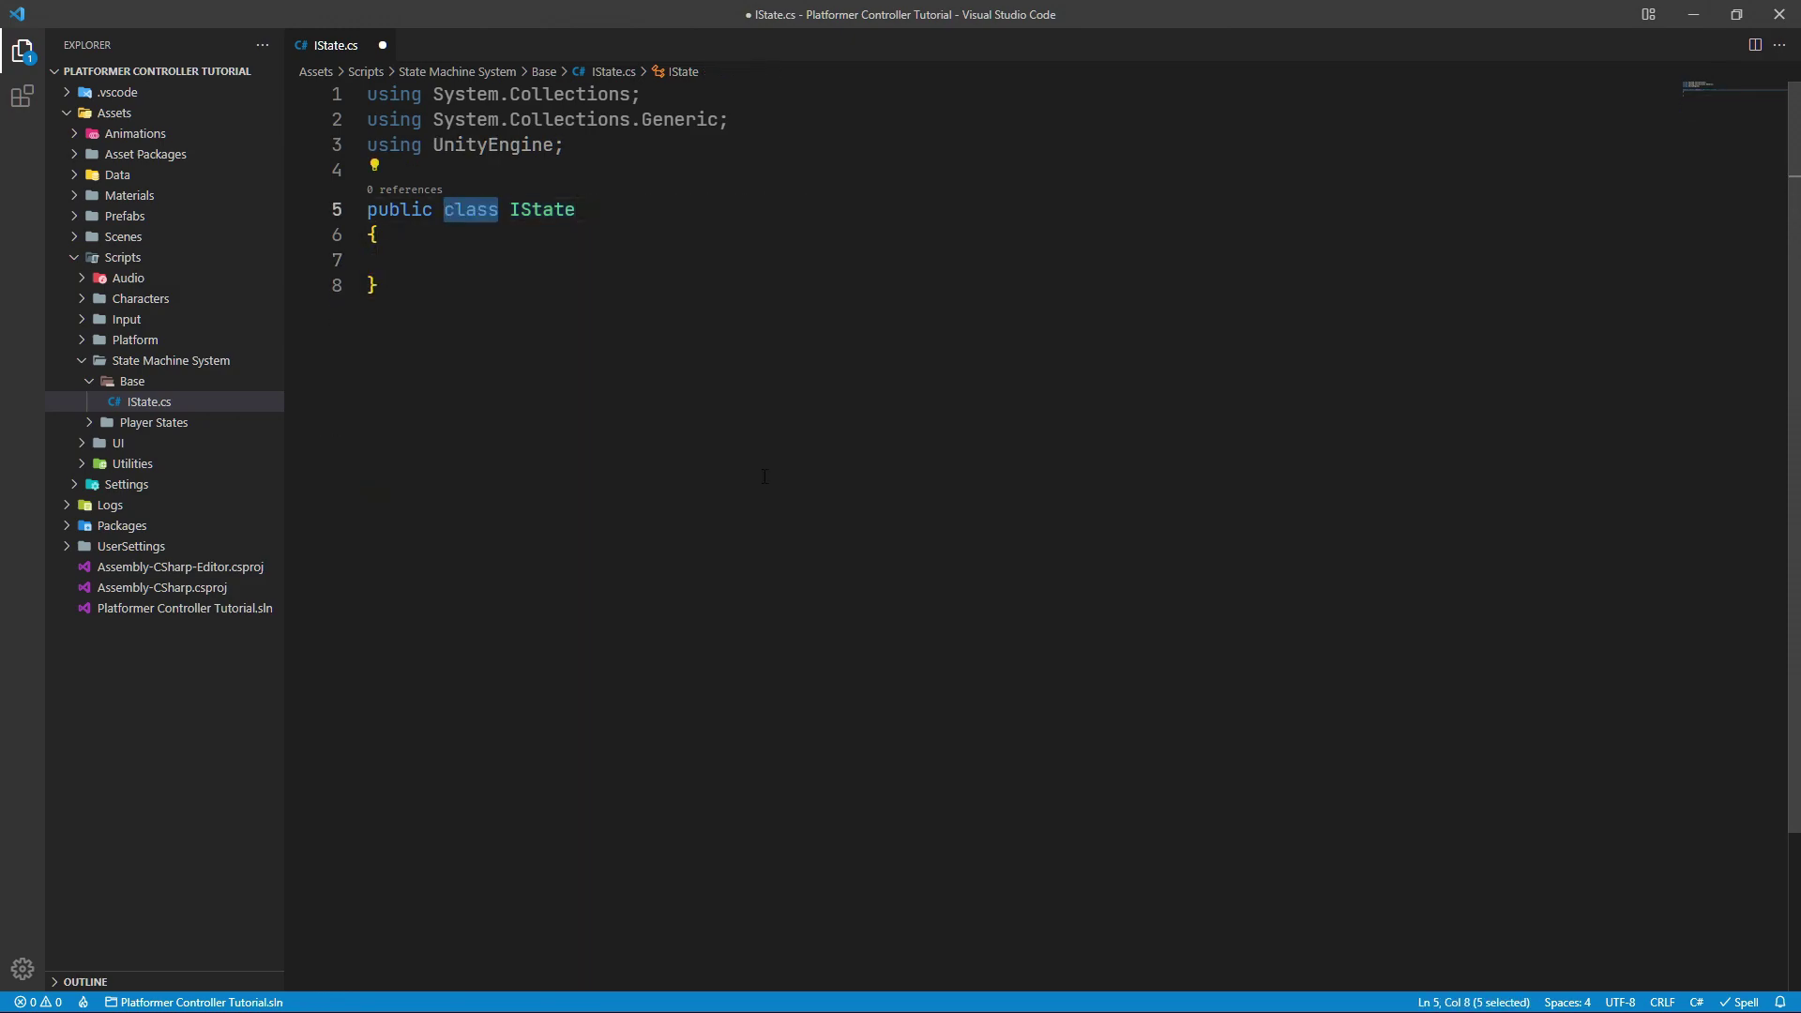
pyautogui.write('int')
pyautogui.press('Tab')
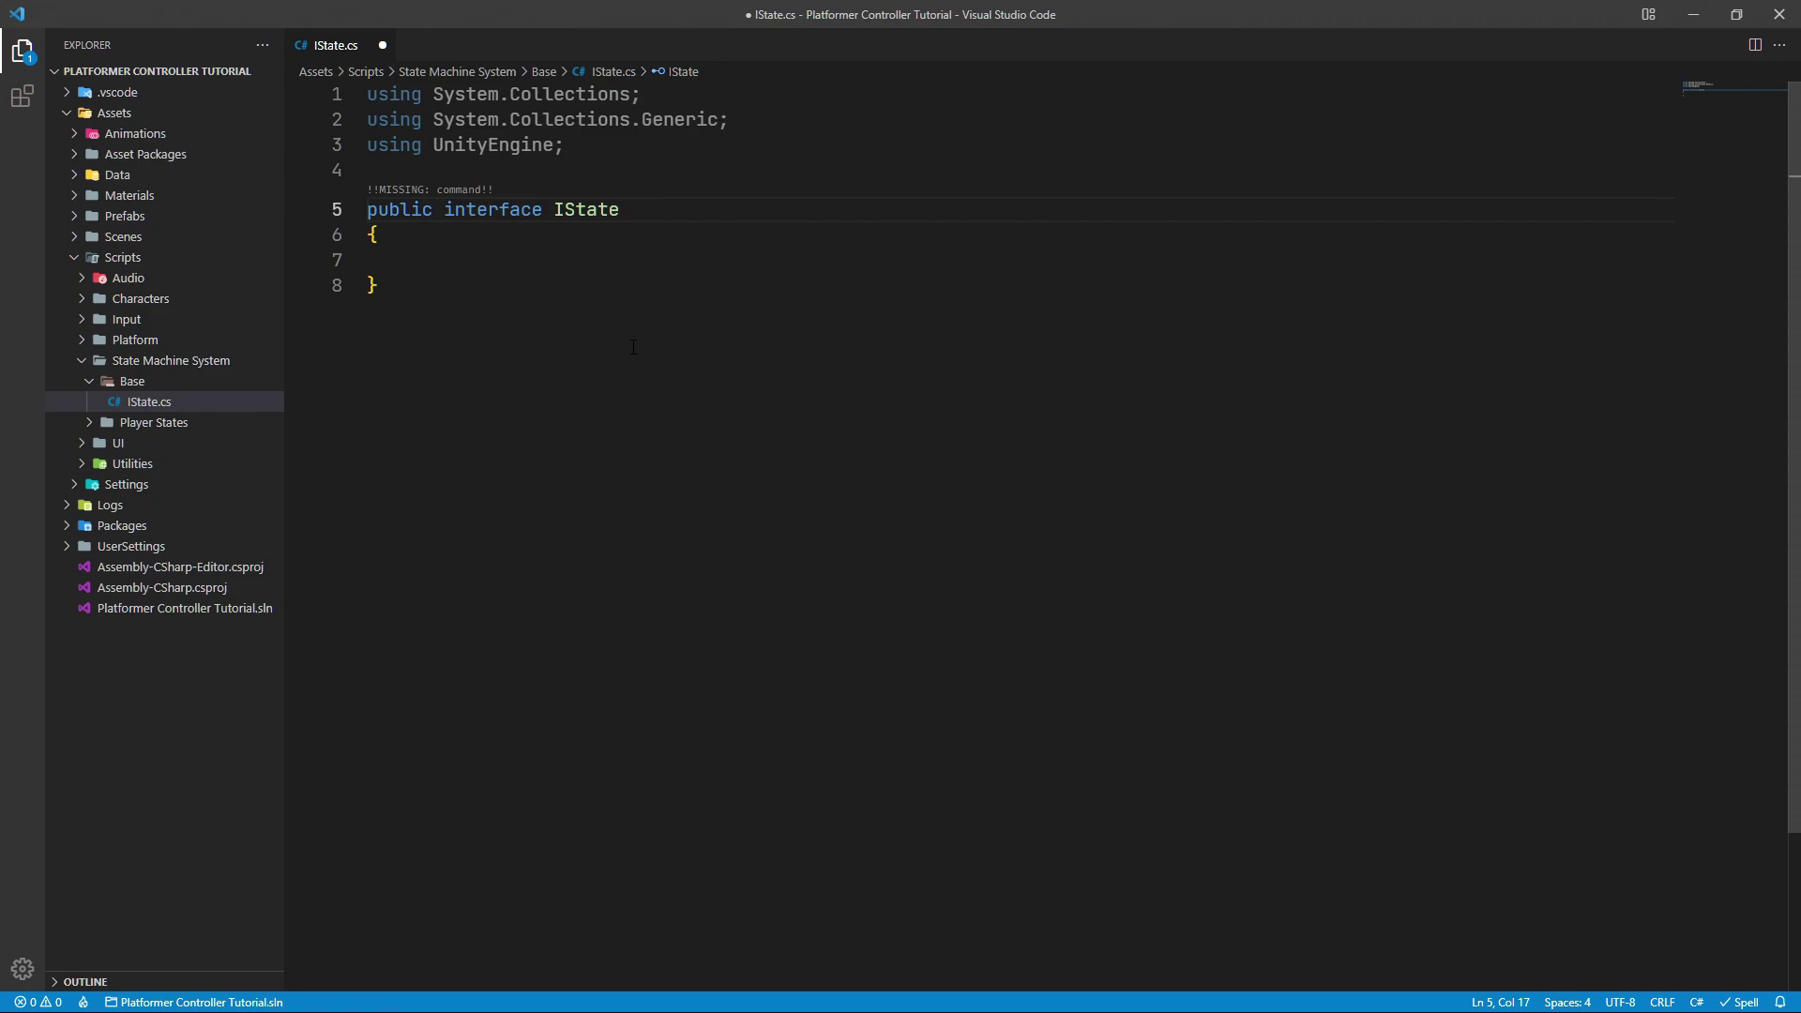
# Declare void Enter(), Exit(), LogicUpdate() and PhysicUpdate() in the IState interface
pyautogui.doubleClick(566, 209)
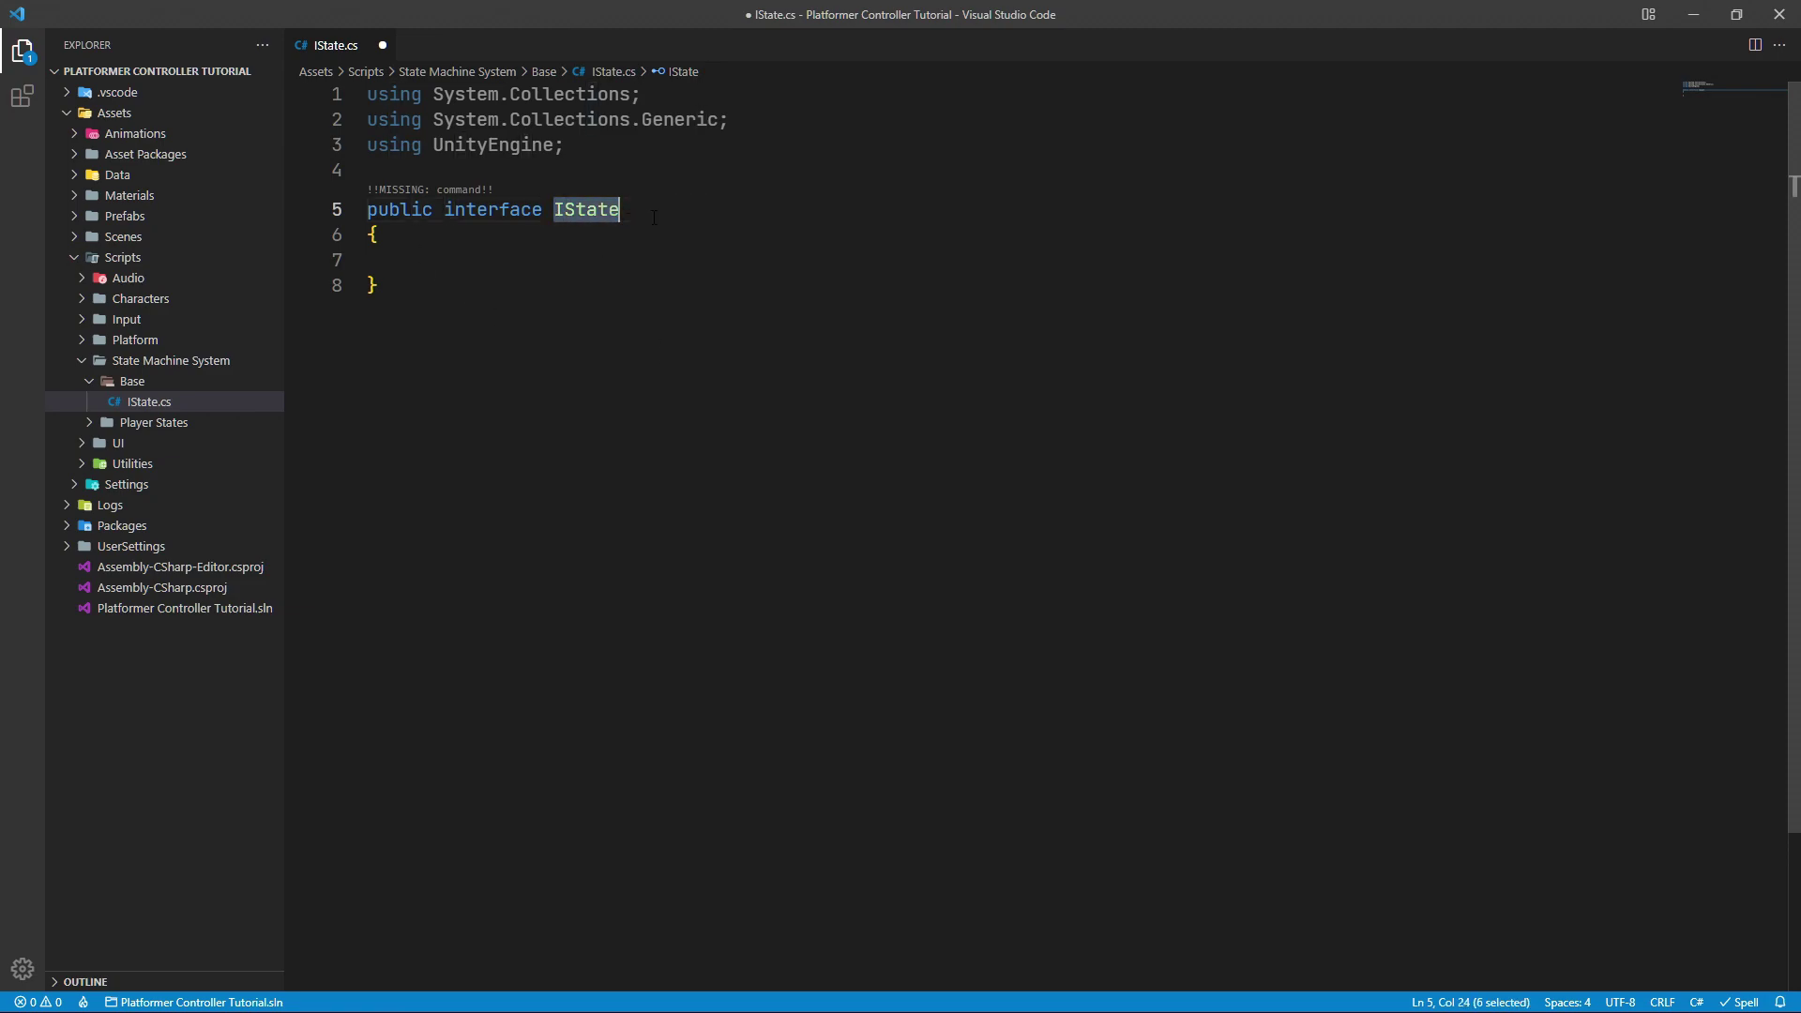
pyautogui.click(539, 246)
pyautogui.click(540, 257)
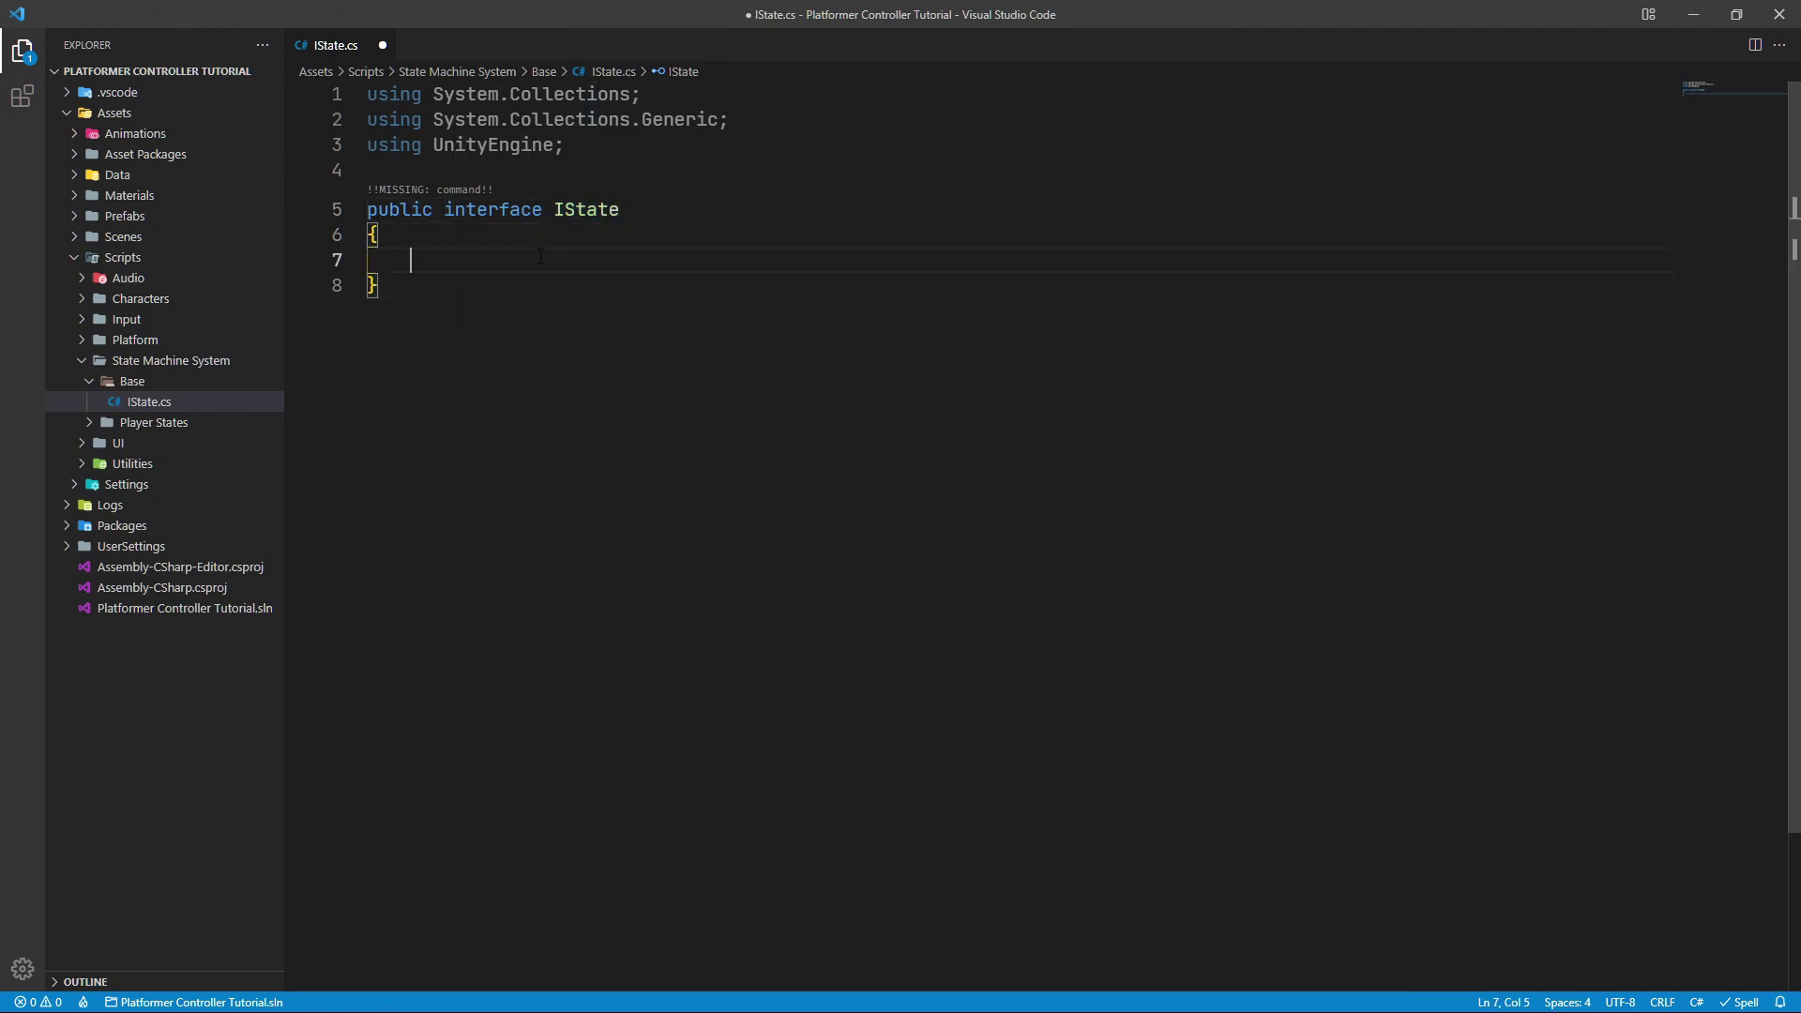
pyautogui.write('void En')
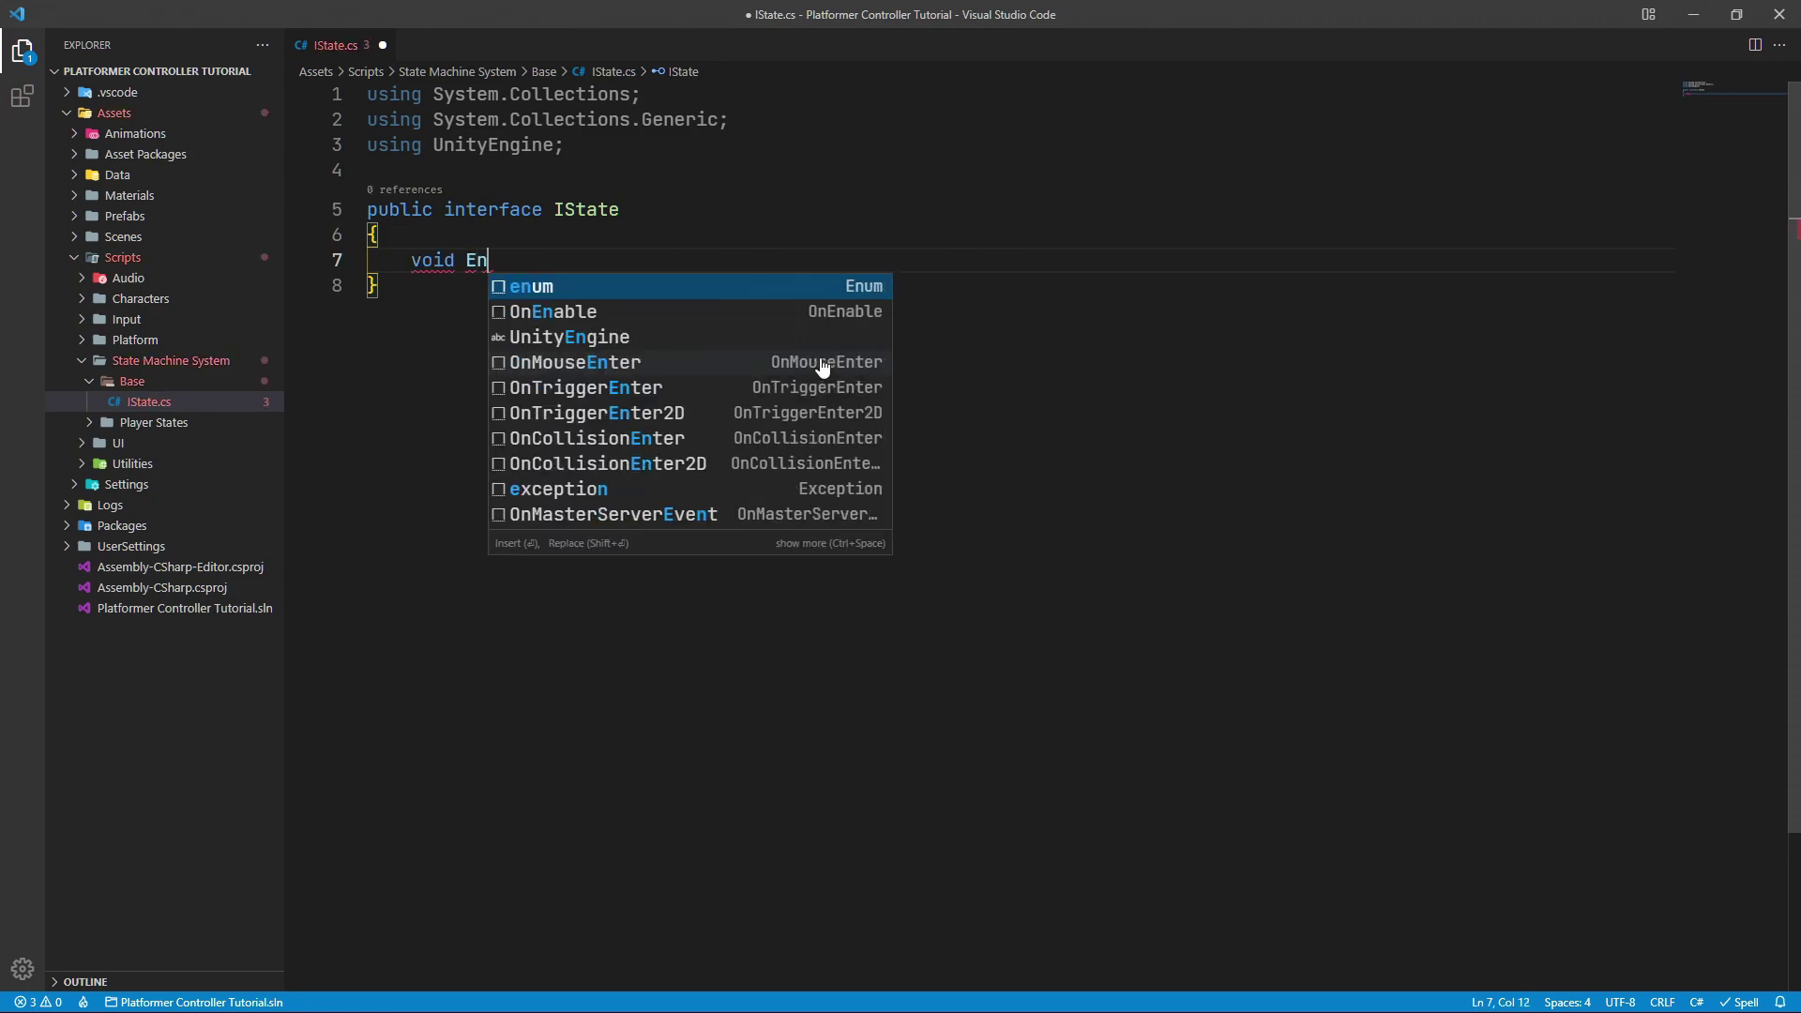
pyautogui.write('ter();')
pyautogui.press('Return')
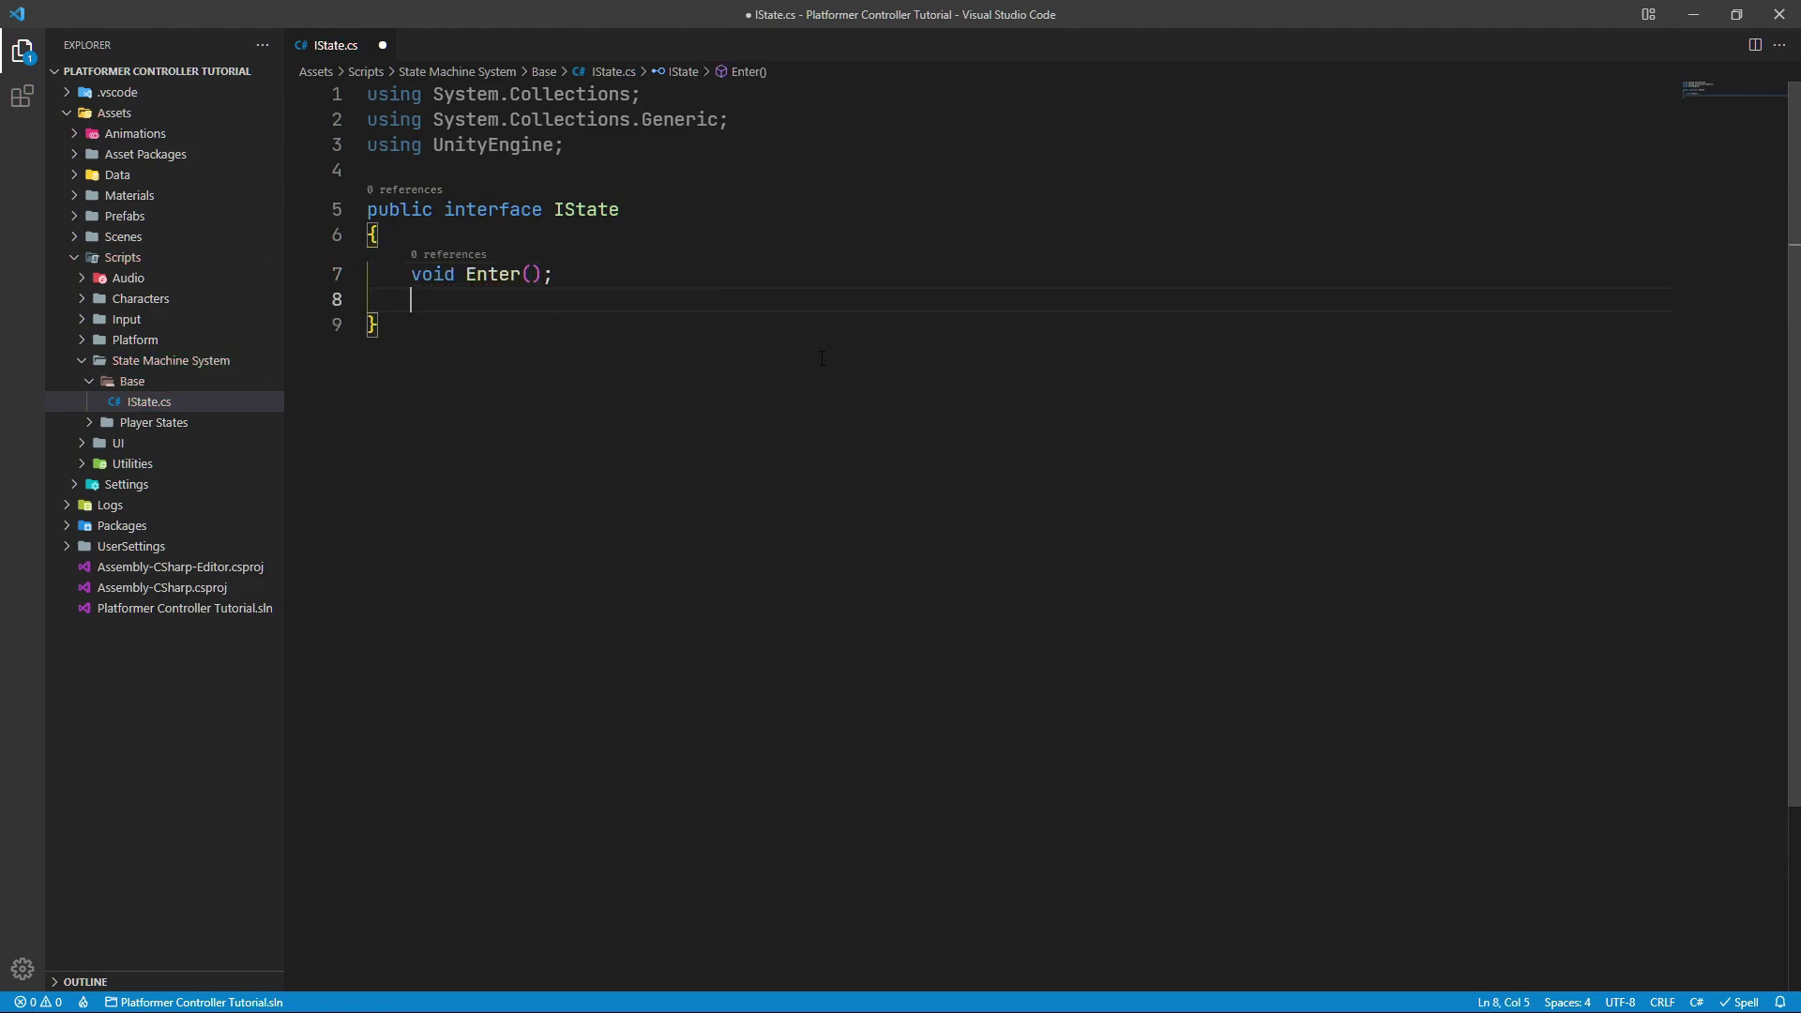
pyautogui.write('void Exit();')
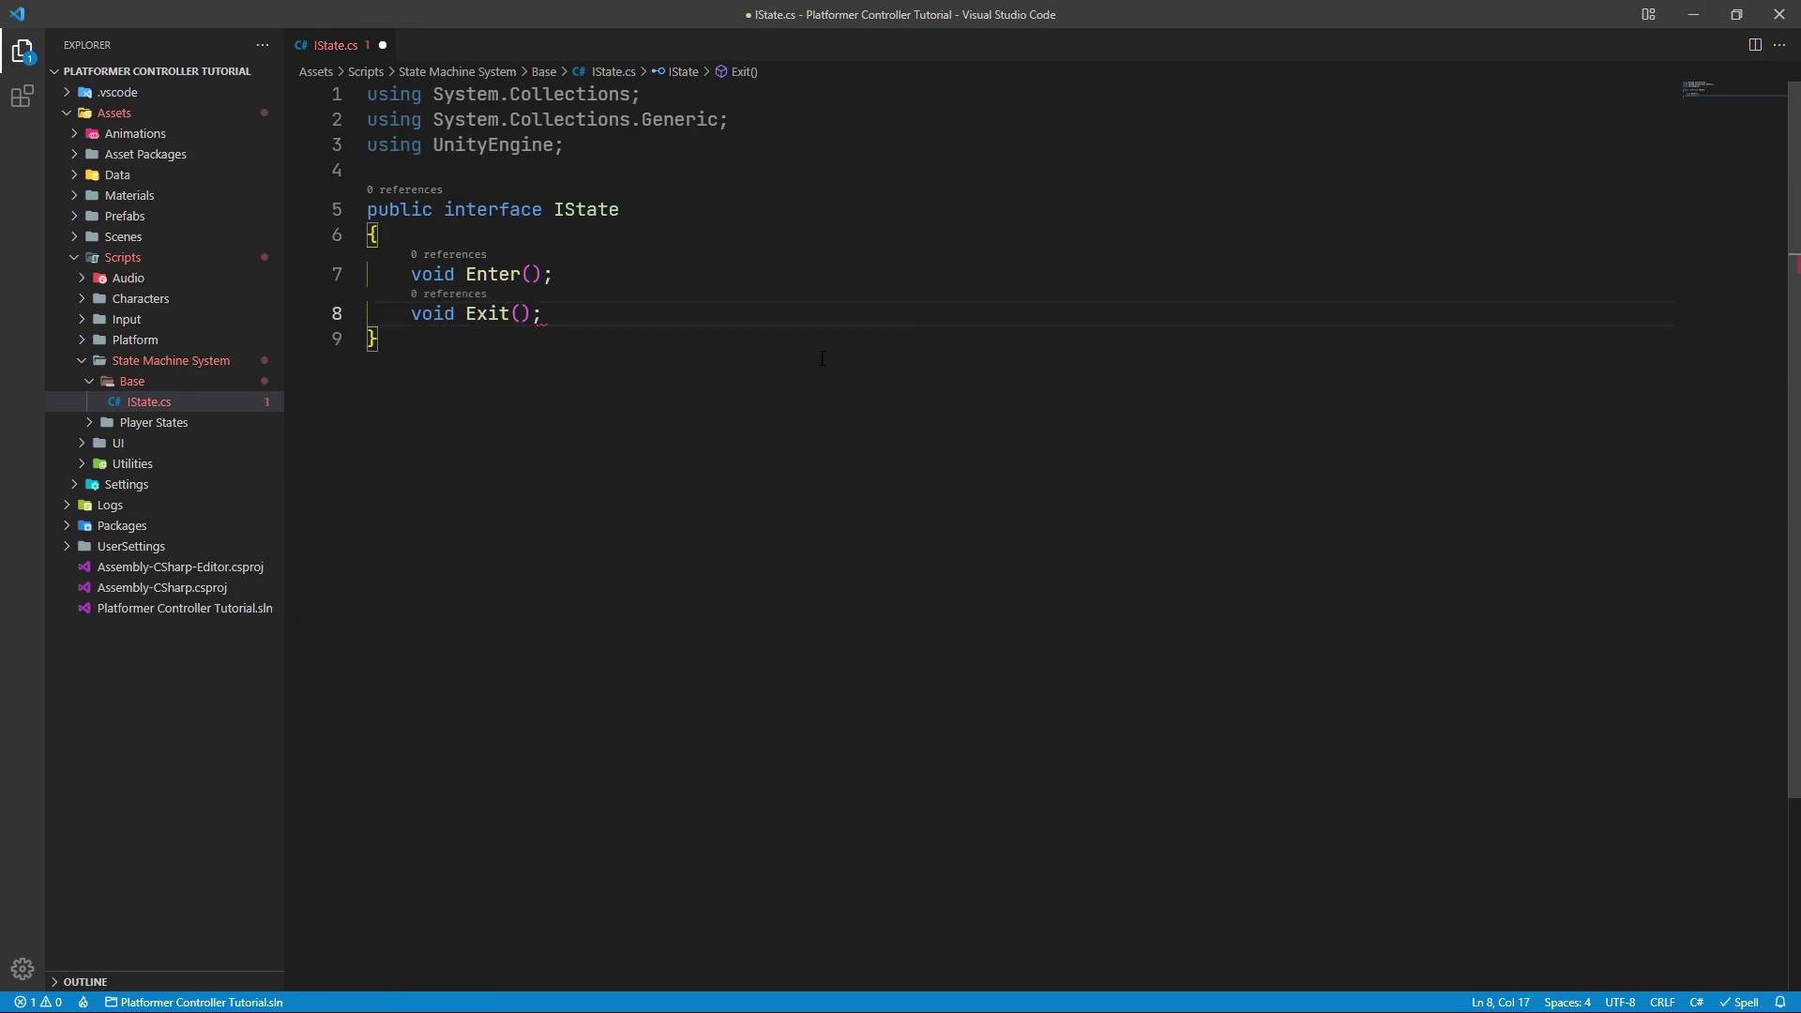
pyautogui.press('Return')
pyautogui.write('void Logic')
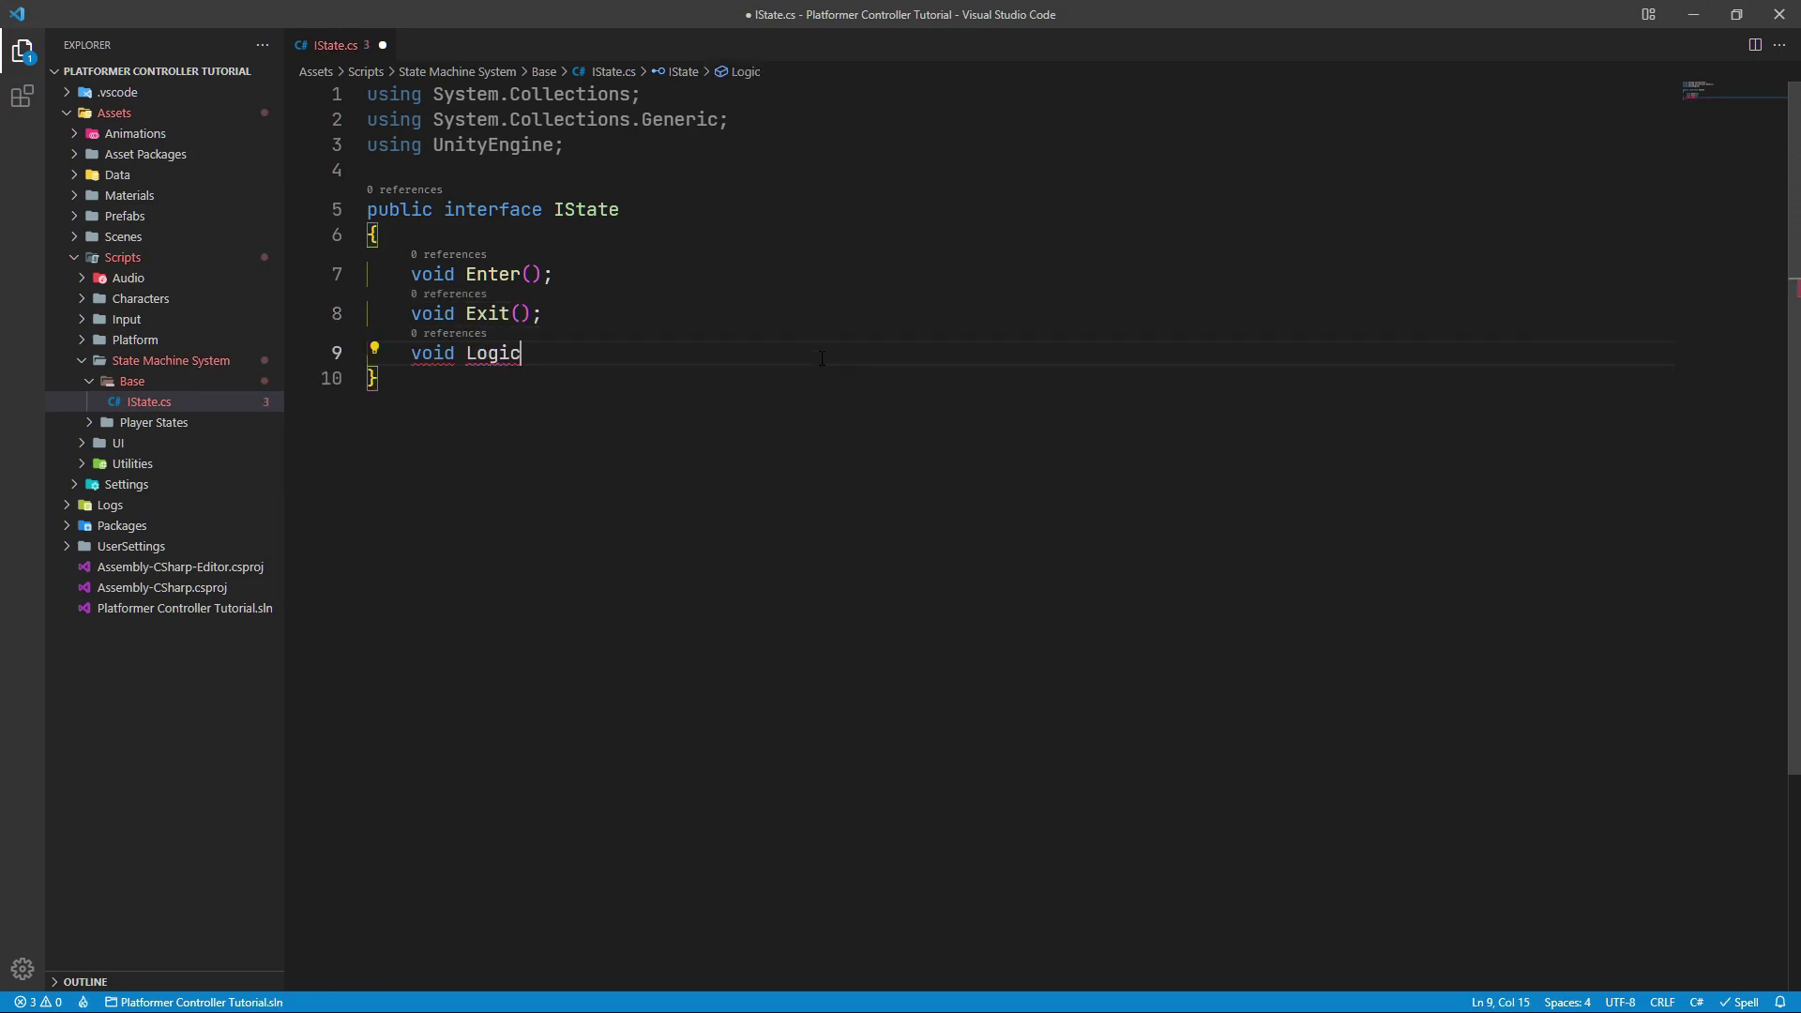
pyautogui.write('Update();')
pyautogui.press('Return')
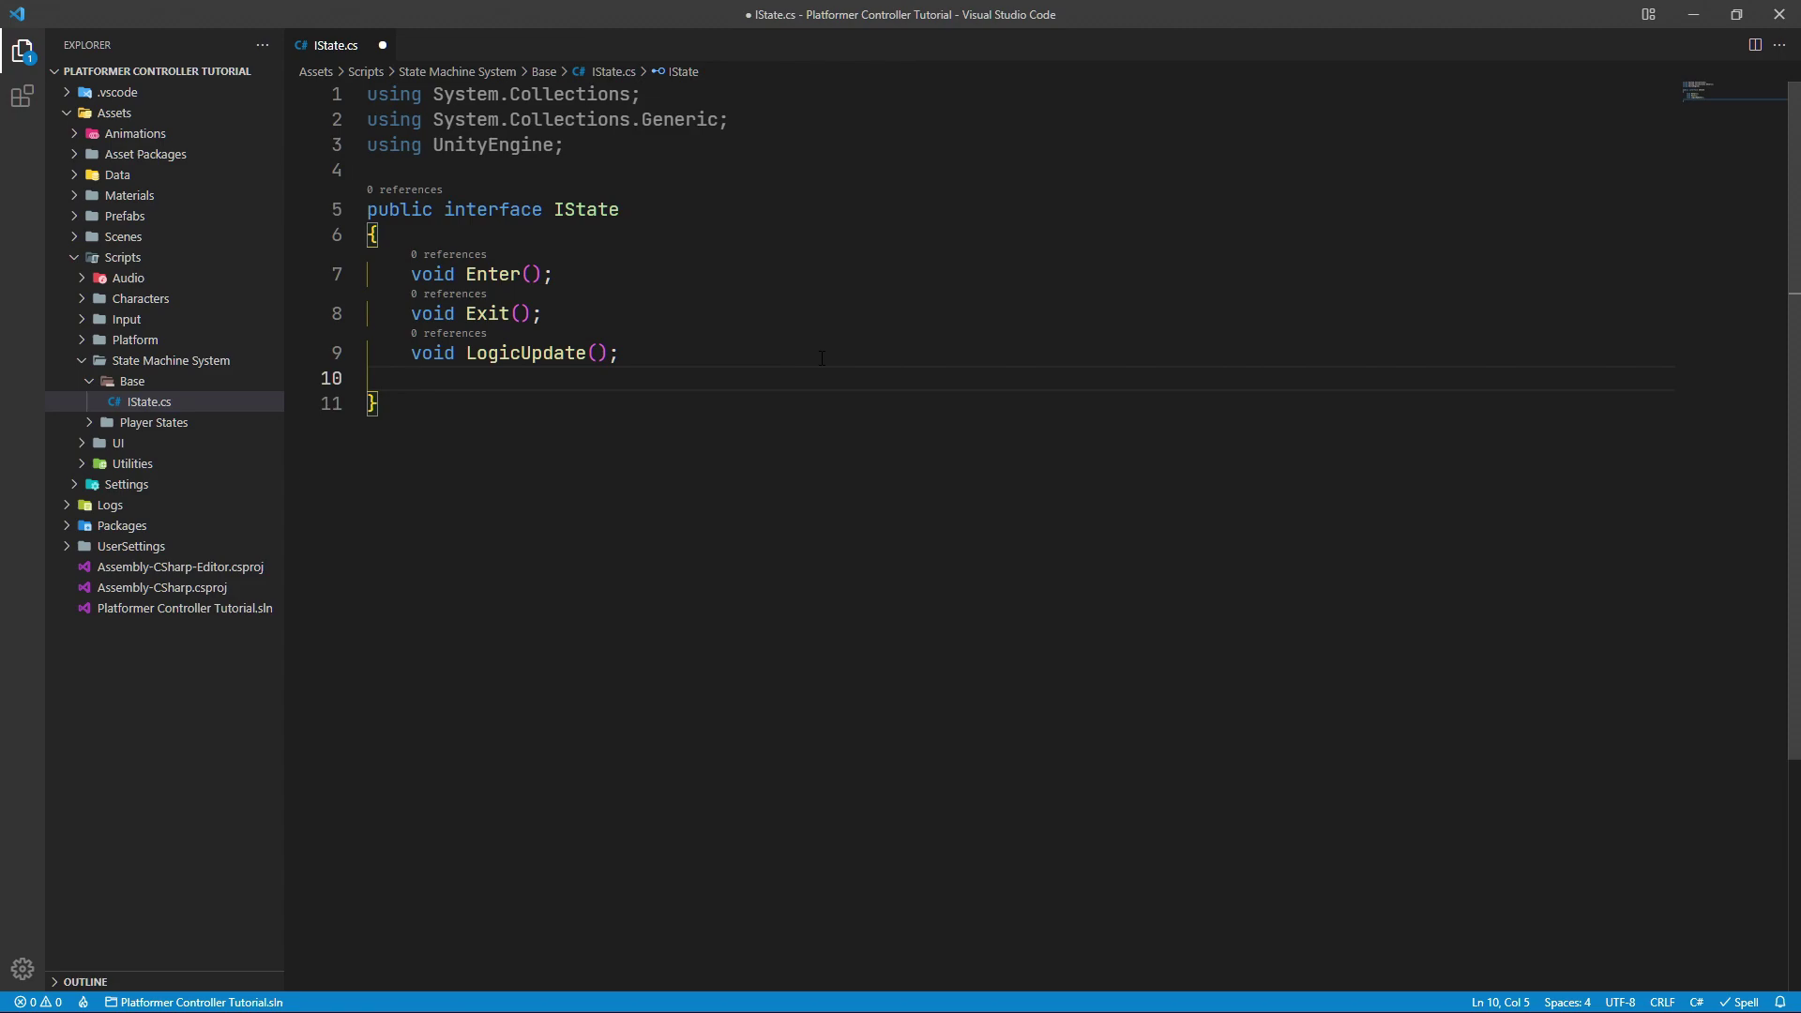
pyautogui.write('void Phys')
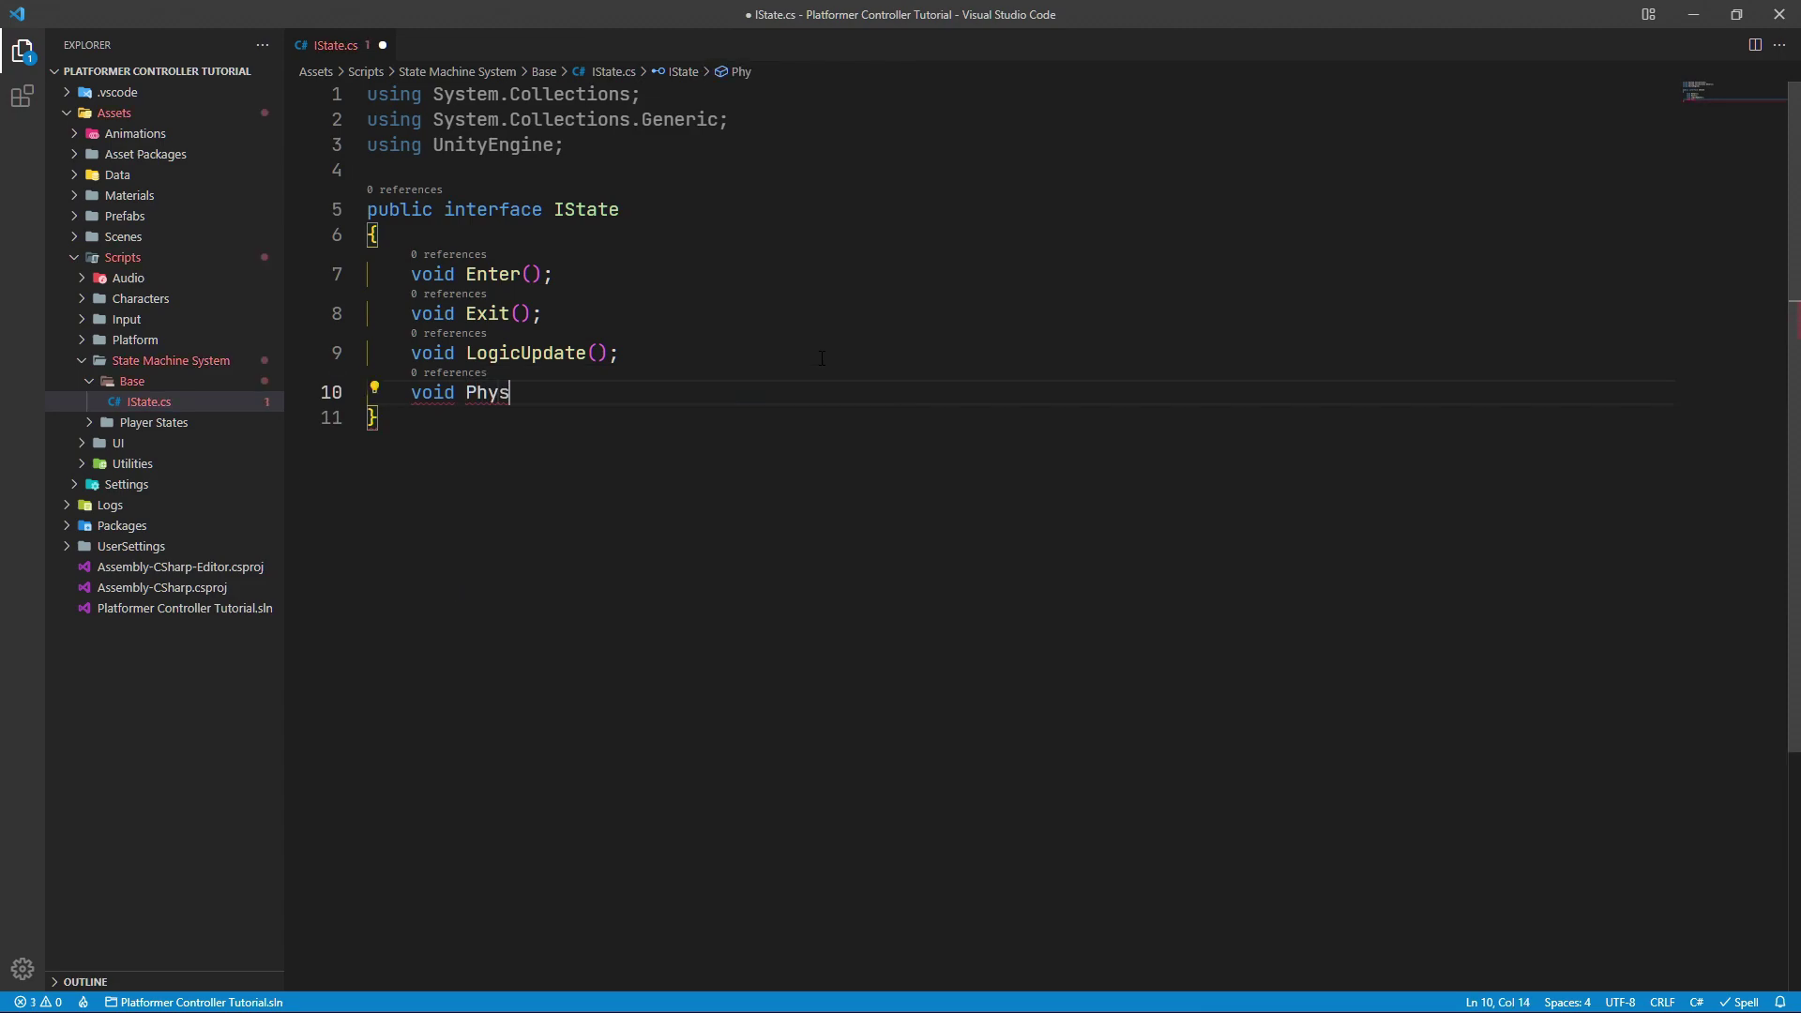
pyautogui.write('icUpdate();')
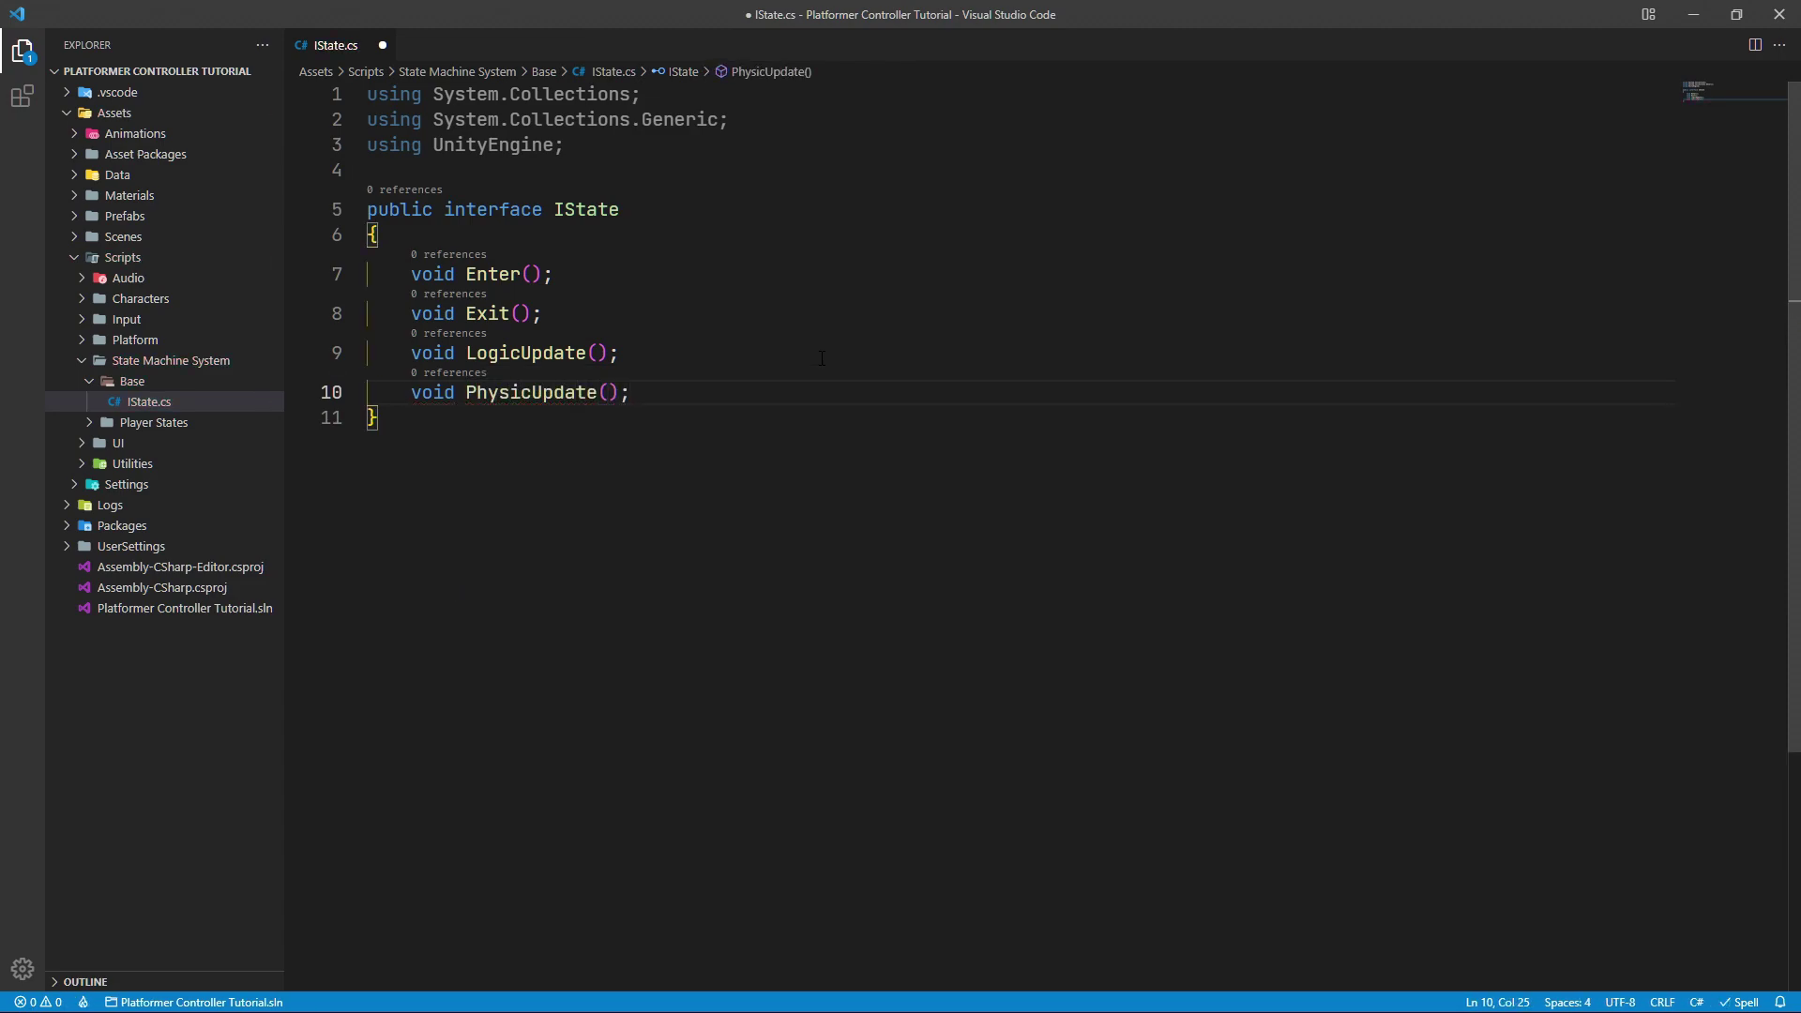
# Delete the unused using lines at the top of IState
pyautogui.moveTo(638, 392); pyautogui.dragTo(411, 274)
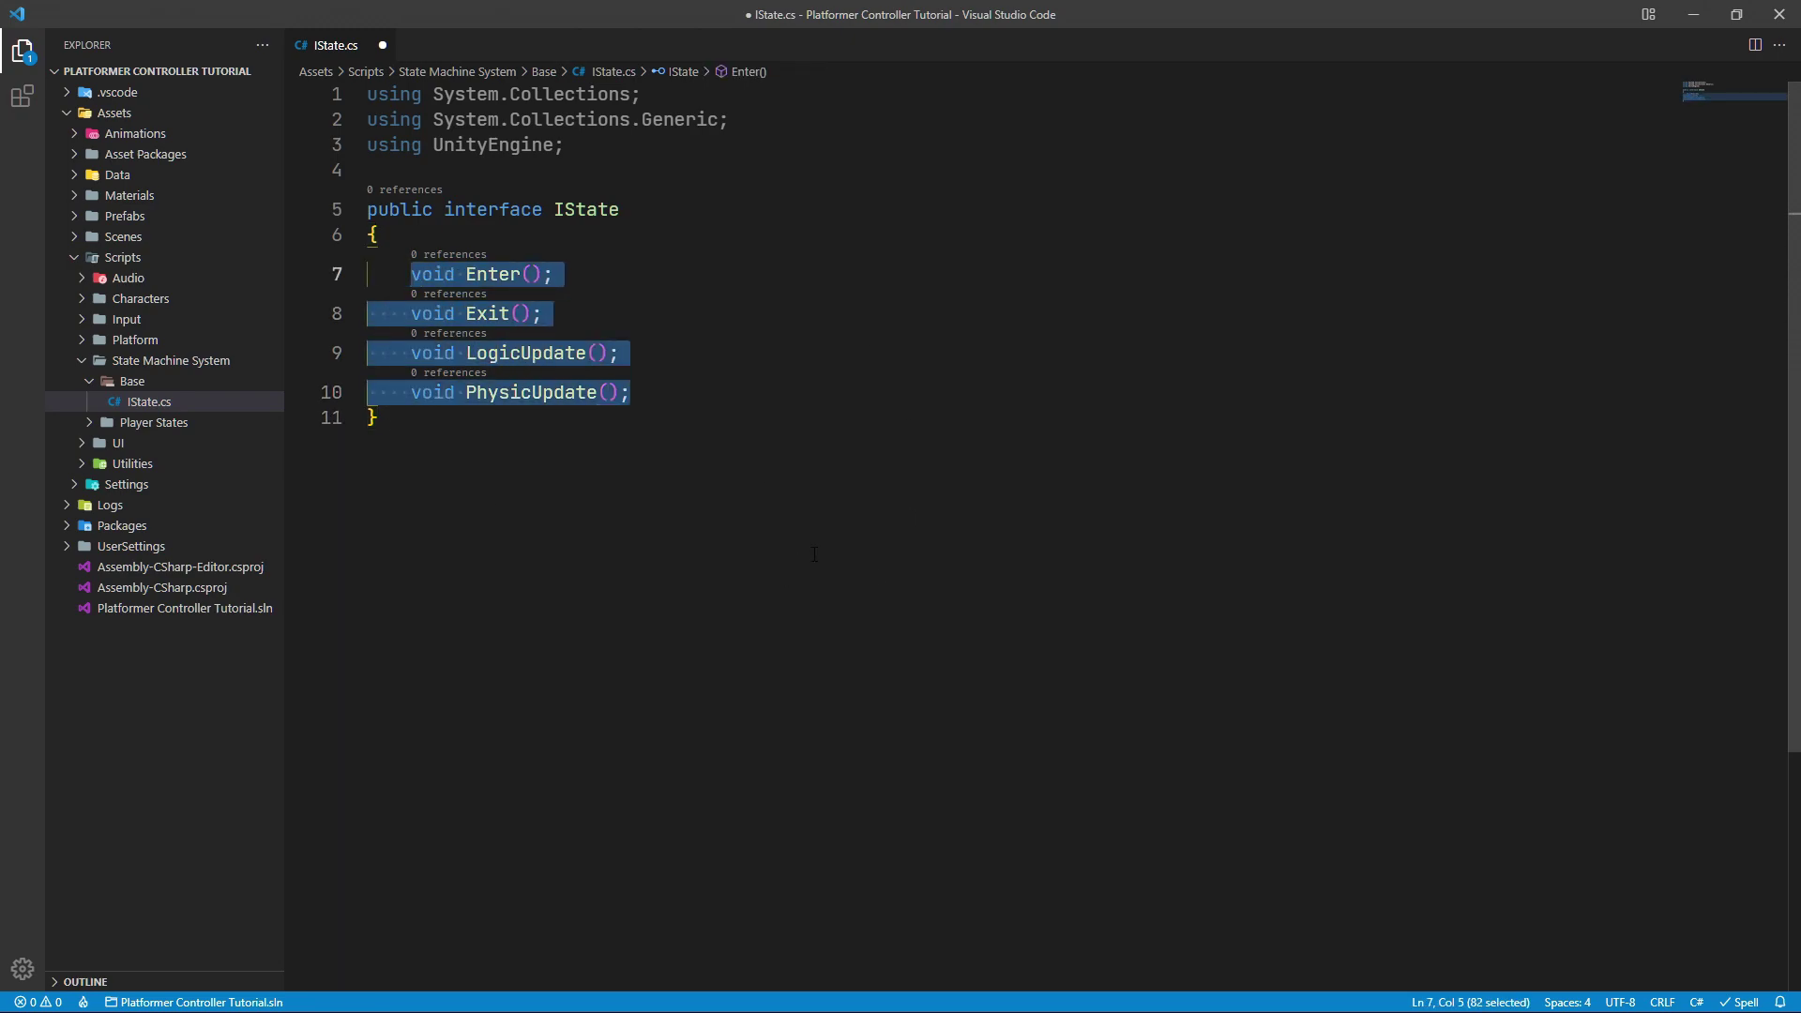
pyautogui.press('Up')
pyautogui.press('Up')
pyautogui.press('Home')
pyautogui.hotkey('ctrl', 'shift', 'Home')
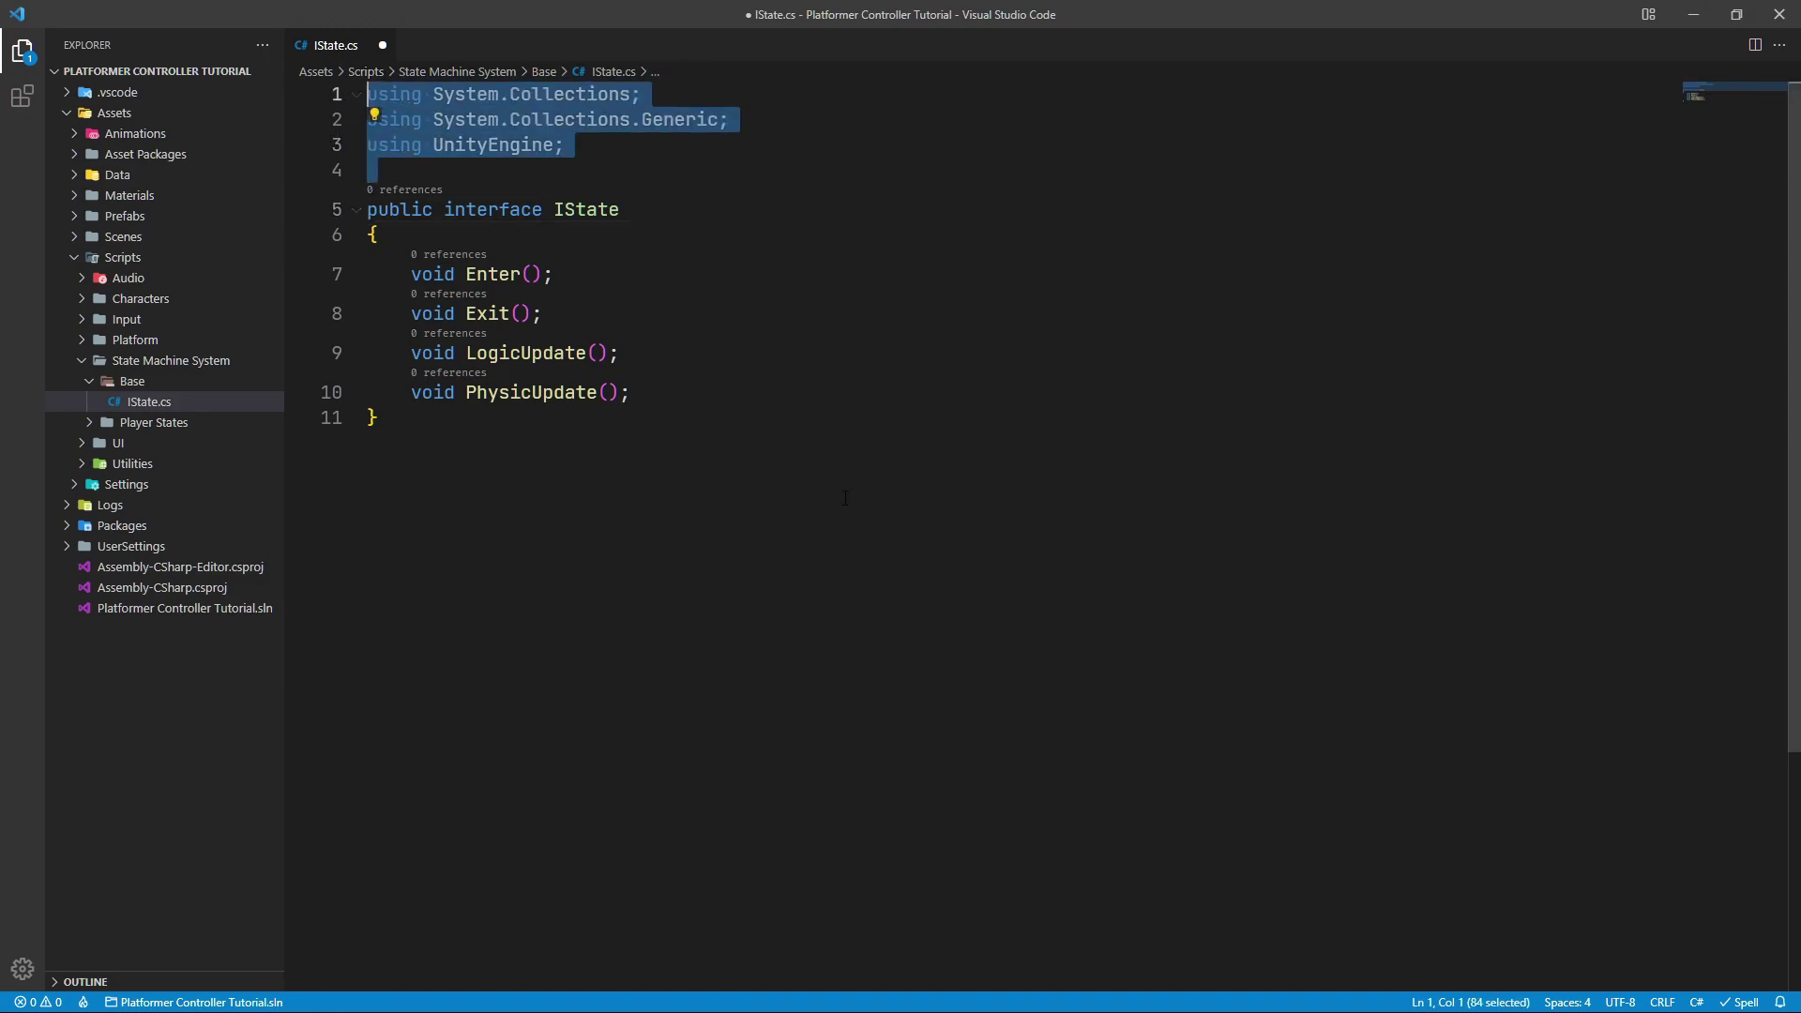
pyautogui.press('BackSpace')
pyautogui.hotkey('ctrl', 'End')
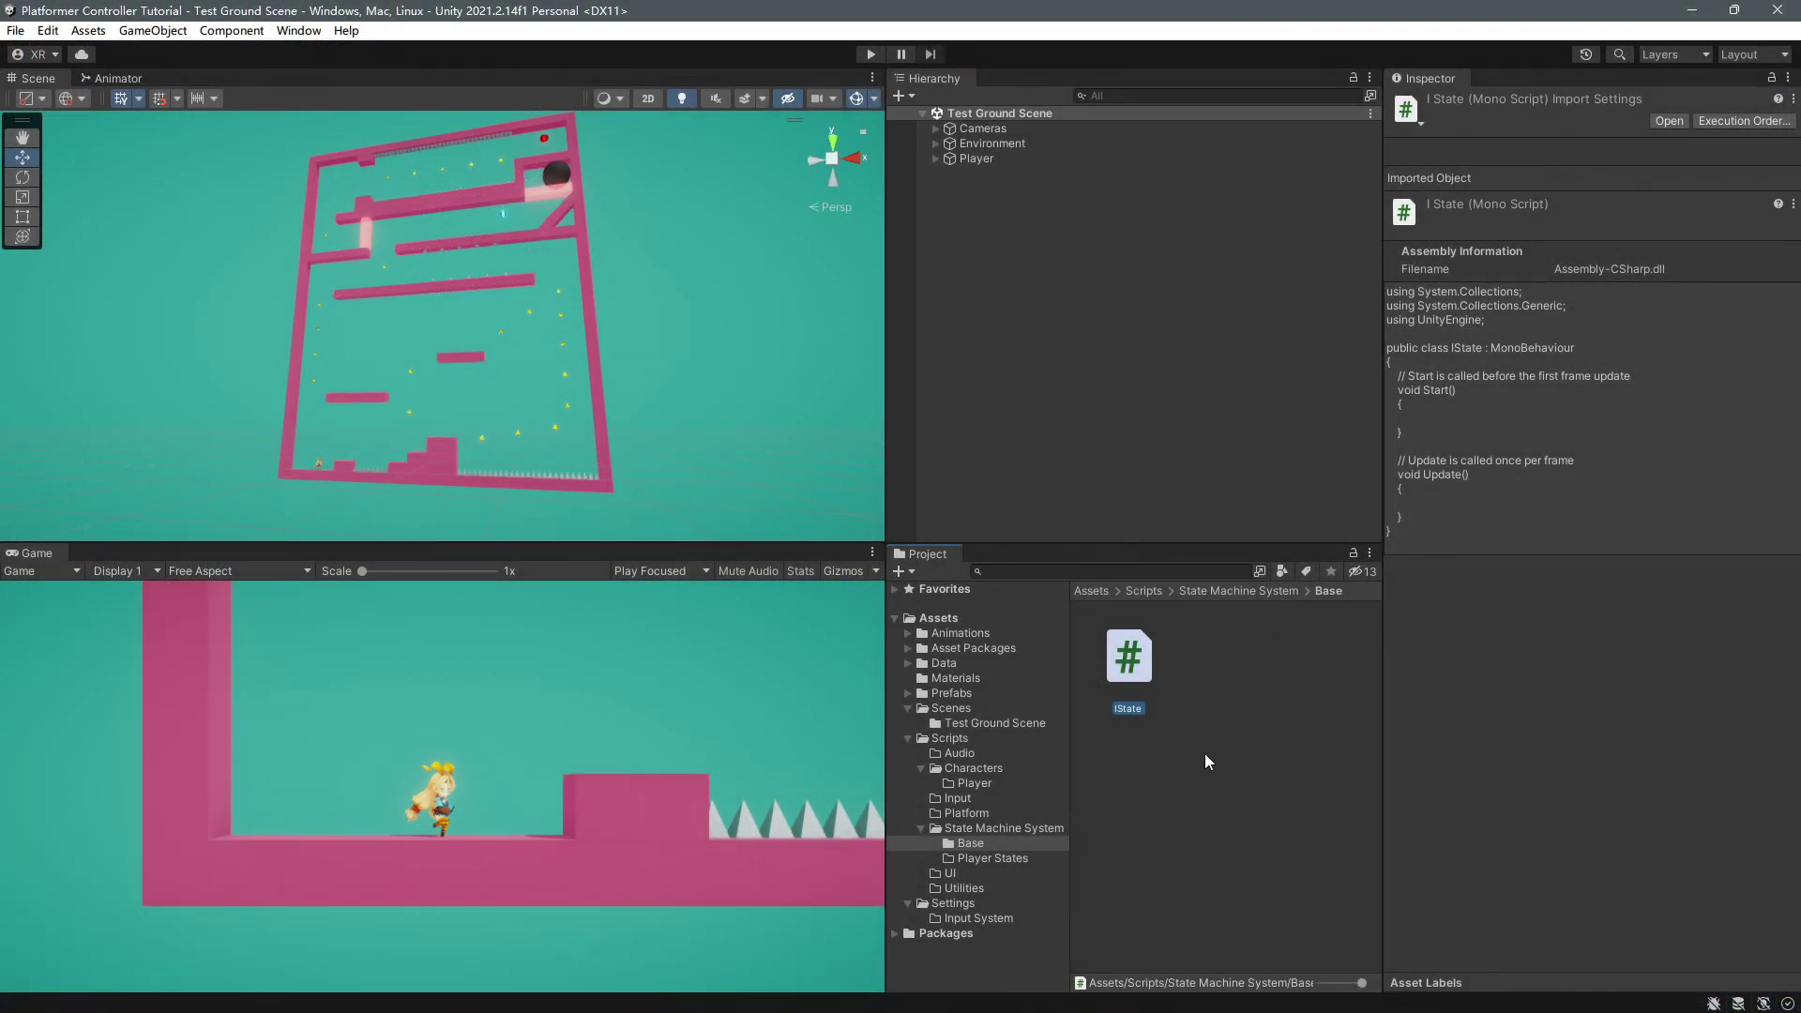
# Create a second C# script named StateMachine in the Base folder
pyautogui.click(1203, 757)
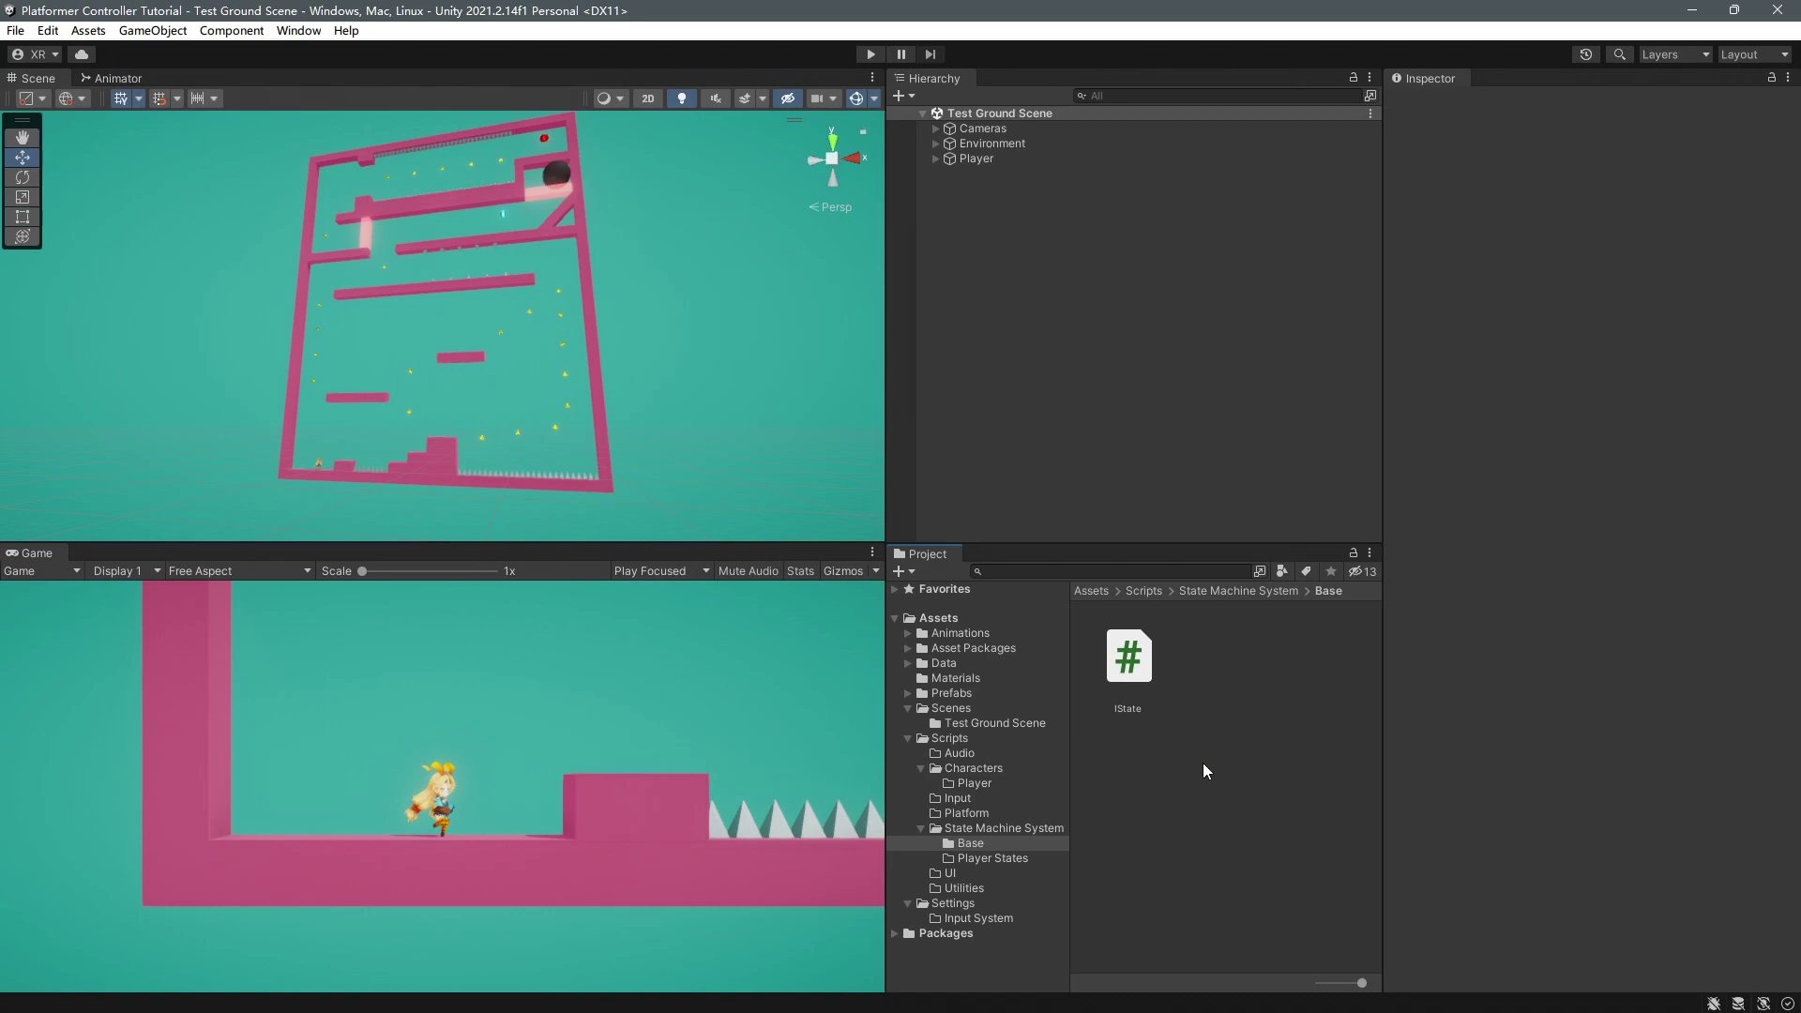
pyautogui.rightClick(1184, 764)
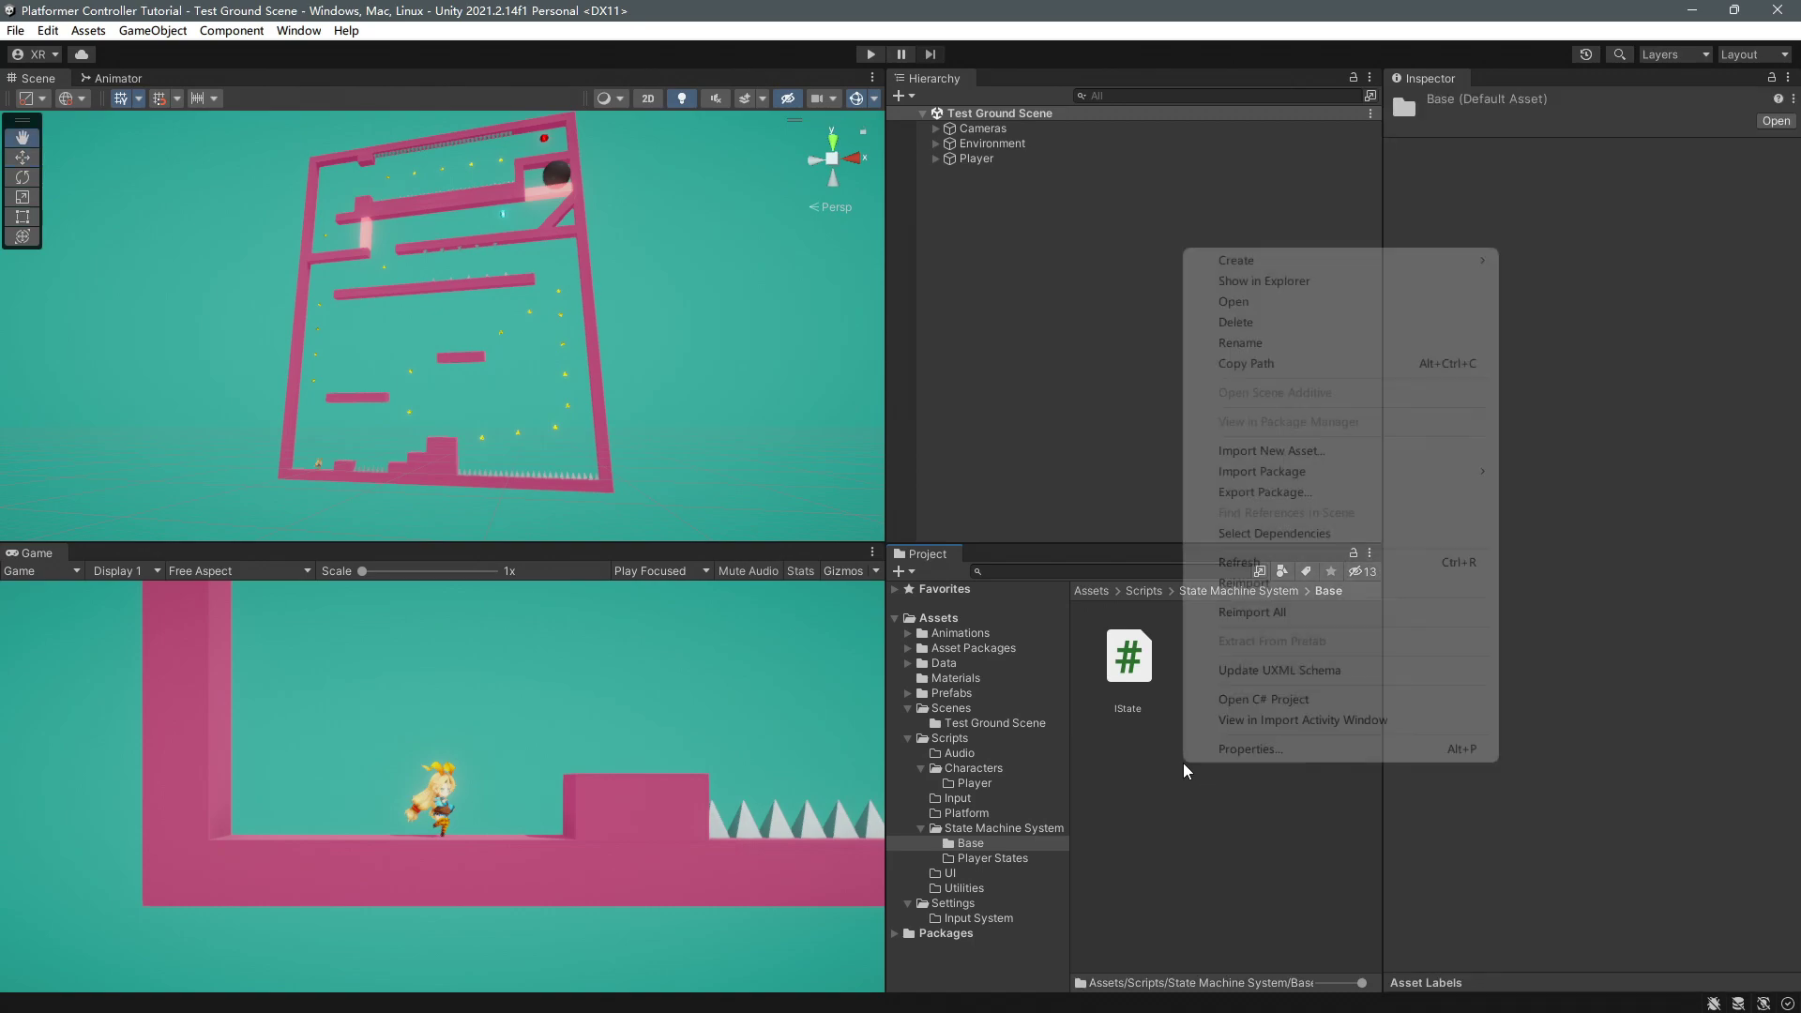
pyautogui.moveTo(1262, 263)
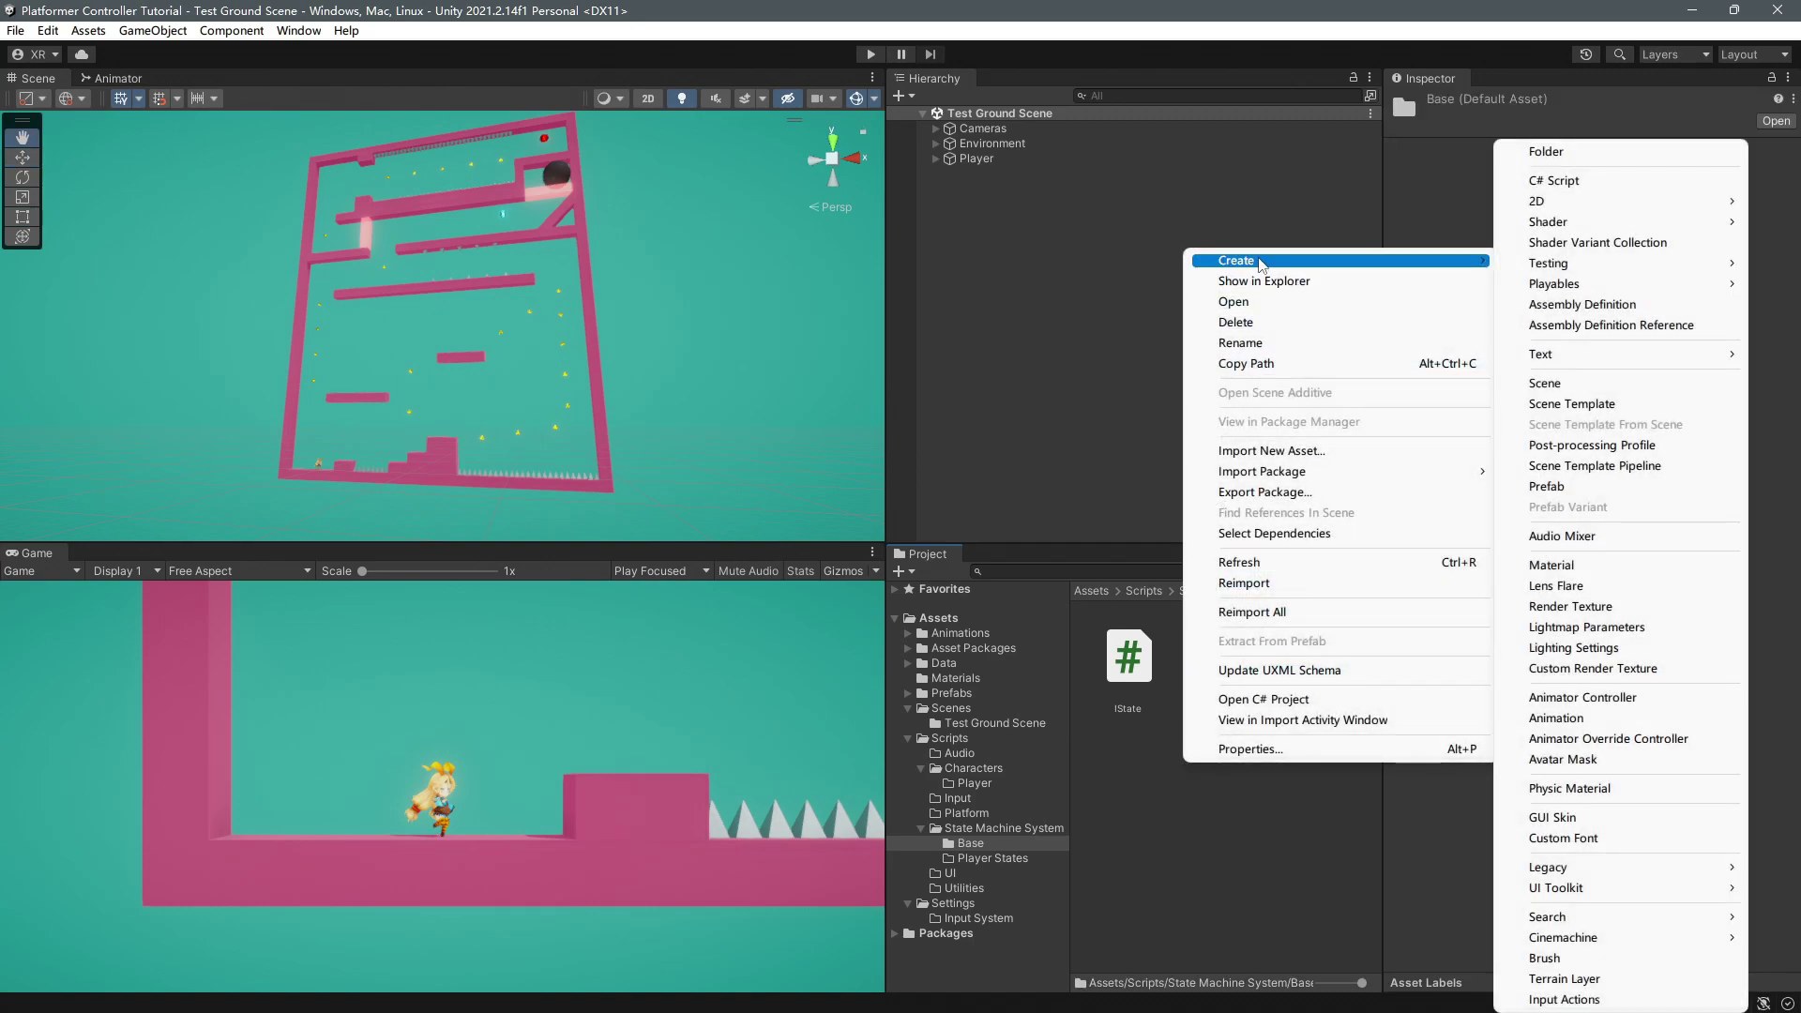
pyautogui.click(1557, 180)
pyautogui.write('StateMa')
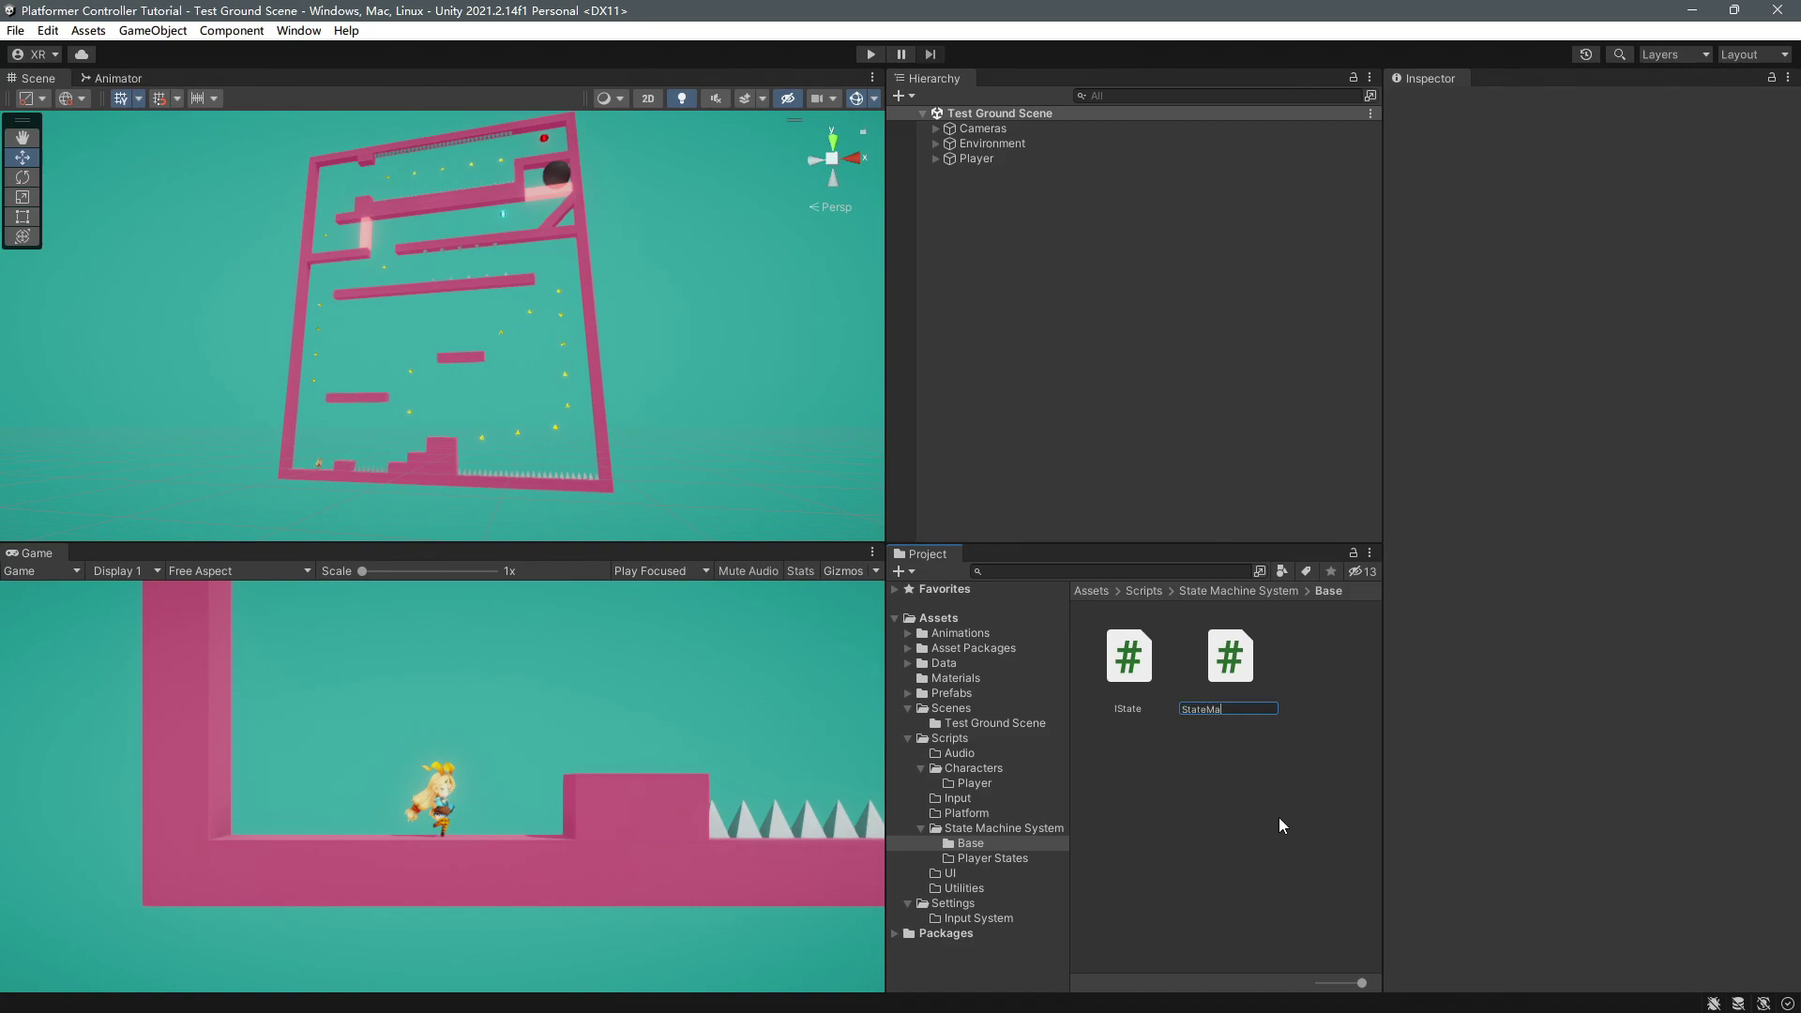
pyautogui.write('chine')
pyautogui.press('Return')
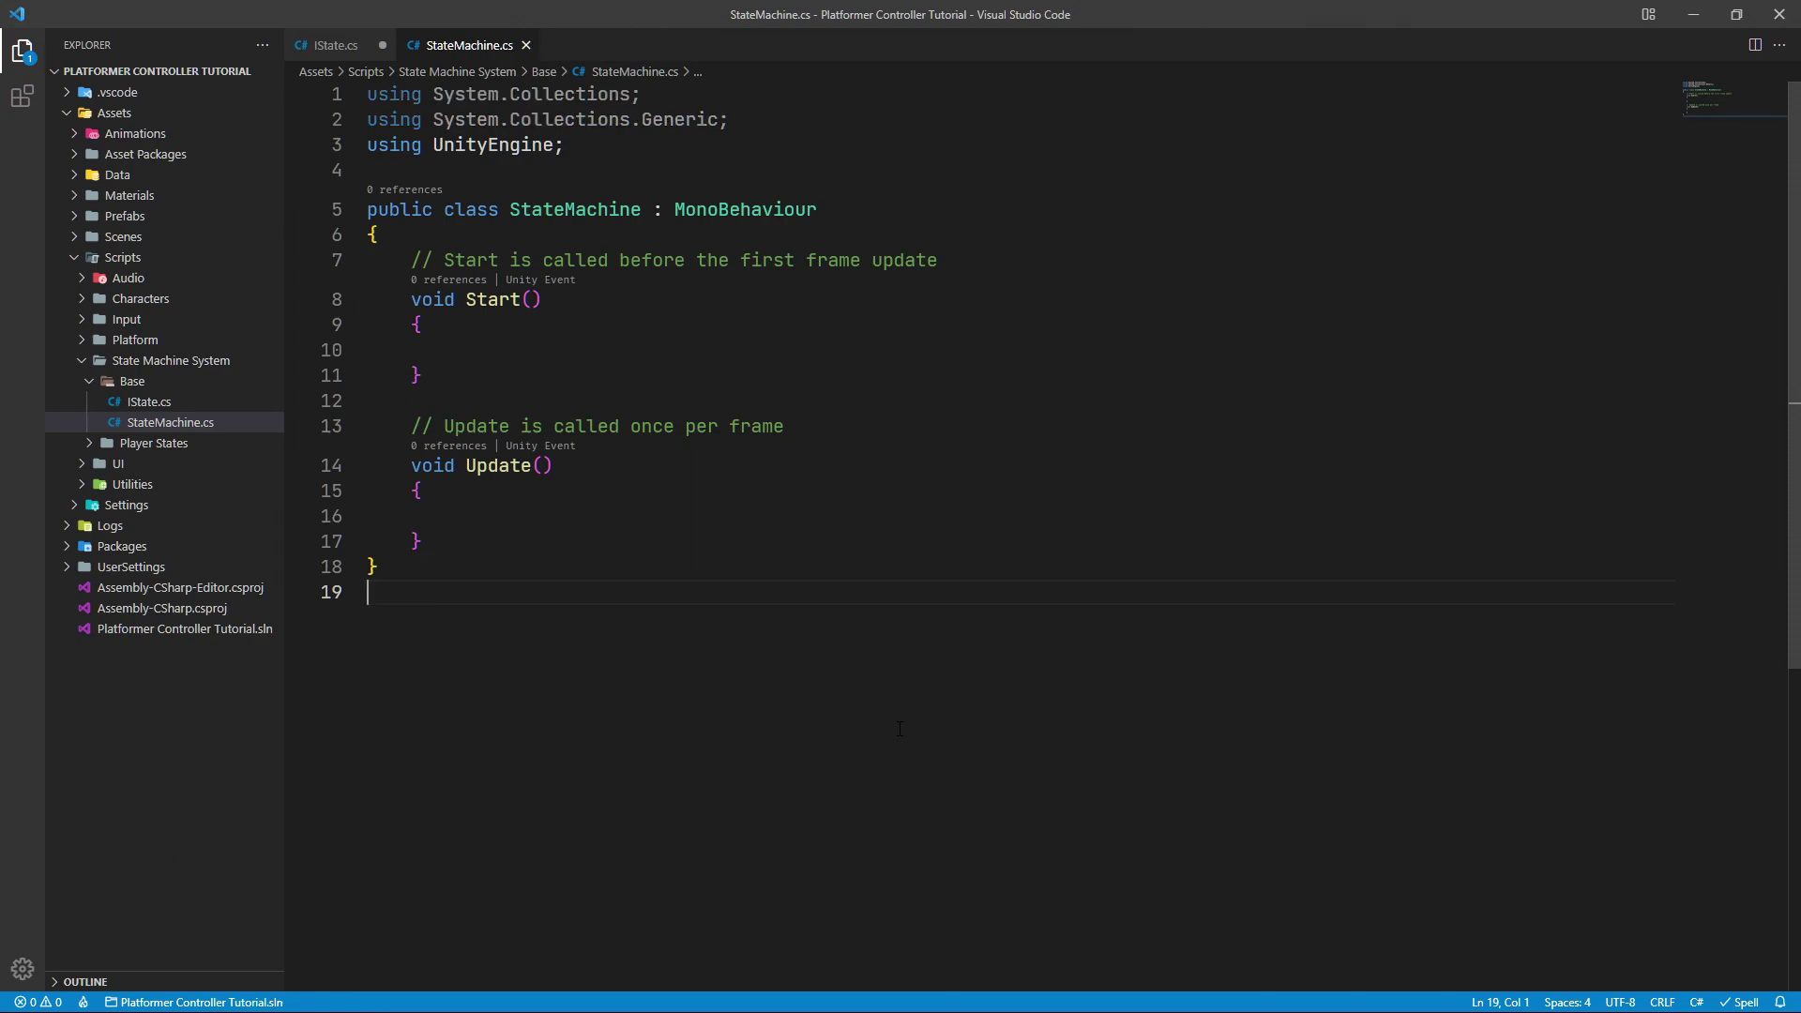
# Replace StateMachine's default methods with an 'IState currentState;' field
pyautogui.moveTo(424, 542); pyautogui.dragTo(412, 260)
pyautogui.press('BackSpace')
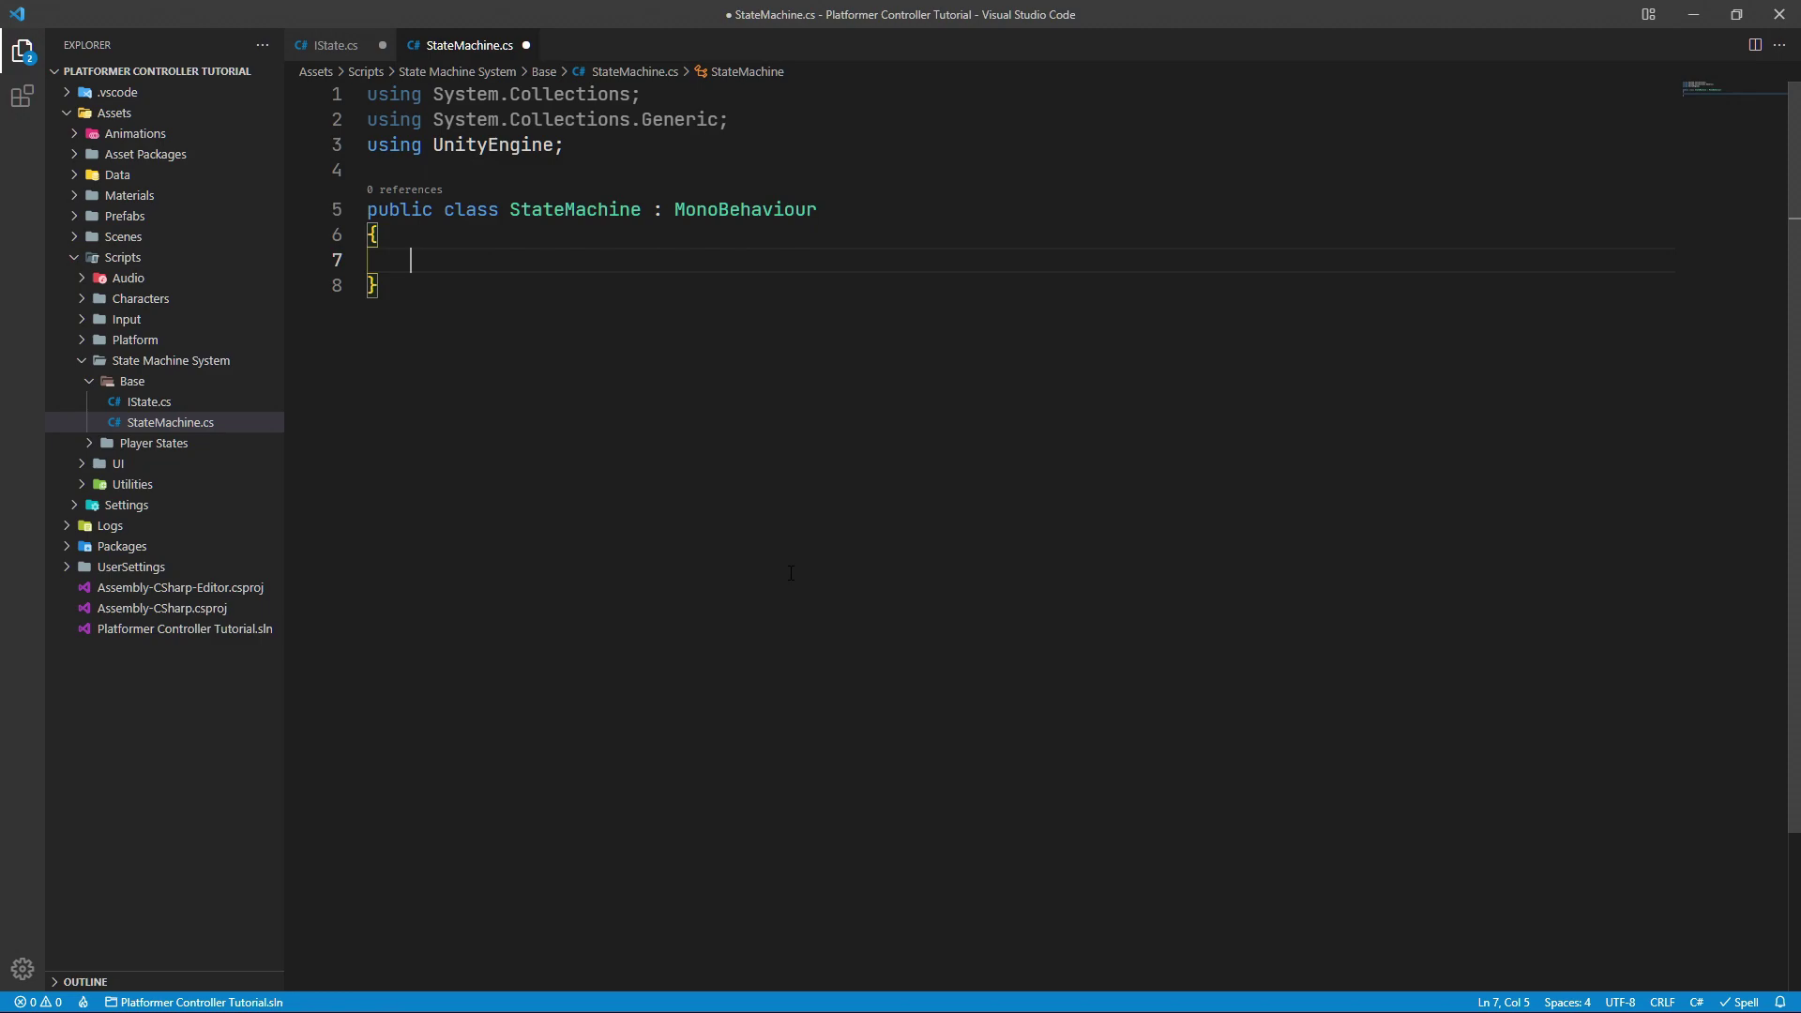
pyautogui.write('IState')
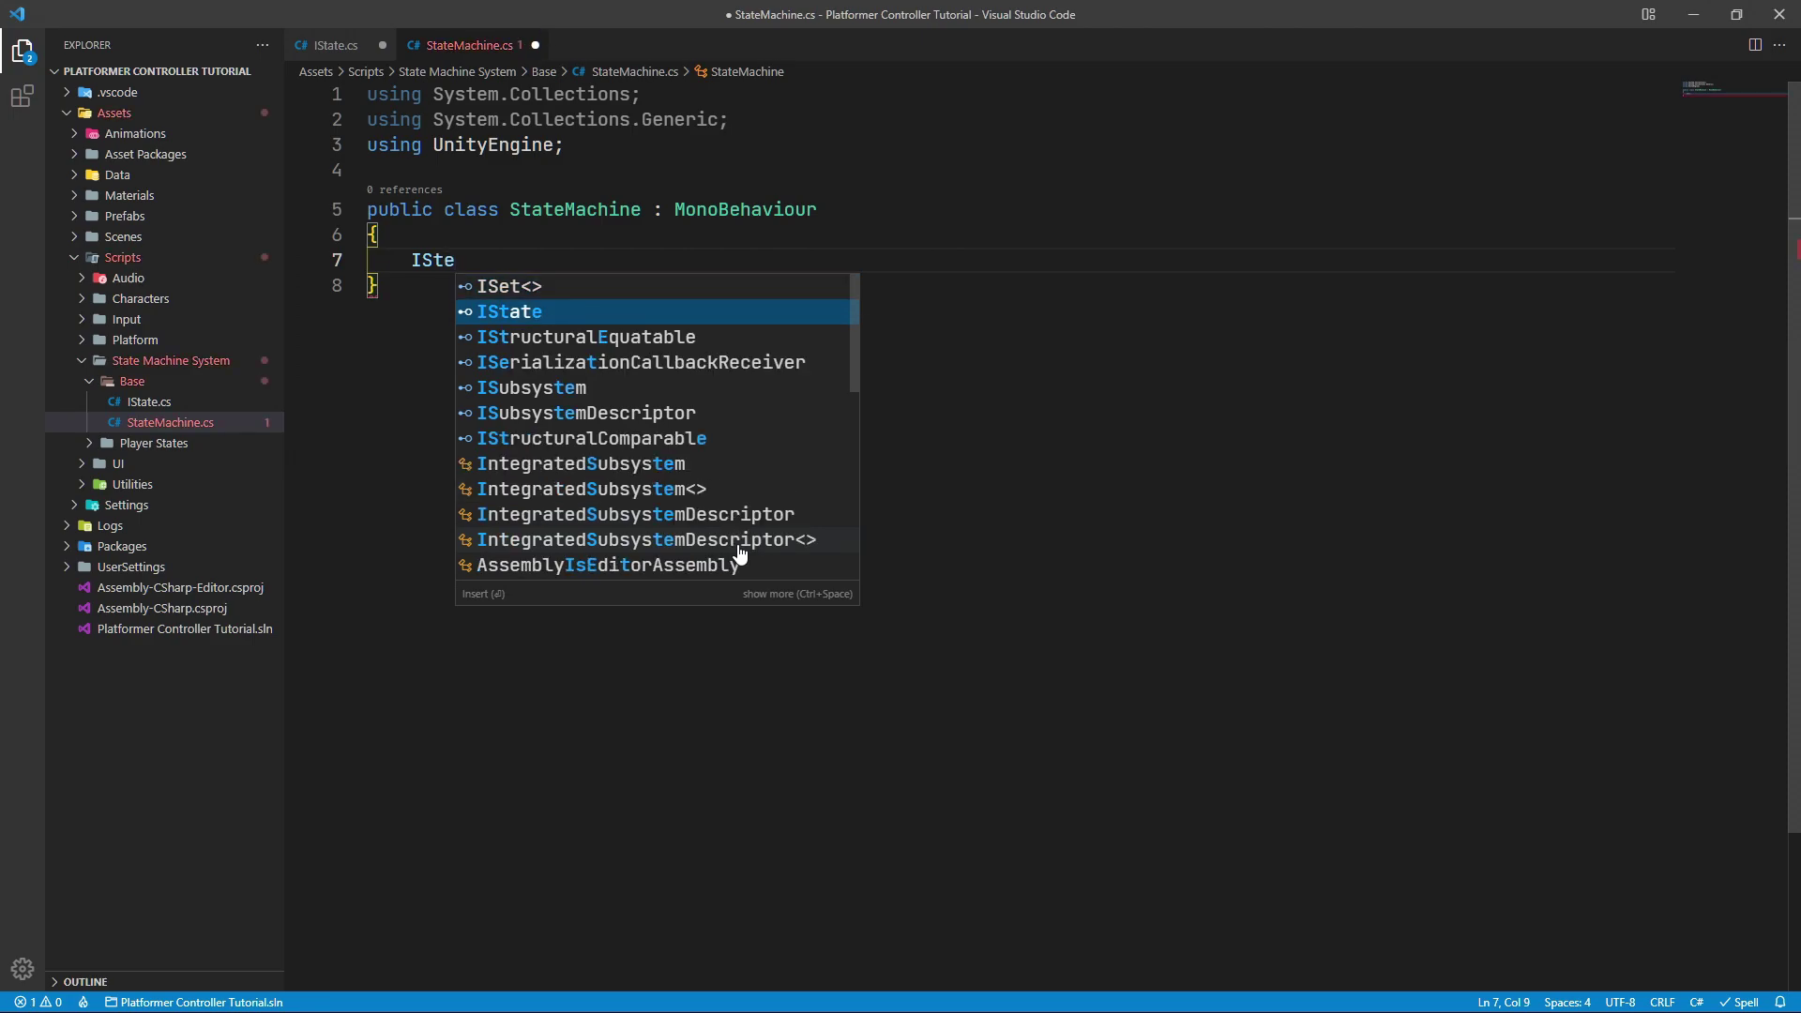
pyautogui.press('Escape')
pyautogui.write('currentS')
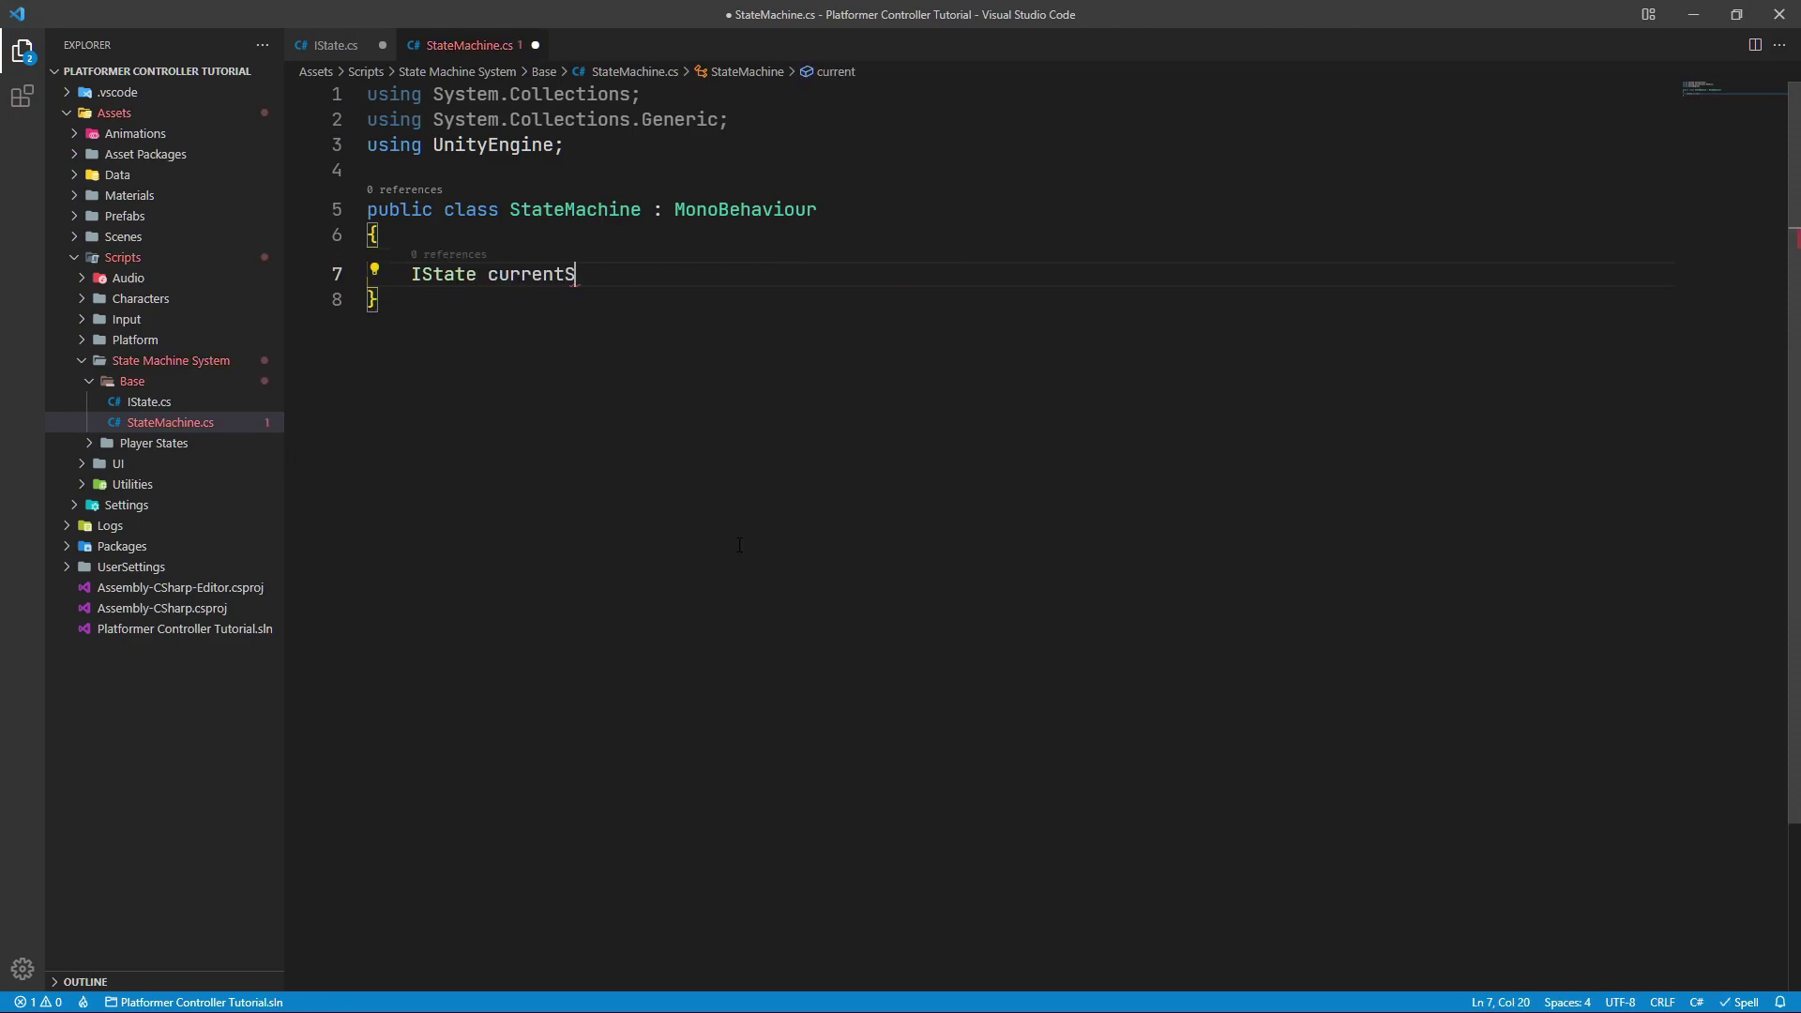
pyautogui.write('tate;')
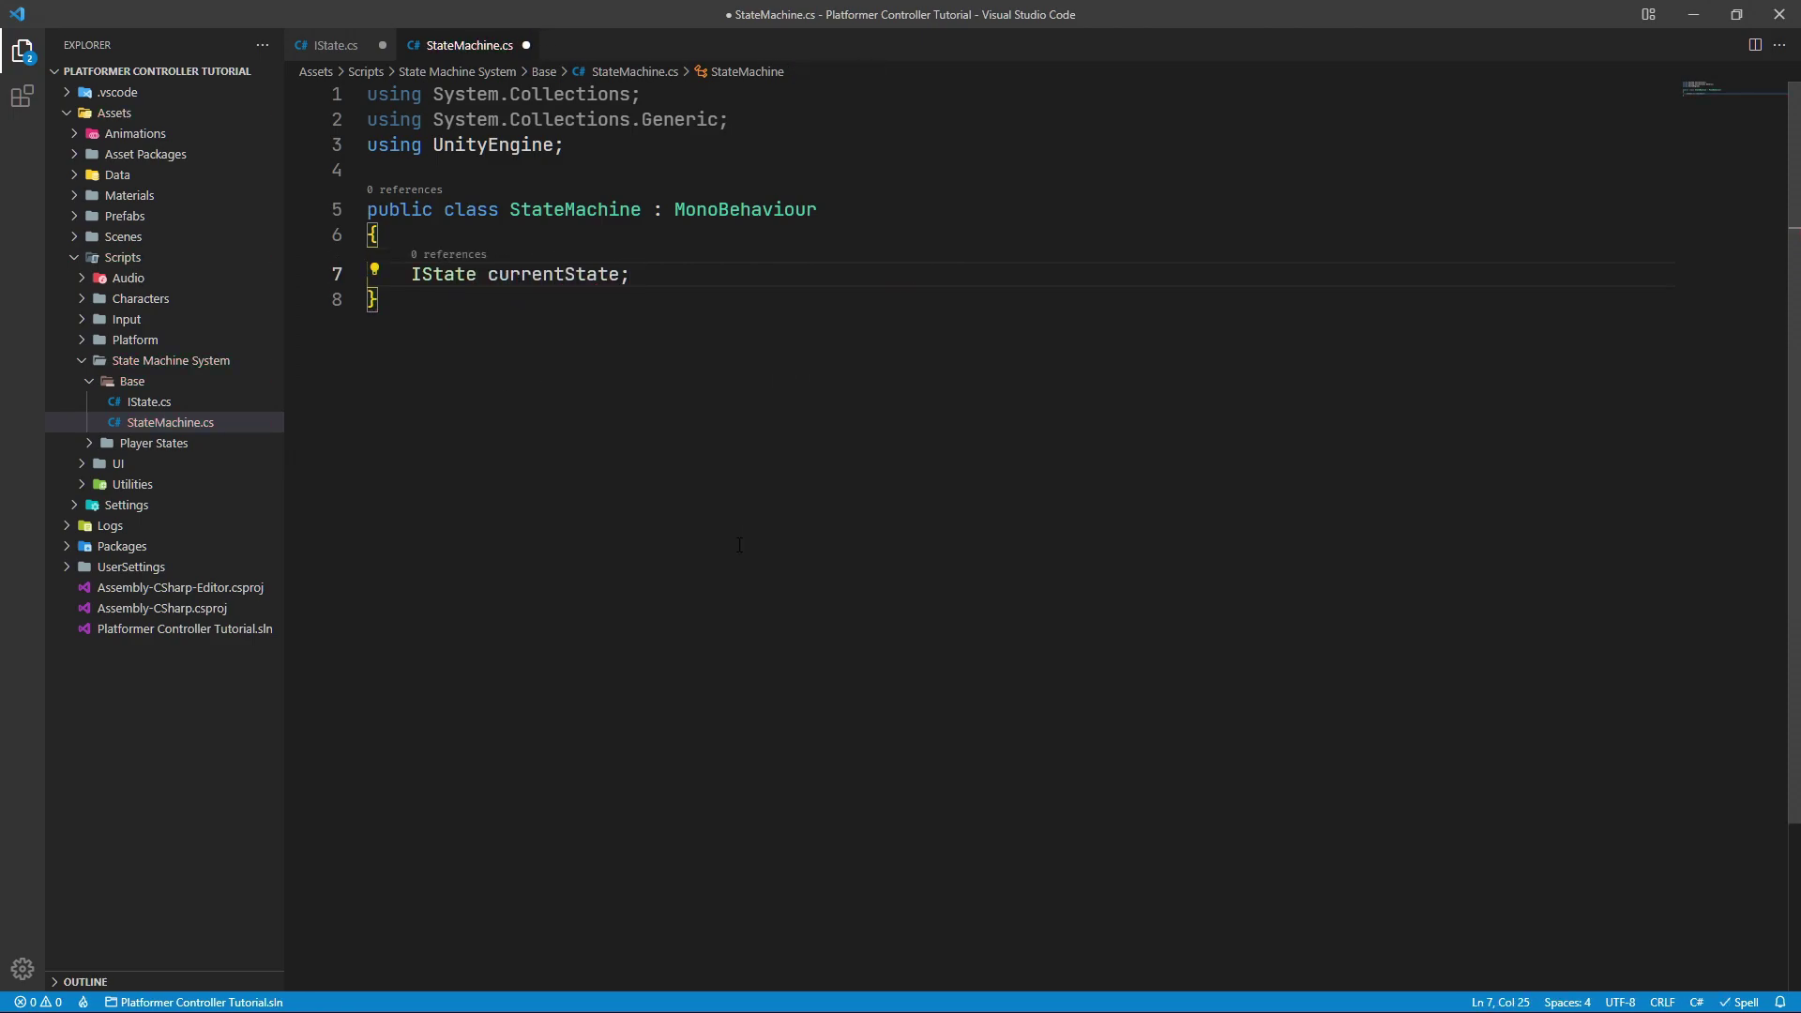
pyautogui.press('Return')
pyautogui.press('Return')
# Add an Update method calling currentState.LogicUpdate()
pyautogui.write('Updat')
pyautogui.press('Return')
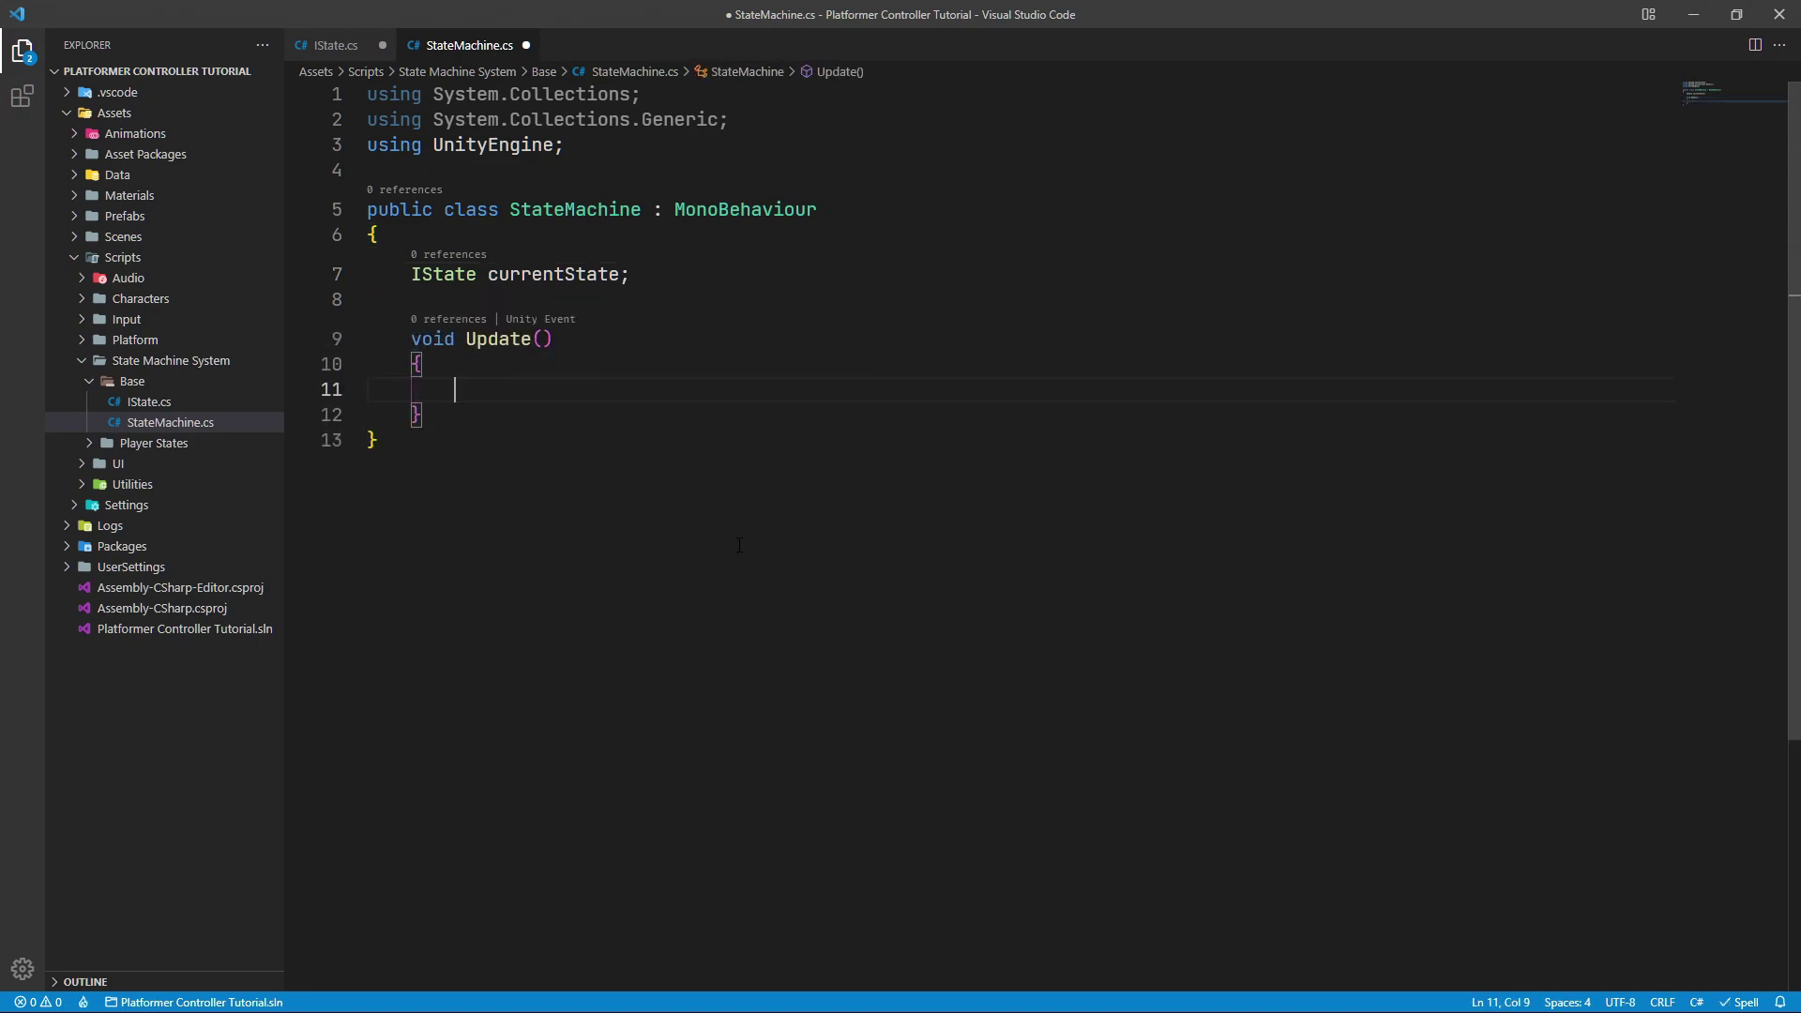
pyautogui.write('cur.')
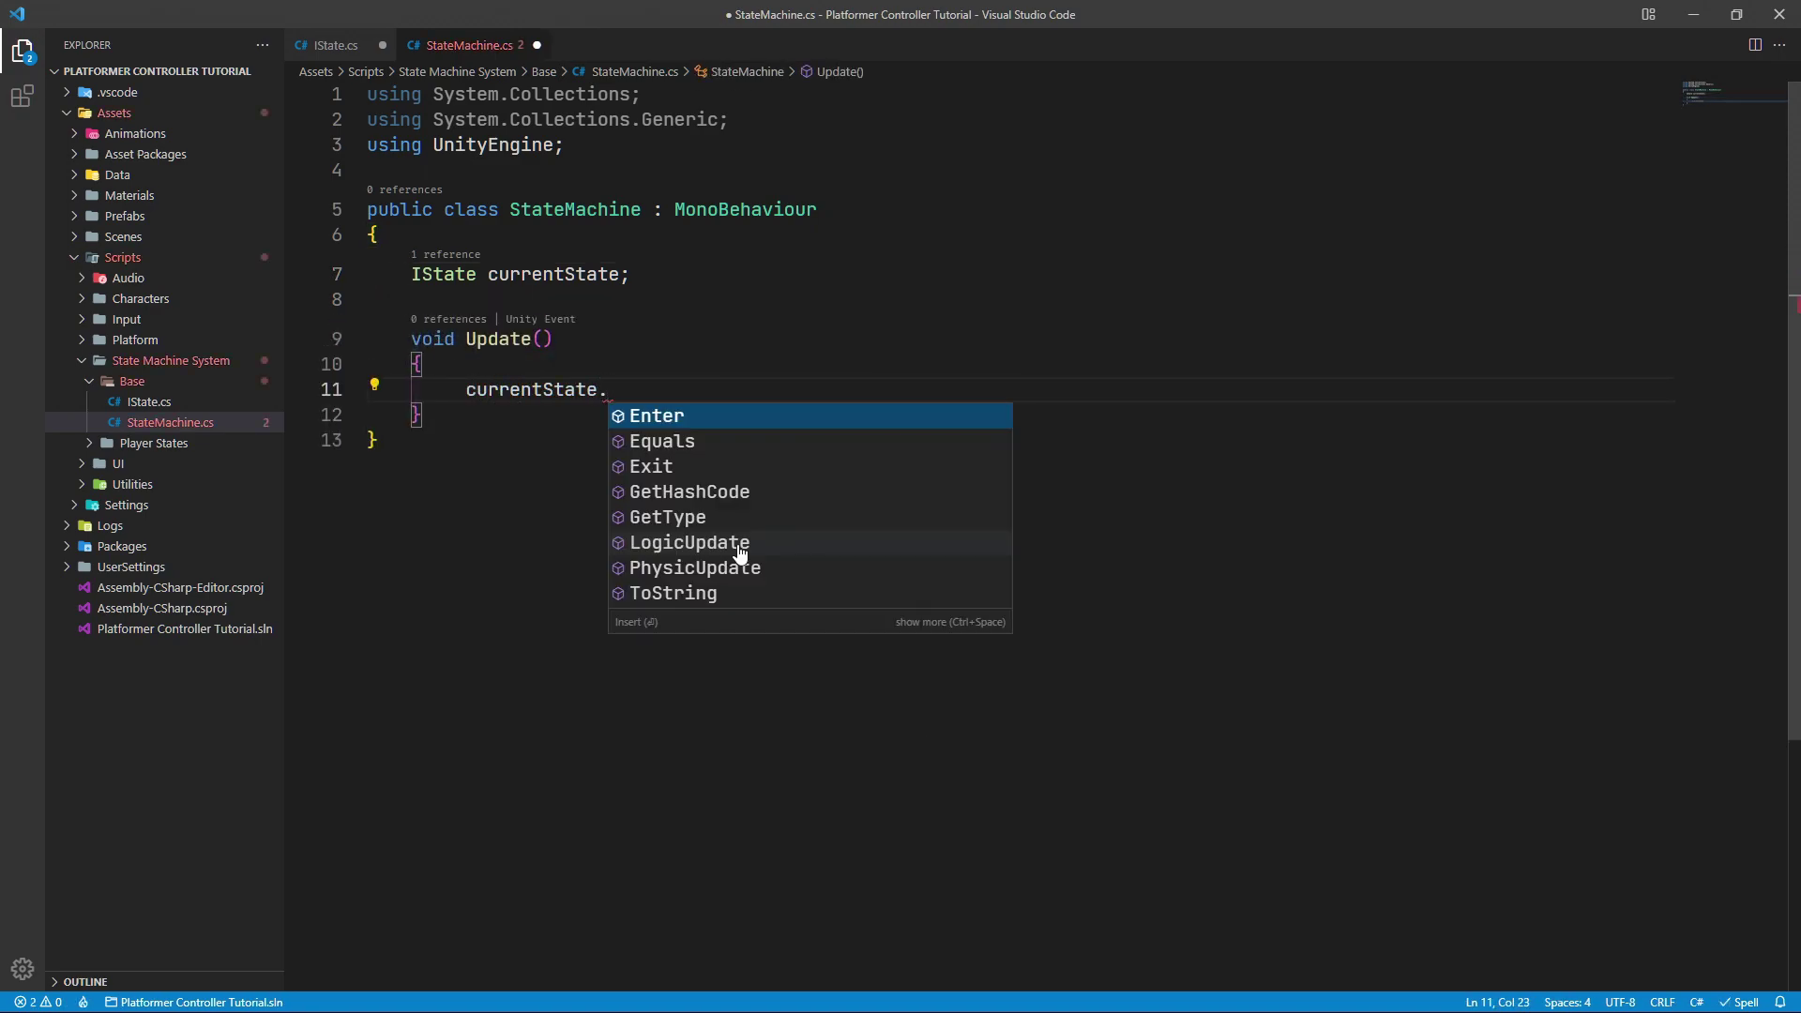
pyautogui.write('Lo')
pyautogui.press('Return')
pyautogui.write('();')
# Add a FixedUpdate method calling currentState.PhysicUpdate()
pyautogui.press('Down')
pyautogui.press('End')
pyautogui.press('Return')
pyautogui.press('Return')
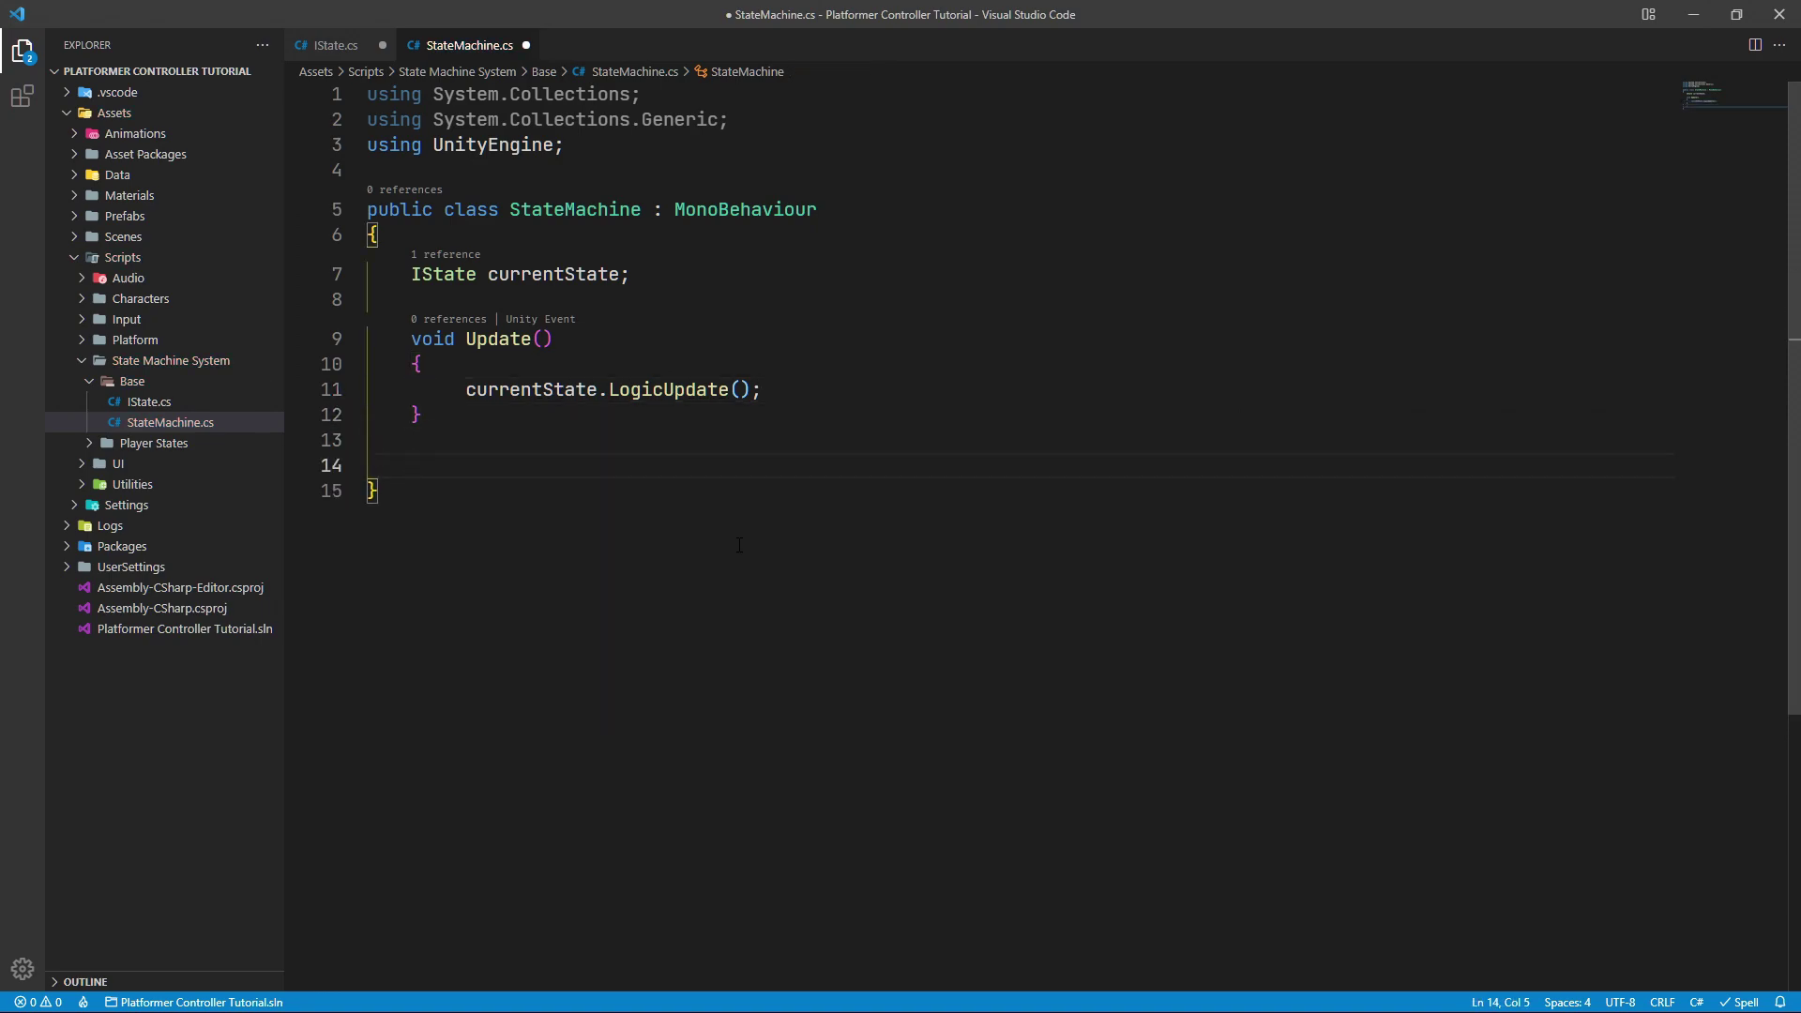
pyautogui.write('Fixed')
pyautogui.press('Return')
pyautogui.write('currentState.P')
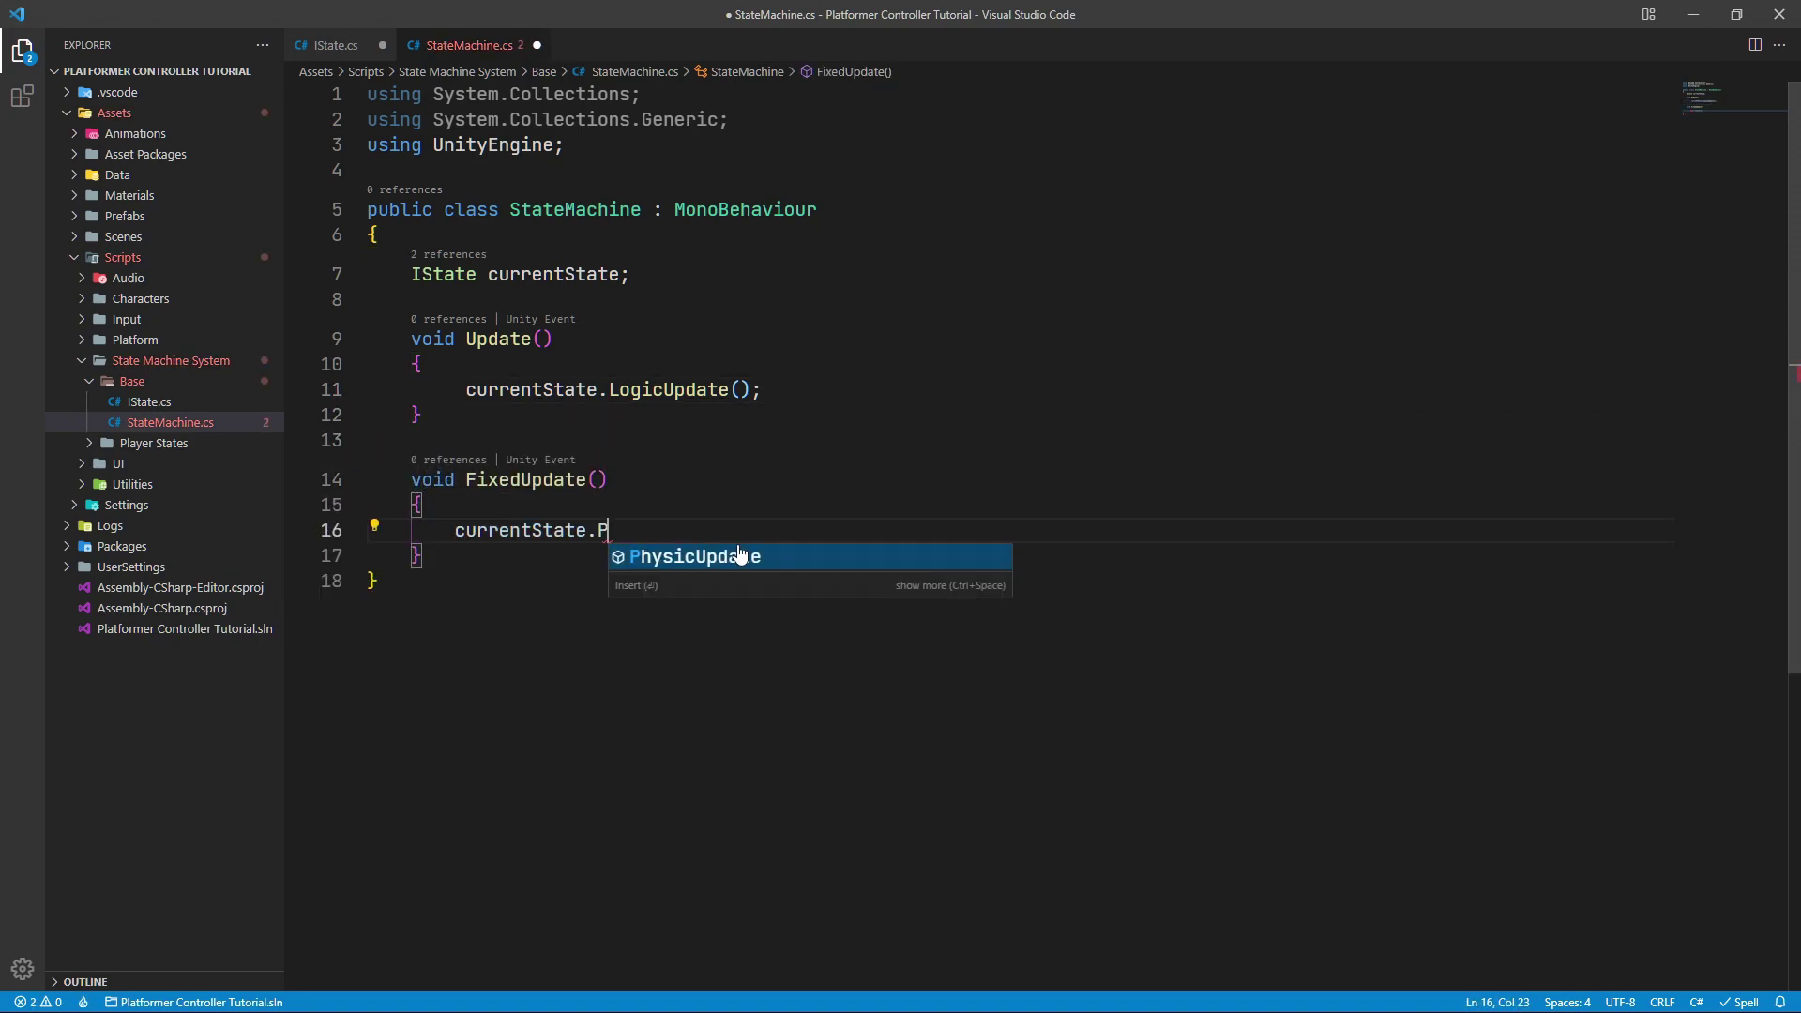
pyautogui.press('Return')
pyautogui.write('();')
pyautogui.click(739, 572)
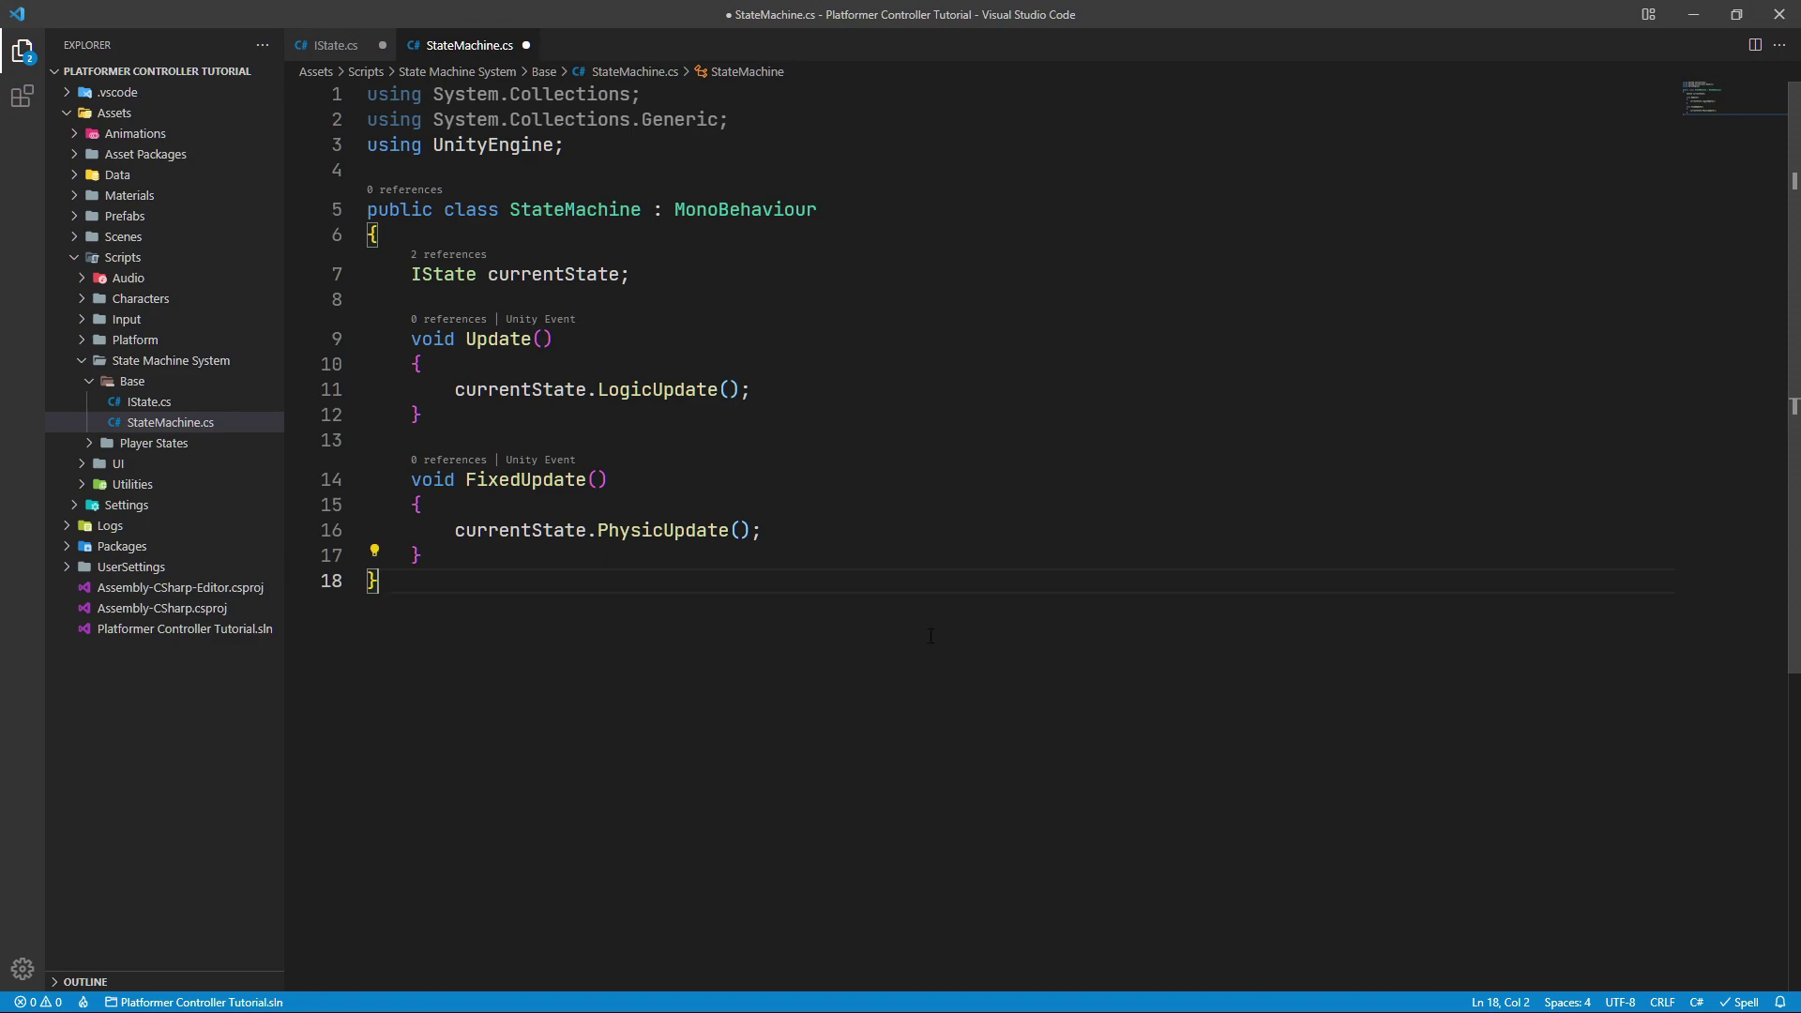
pyautogui.press('Up')
# Declare 'protected void SwitchOn(IState newState)' with an empty body below FixedUpdate
pyautogui.press('Return')
pyautogui.press('Return')
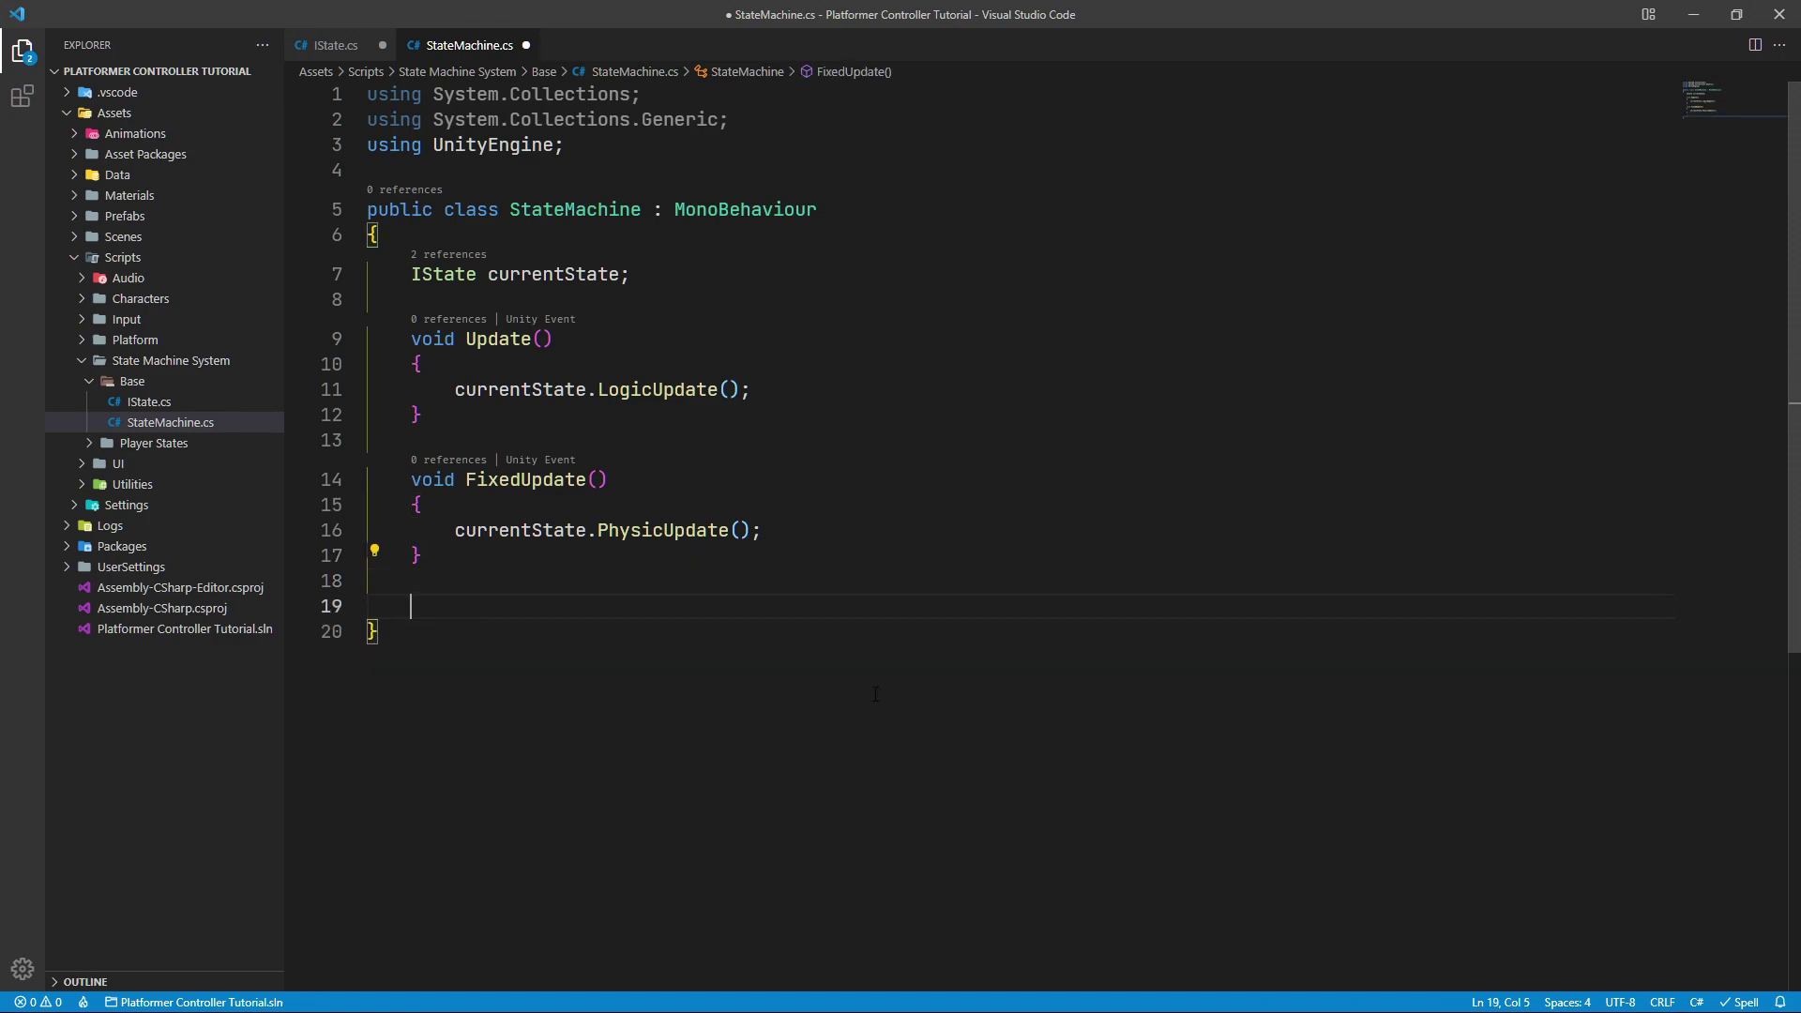
pyautogui.write('void ')
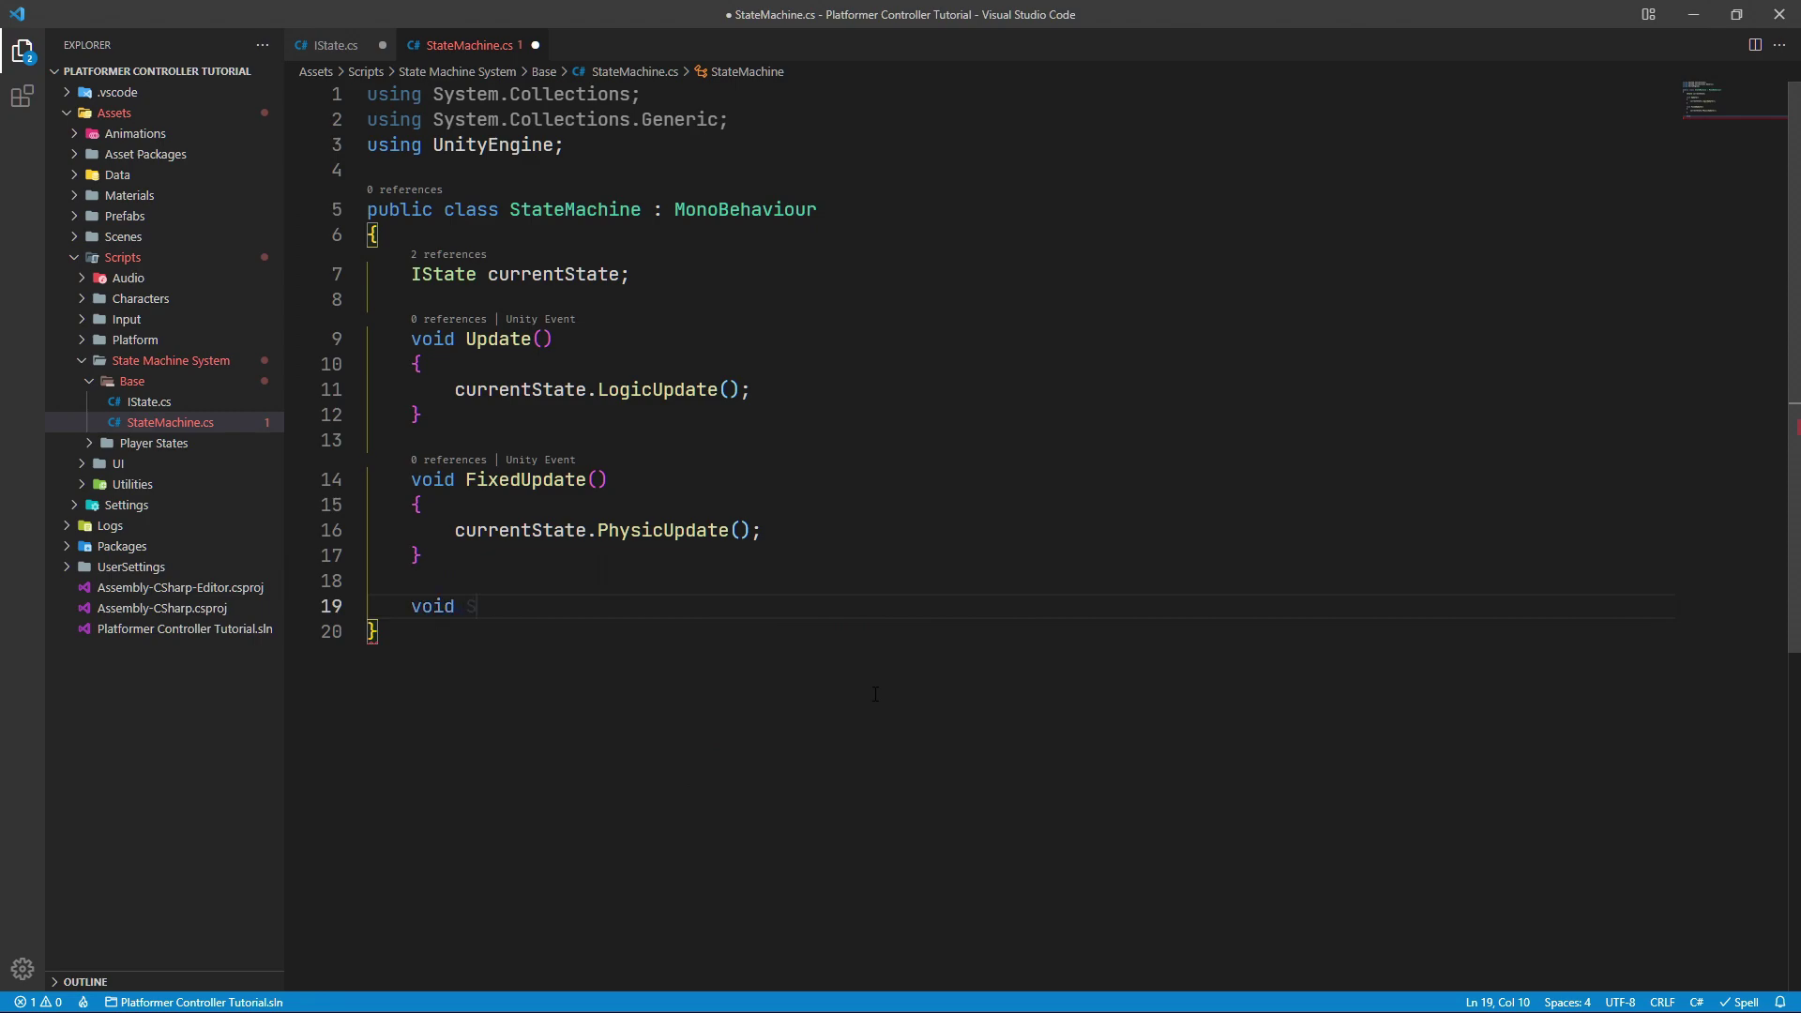
pyautogui.write('SwitchOn()')
pyautogui.press('Return')
pyautogui.write('{')
pyautogui.press('Return')
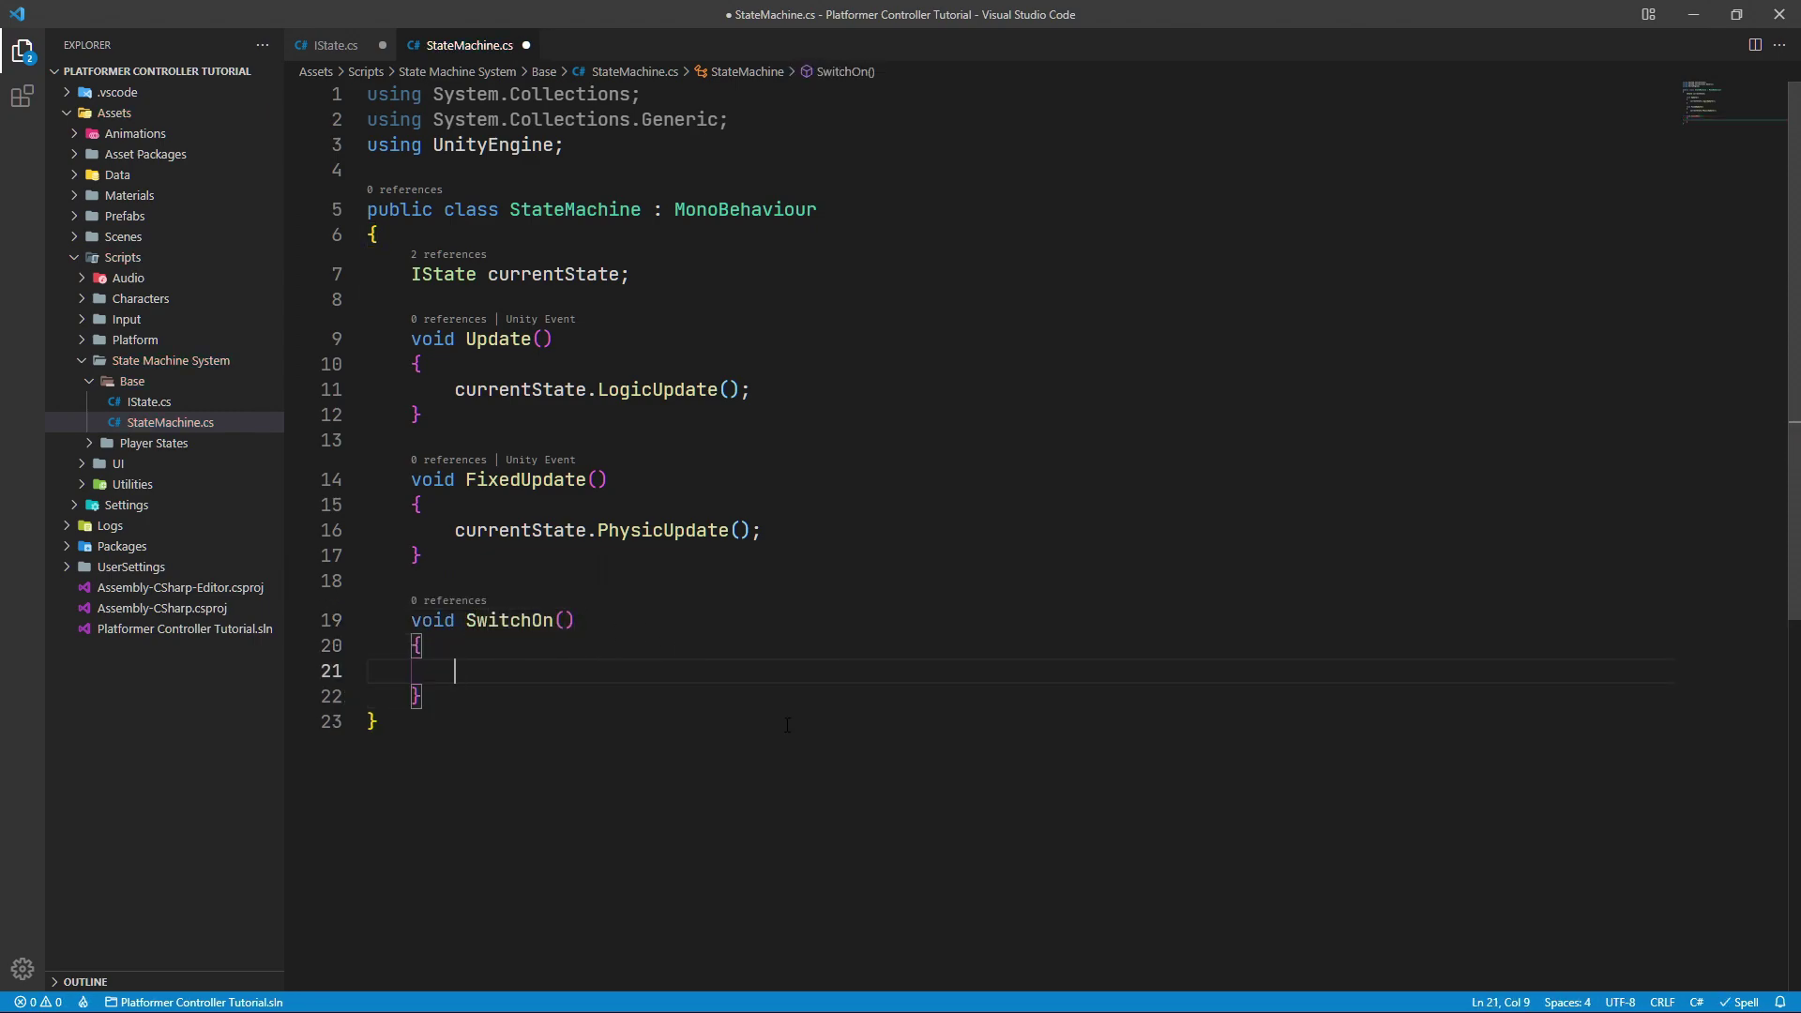
pyautogui.press('Up')
pyautogui.press('Up')
pyautogui.press('Left')
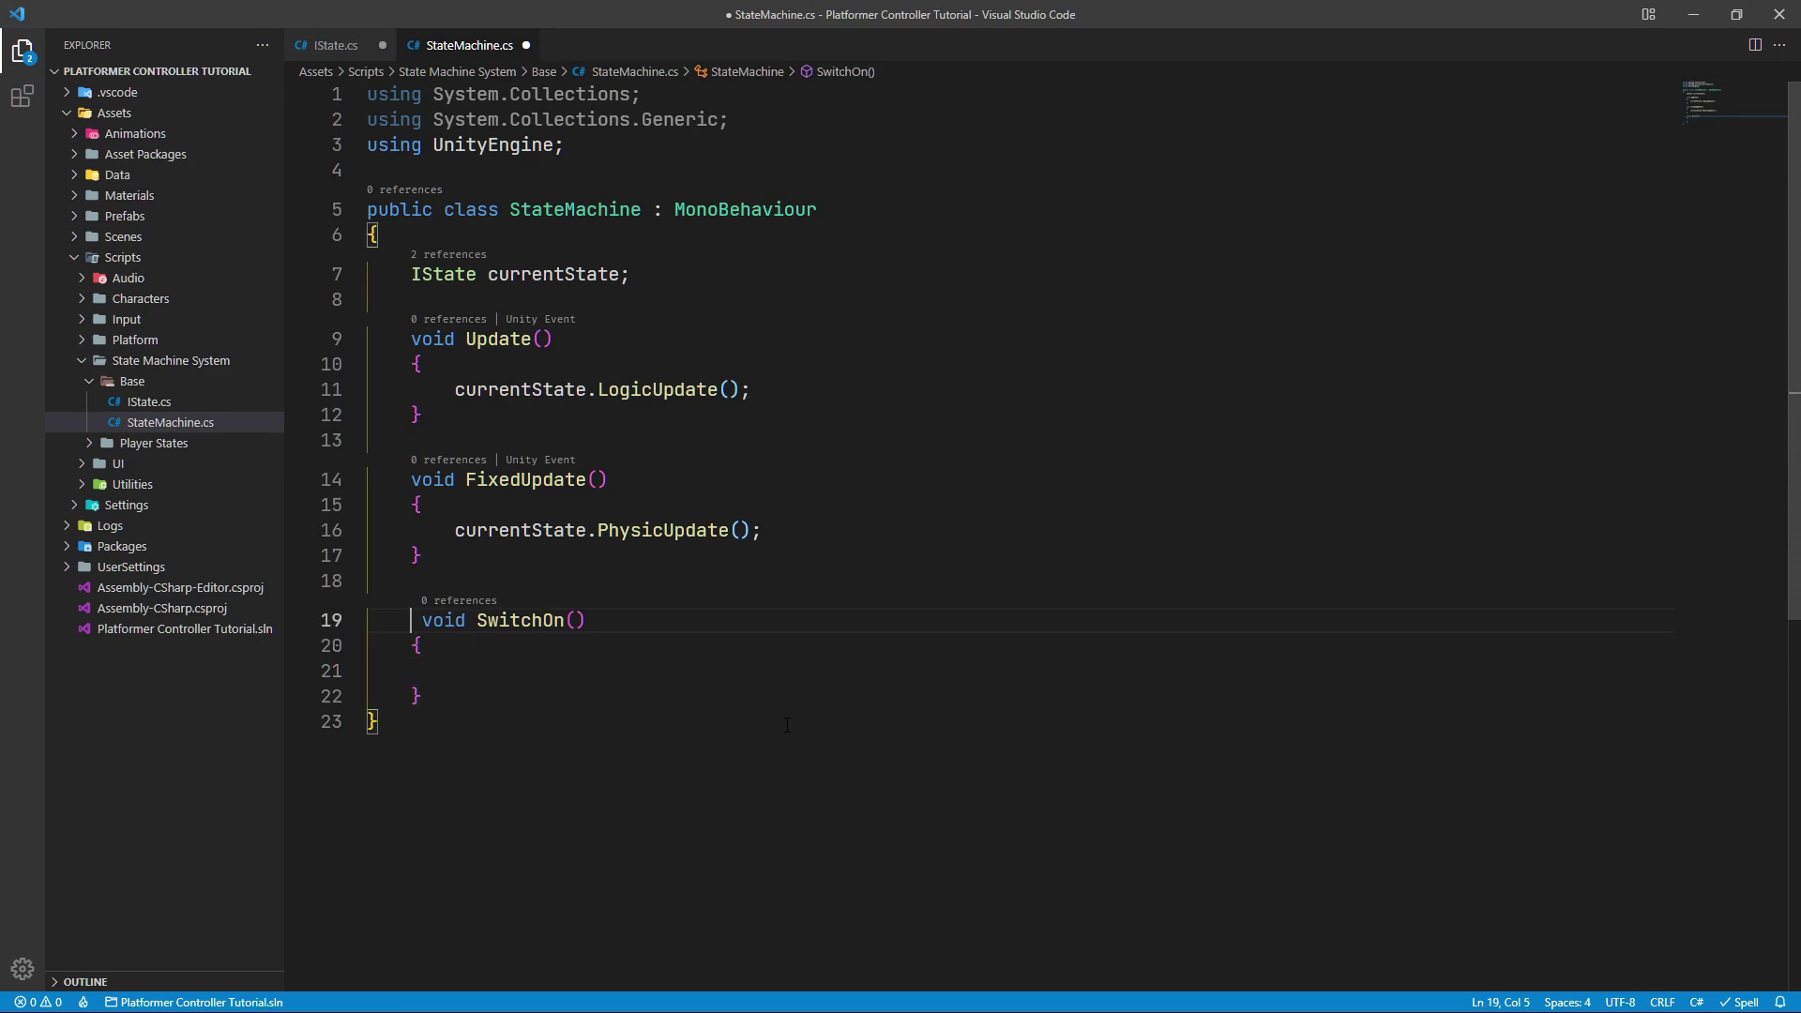
pyautogui.write('protected')
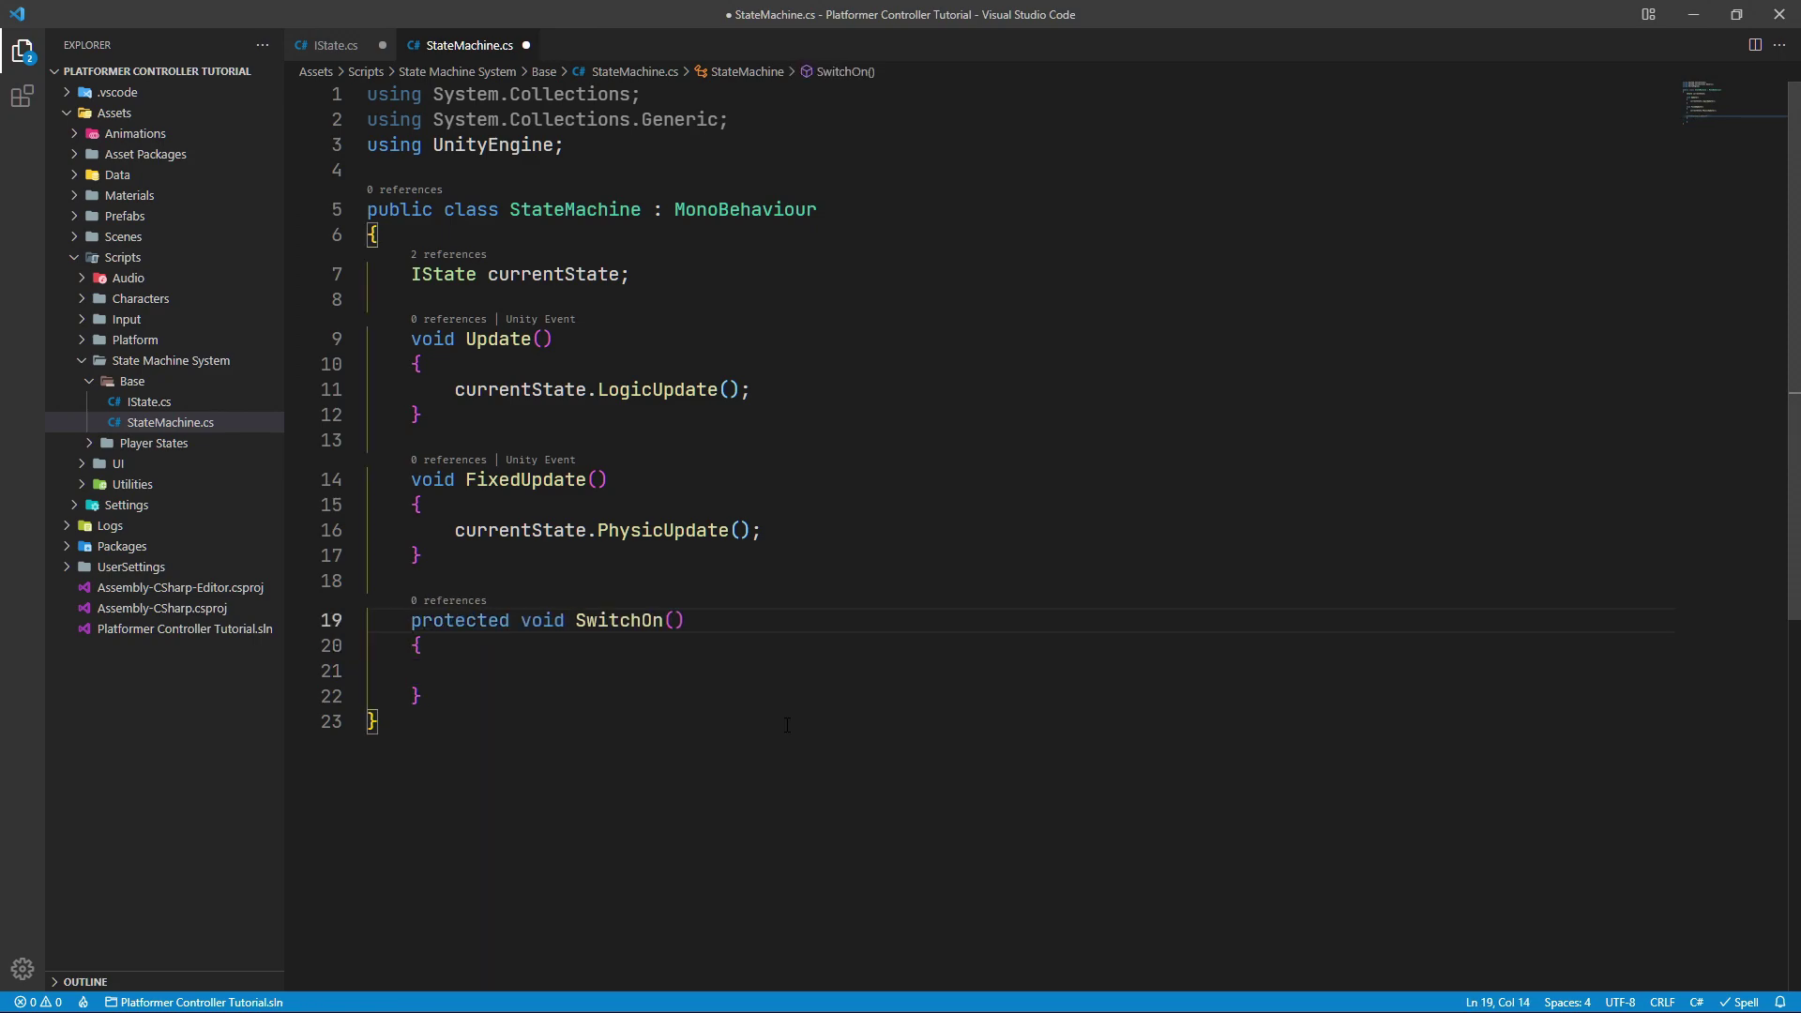
pyautogui.press('End')
pyautogui.press('Left')
pyautogui.write('I')
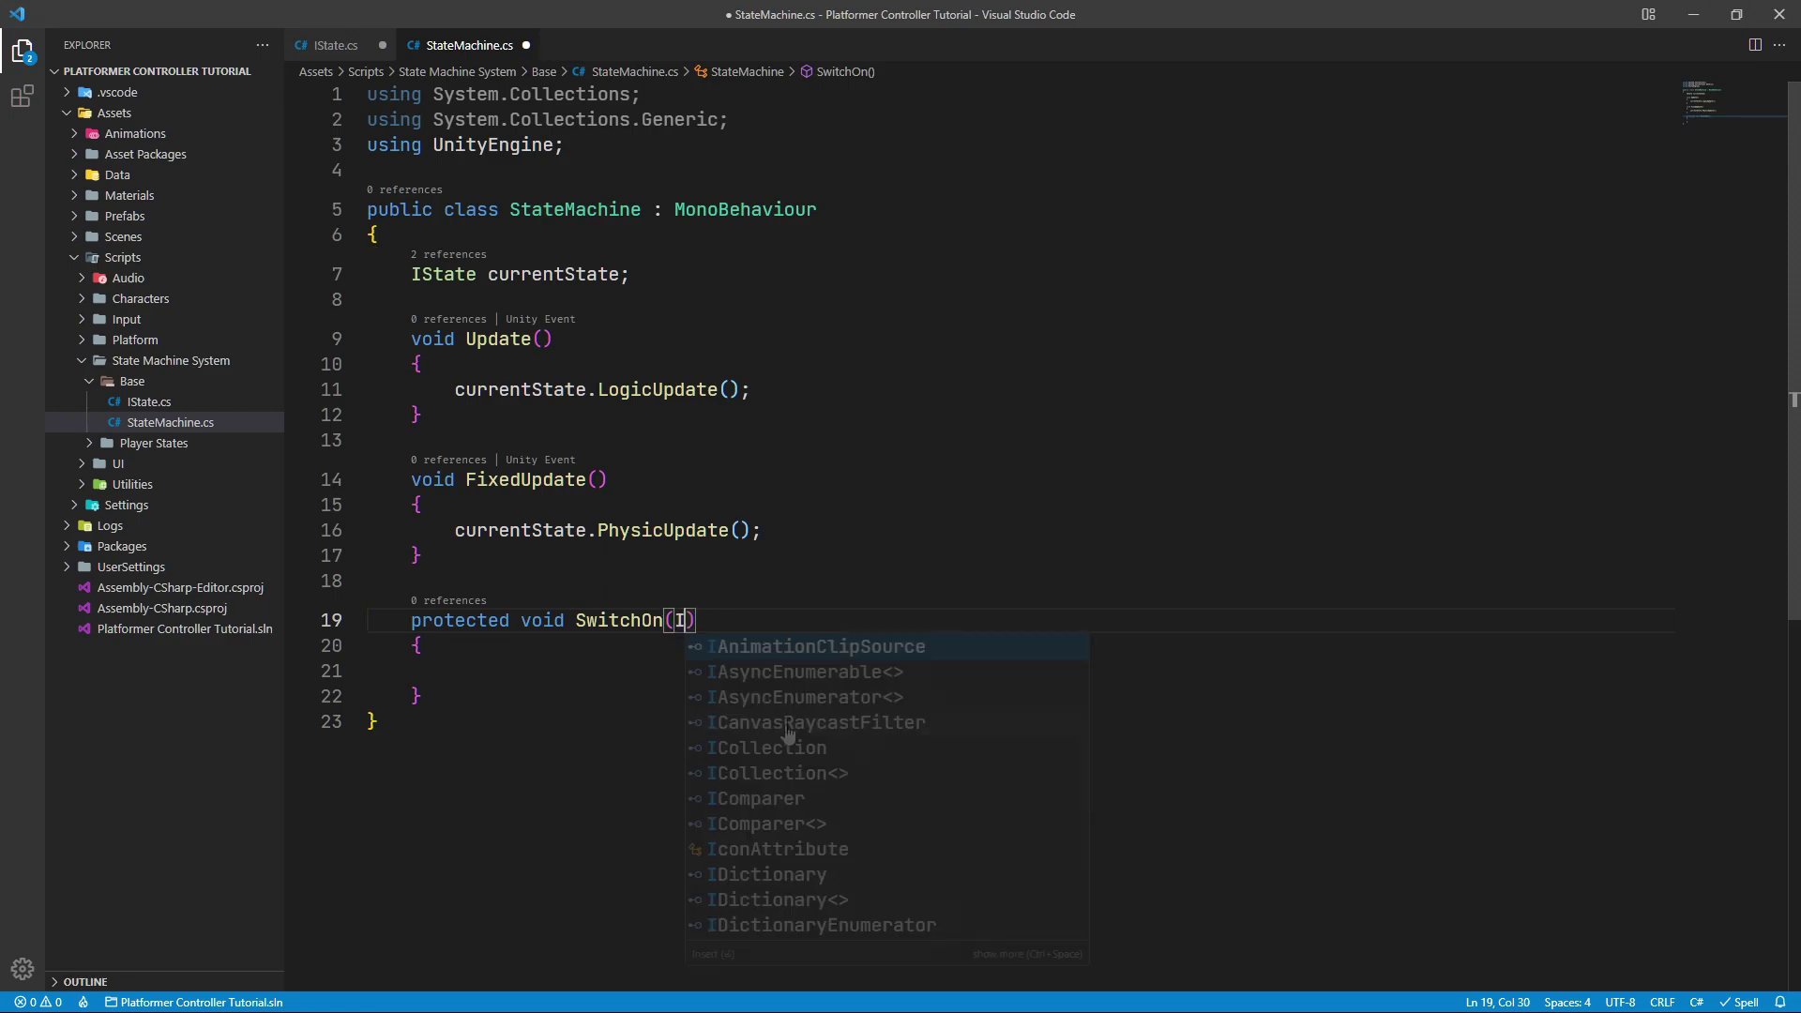
pyautogui.write('State new')
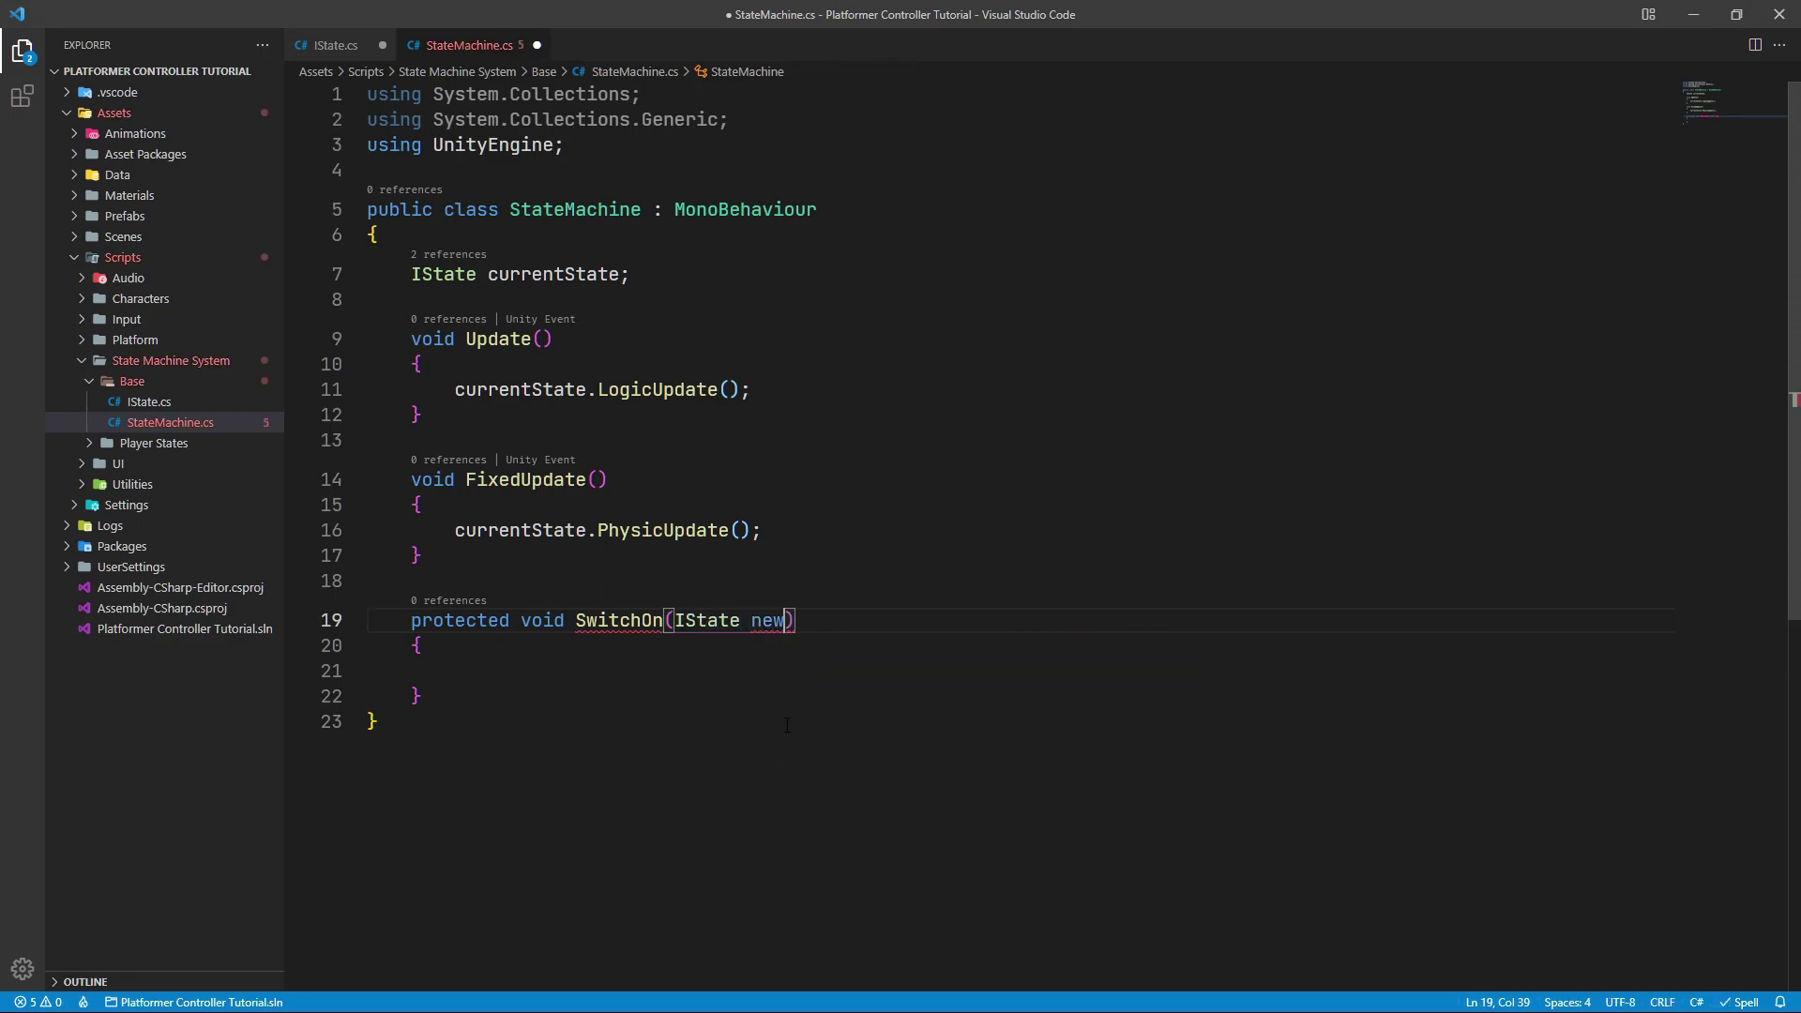
pyautogui.write('State')
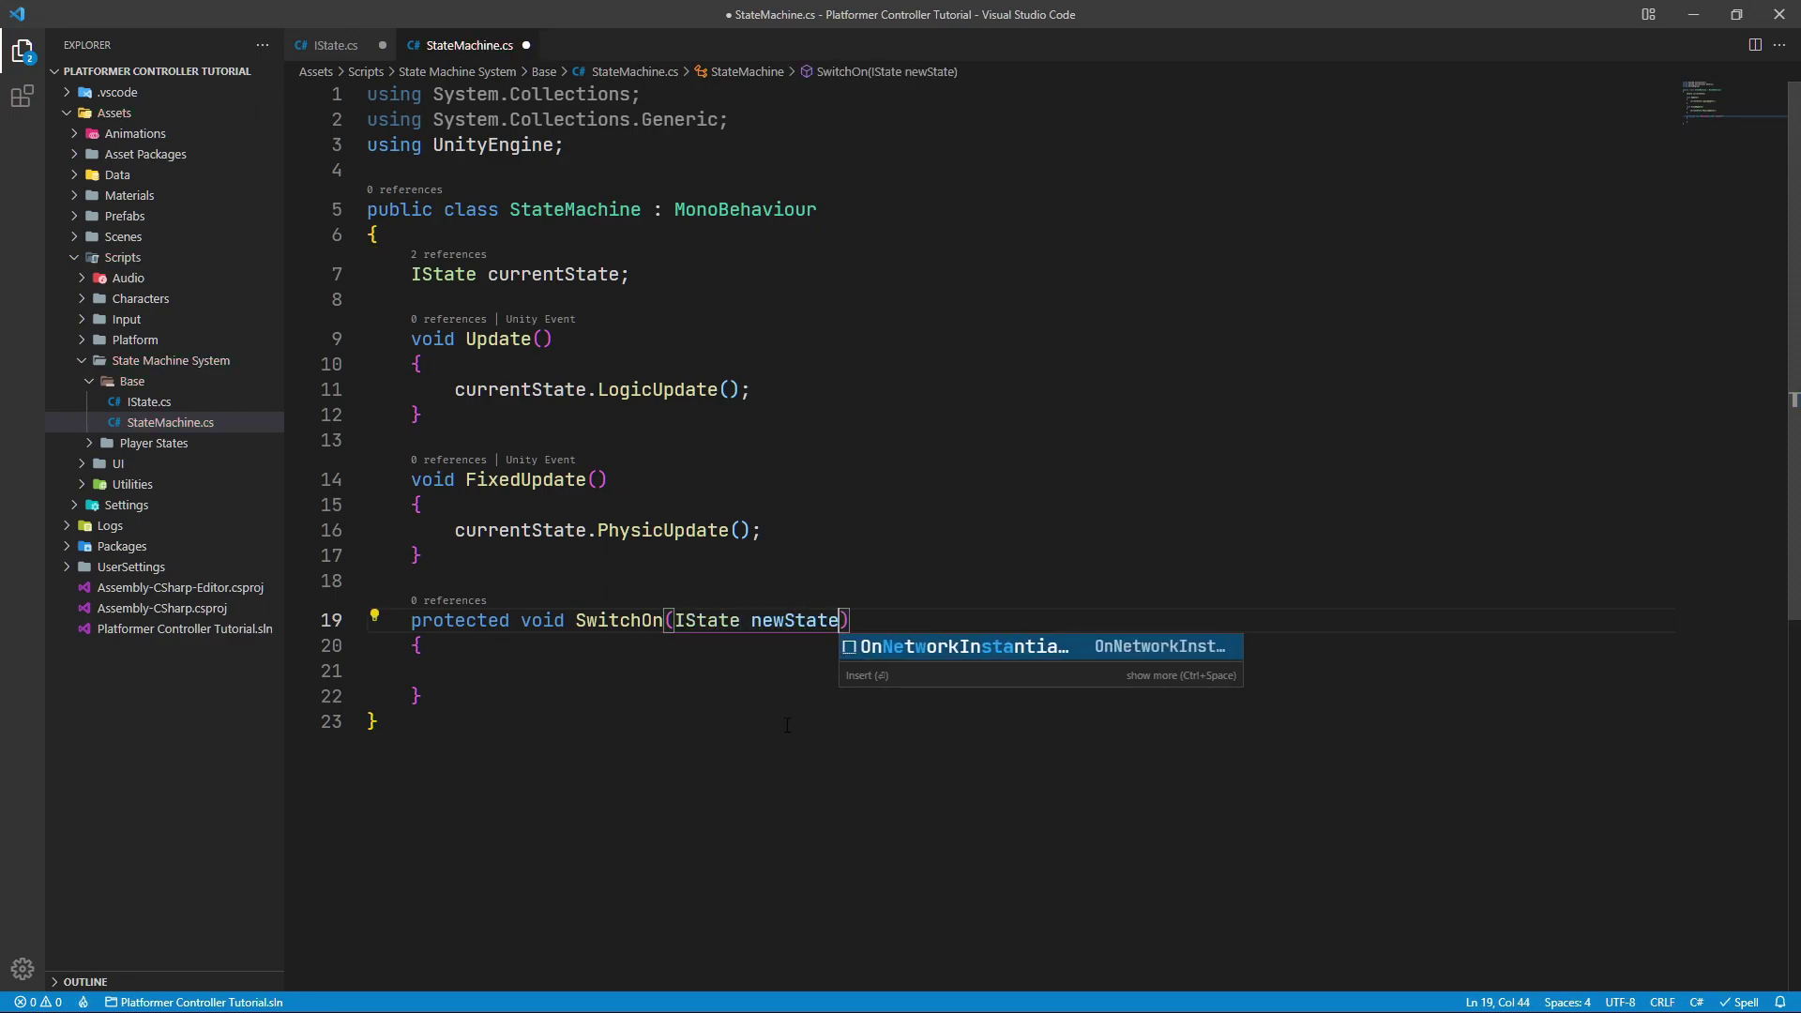
pyautogui.press('Escape')
pyautogui.press('Down')
pyautogui.press('Down')
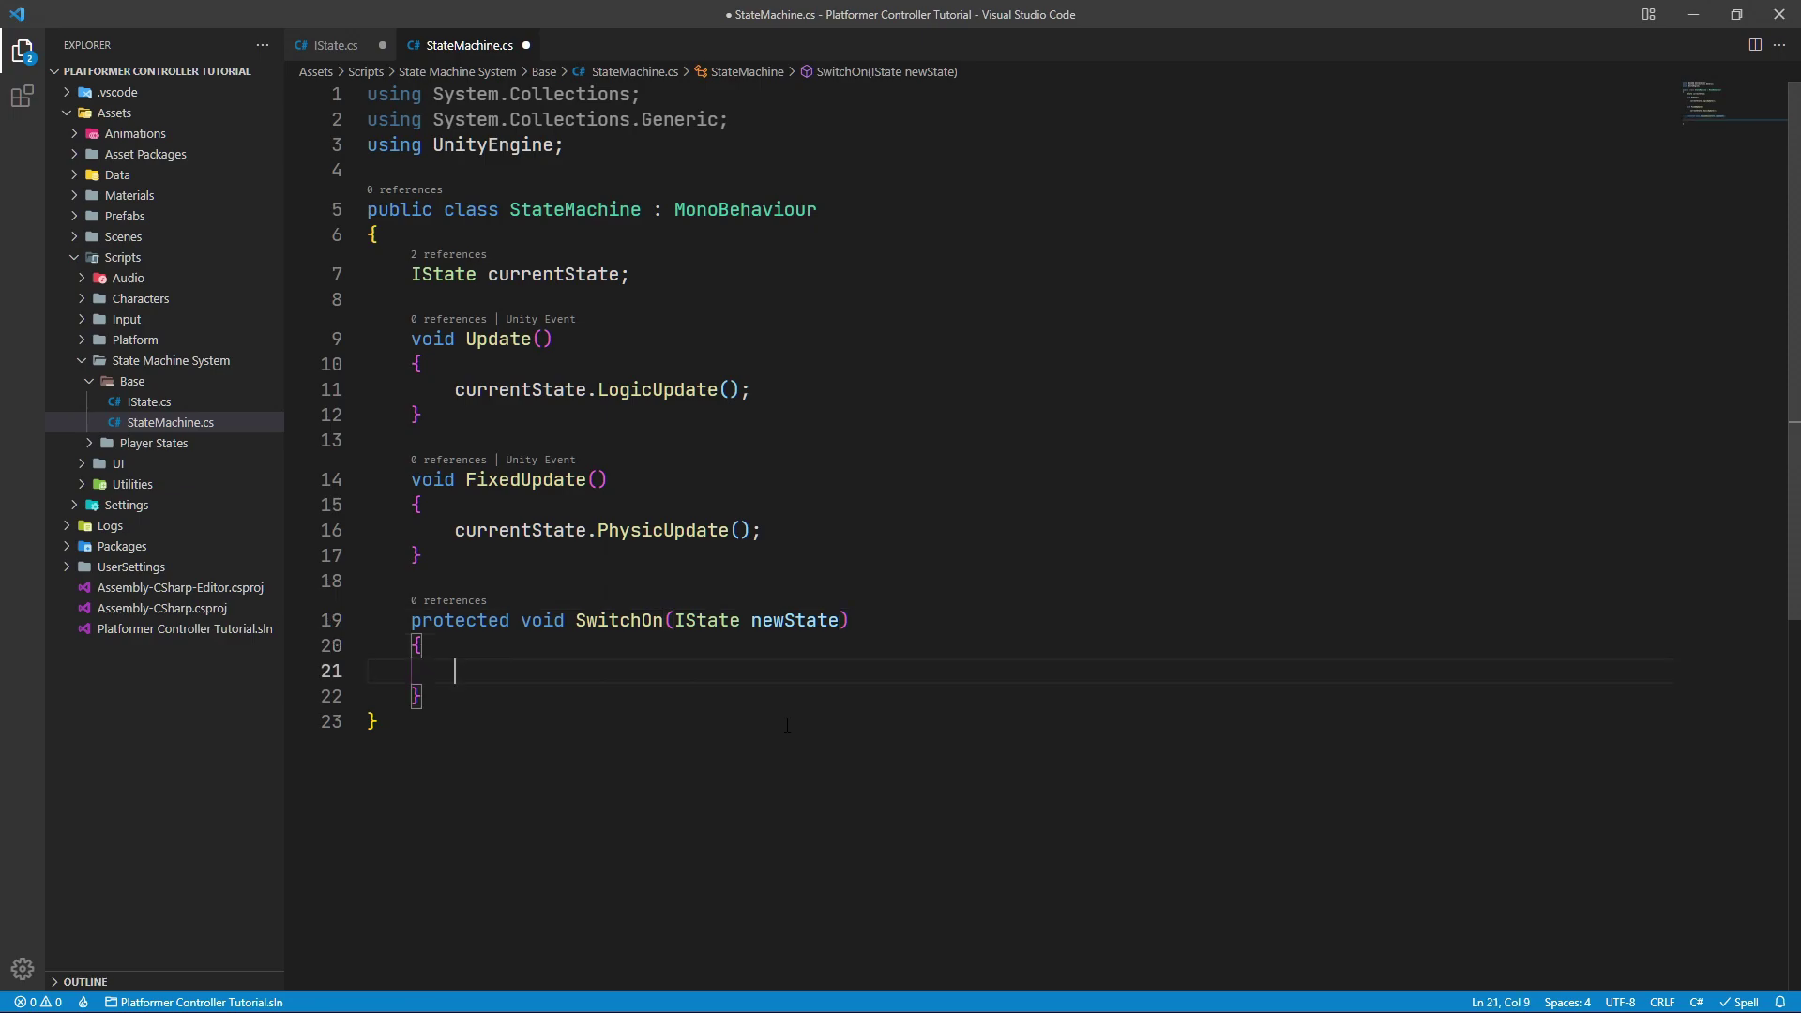
# Fill SwitchOn with 'currentState = newState;' and 'currentState.Enter();'
pyautogui.write('c')
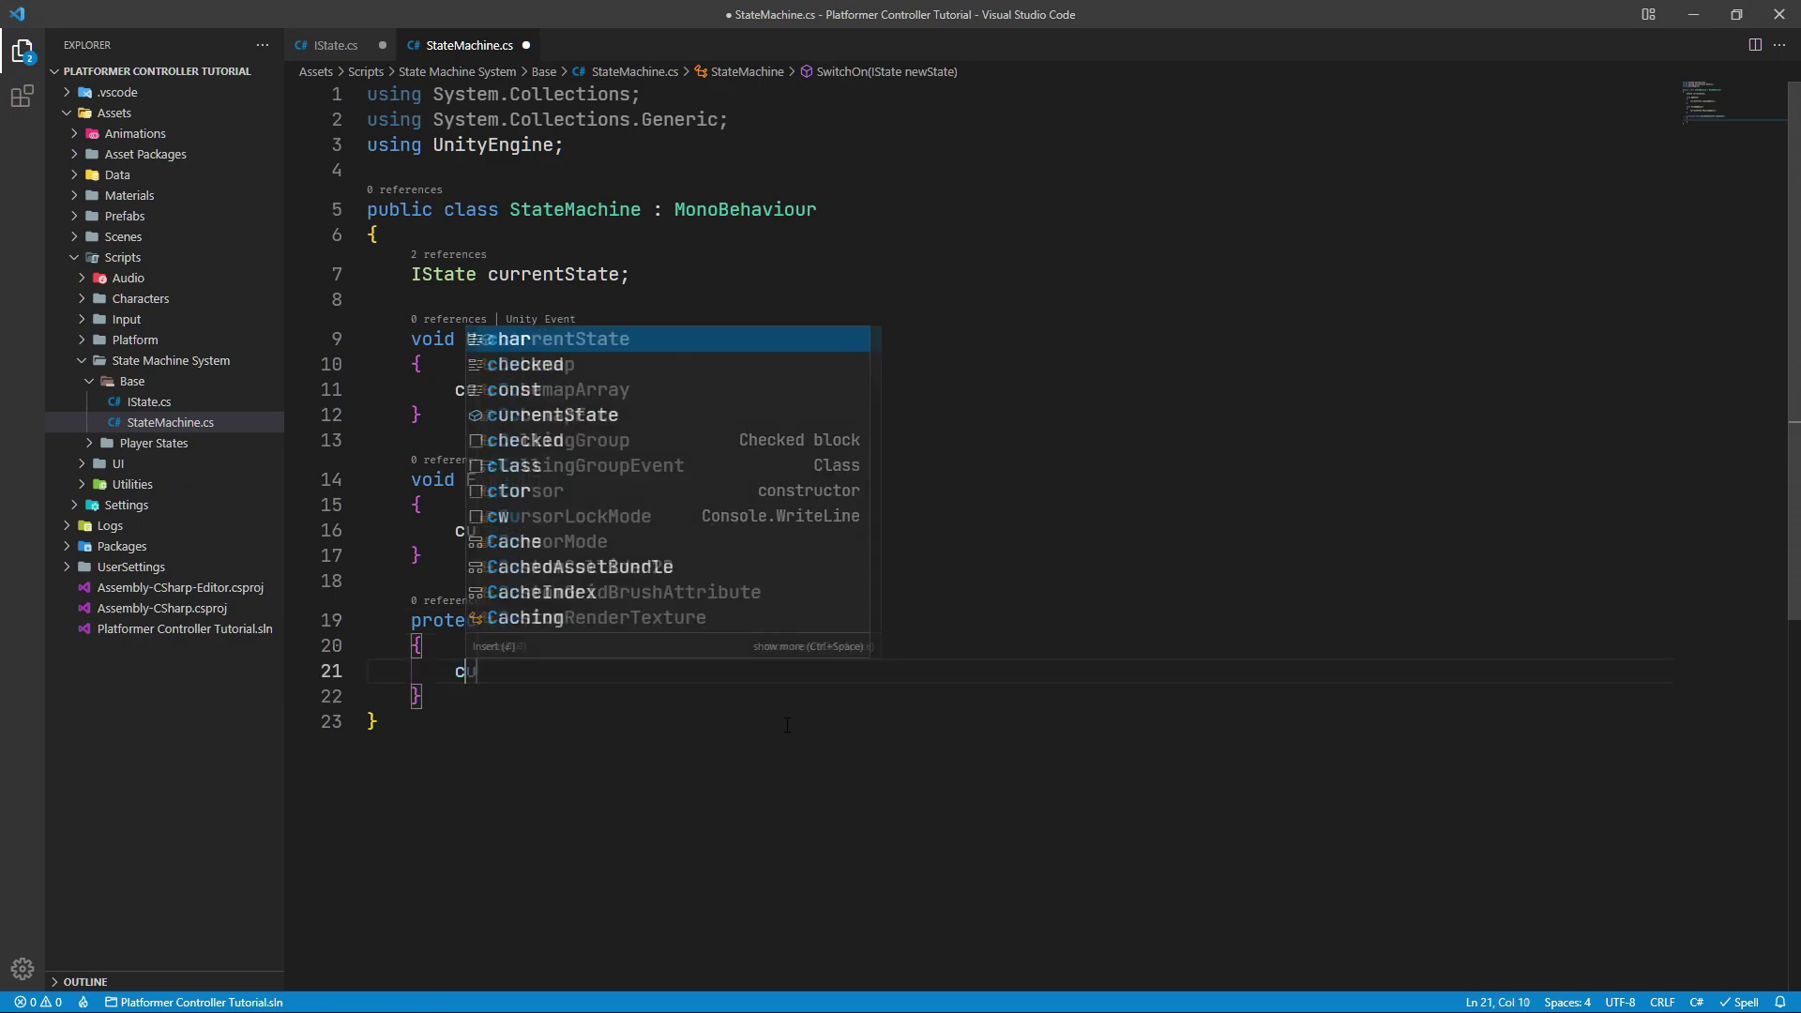
pyautogui.write('ur')
pyautogui.press('Tab')
pyautogui.write('= new')
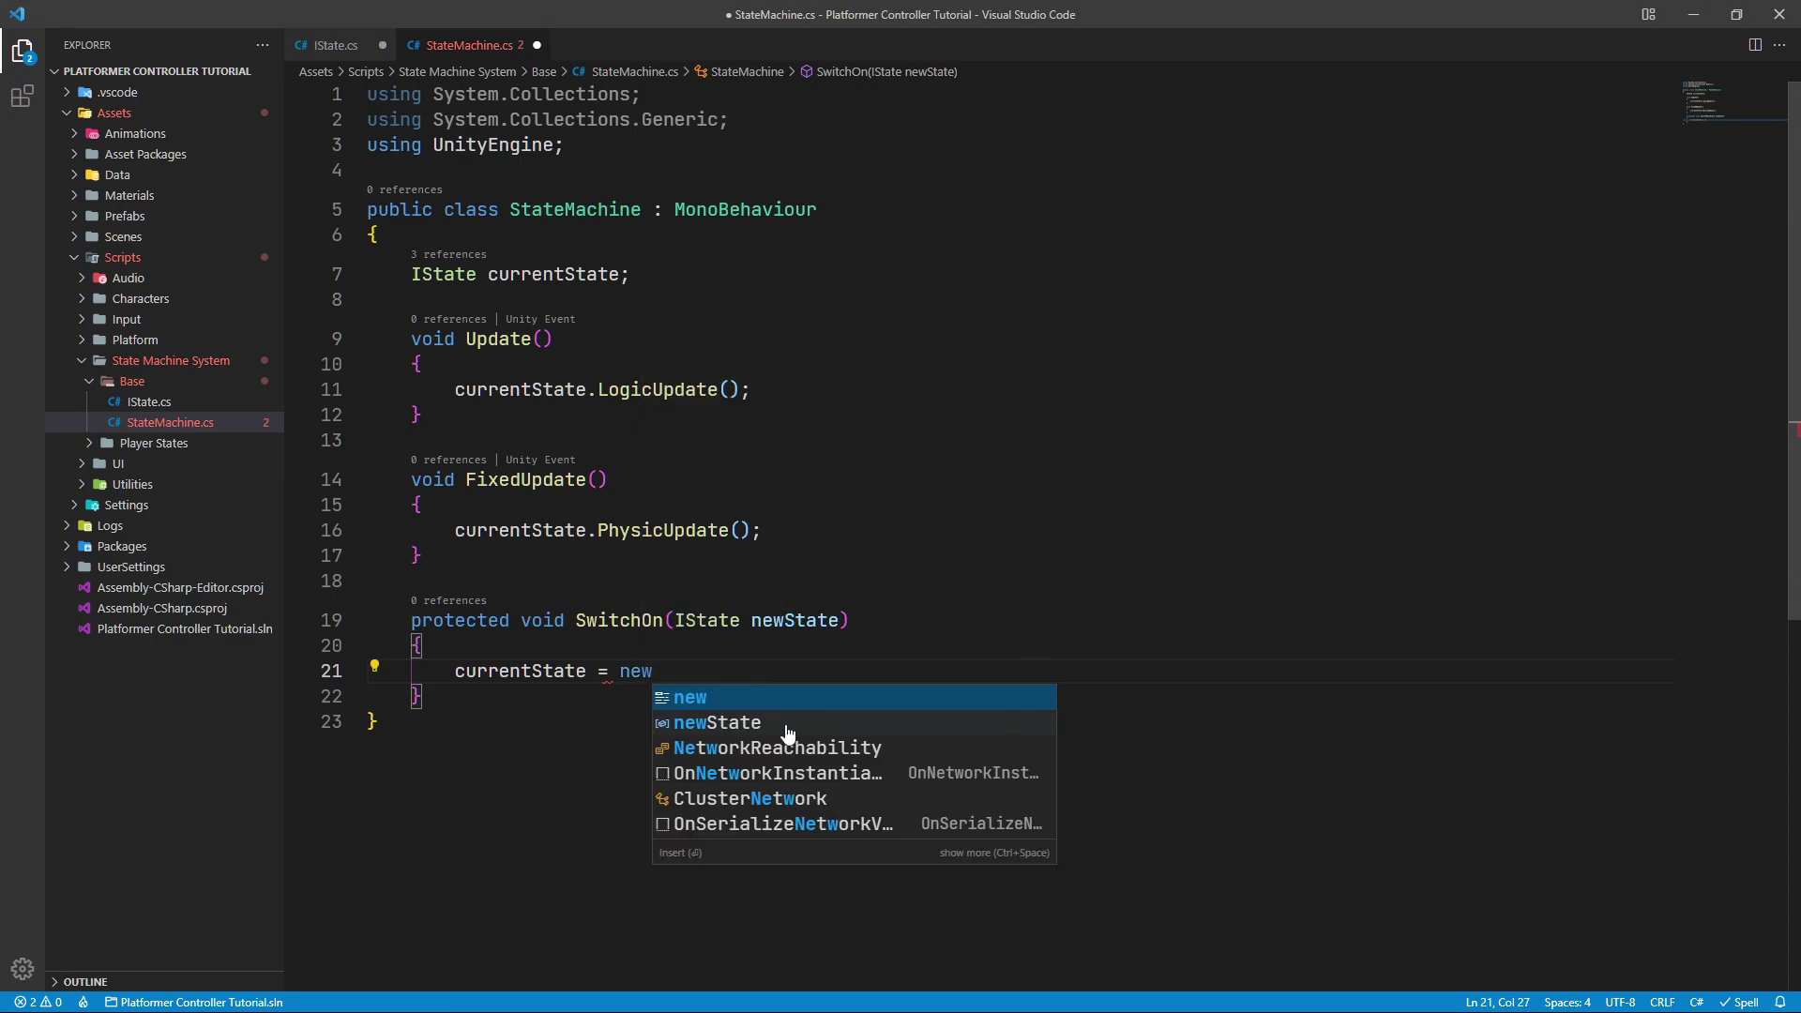
pyautogui.press('Tab')
pyautogui.write(';')
pyautogui.press('Return')
pyautogui.write('curr')
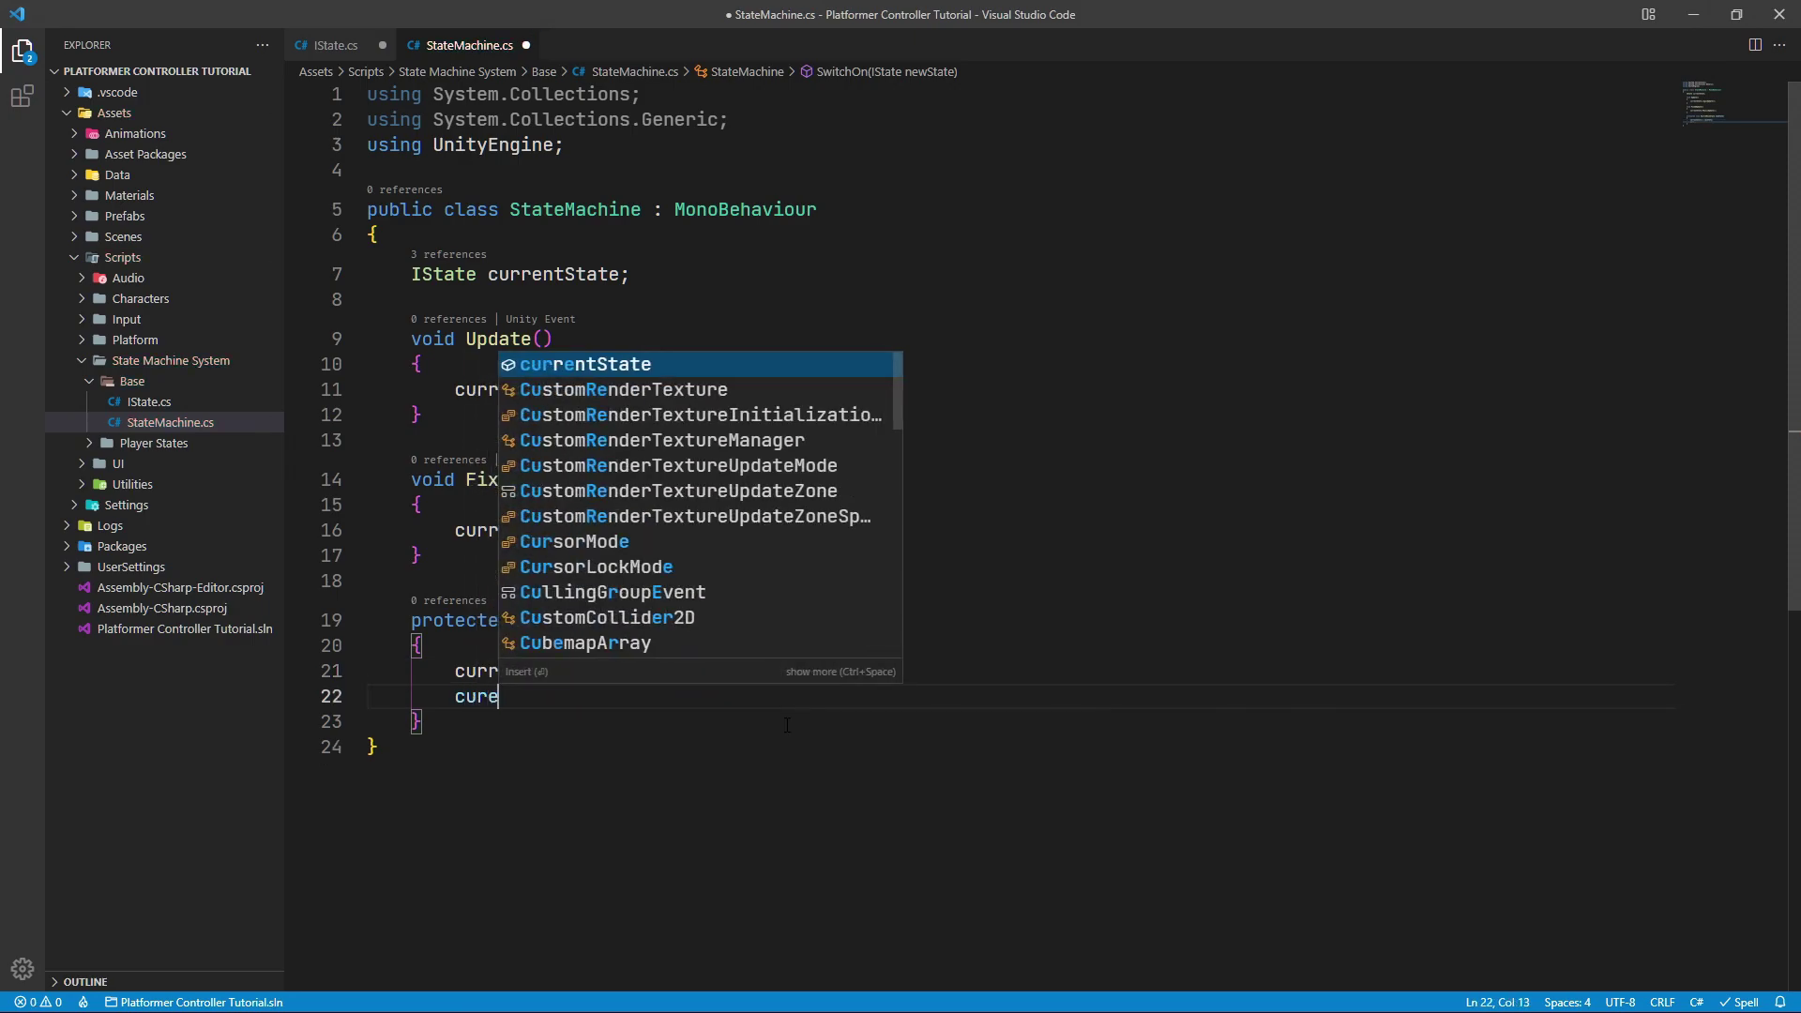
pyautogui.press('Tab')
pyautogui.write('.En')
pyautogui.press('Tab')
pyautogui.write('();')
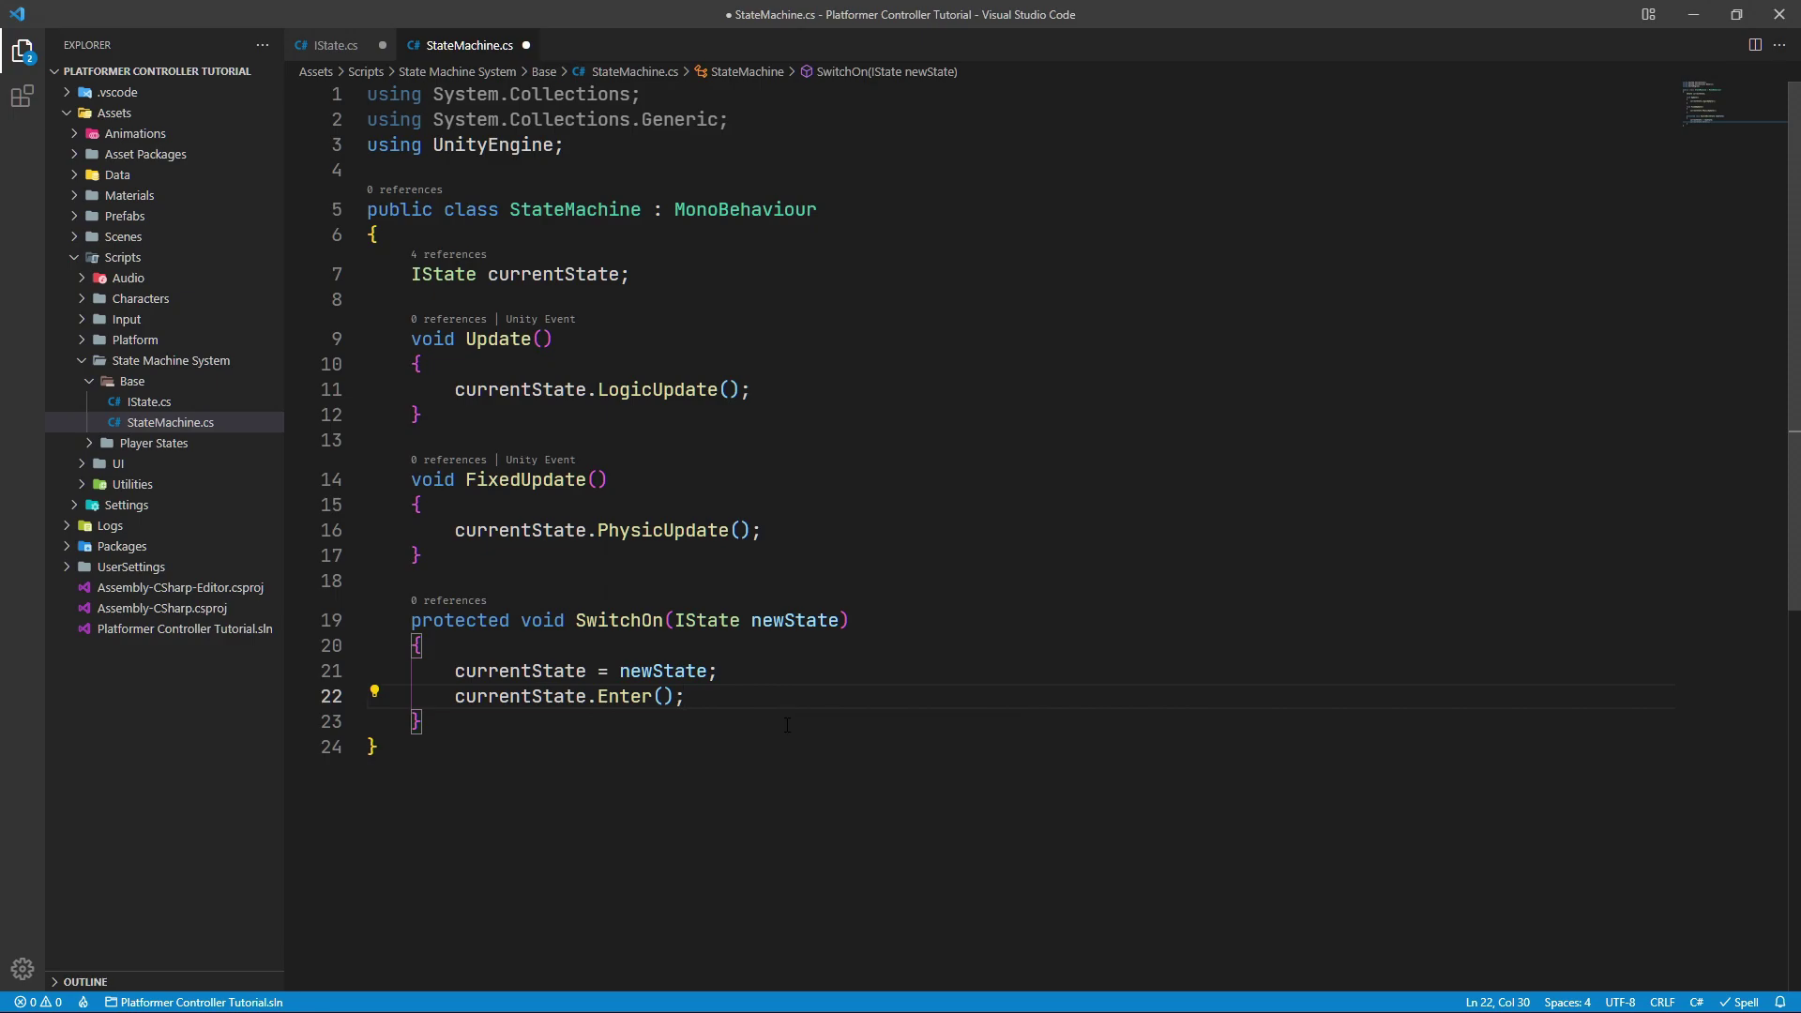
# Declare 'public void SwitchState(IState newState)' with braces below SwitchOn
pyautogui.click(787, 725)
pyautogui.press('Return')
pyautogui.press('Return')
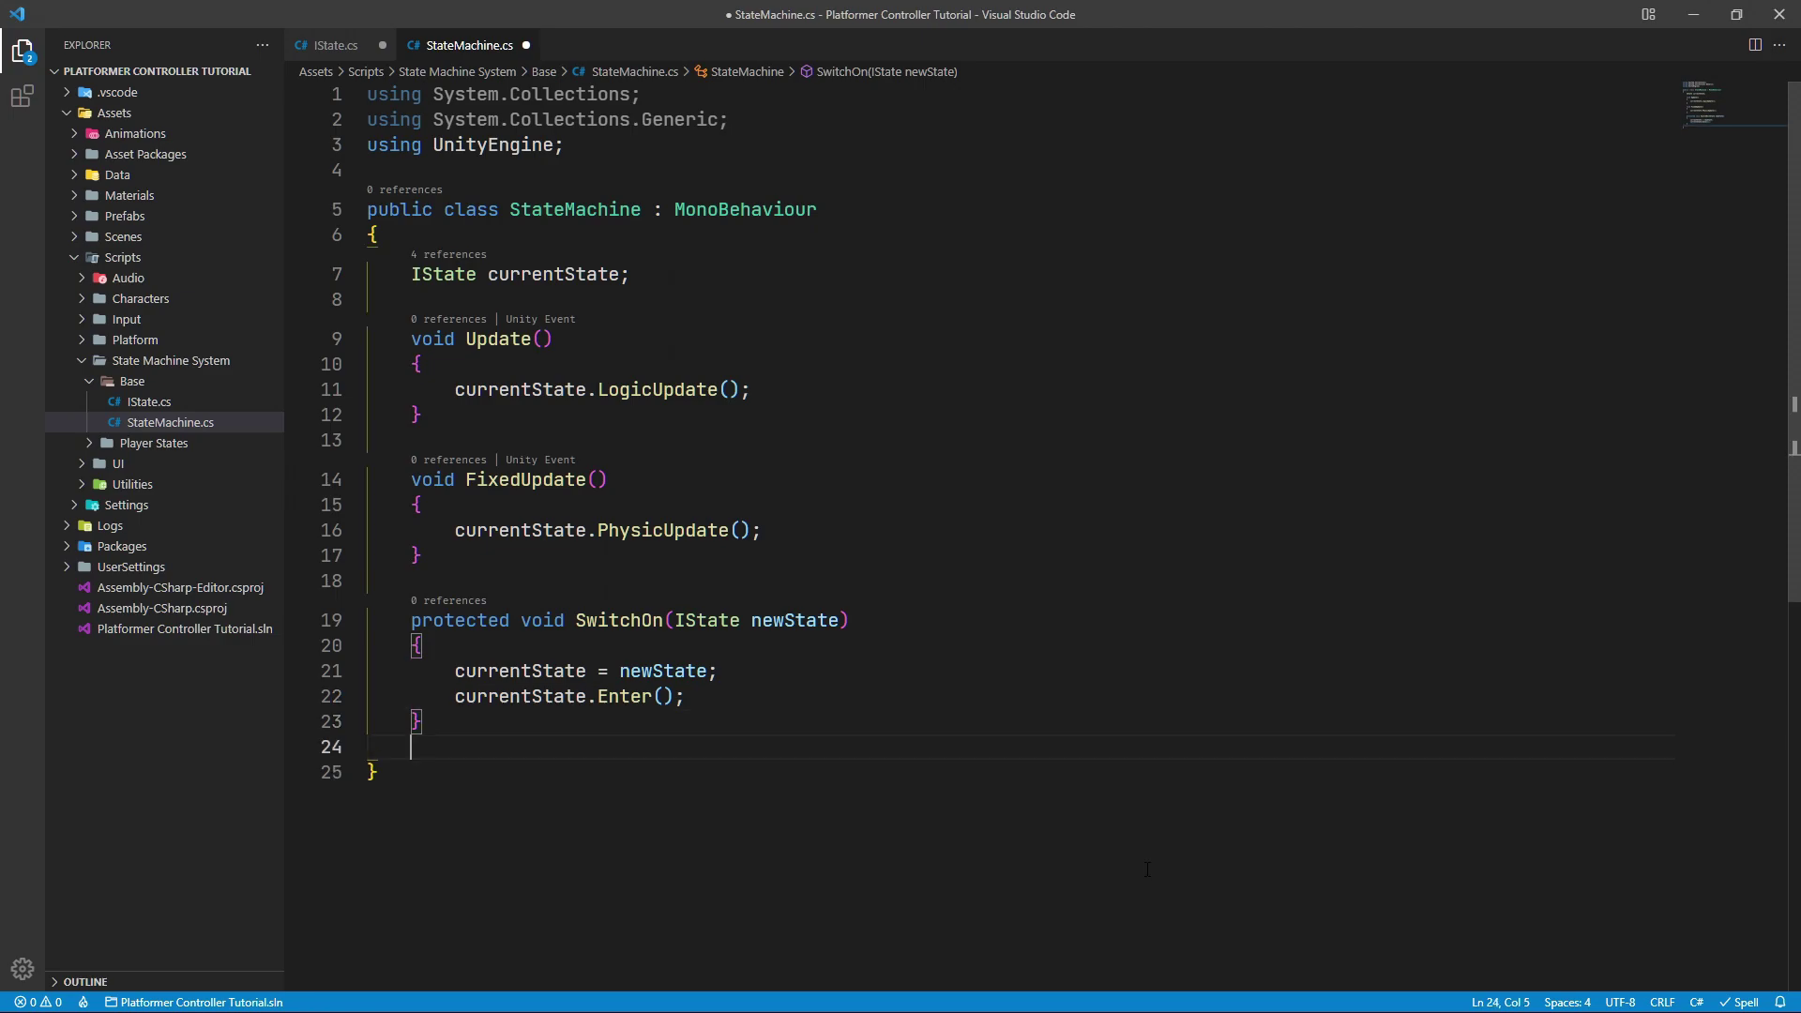
pyautogui.write('public ')
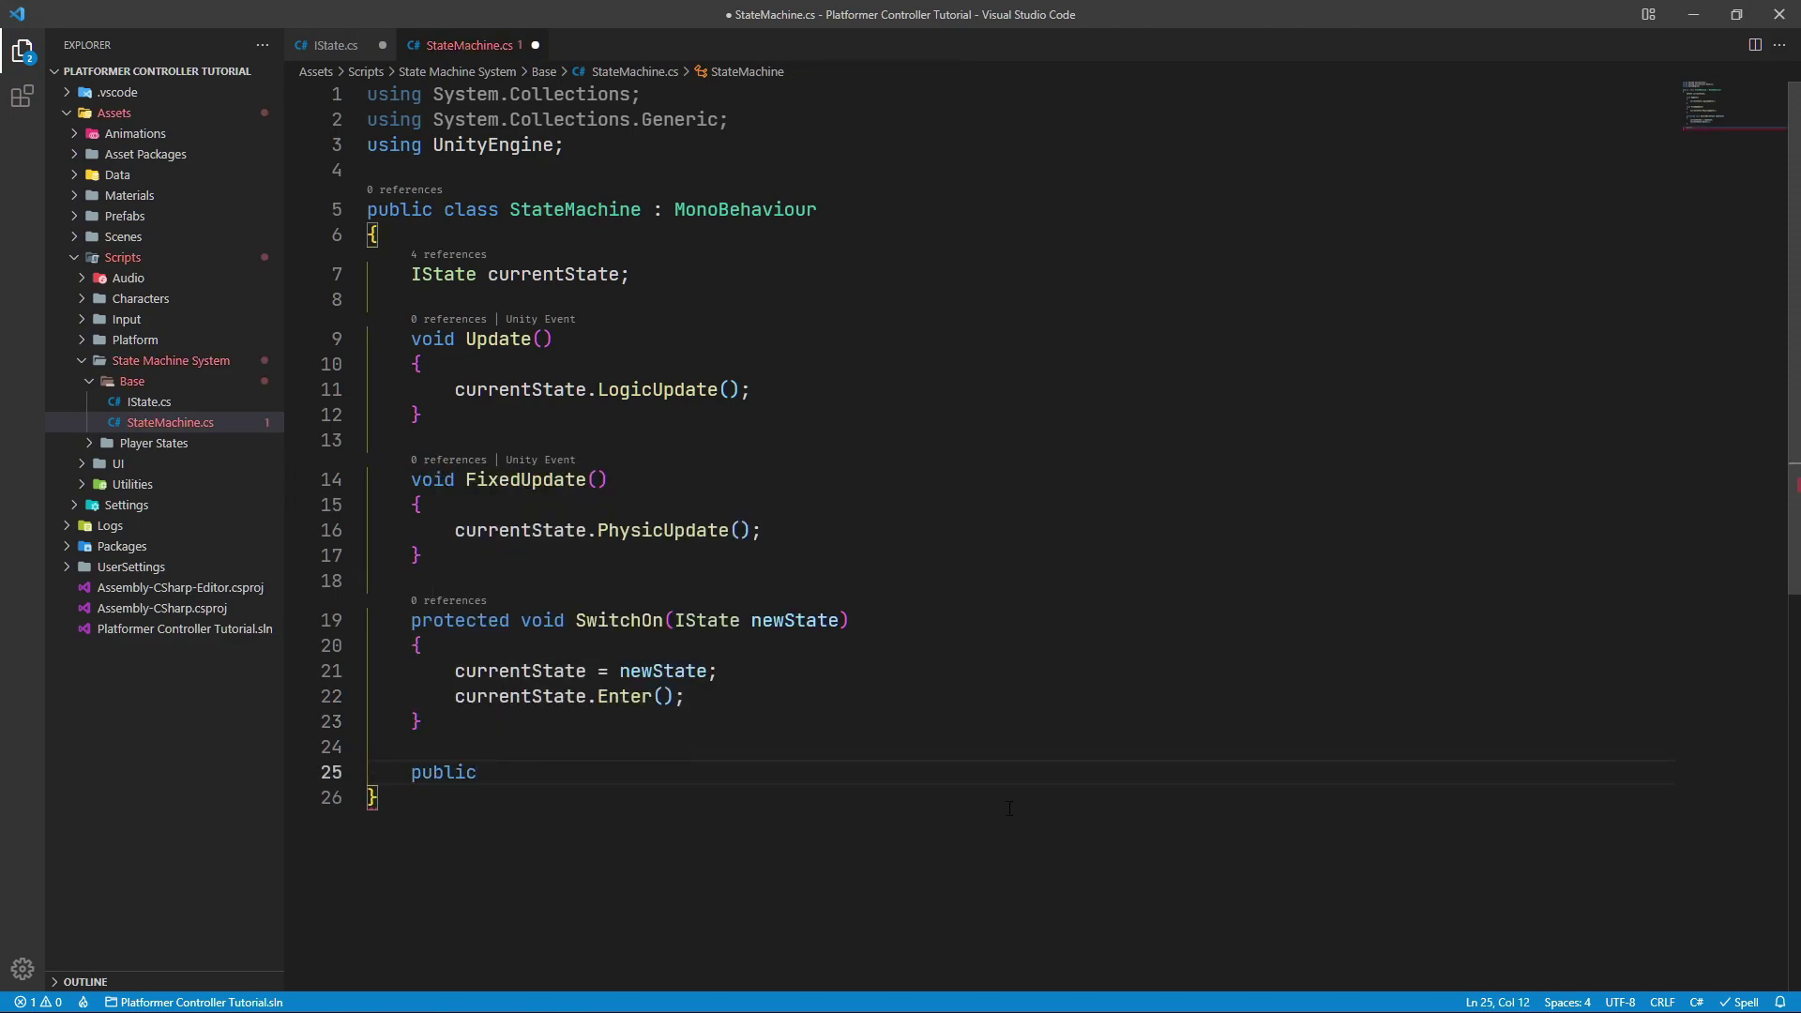
pyautogui.write('void ')
pyautogui.write('SwitchState')
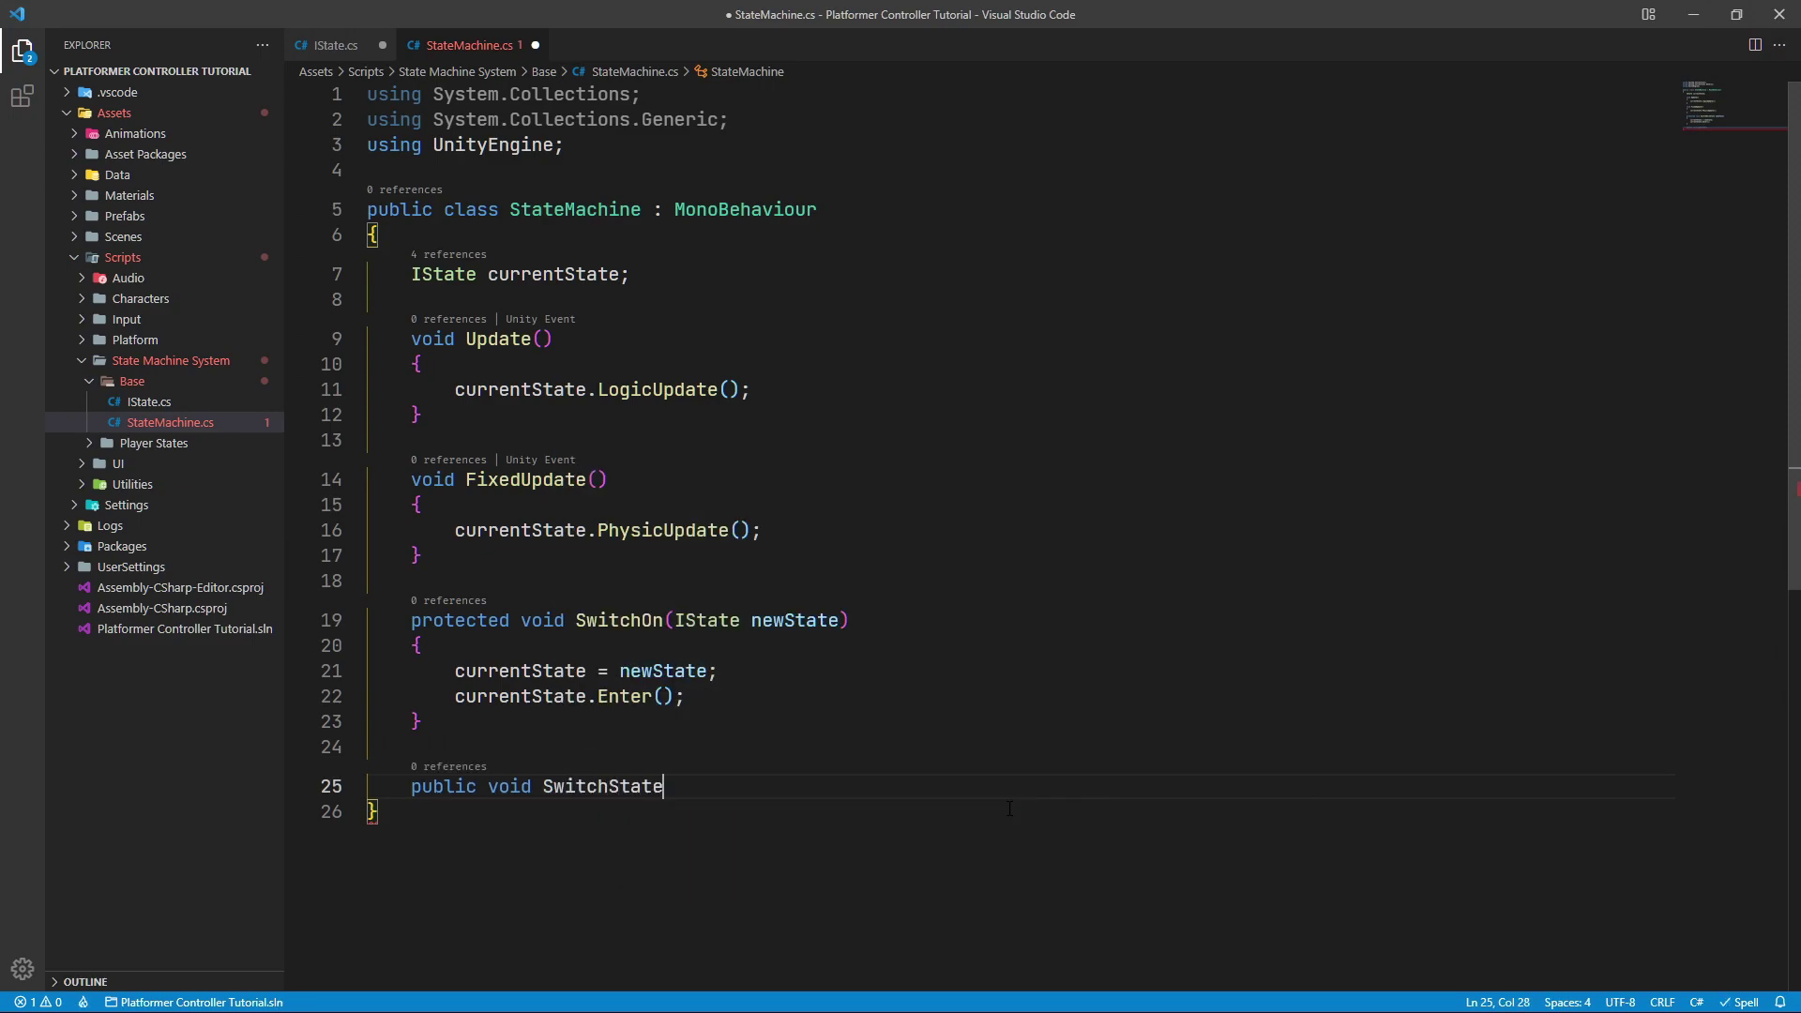
pyautogui.write('(')
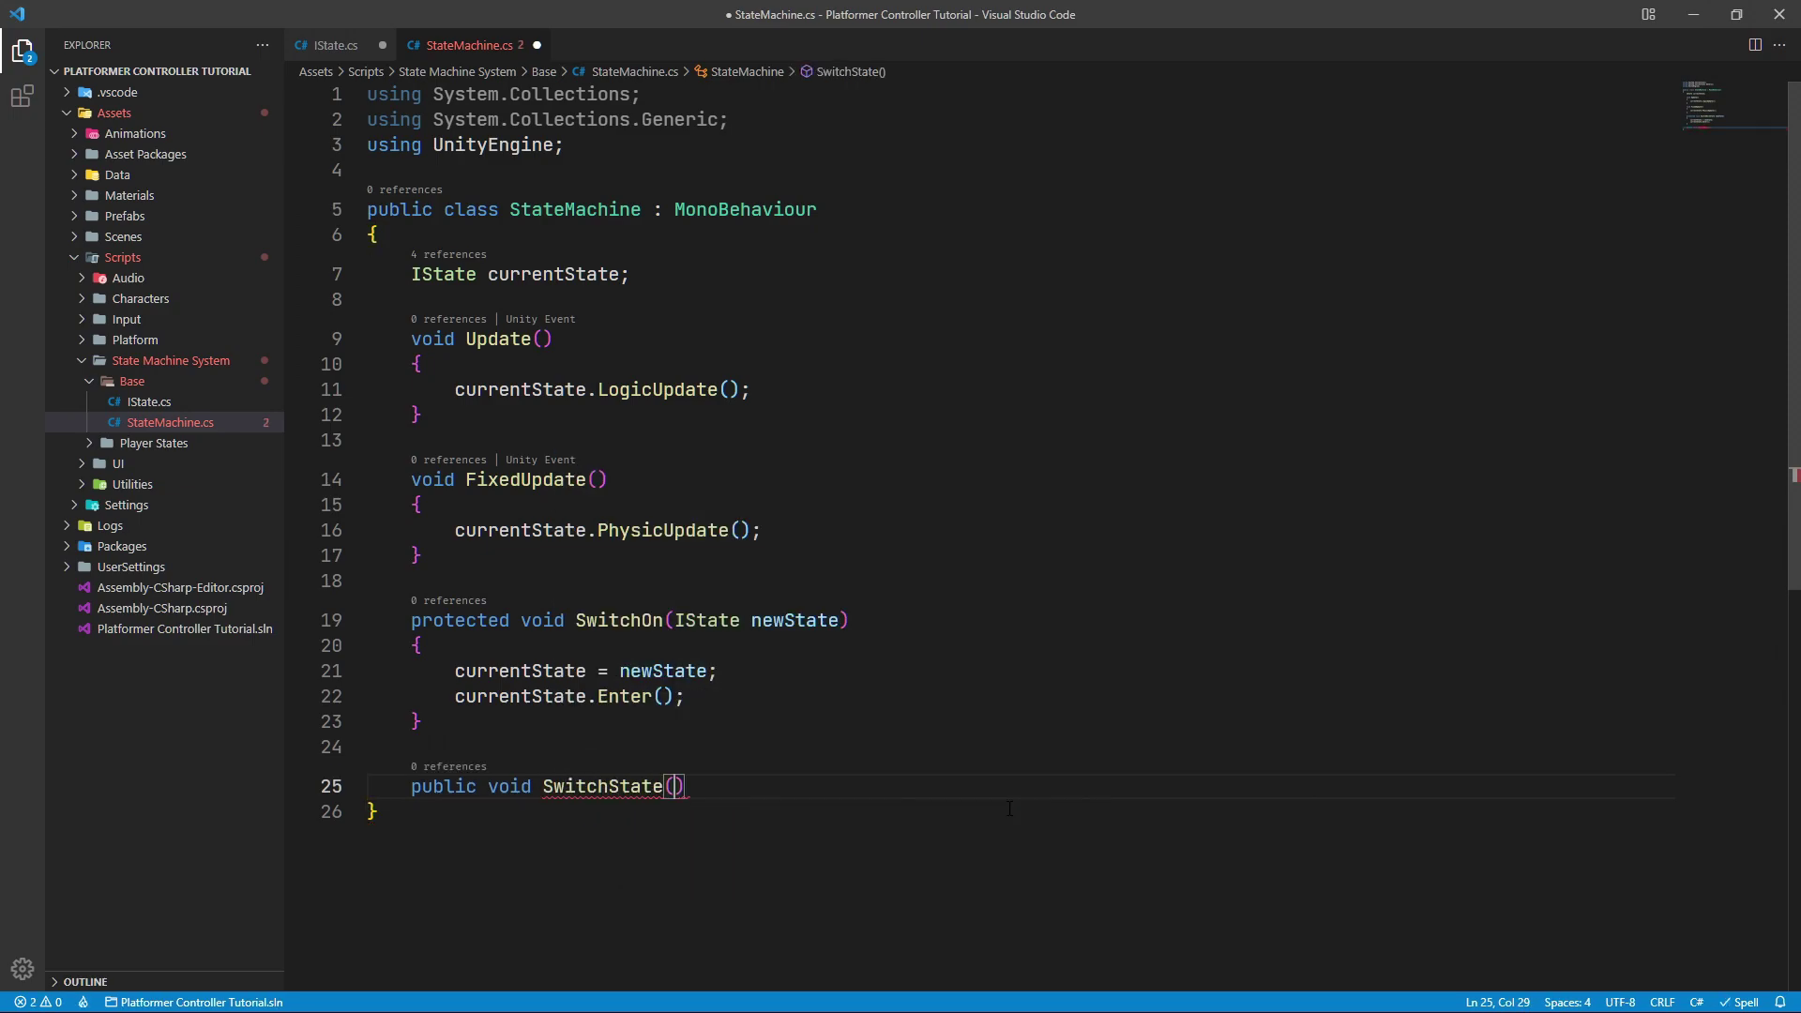
pyautogui.write('IState newSt')
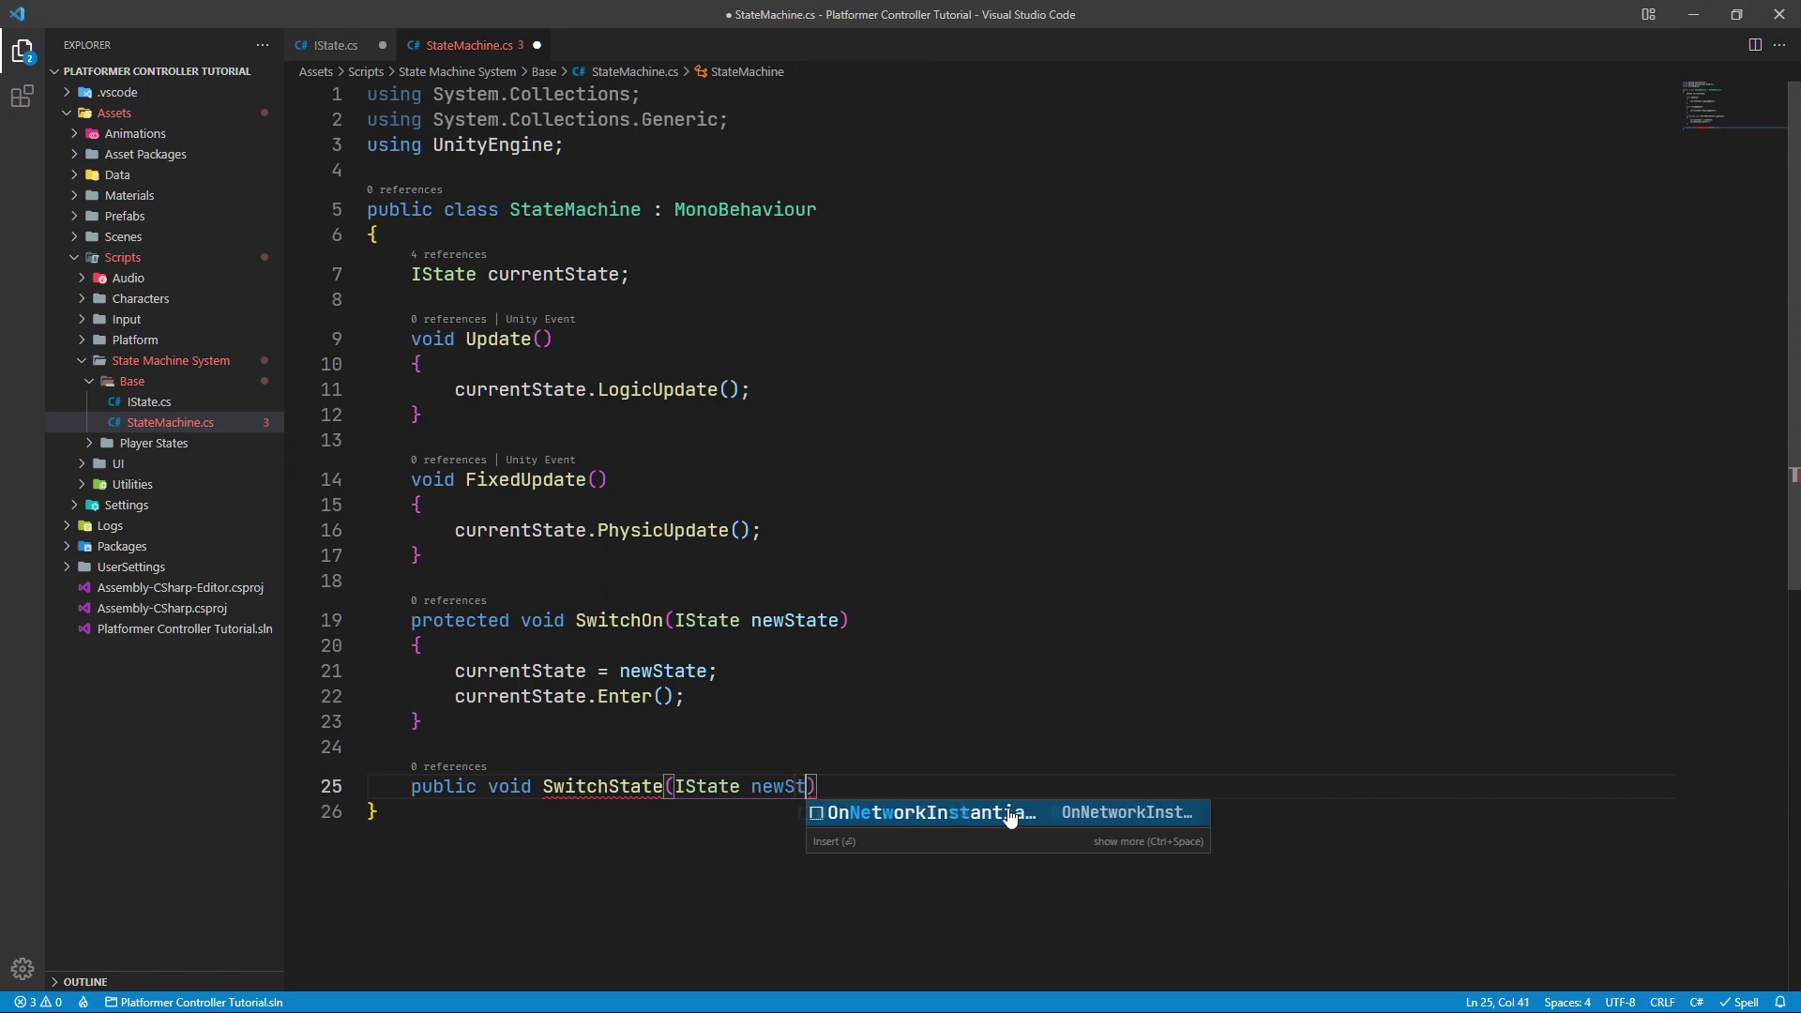
pyautogui.write('ate)')
pyautogui.press('Return')
pyautogui.write('{')
pyautogui.press('Return')
pyautogui.scroll(-3, 1015, 806)
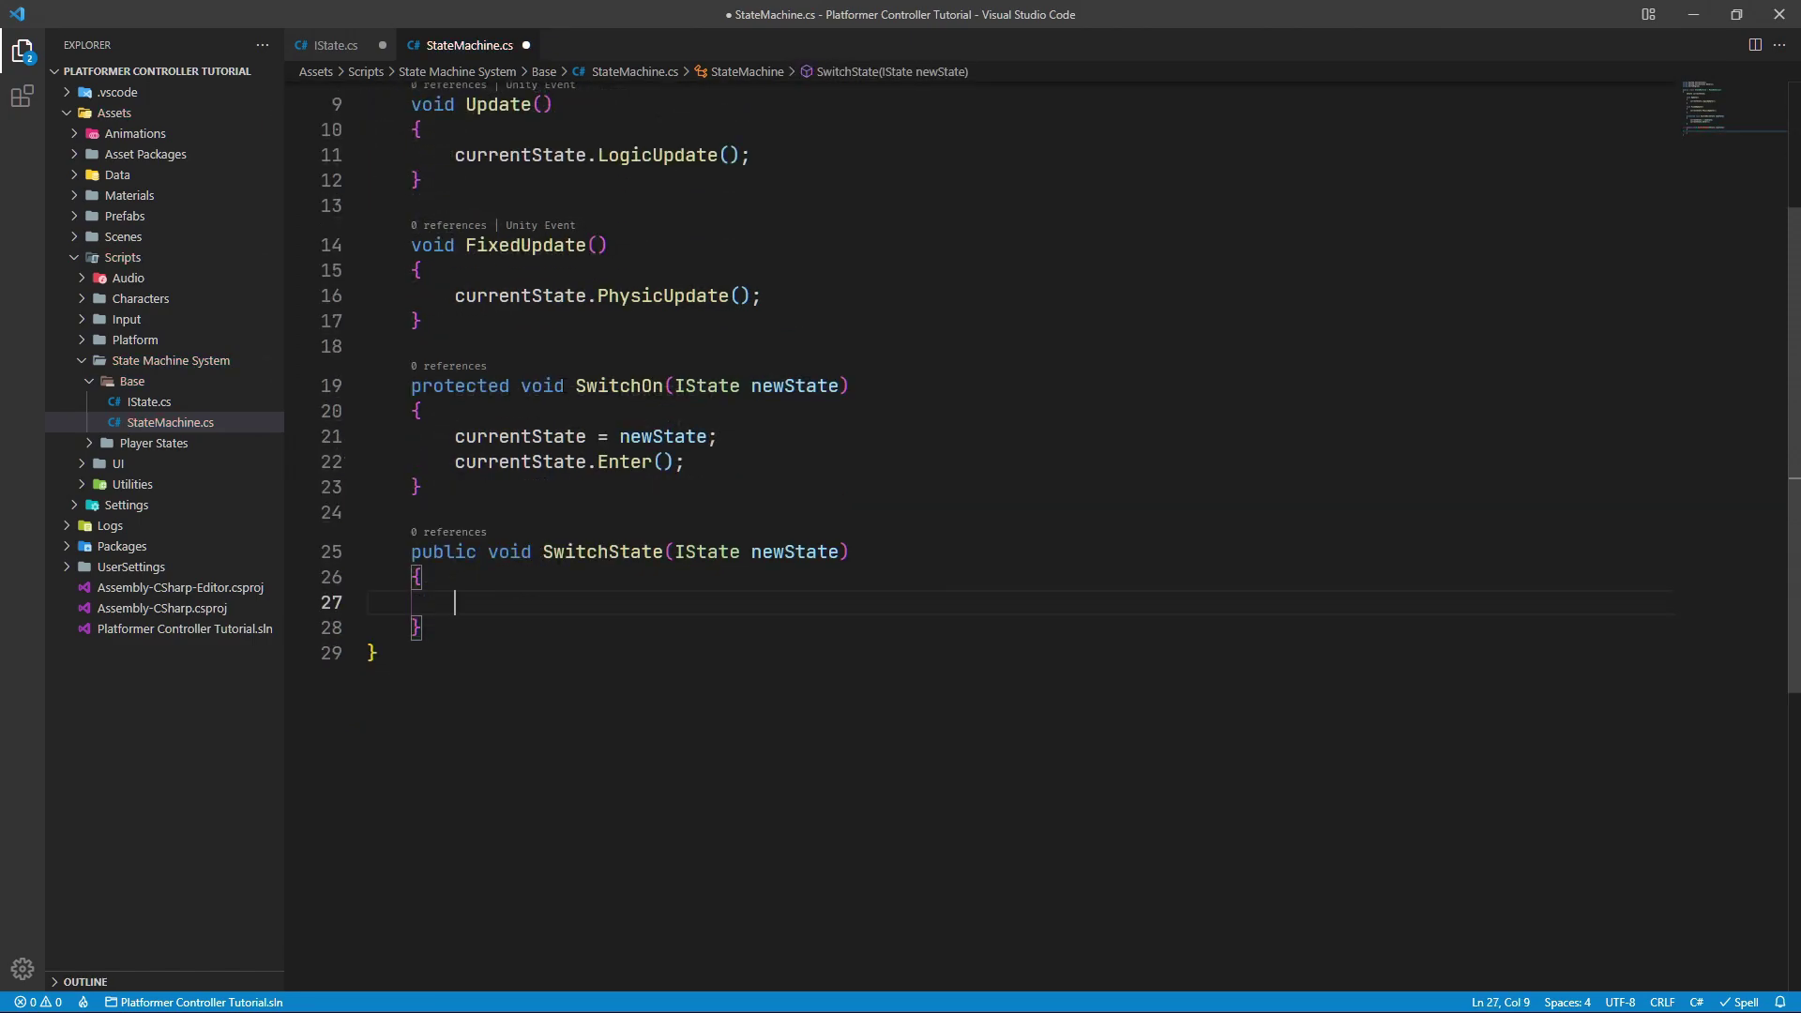
pyautogui.moveTo(576, 387); pyautogui.dragTo(655, 387)
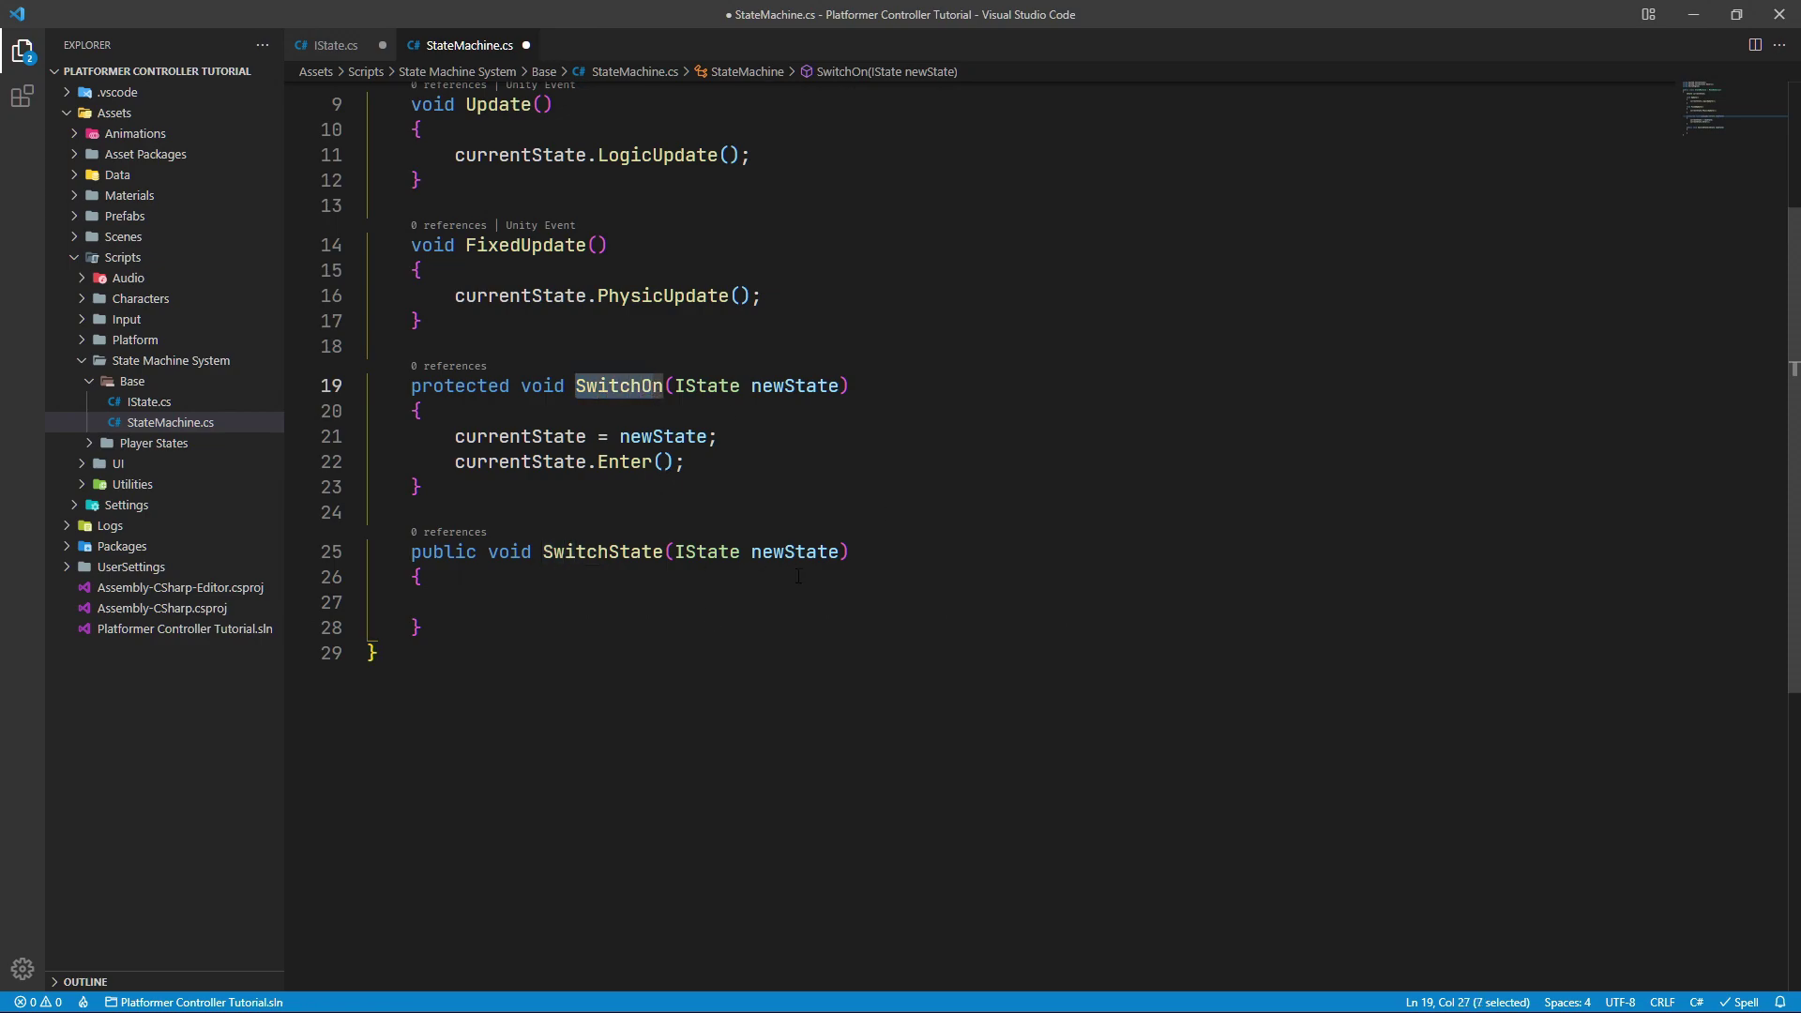
pyautogui.click(592, 610)
# In SwitchState, call currentState.Exit() and then assign currentState = newState
pyautogui.write('currentState.Exit')
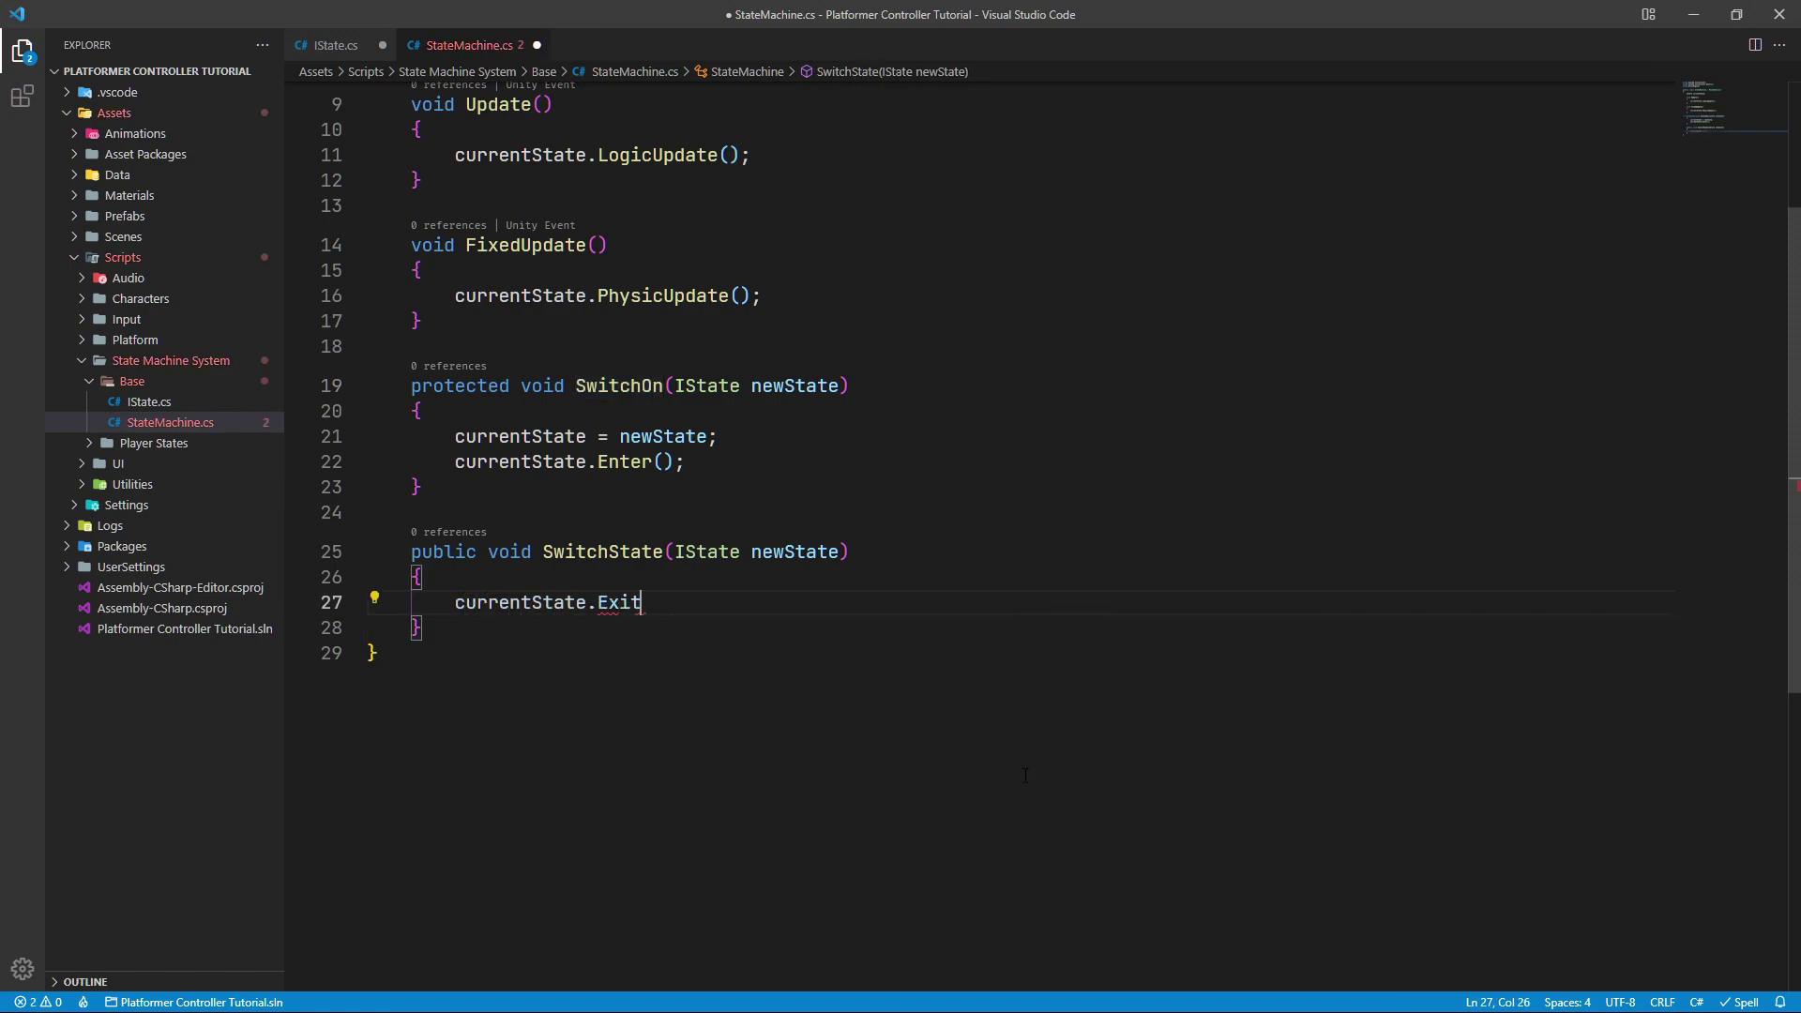
pyautogui.write('();')
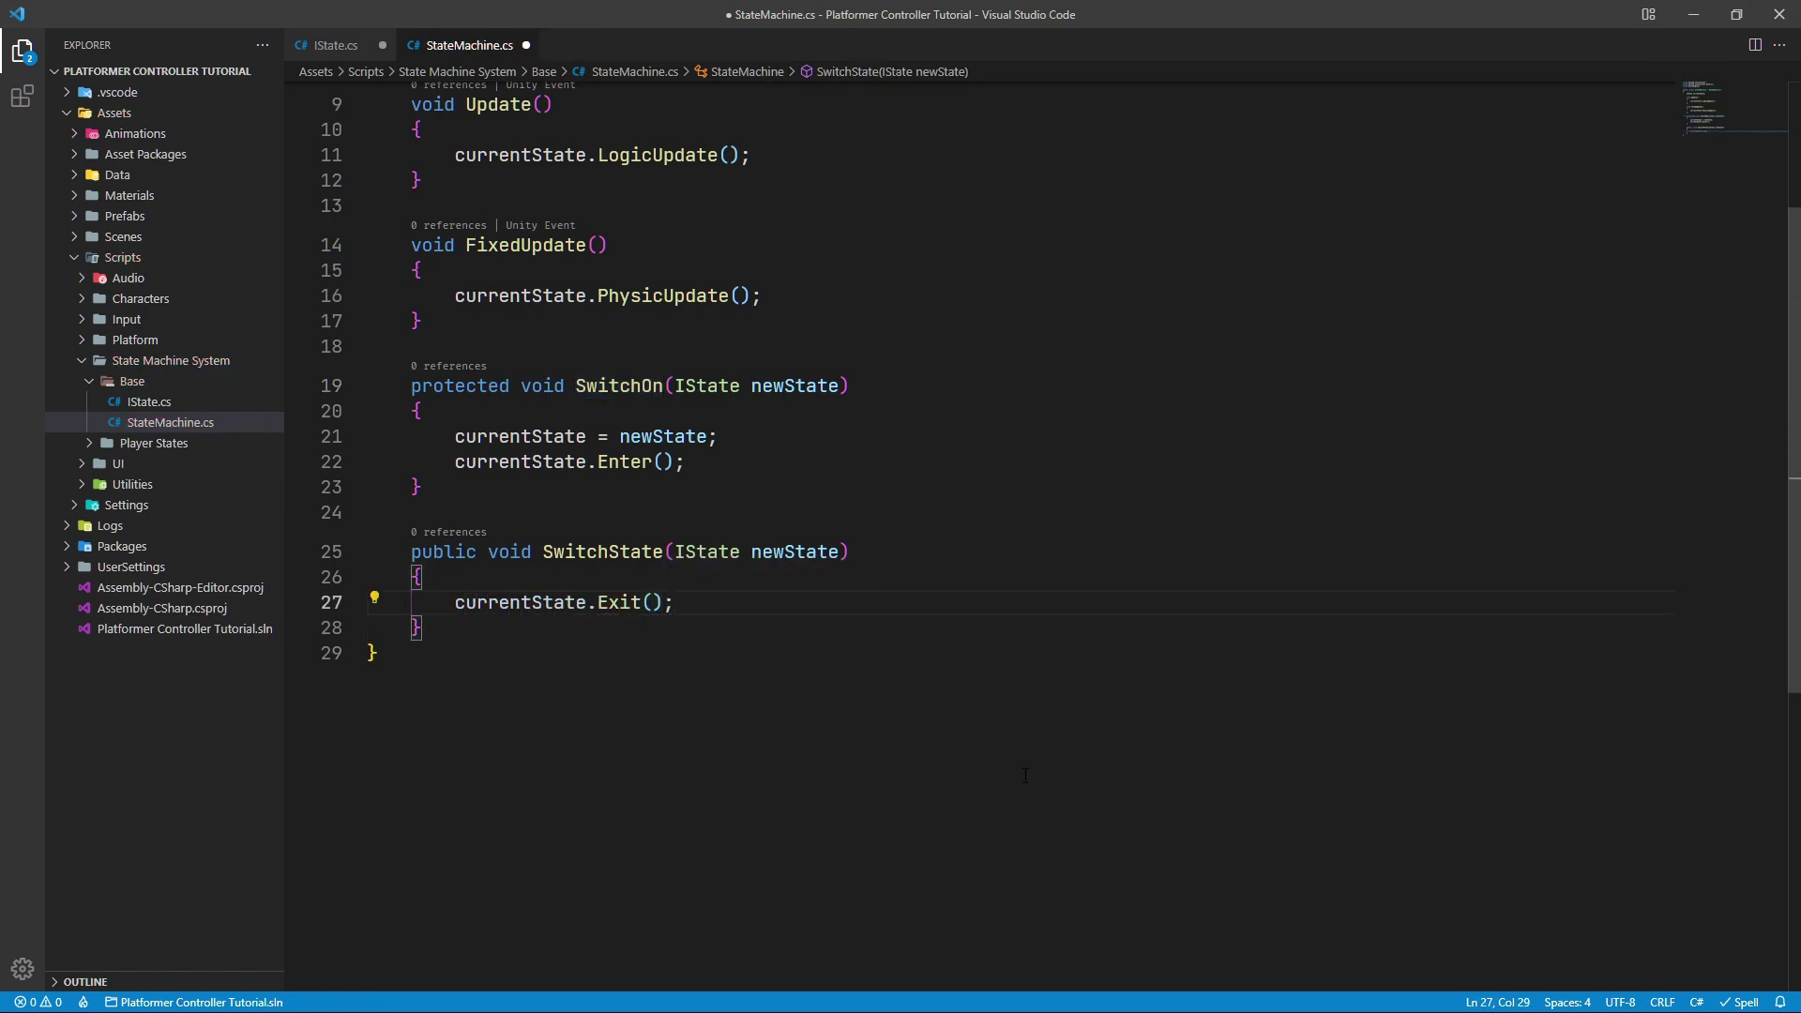
pyautogui.press('Return')
pyautogui.write('currentState = new')
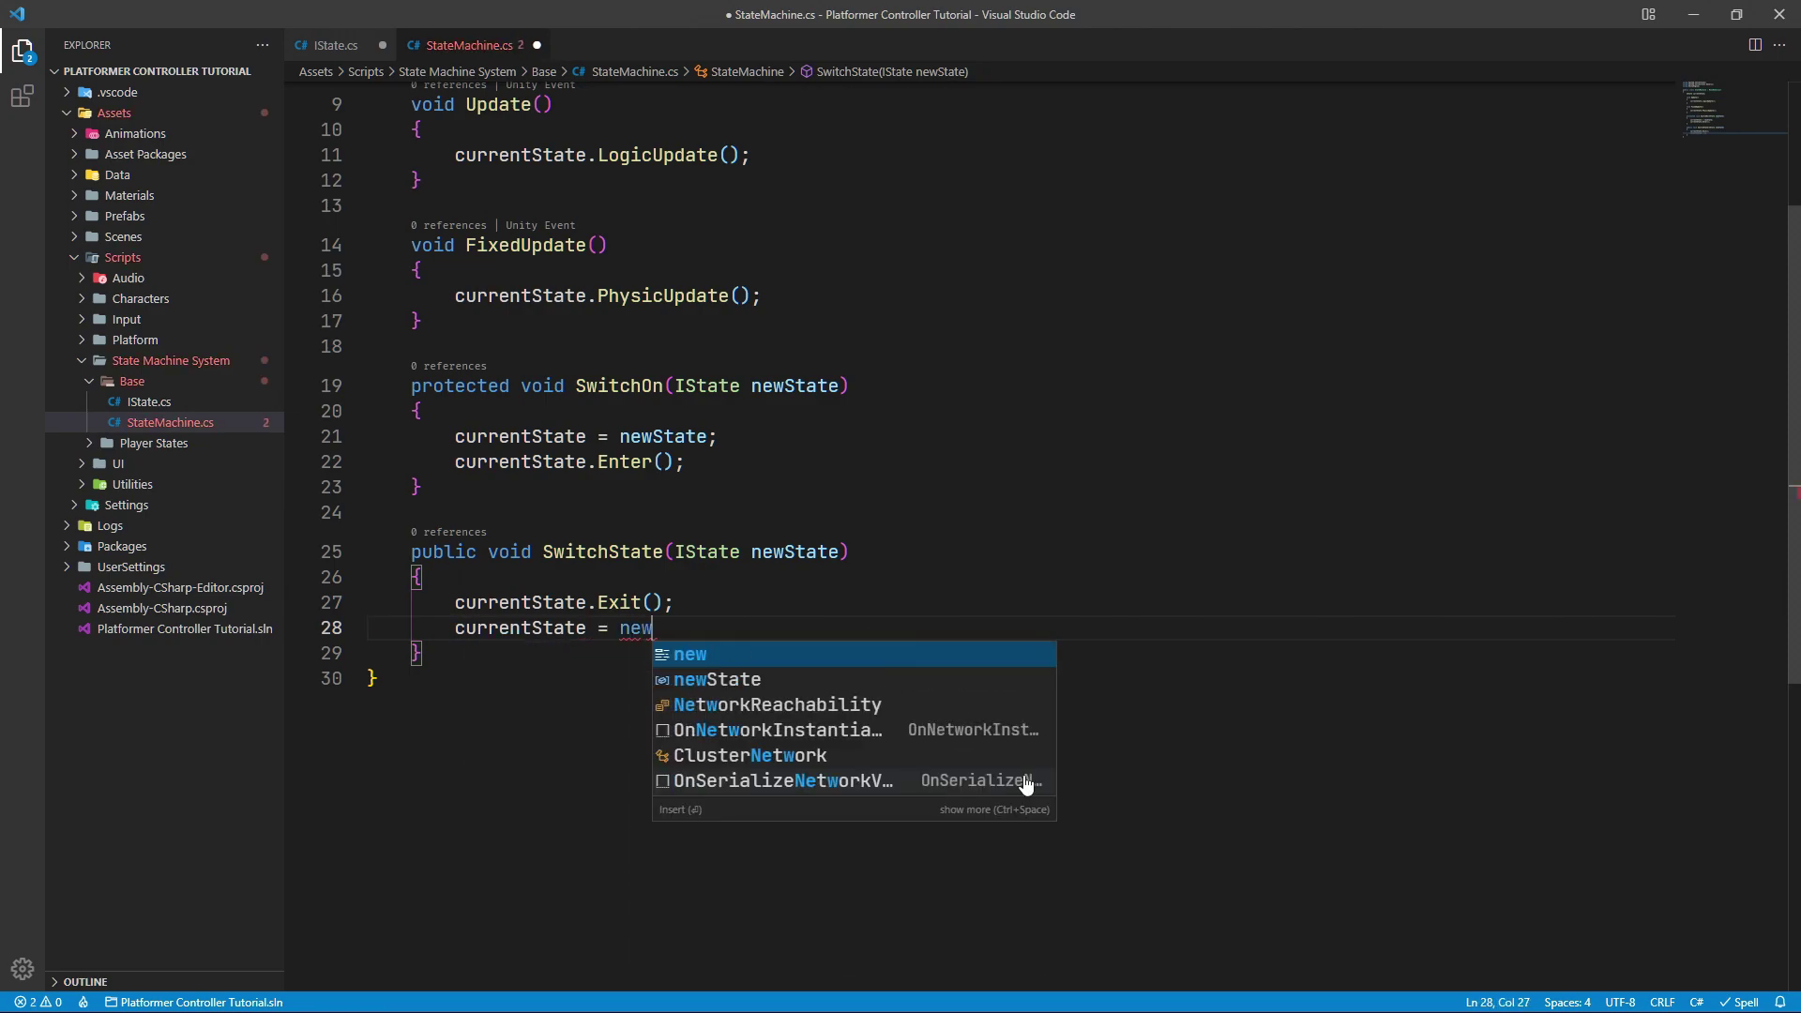
pyautogui.write('State;')
pyautogui.press('Return')
# Finish the currentState.Enter(); line and select the duplicated assignment and Enter lines in SwitchState
pyautogui.write('currentState.Enter();')
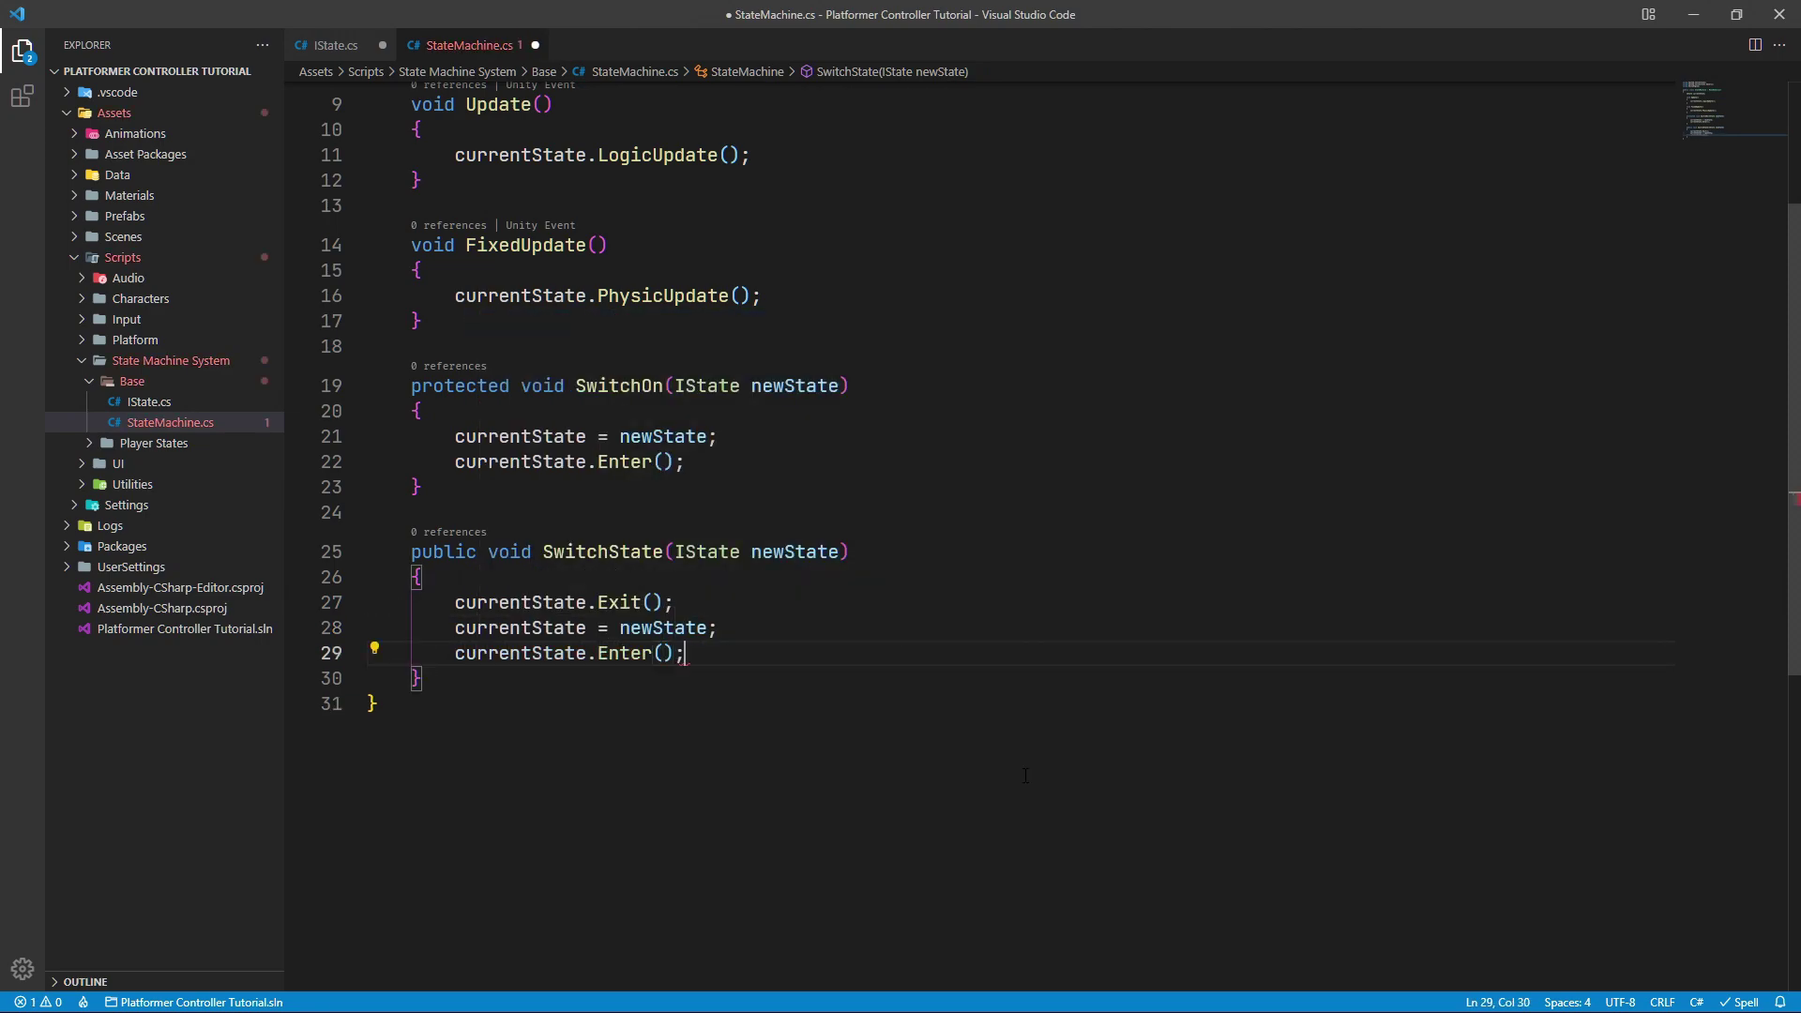
pyautogui.moveTo(715, 654); pyautogui.dragTo(452, 627)
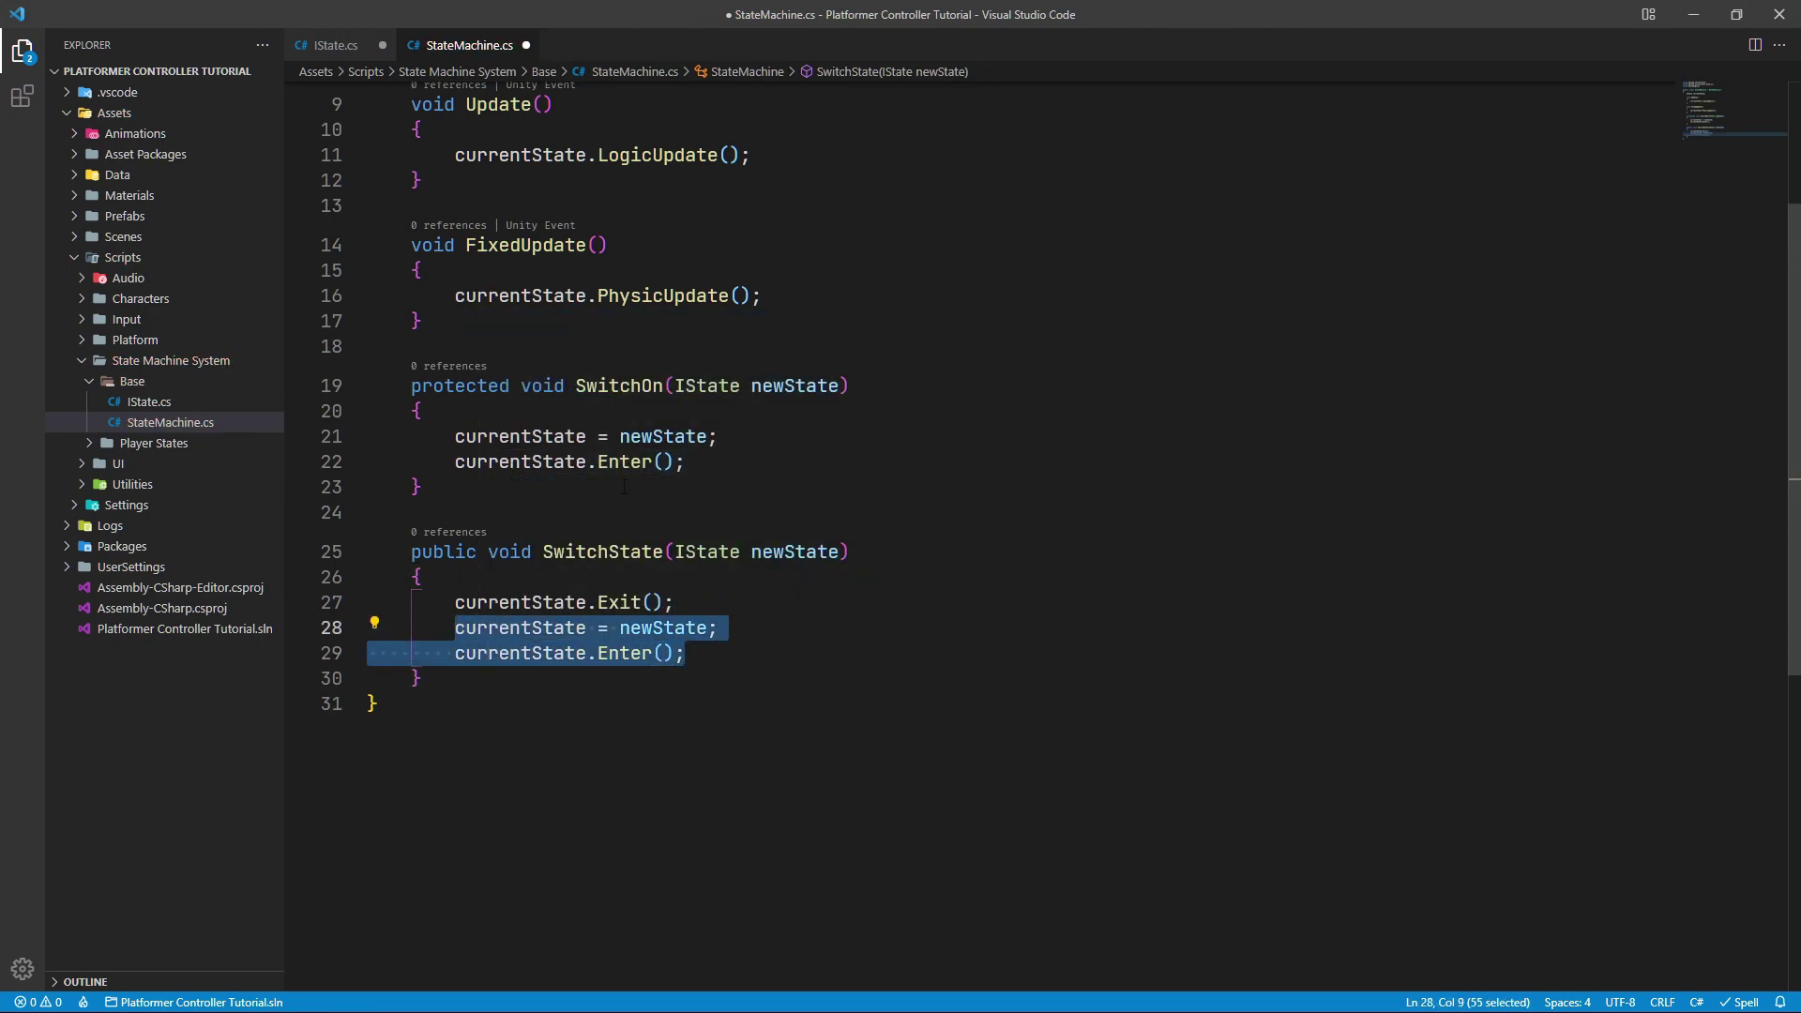
pyautogui.moveTo(451, 436); pyautogui.dragTo(694, 462)
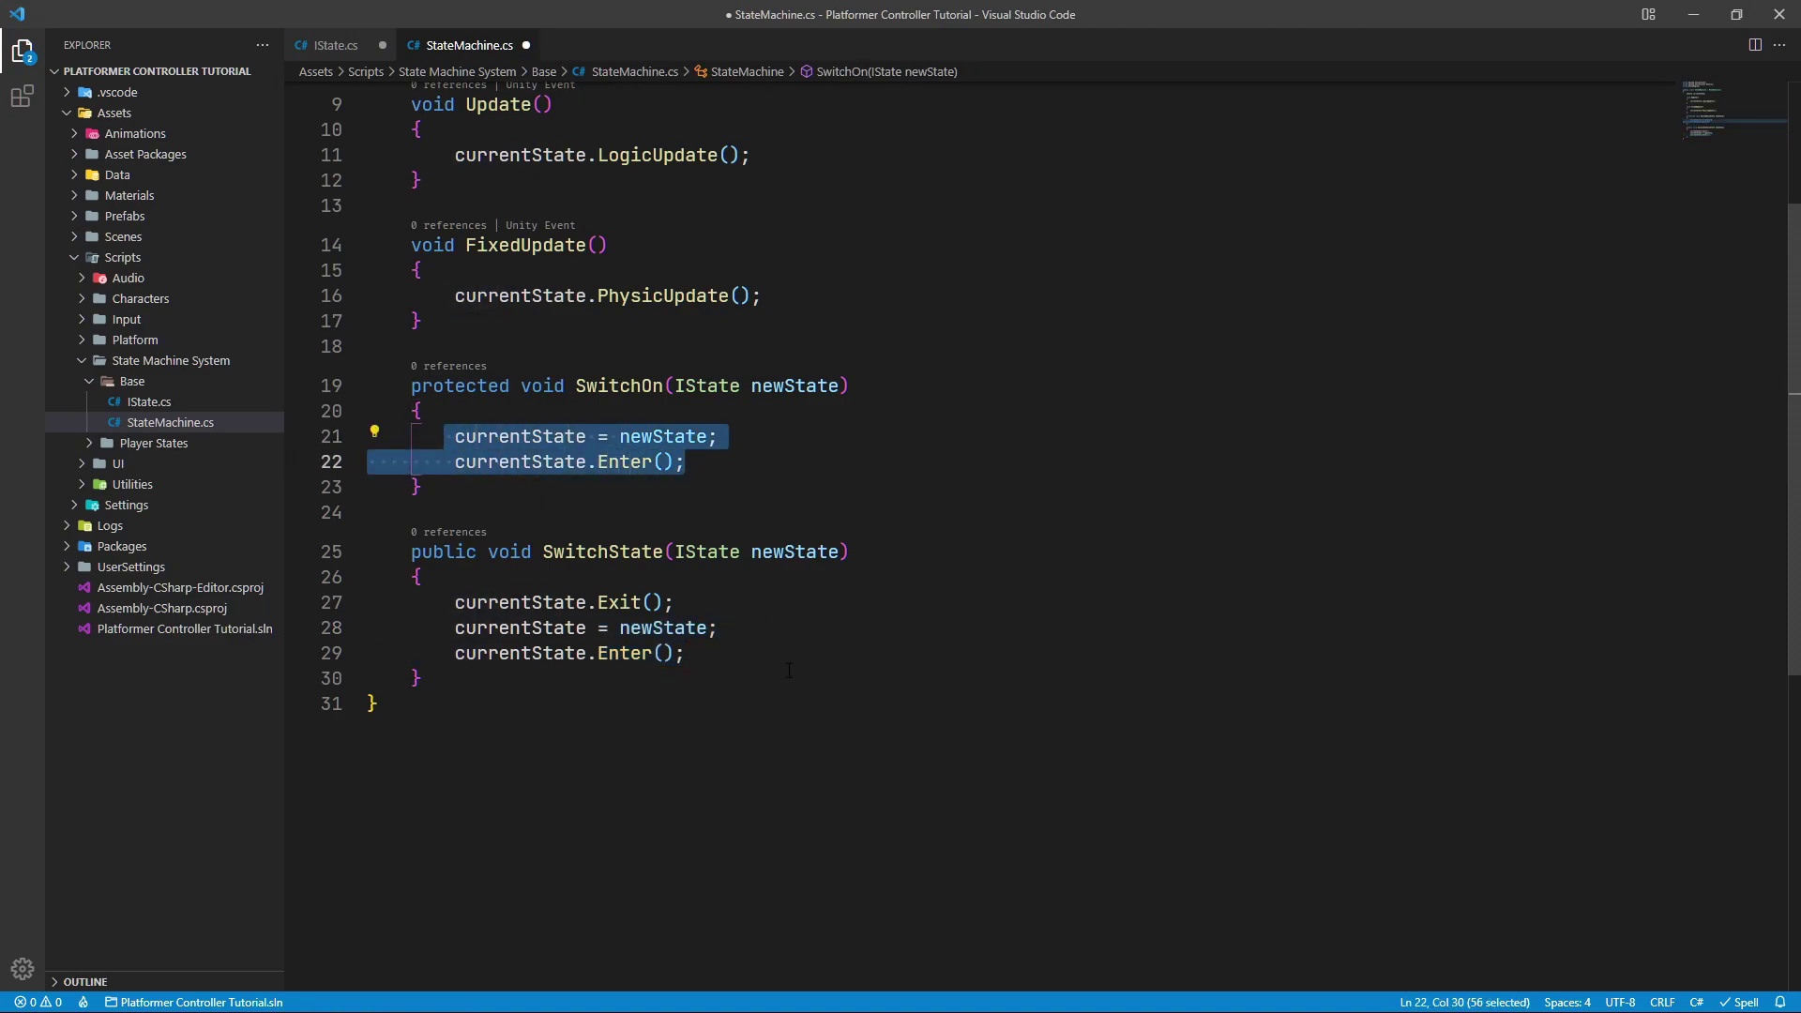
pyautogui.moveTo(688, 654); pyautogui.dragTo(455, 628)
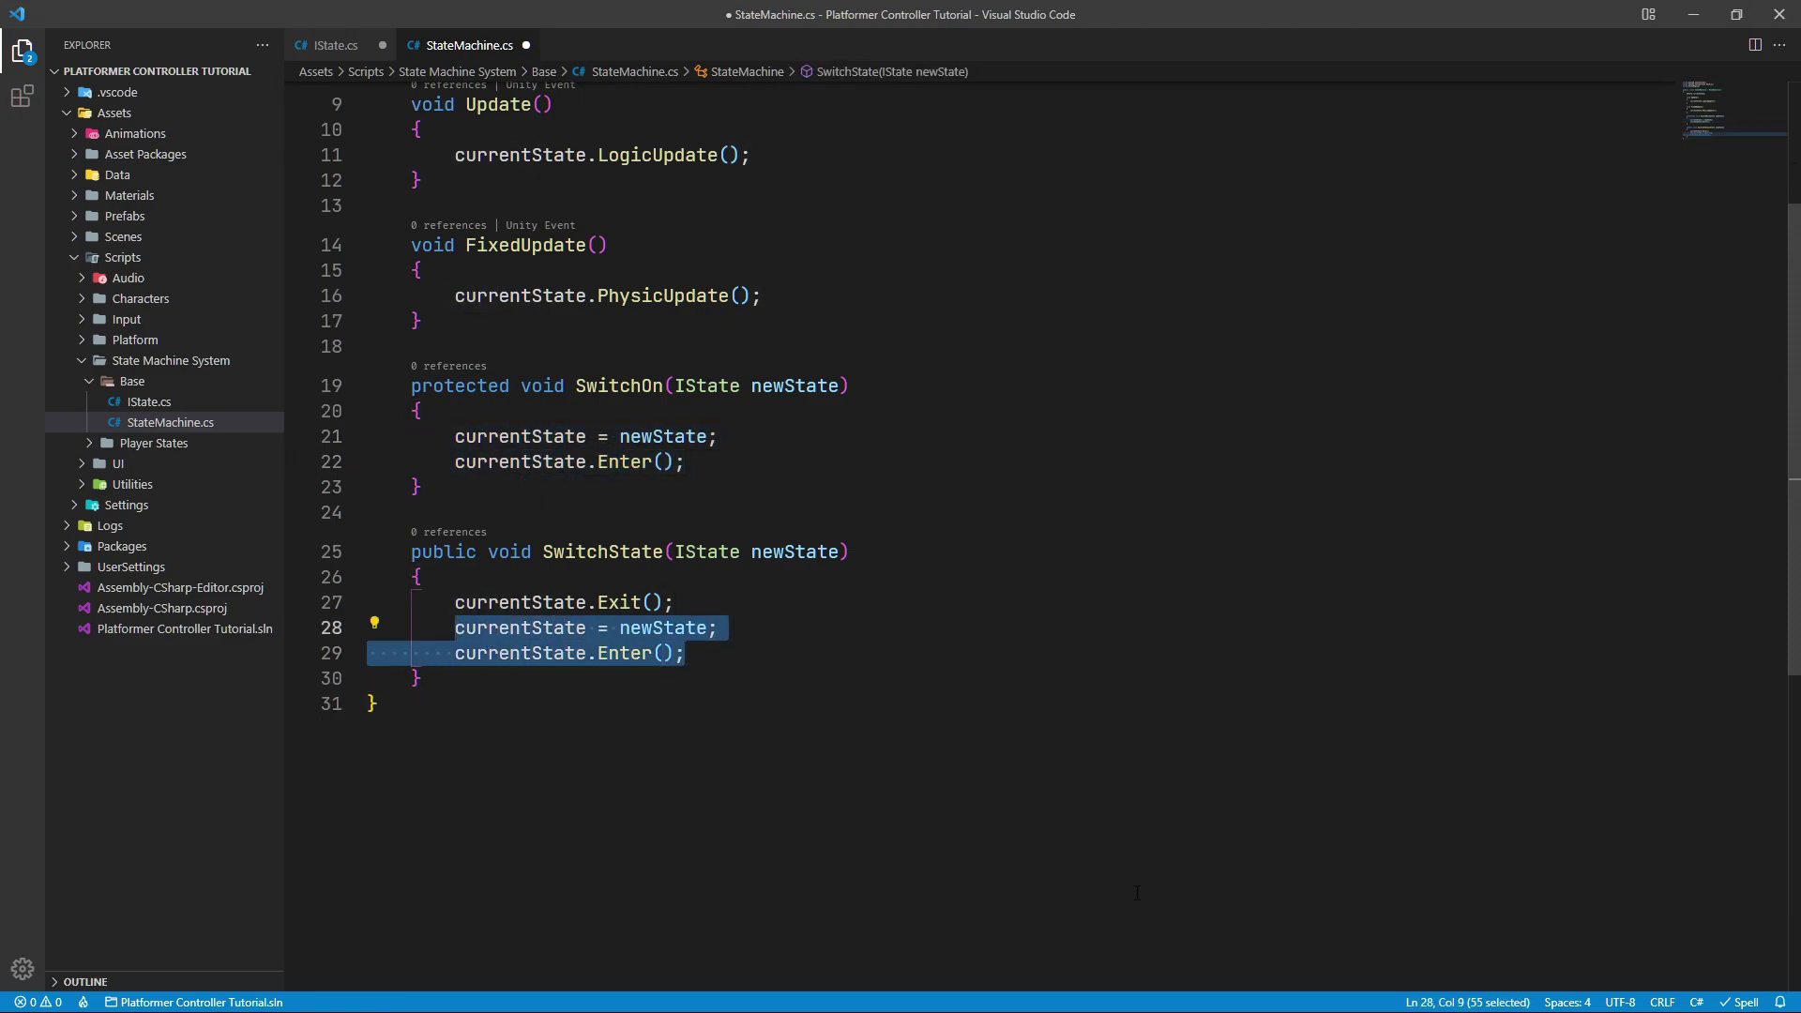
# Replace the selected lines with SwitchOn(newState); and return to the SwitchOn declaration
pyautogui.write('Swi')
pyautogui.press('Tab')
pyautogui.write('(ne')
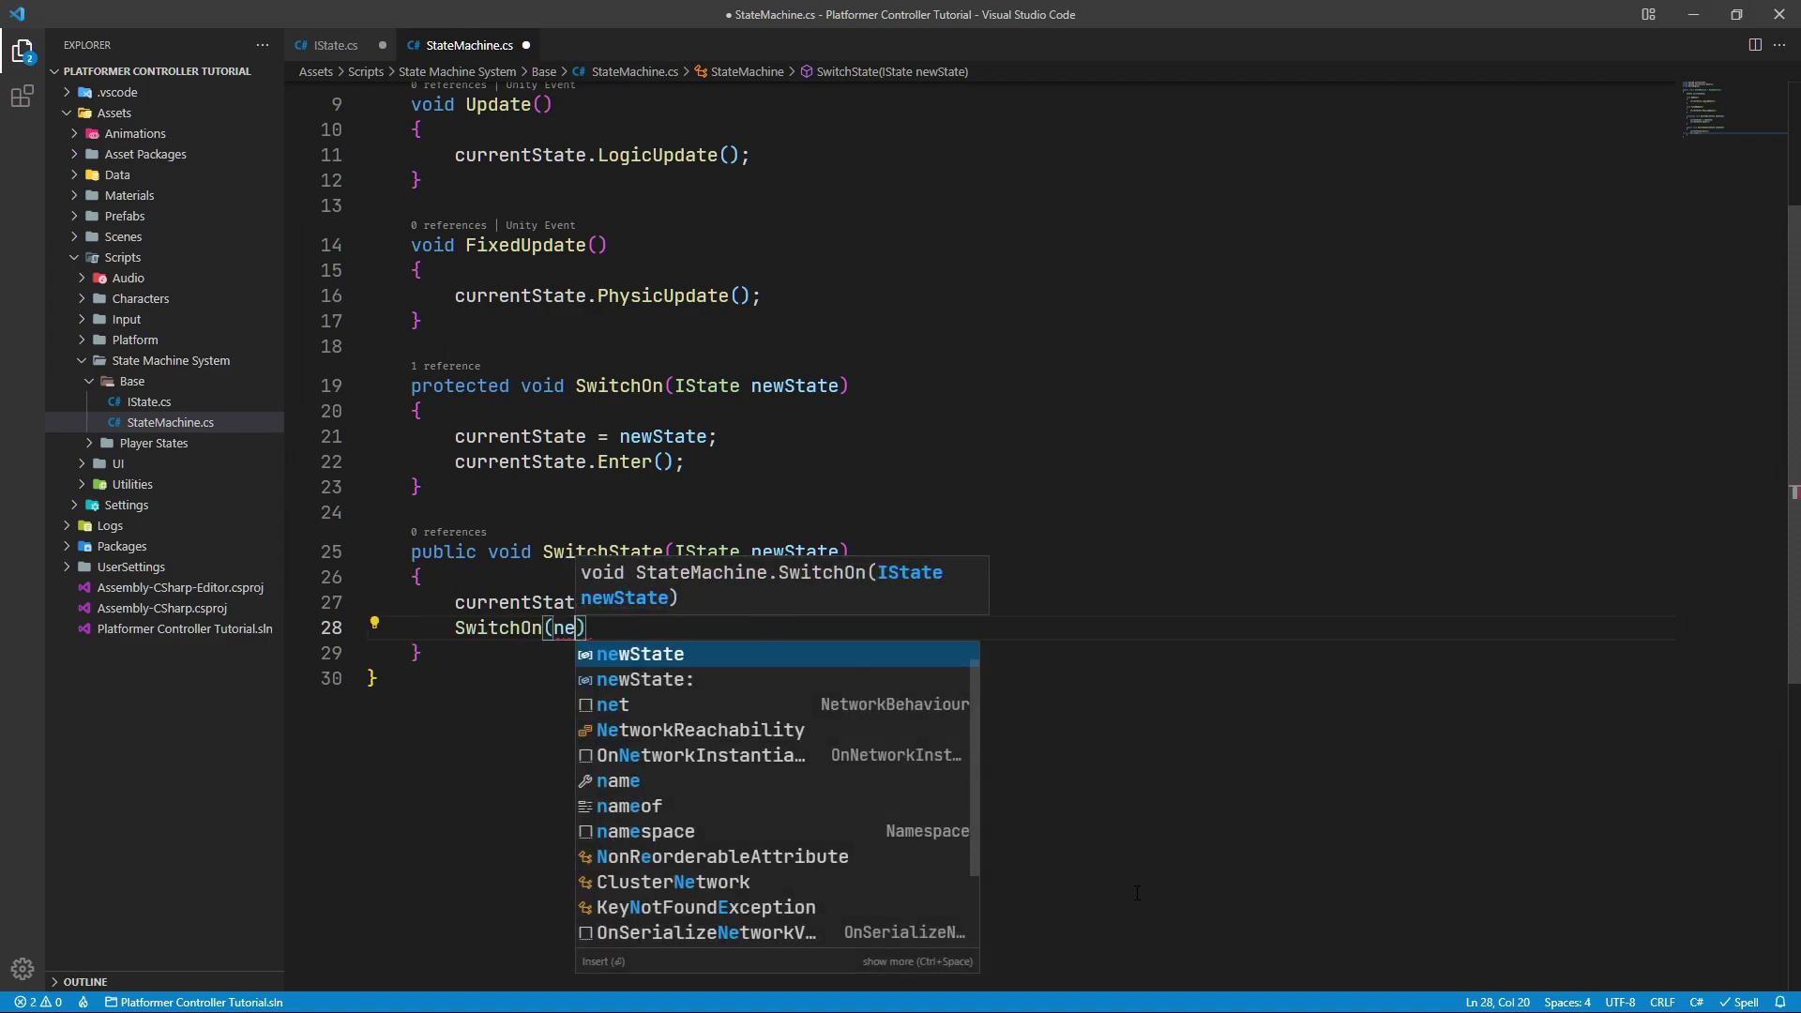
pyautogui.press('Tab')
pyautogui.write(');')
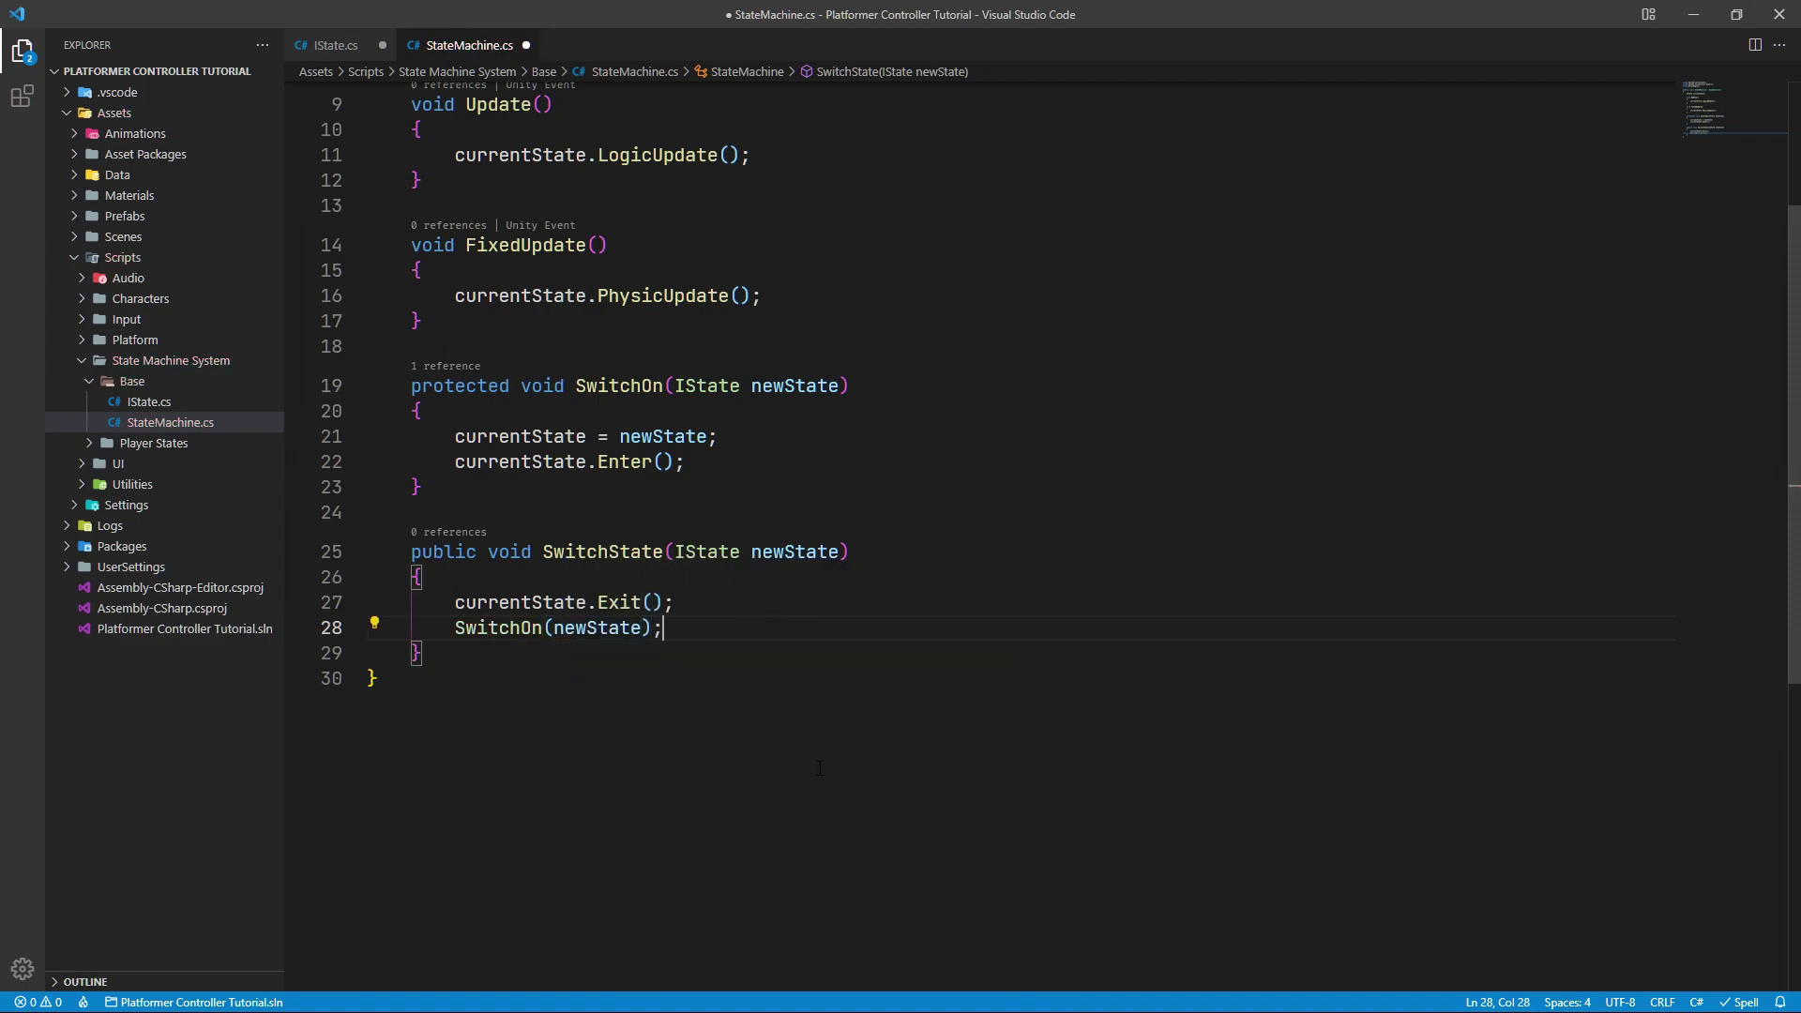
pyautogui.scroll(2, 820, 768)
pyautogui.scroll(2, 820, 769)
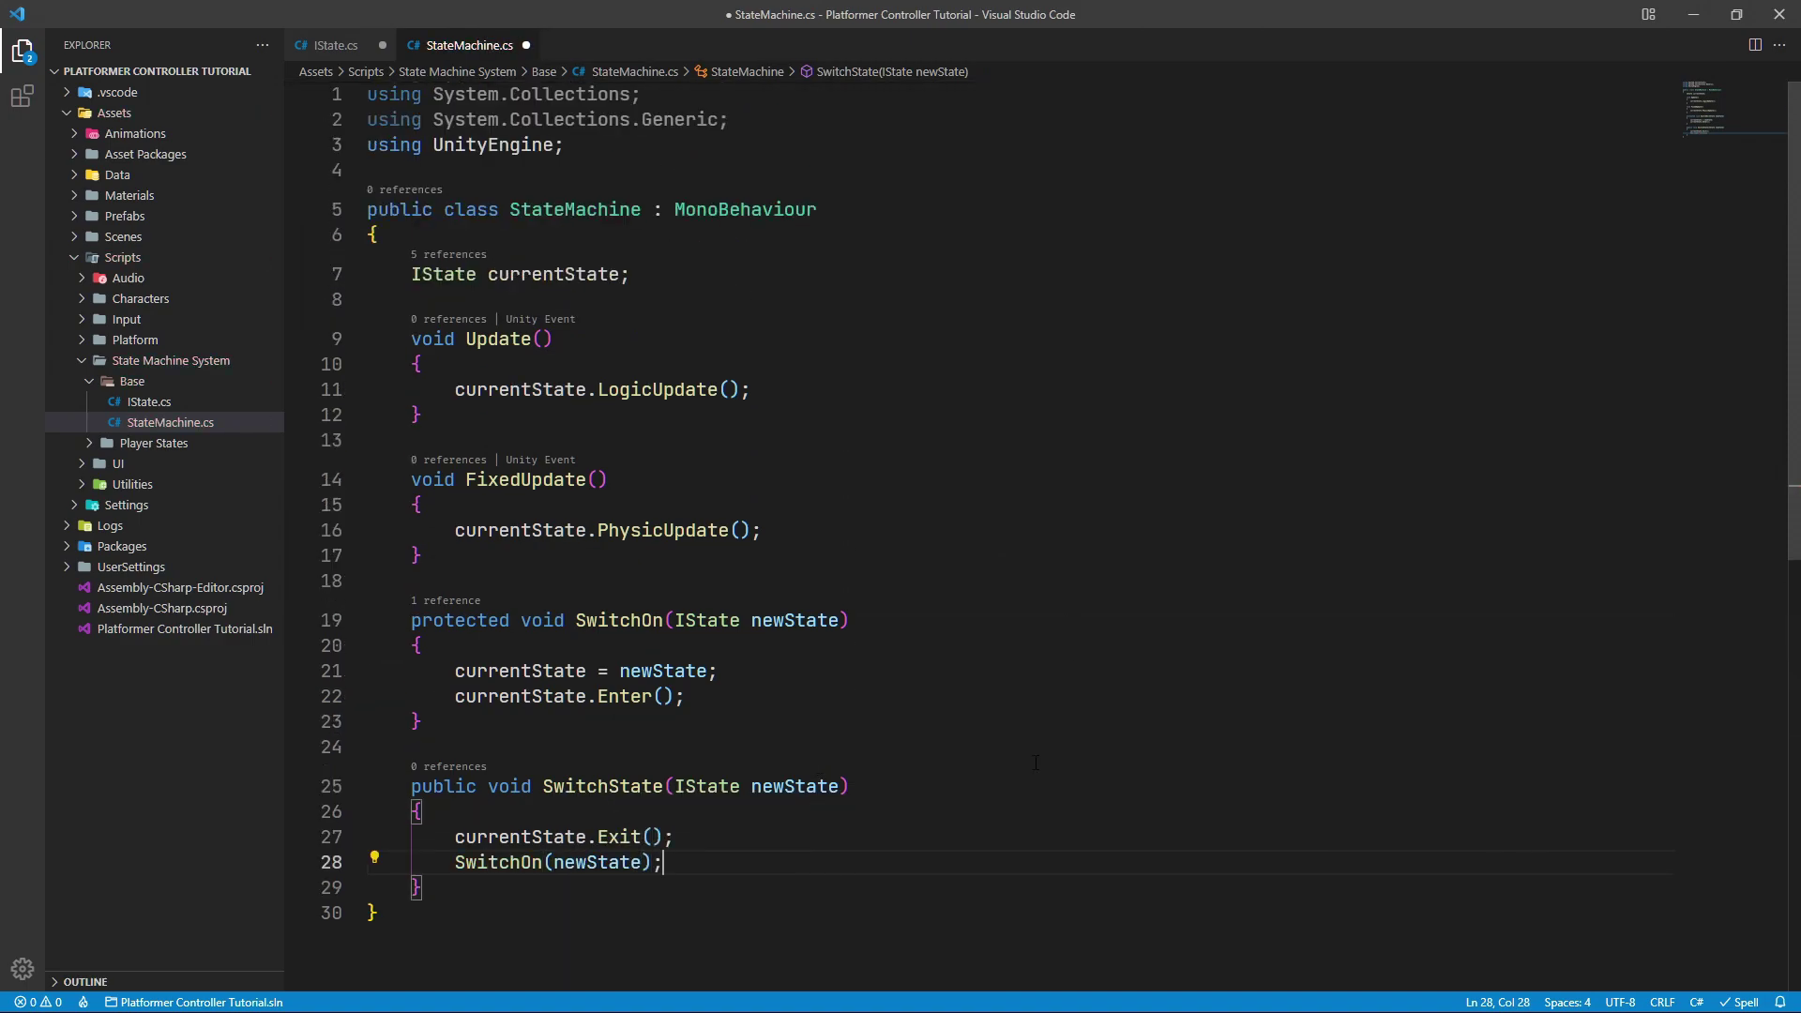
pyautogui.click(852, 620)
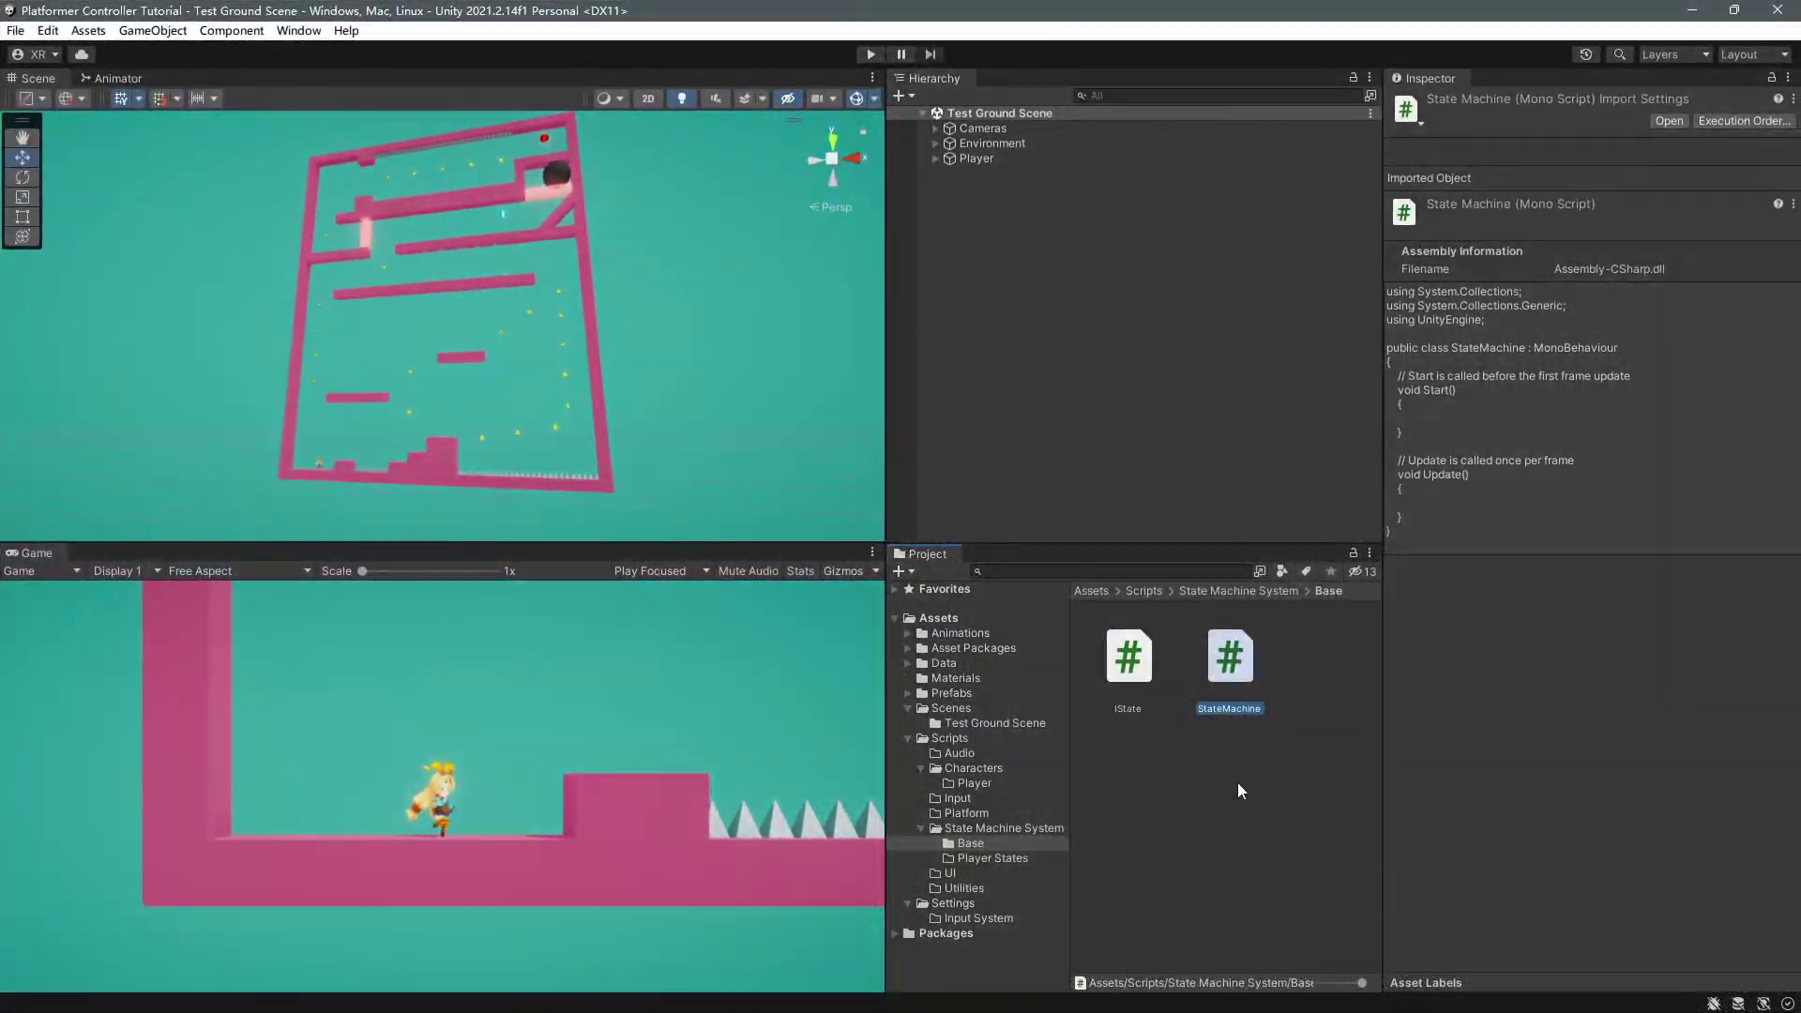
# Create a C# script named PlayerStateMachine in the Player States folder
pyautogui.click(1240, 730)
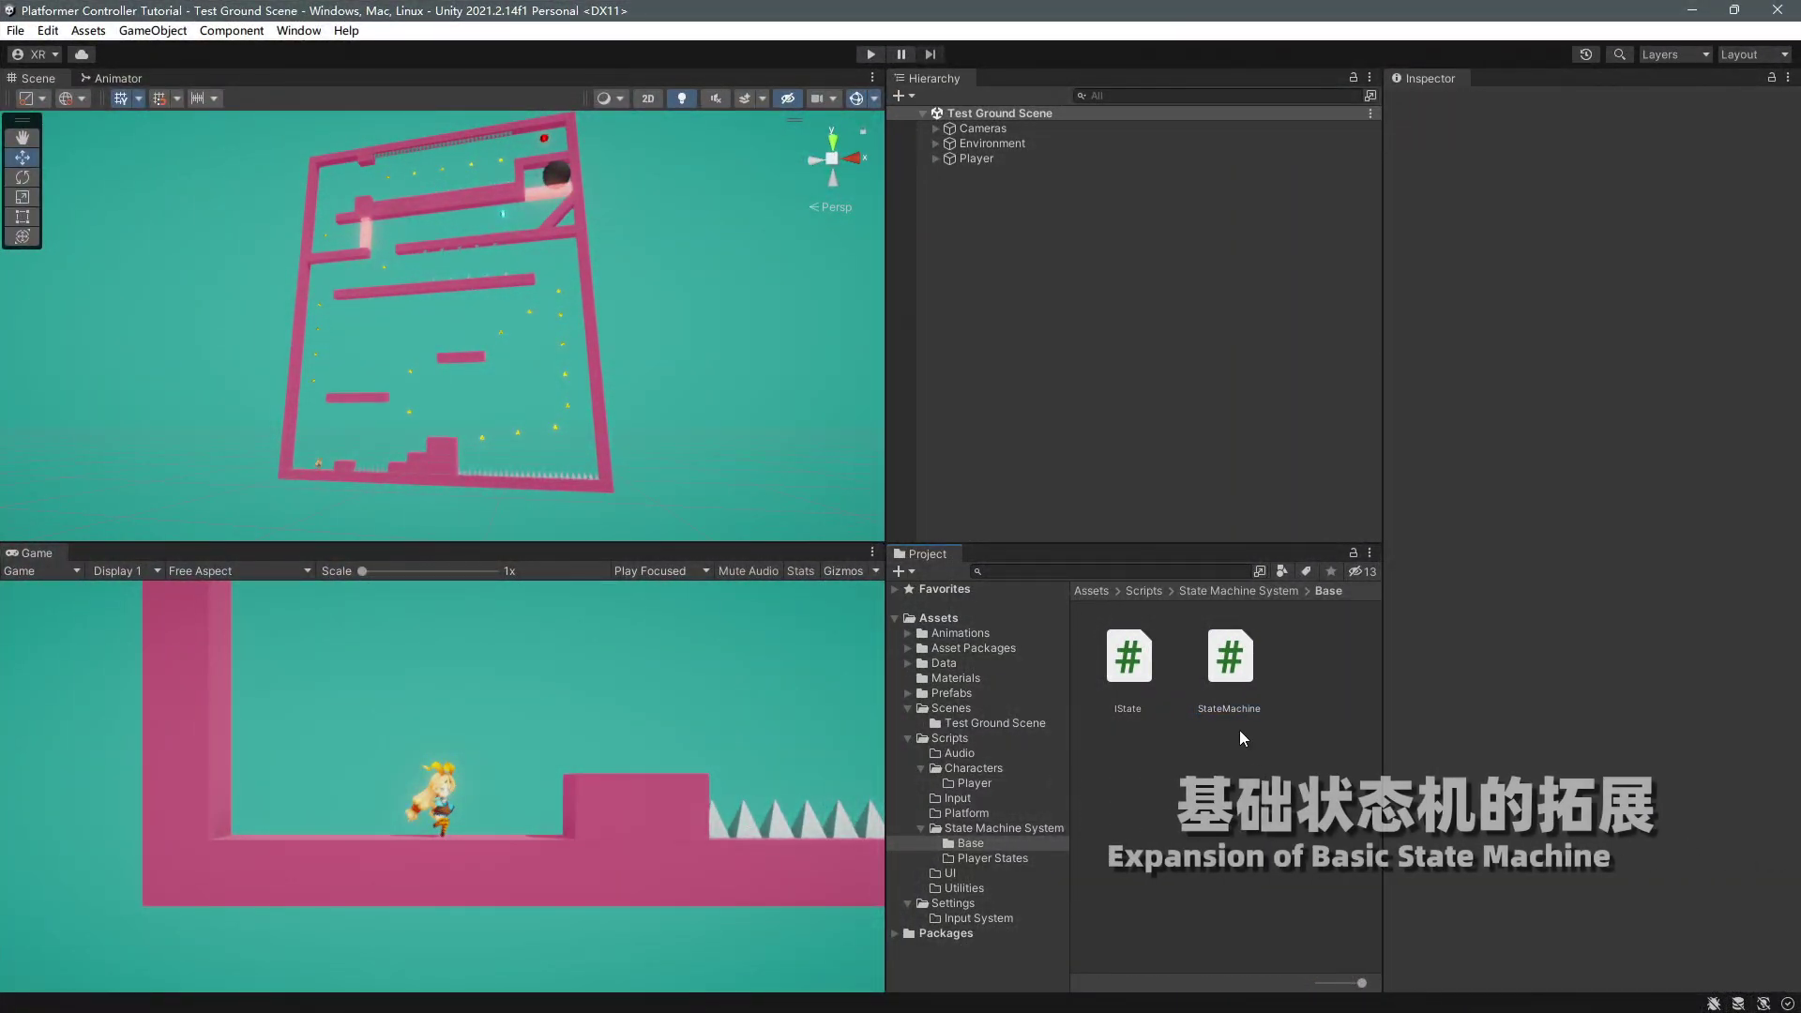
pyautogui.click(976, 158)
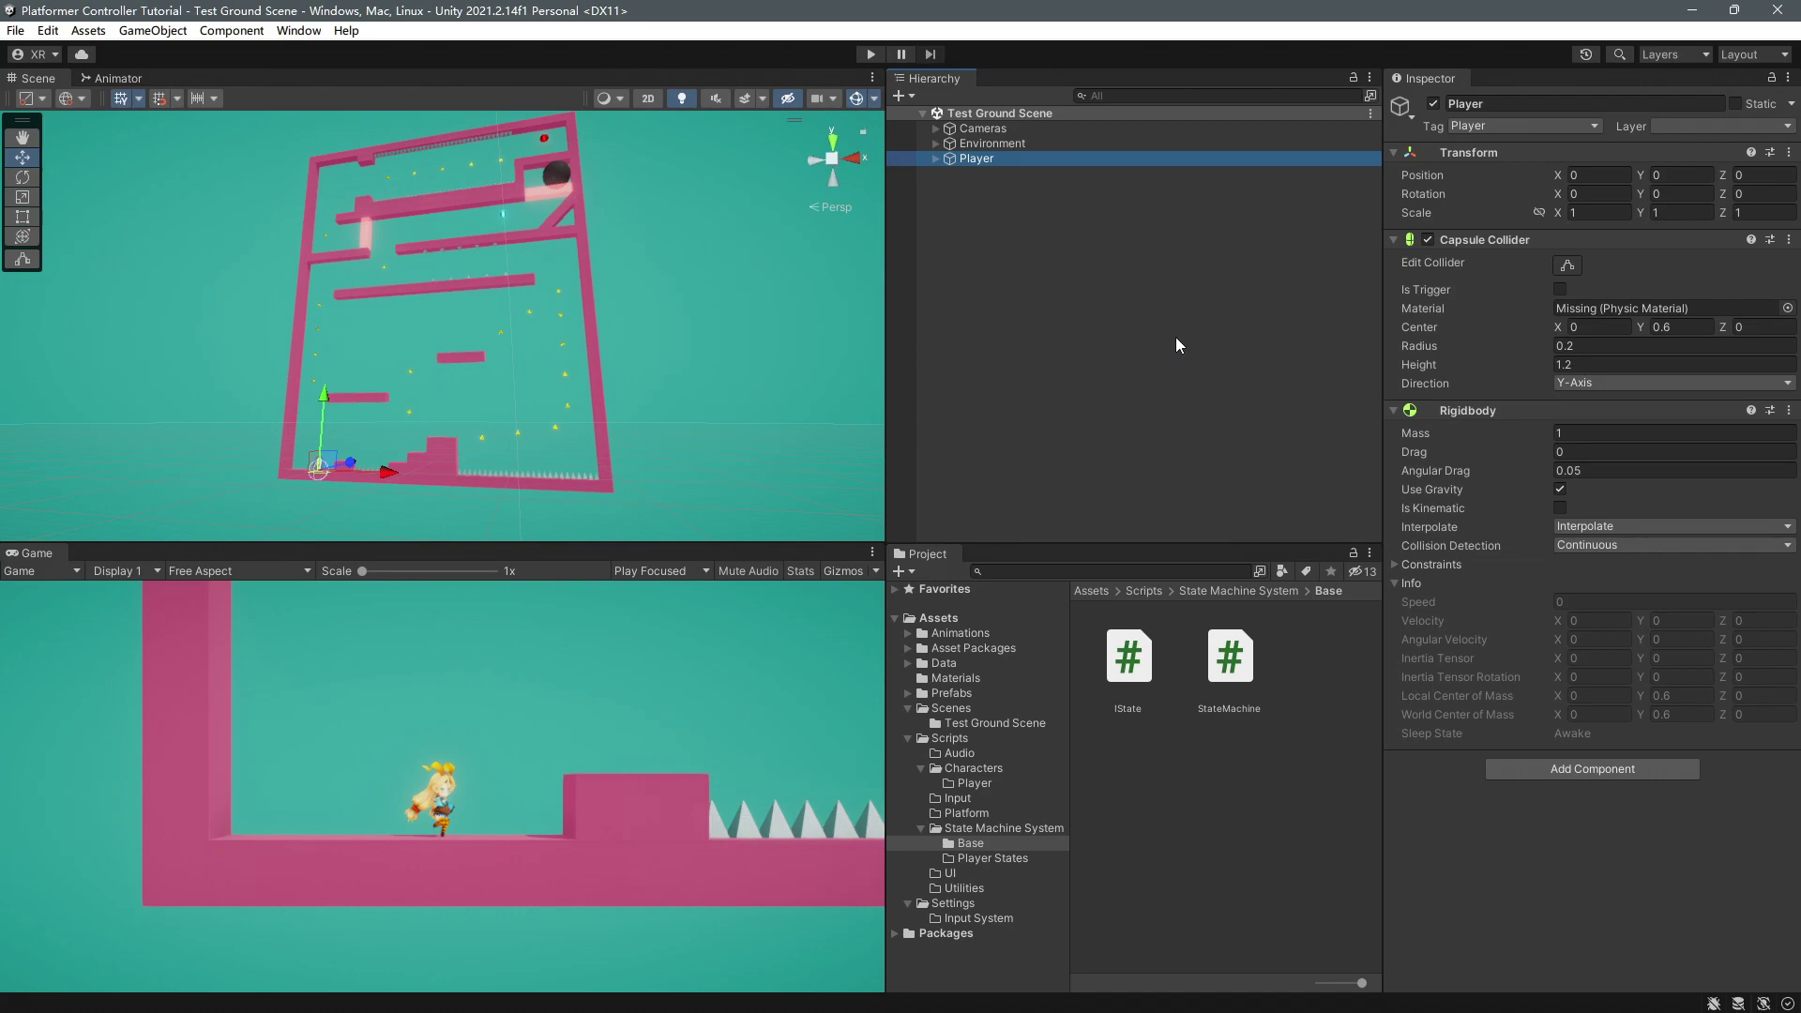
pyautogui.click(1009, 859)
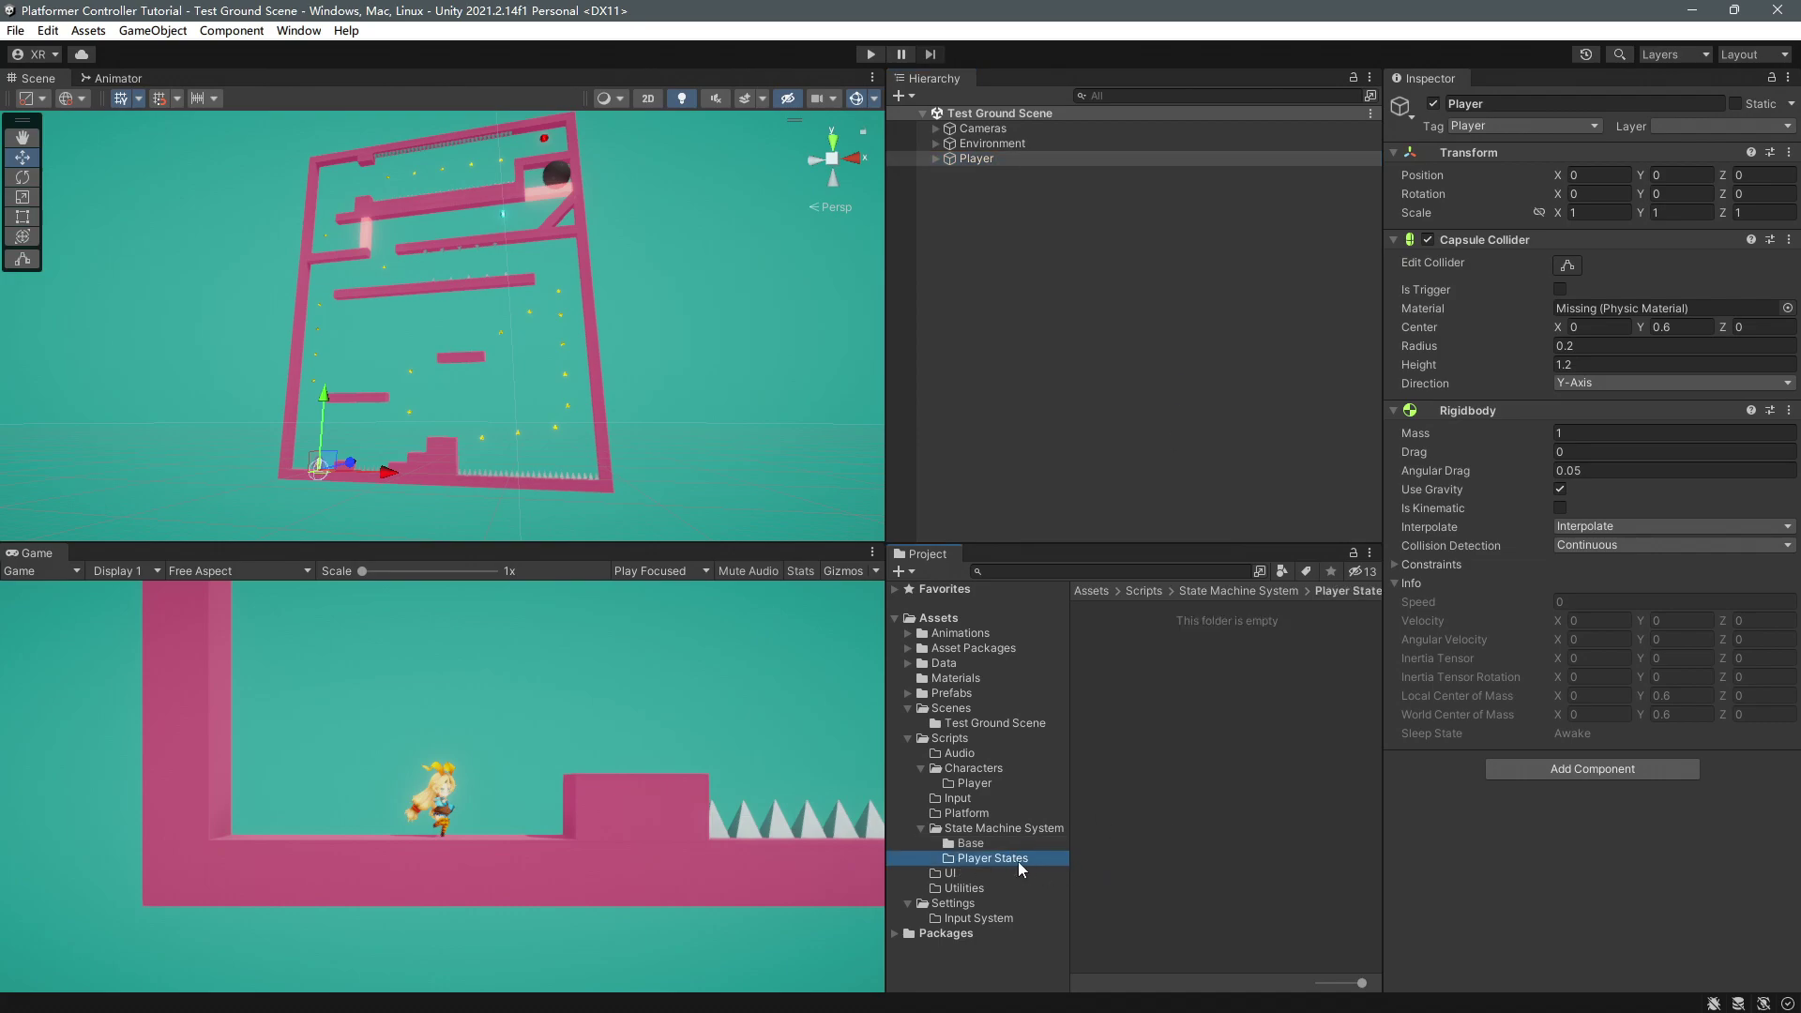
pyautogui.rightClick(1218, 762)
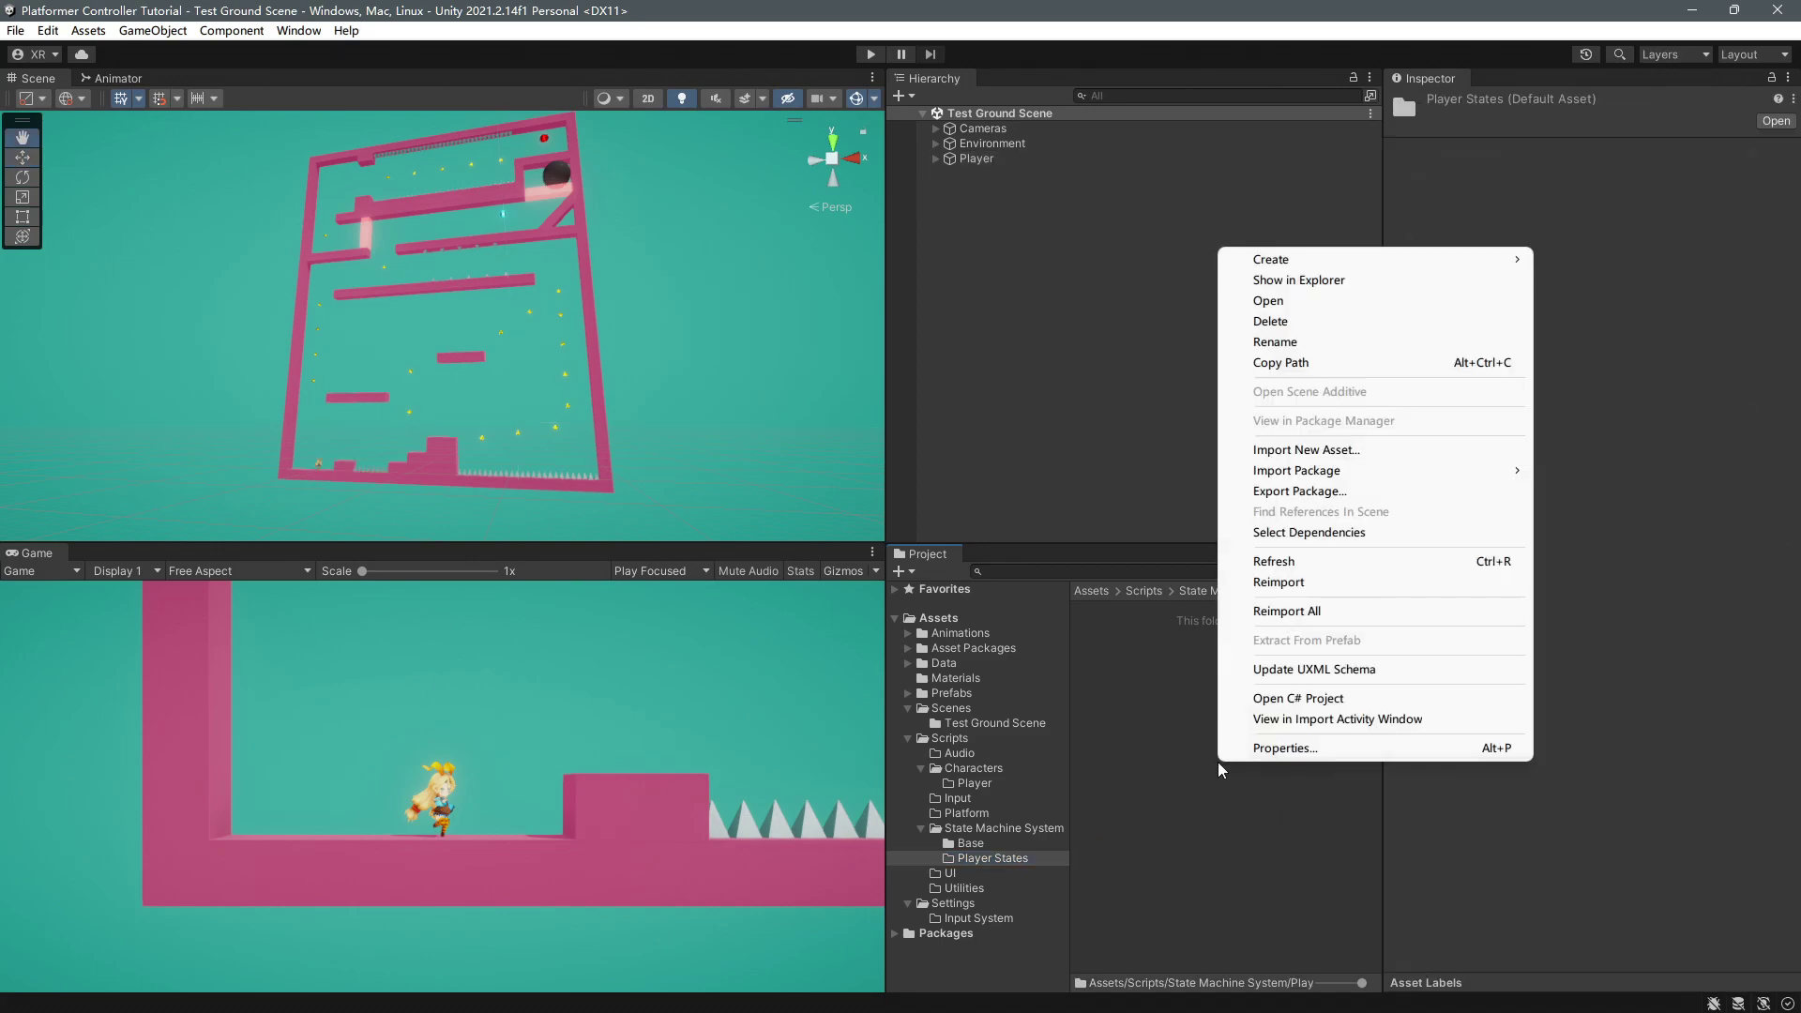
pyautogui.moveTo(1258, 249)
pyautogui.click(1595, 181)
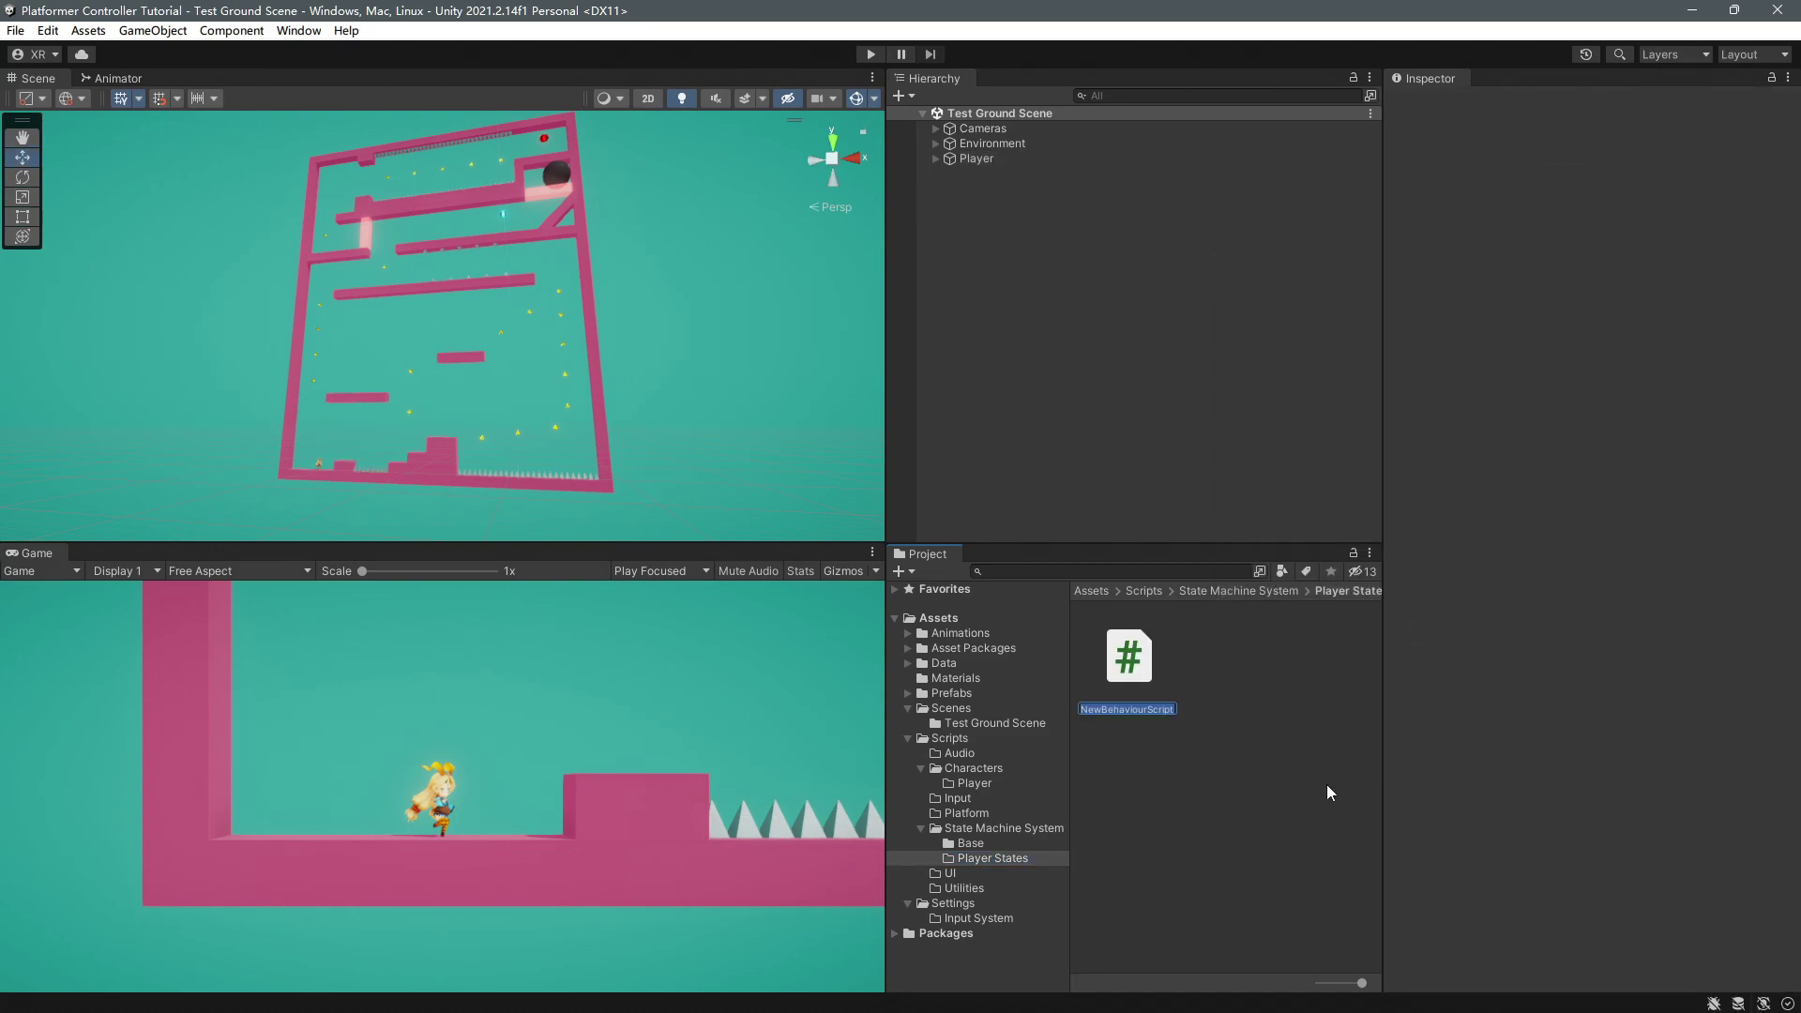
pyautogui.write('PlayerStateMachine')
pyautogui.press('Return')
# Create a second C# script named PlayerState in the same folder
pyautogui.rightClick(1232, 821)
pyautogui.moveTo(1258, 302)
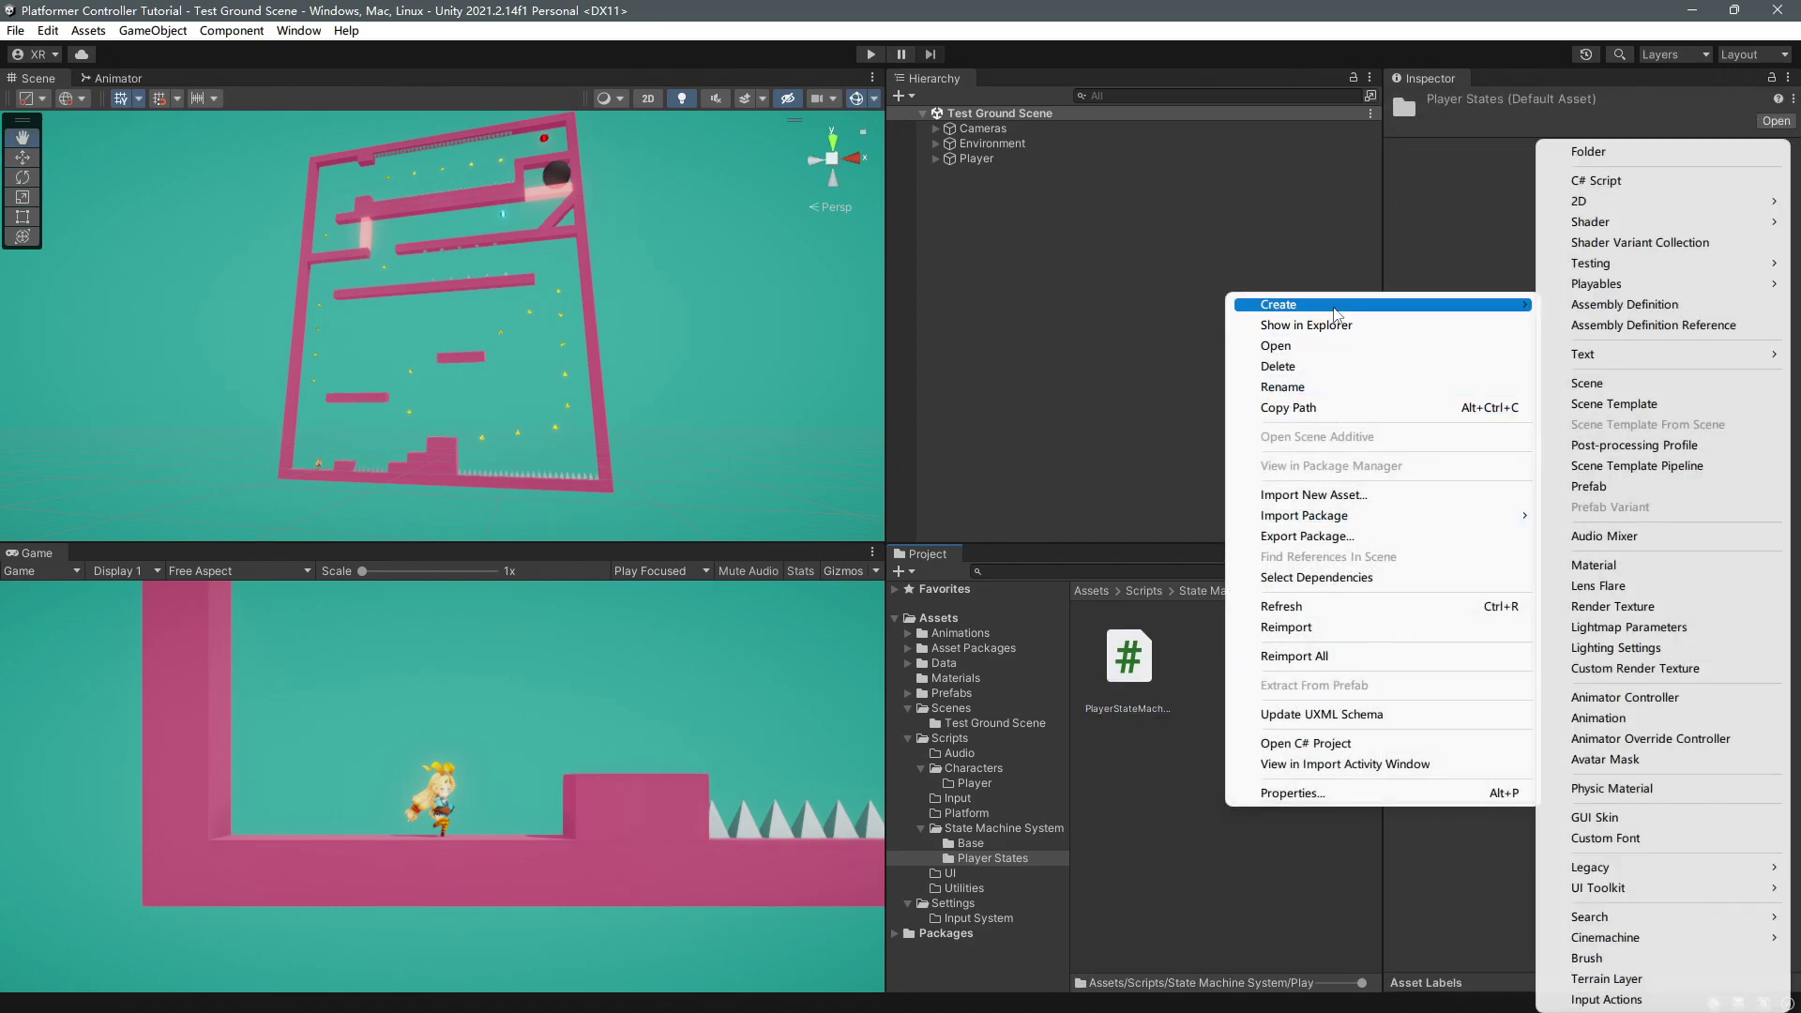
pyautogui.click(1595, 181)
pyautogui.write('PlayerState')
pyautogui.press('Return')
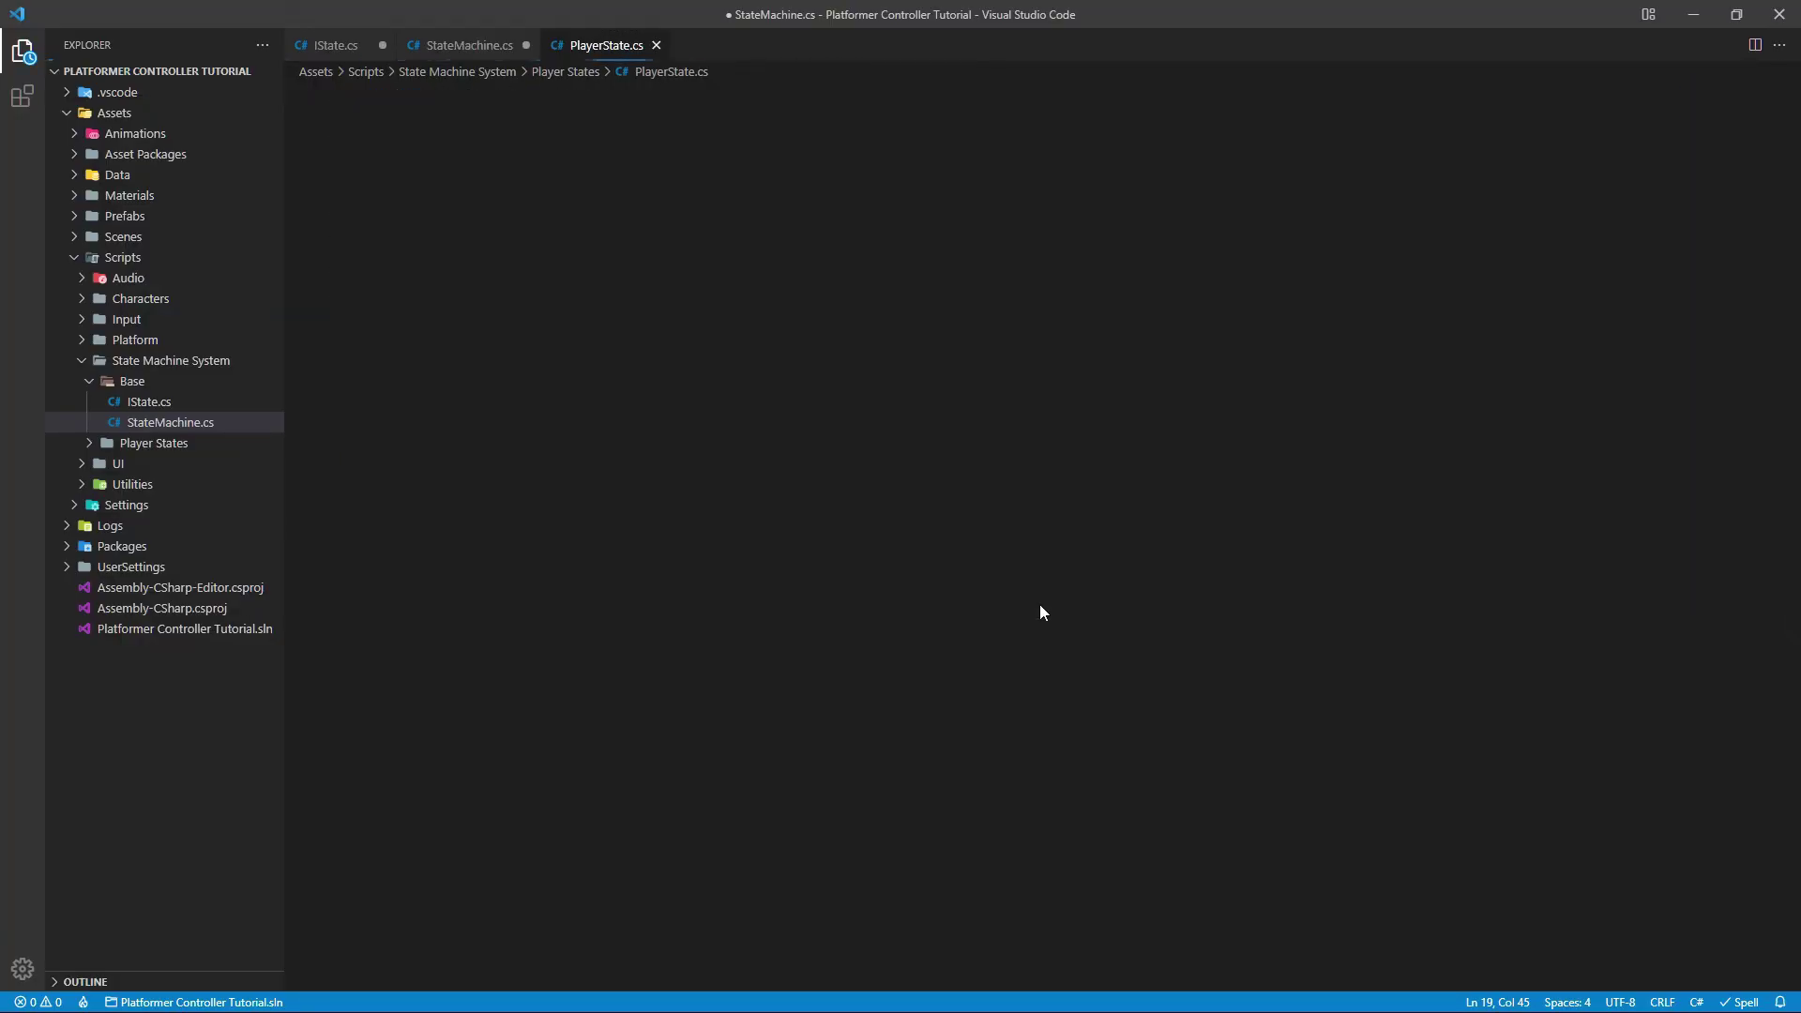
# Remove the template Start and Update code and declare PlayerState as ScriptableObject, IState
pyautogui.moveTo(411, 289); pyautogui.dragTo(588, 433)
pyautogui.press('BackSpace')
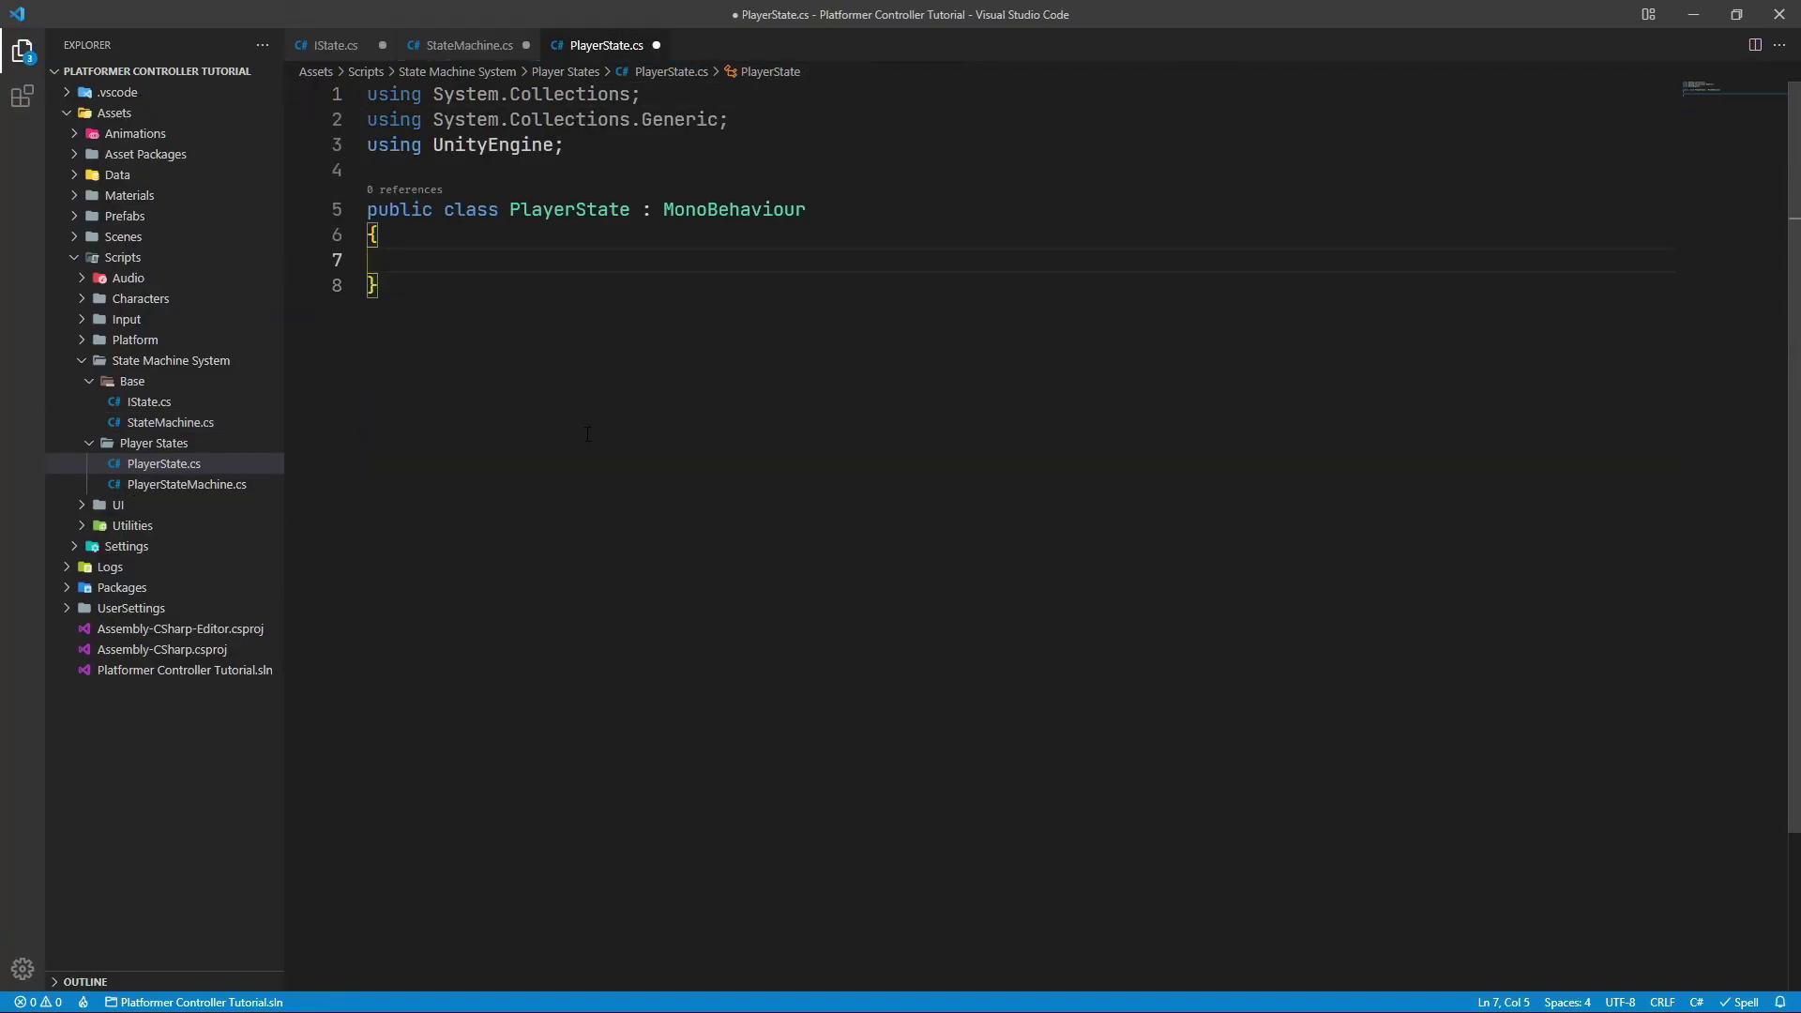
pyautogui.click(823, 203)
pyautogui.write(',Is')
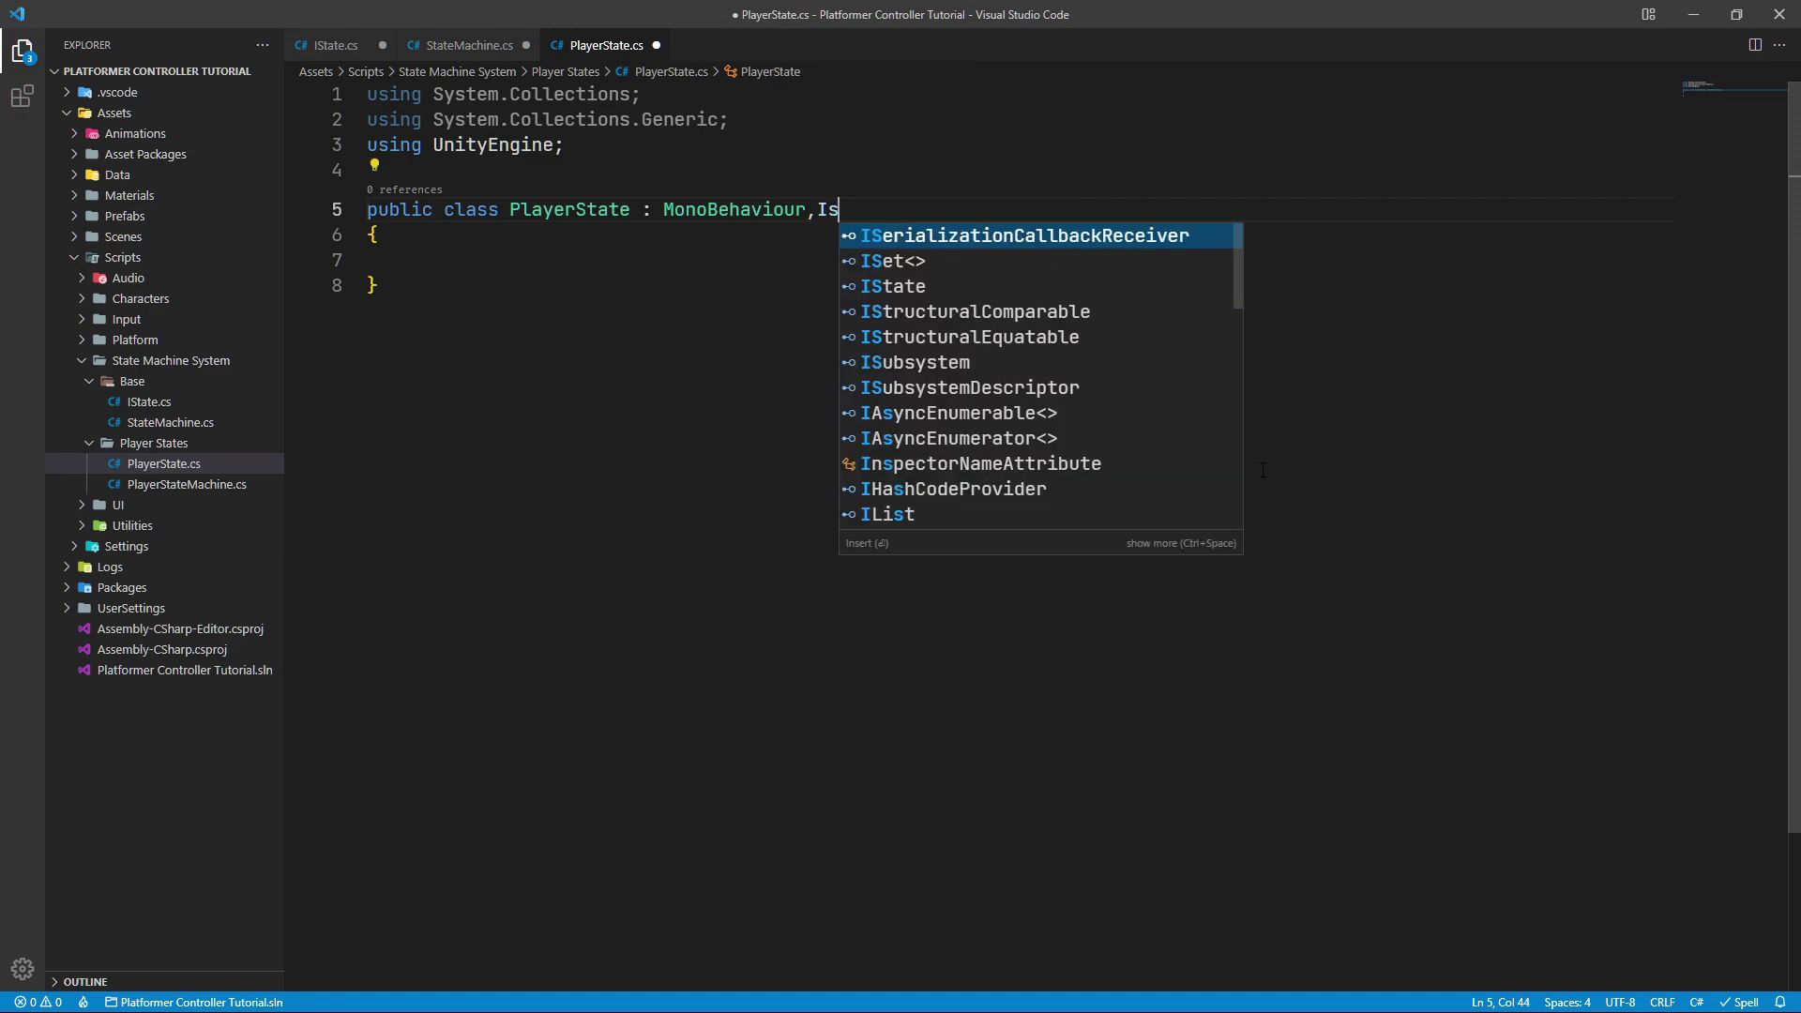
pyautogui.write('tate')
pyautogui.press('Return')
pyautogui.doubleClick(798, 208)
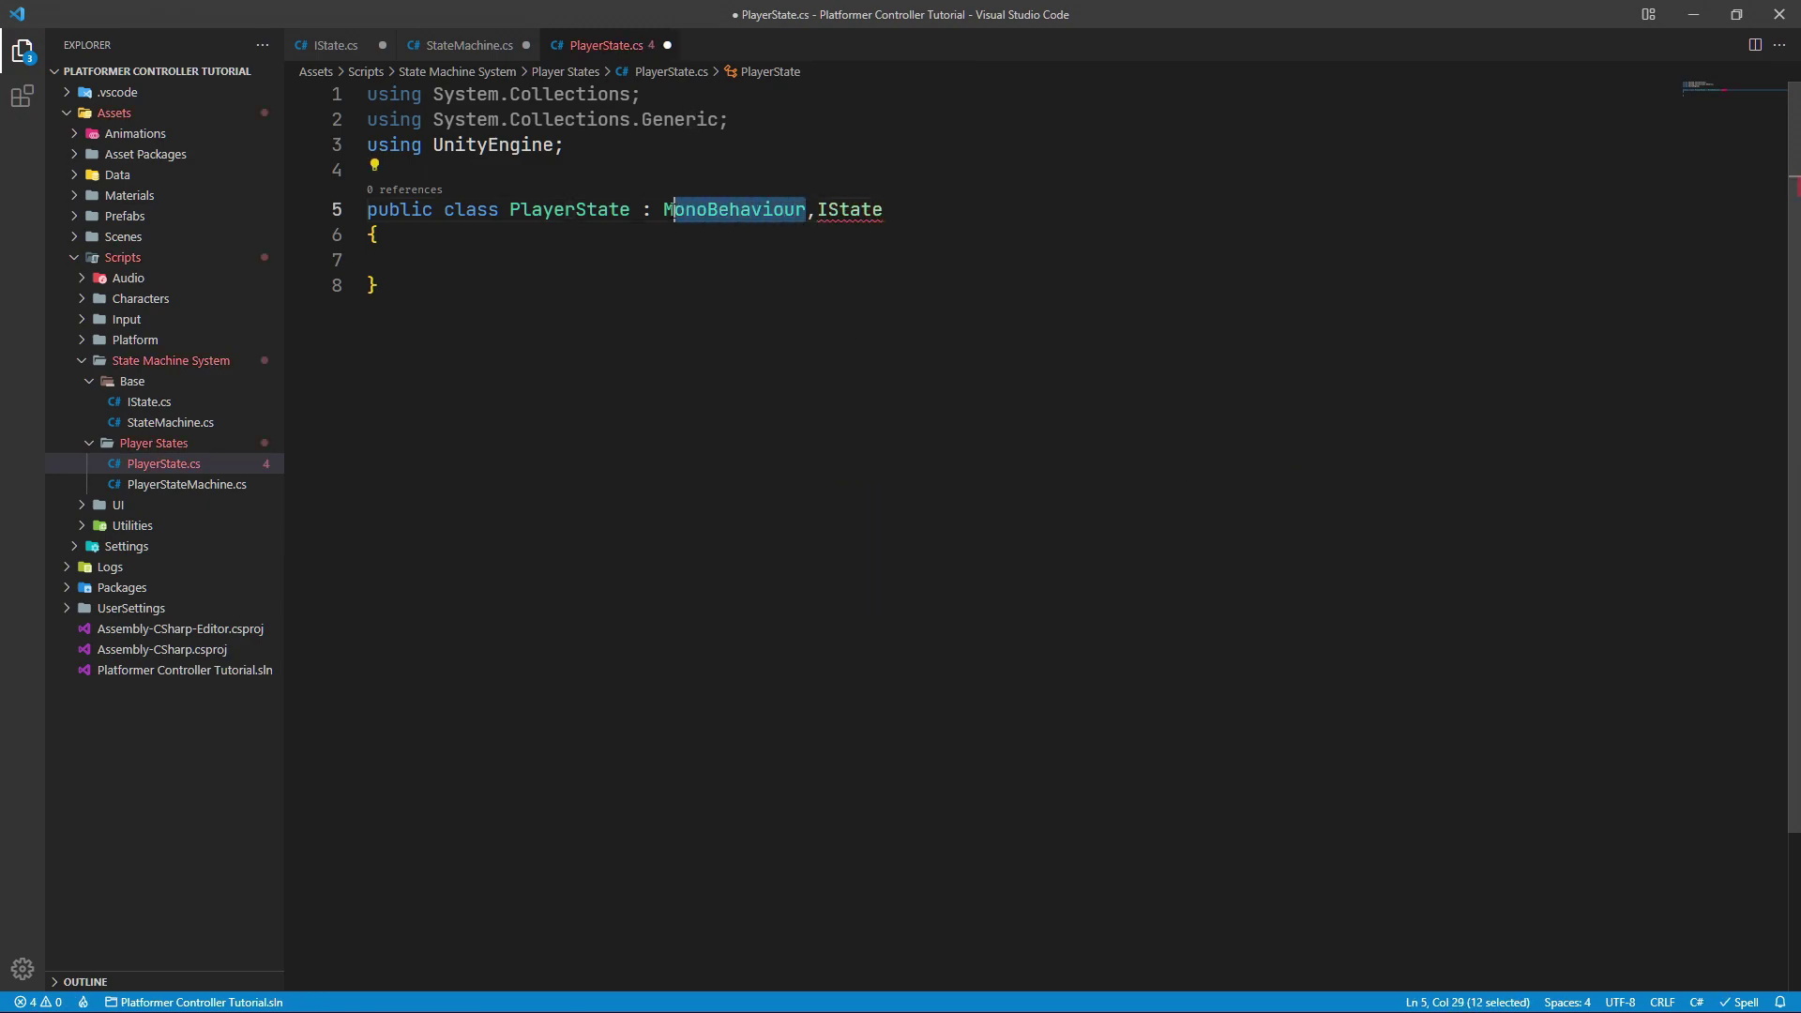
pyautogui.write('Scir')
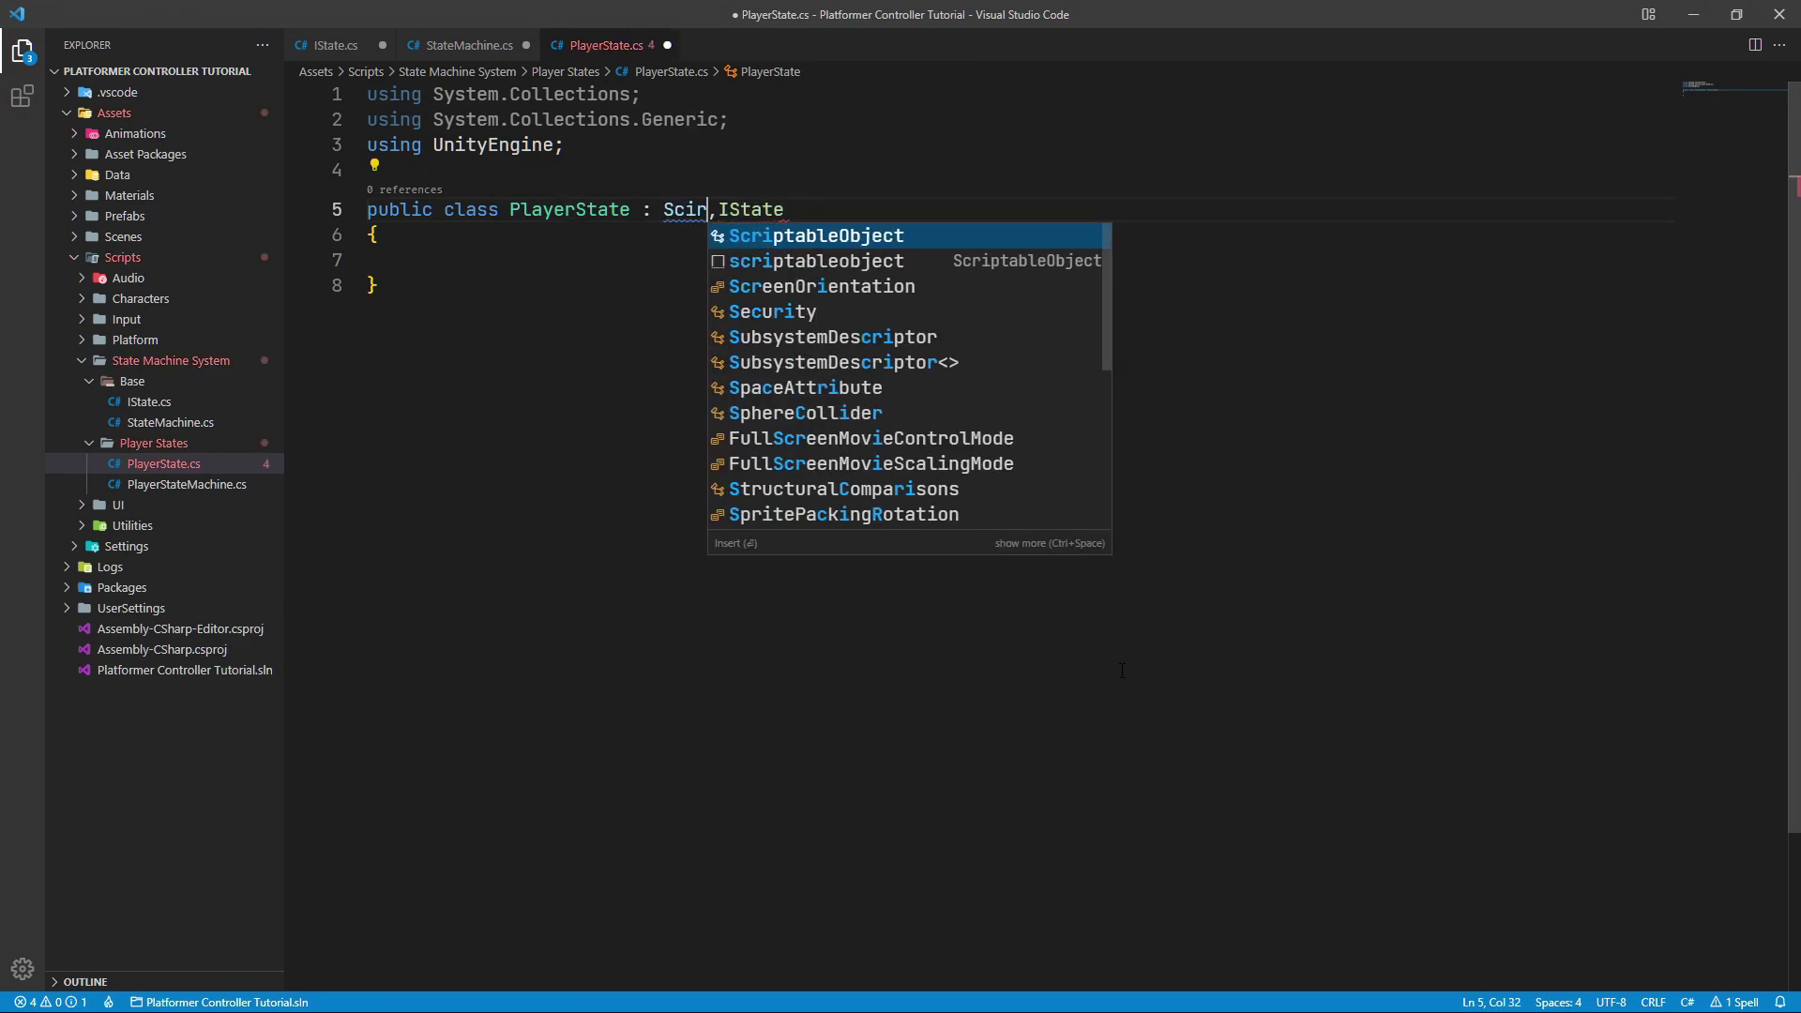
pyautogui.press('Return')
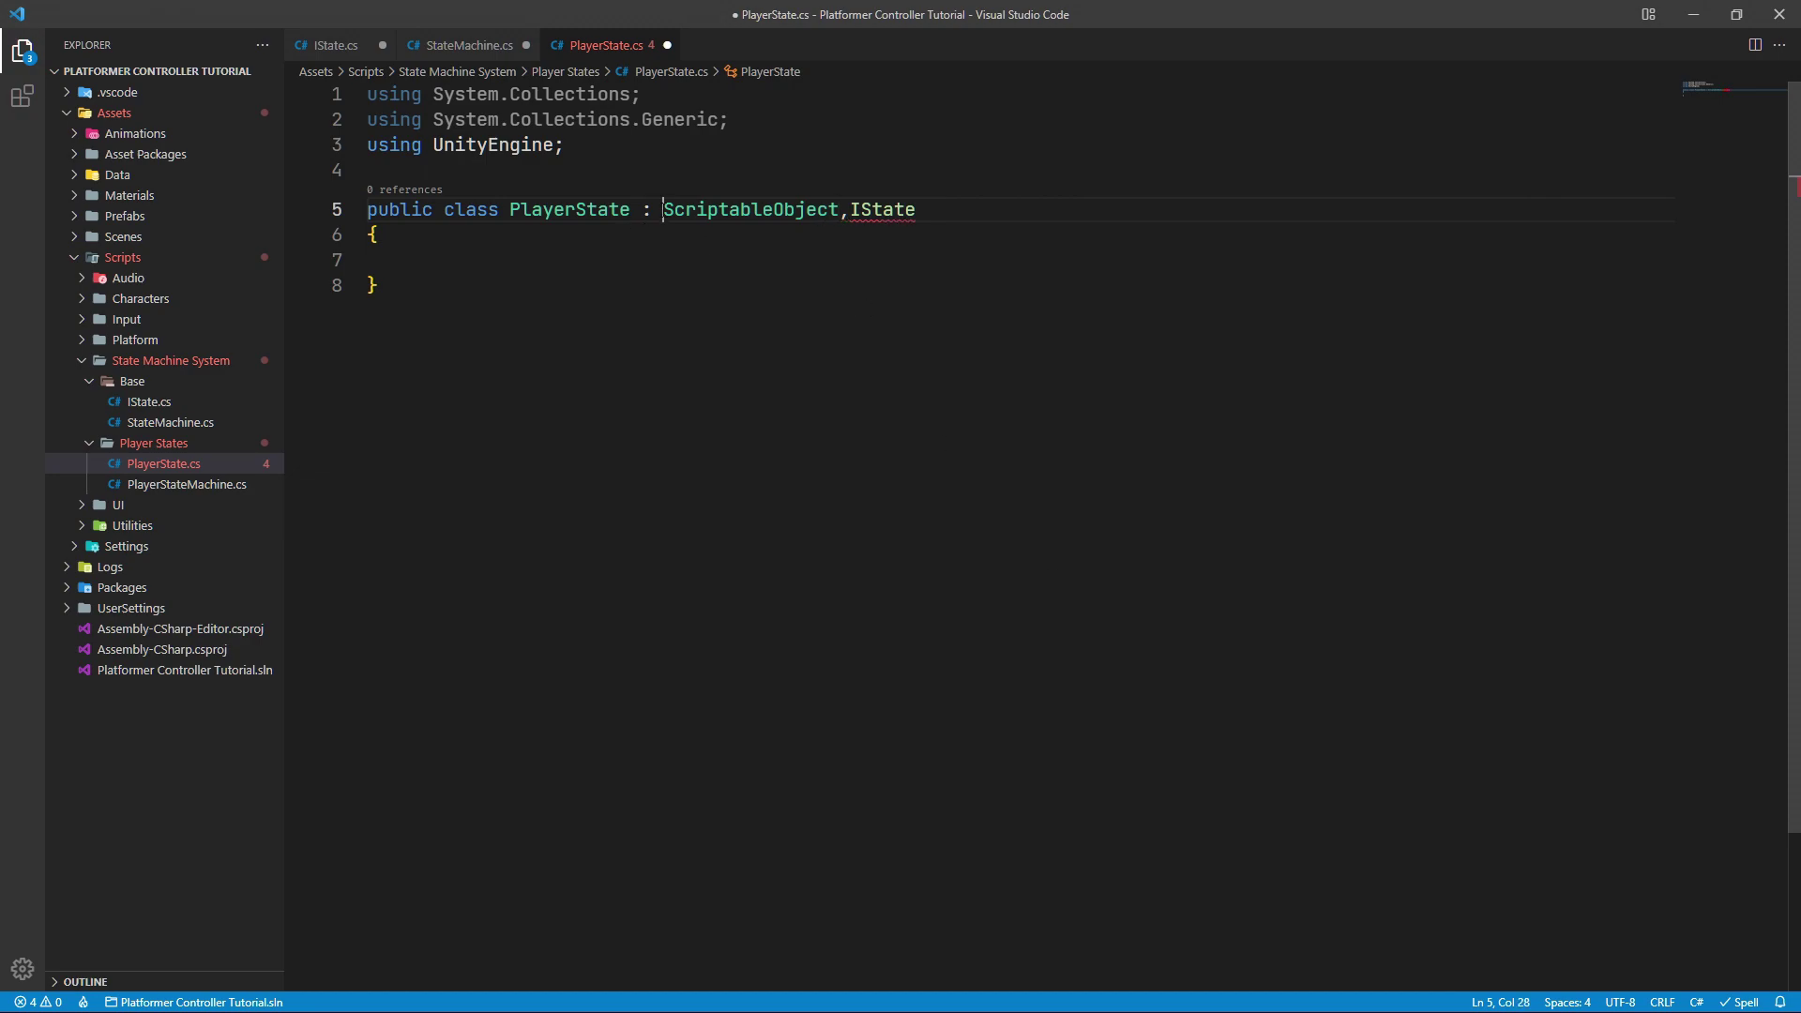
# Use the quick fix on IState to generate its interface methods
pyautogui.moveTo(665, 210); pyautogui.dragTo(840, 209)
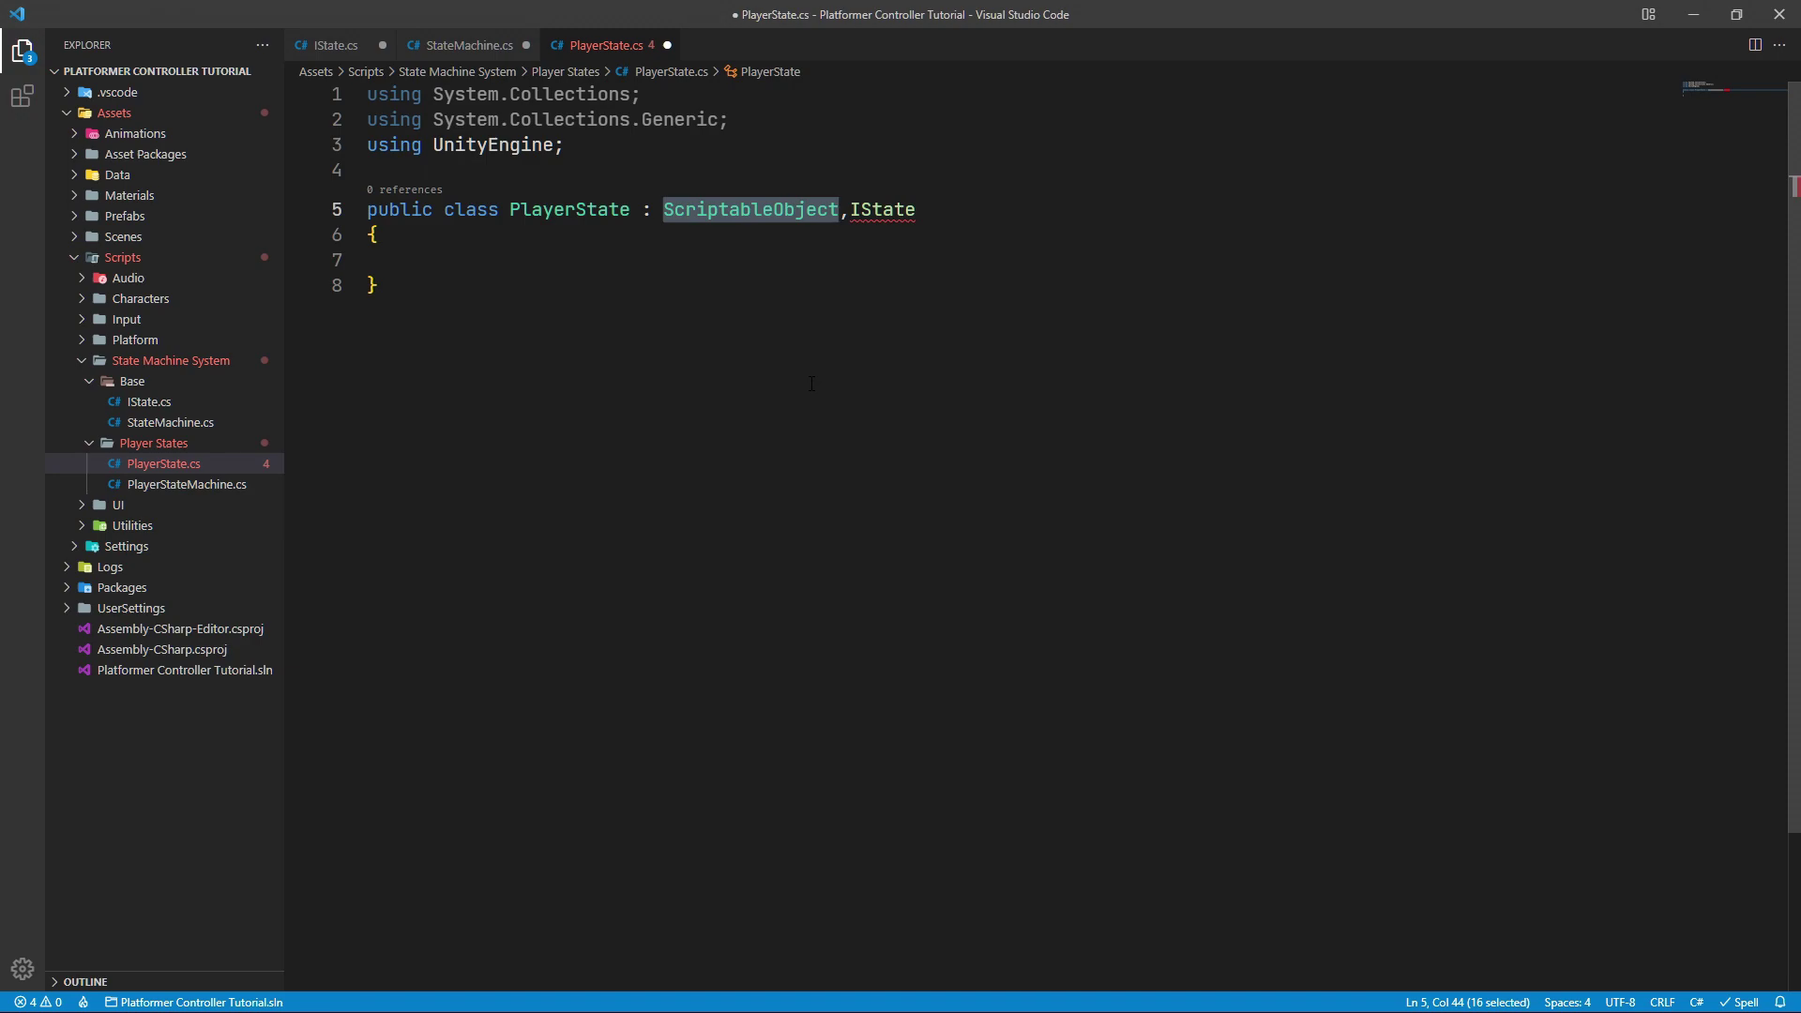
pyautogui.click(894, 209)
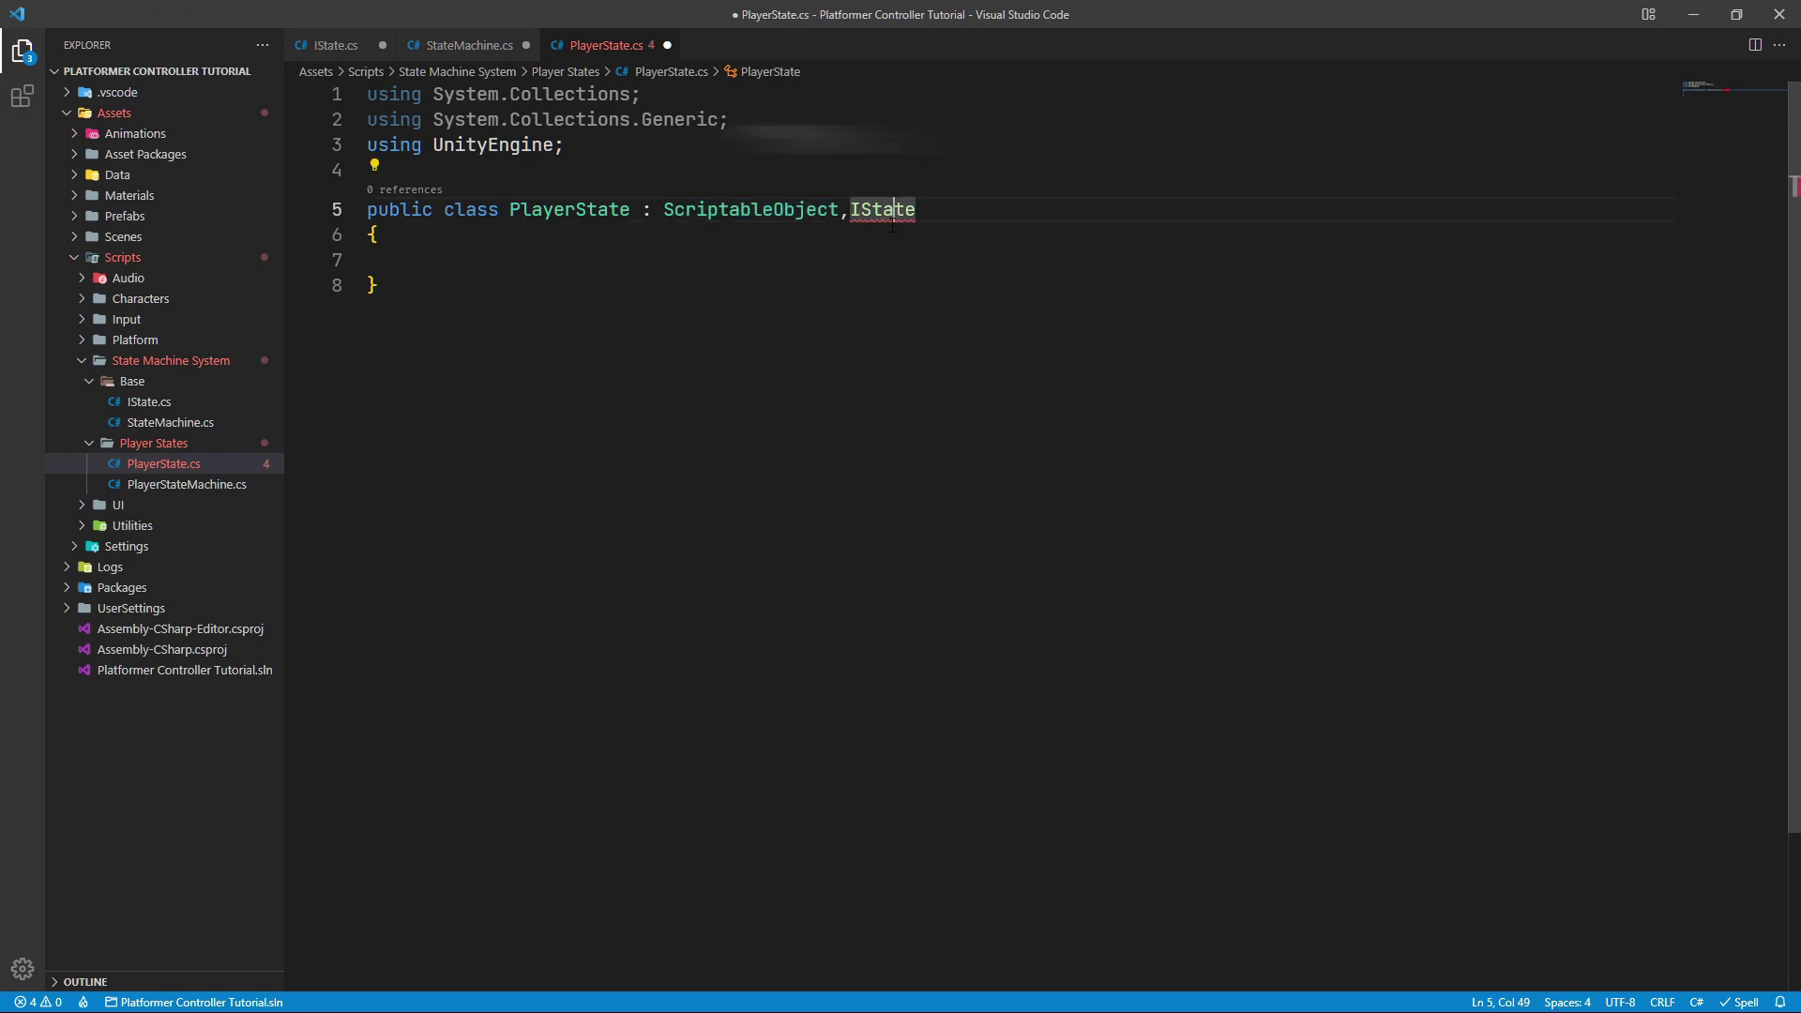
pyautogui.click(375, 165)
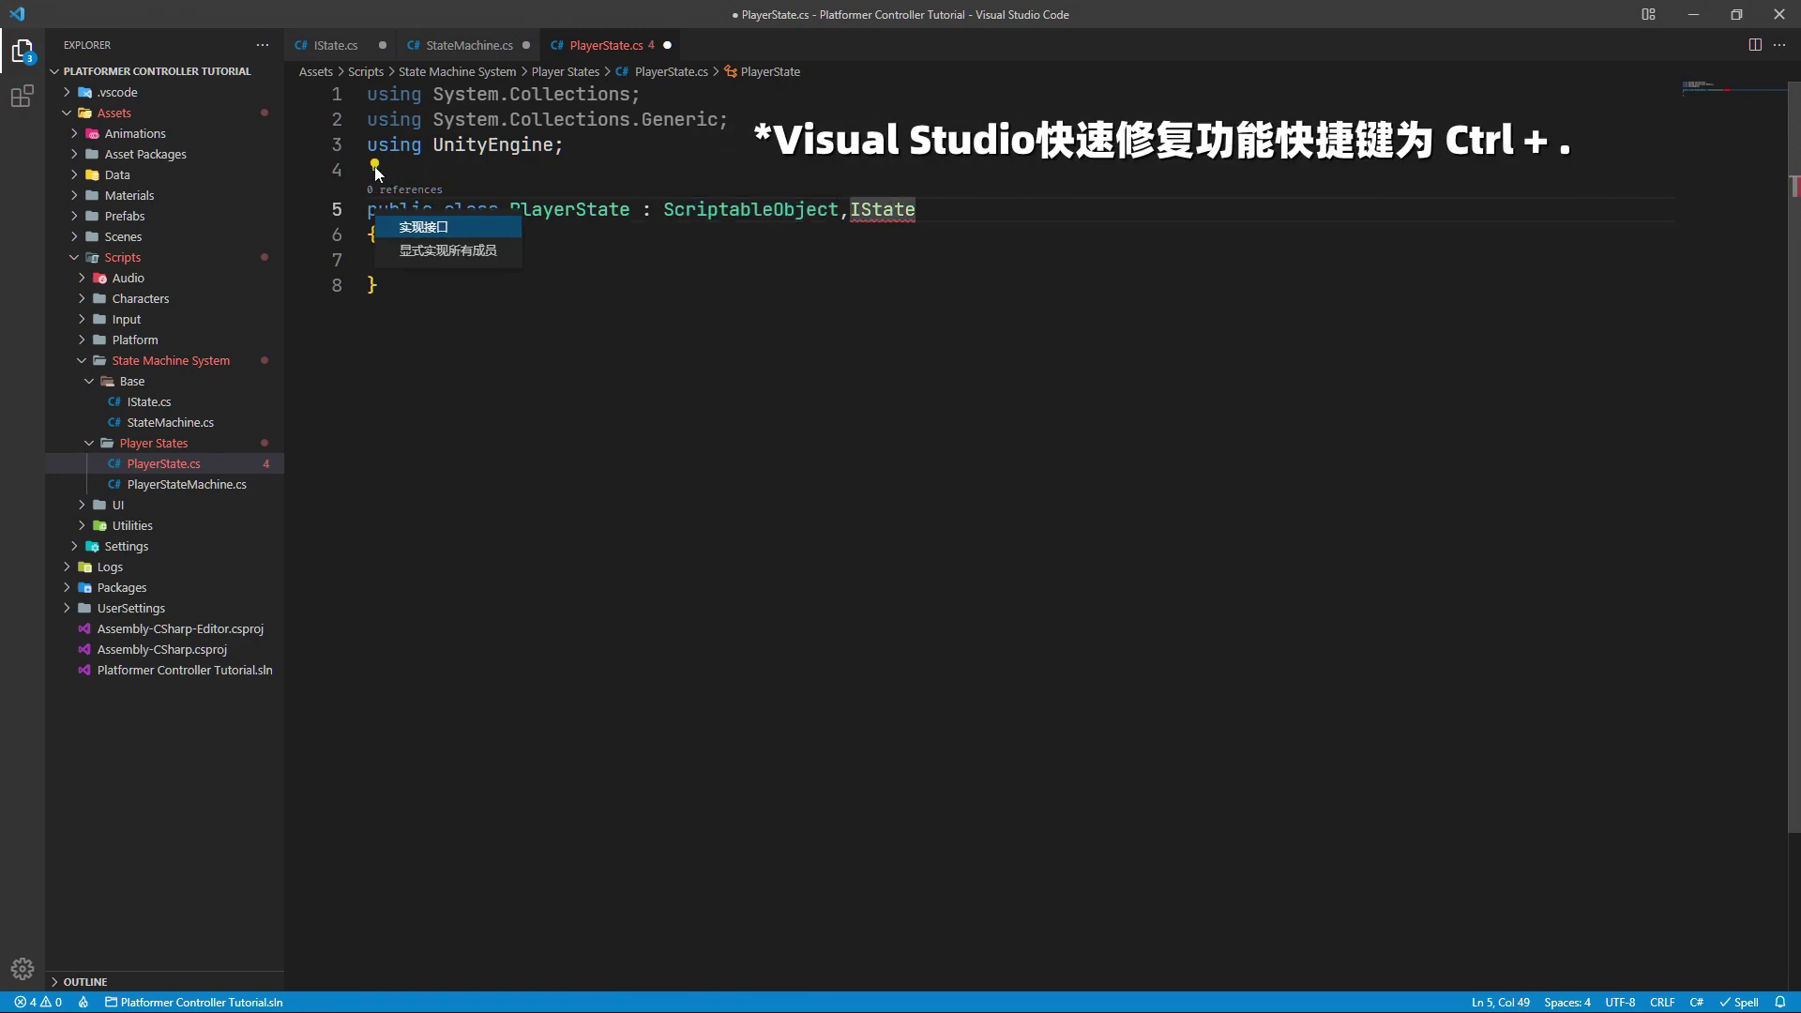
pyautogui.click(474, 230)
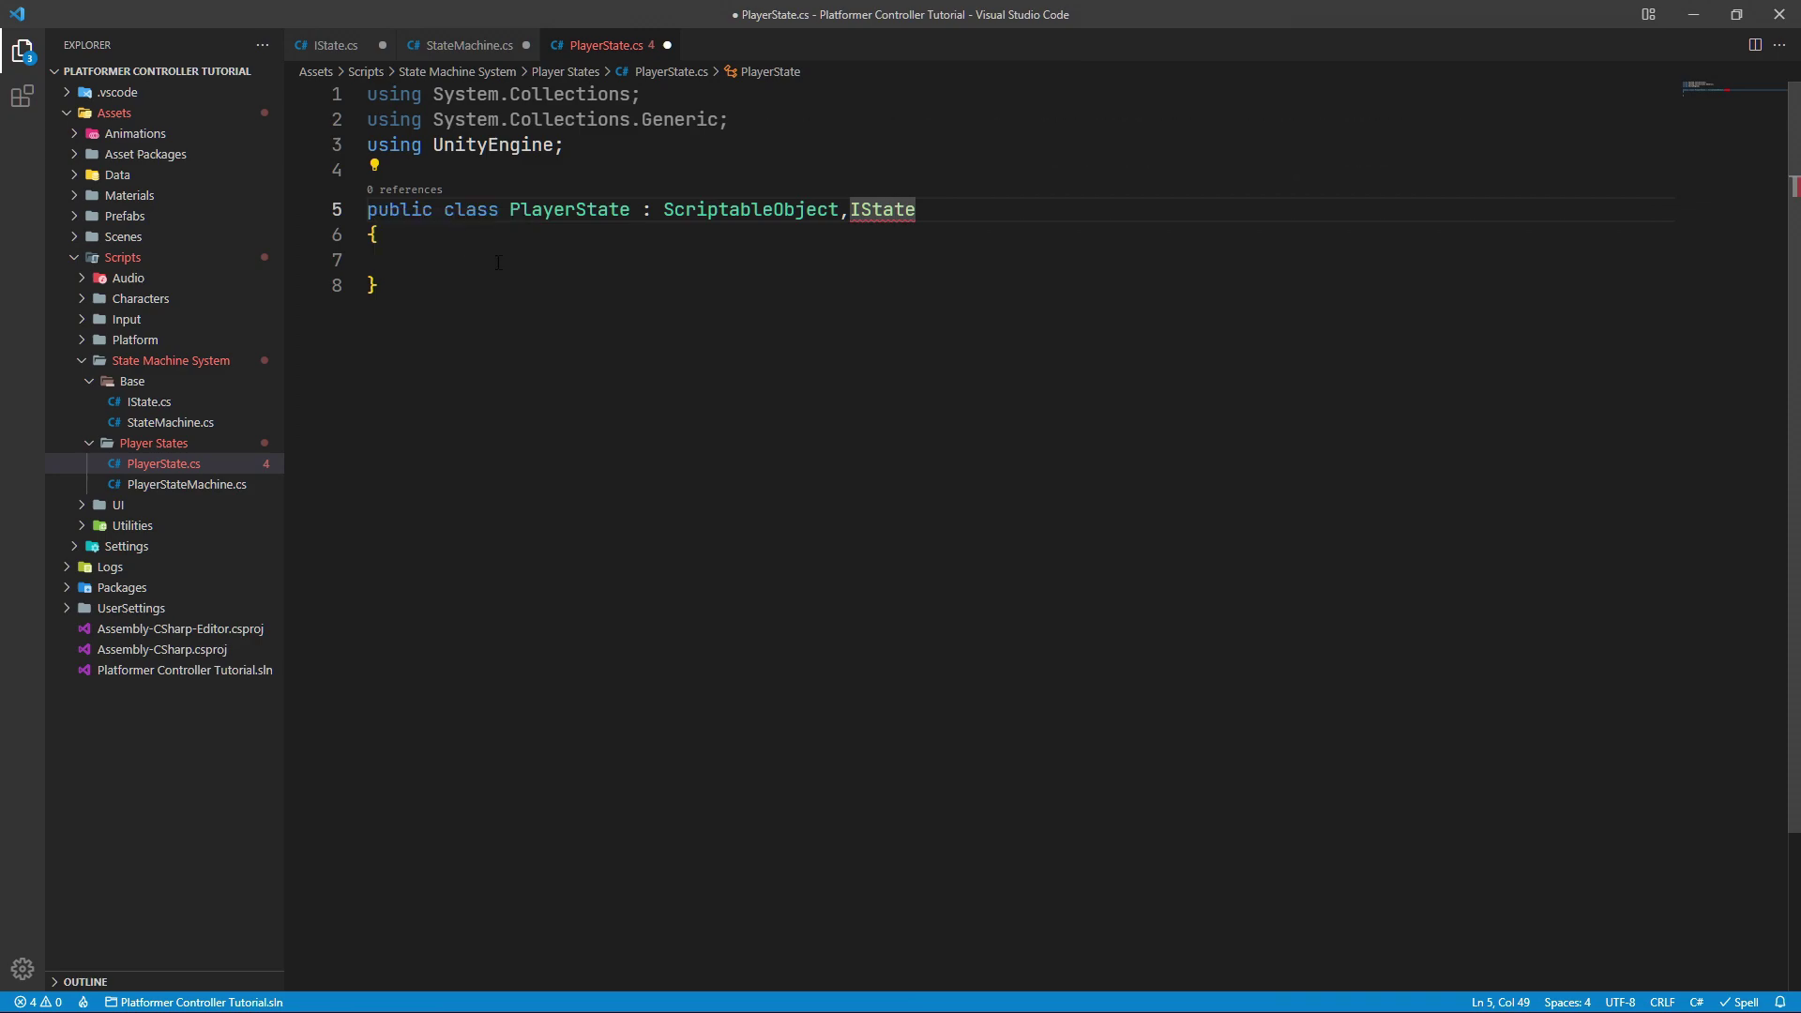
# Delete the throw statements from Enter, Exit, LogicUpdate and PhysicUpdate
pyautogui.moveTo(926, 324); pyautogui.dragTo(455, 324)
pyautogui.press('Delete')
pyautogui.moveTo(926, 464); pyautogui.dragTo(455, 464)
pyautogui.press('Delete')
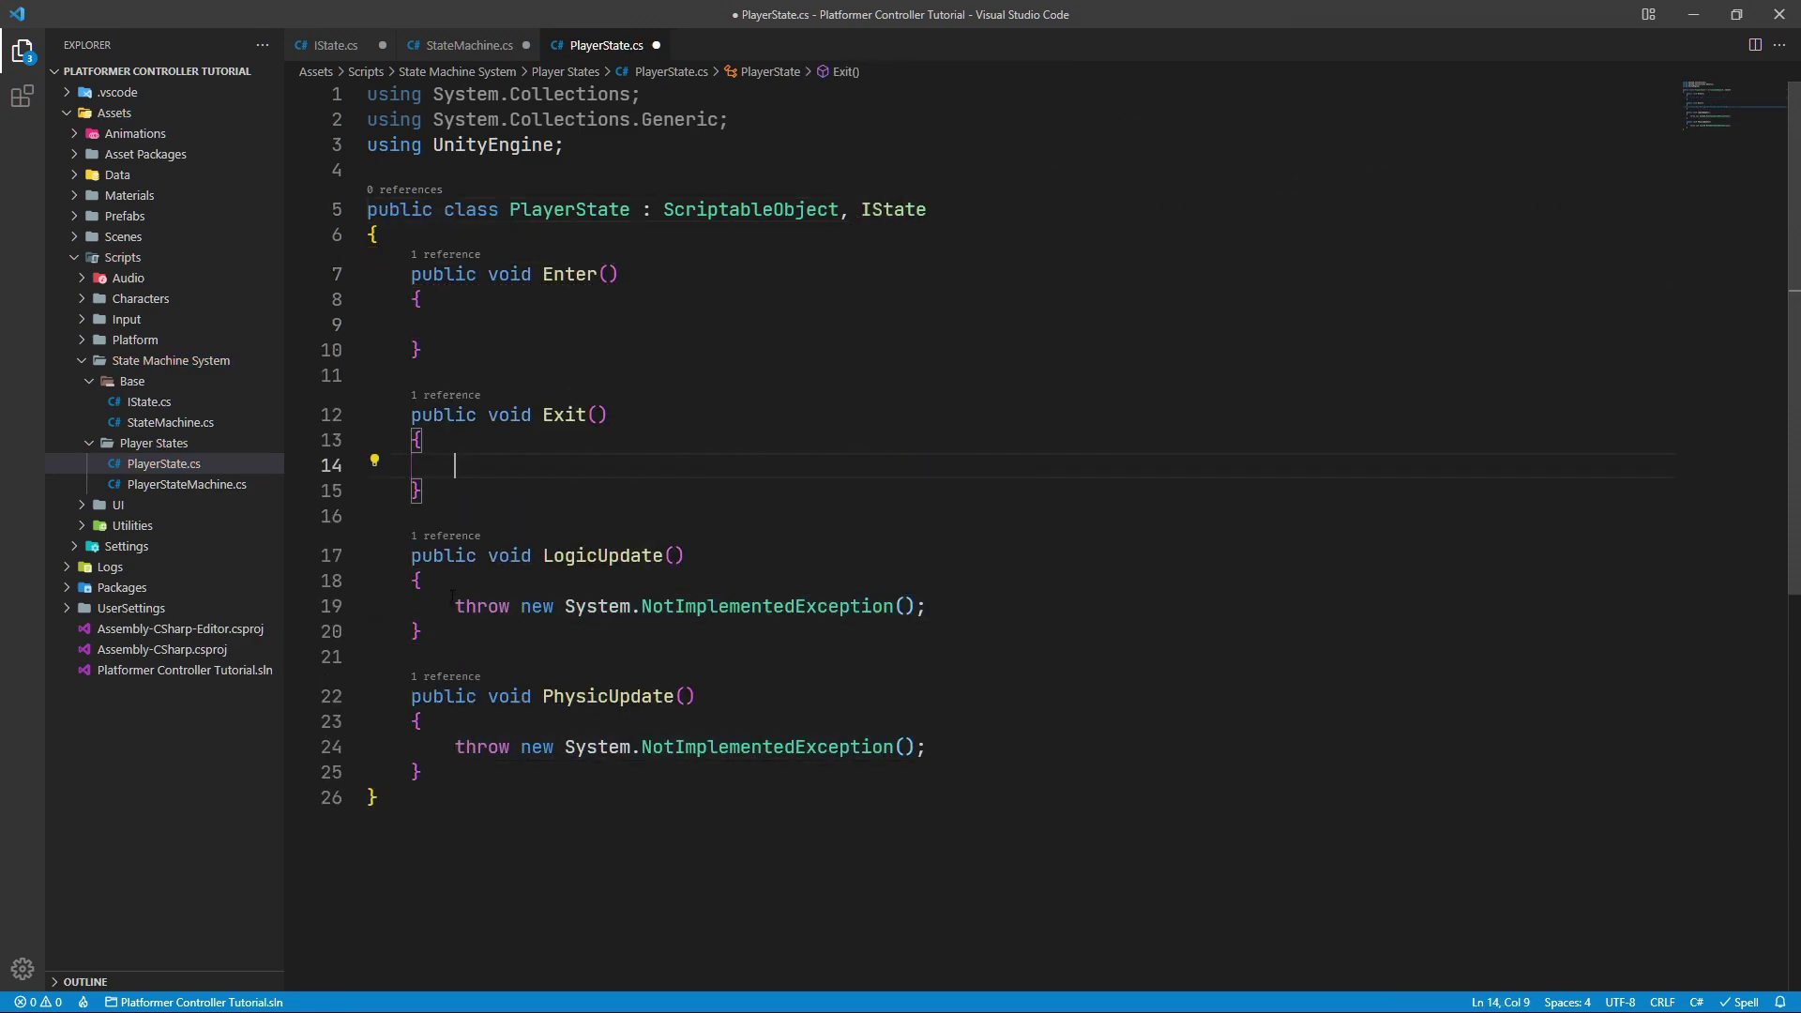
pyautogui.moveTo(455, 606); pyautogui.dragTo(926, 606)
pyautogui.press('Delete')
pyautogui.moveTo(455, 746); pyautogui.dragTo(926, 747)
pyautogui.press('Delete')
pyautogui.click(918, 857)
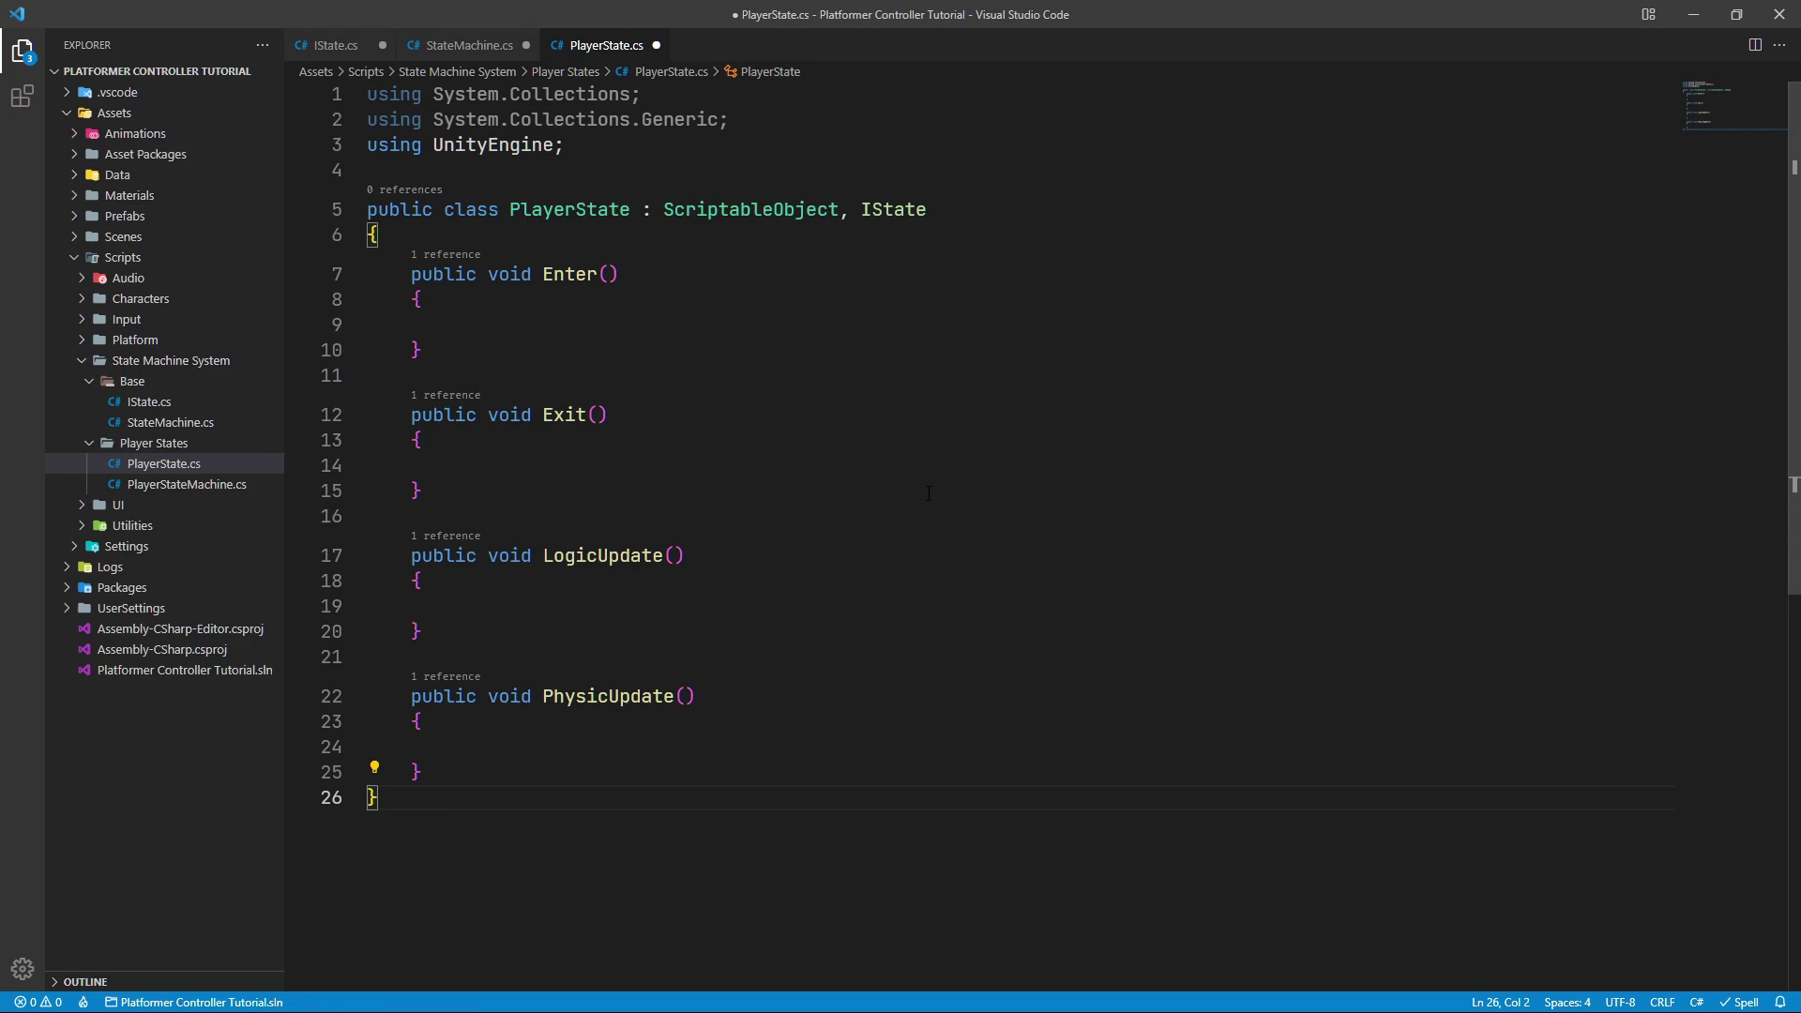
# Mark all four IState methods virtual using multiple edit points
pyautogui.click(487, 274)
pyautogui.keyDown('alt'); pyautogui.click(487, 414); pyautogui.keyUp('alt')
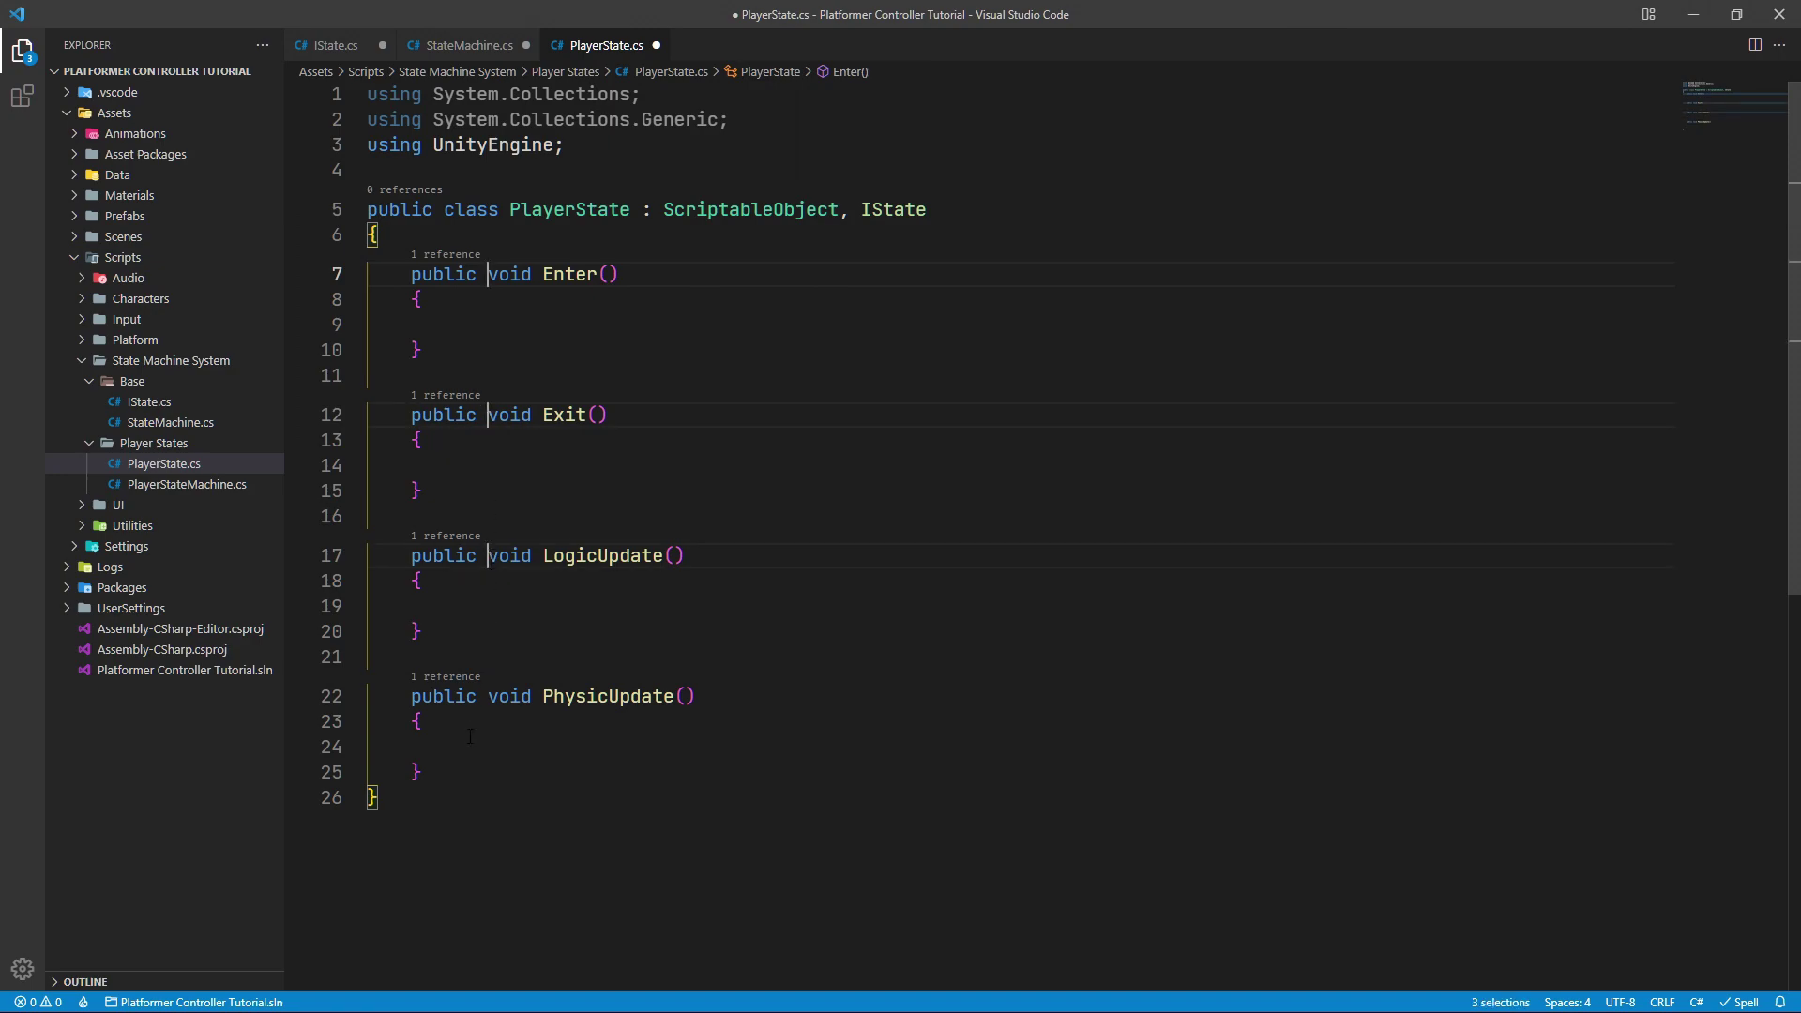
pyautogui.write('vi')
pyautogui.press('Return')
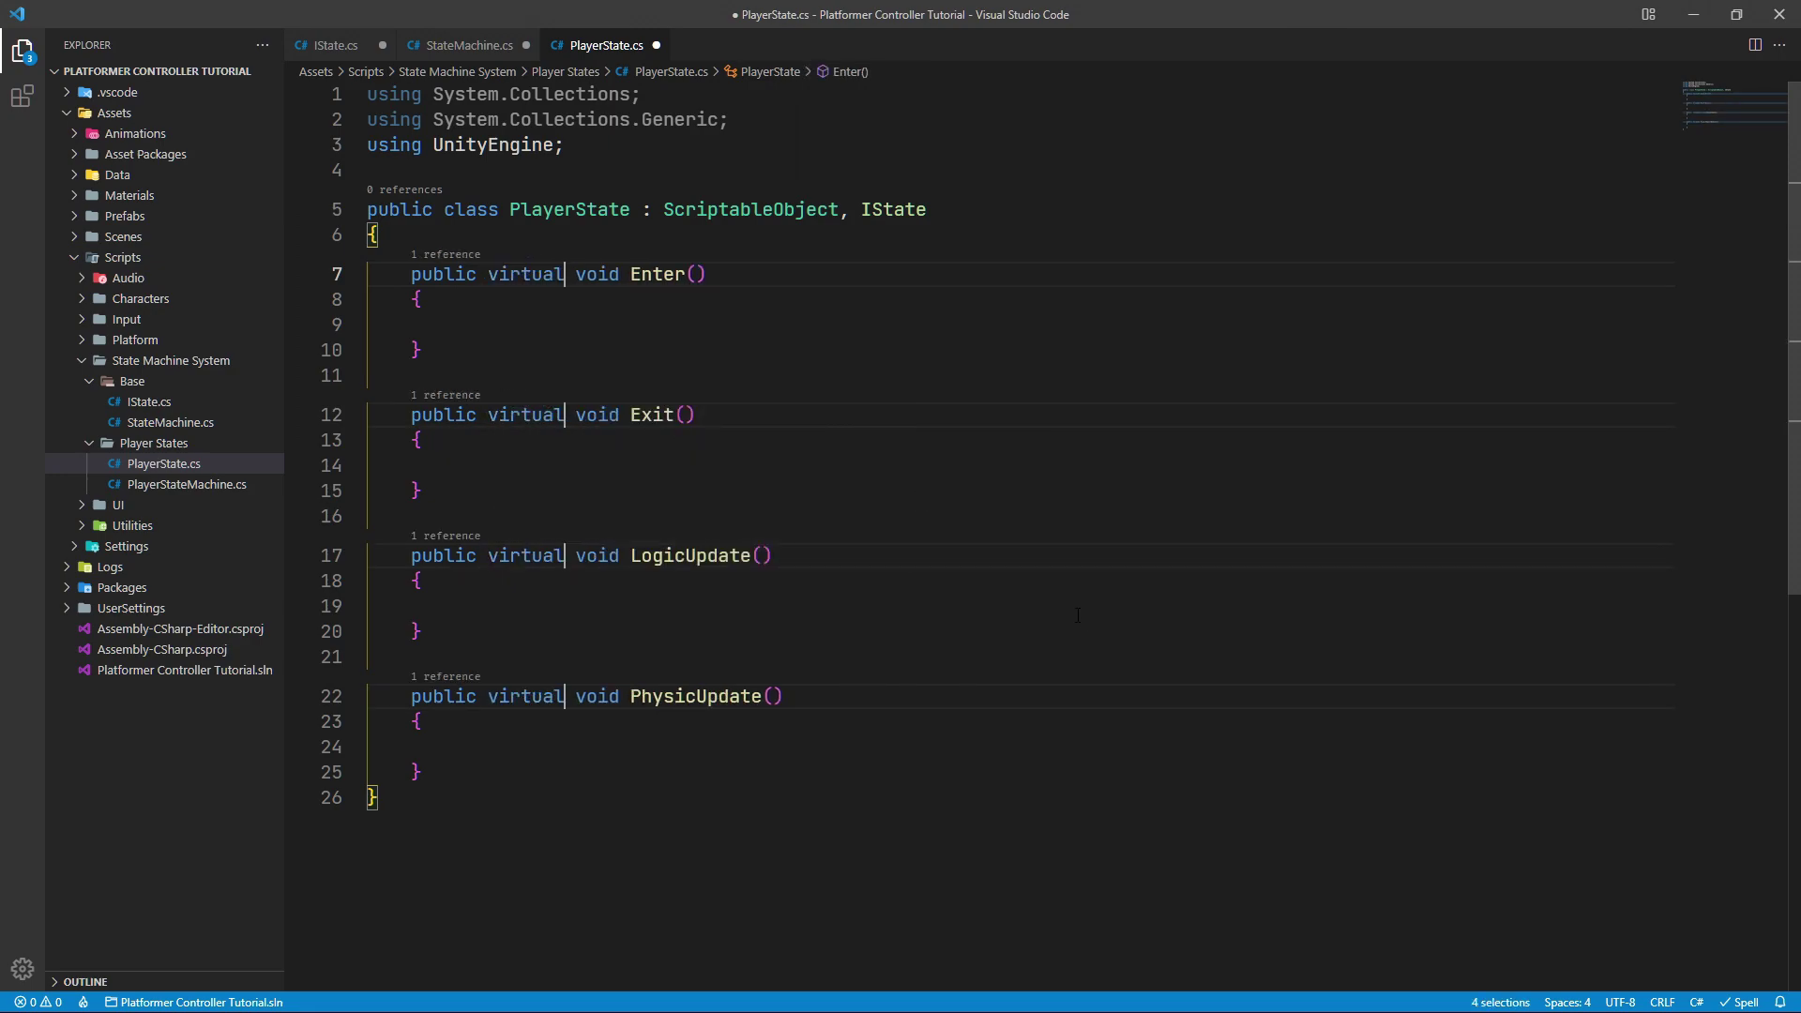
pyautogui.press('Escape')
pyautogui.click(676, 236)
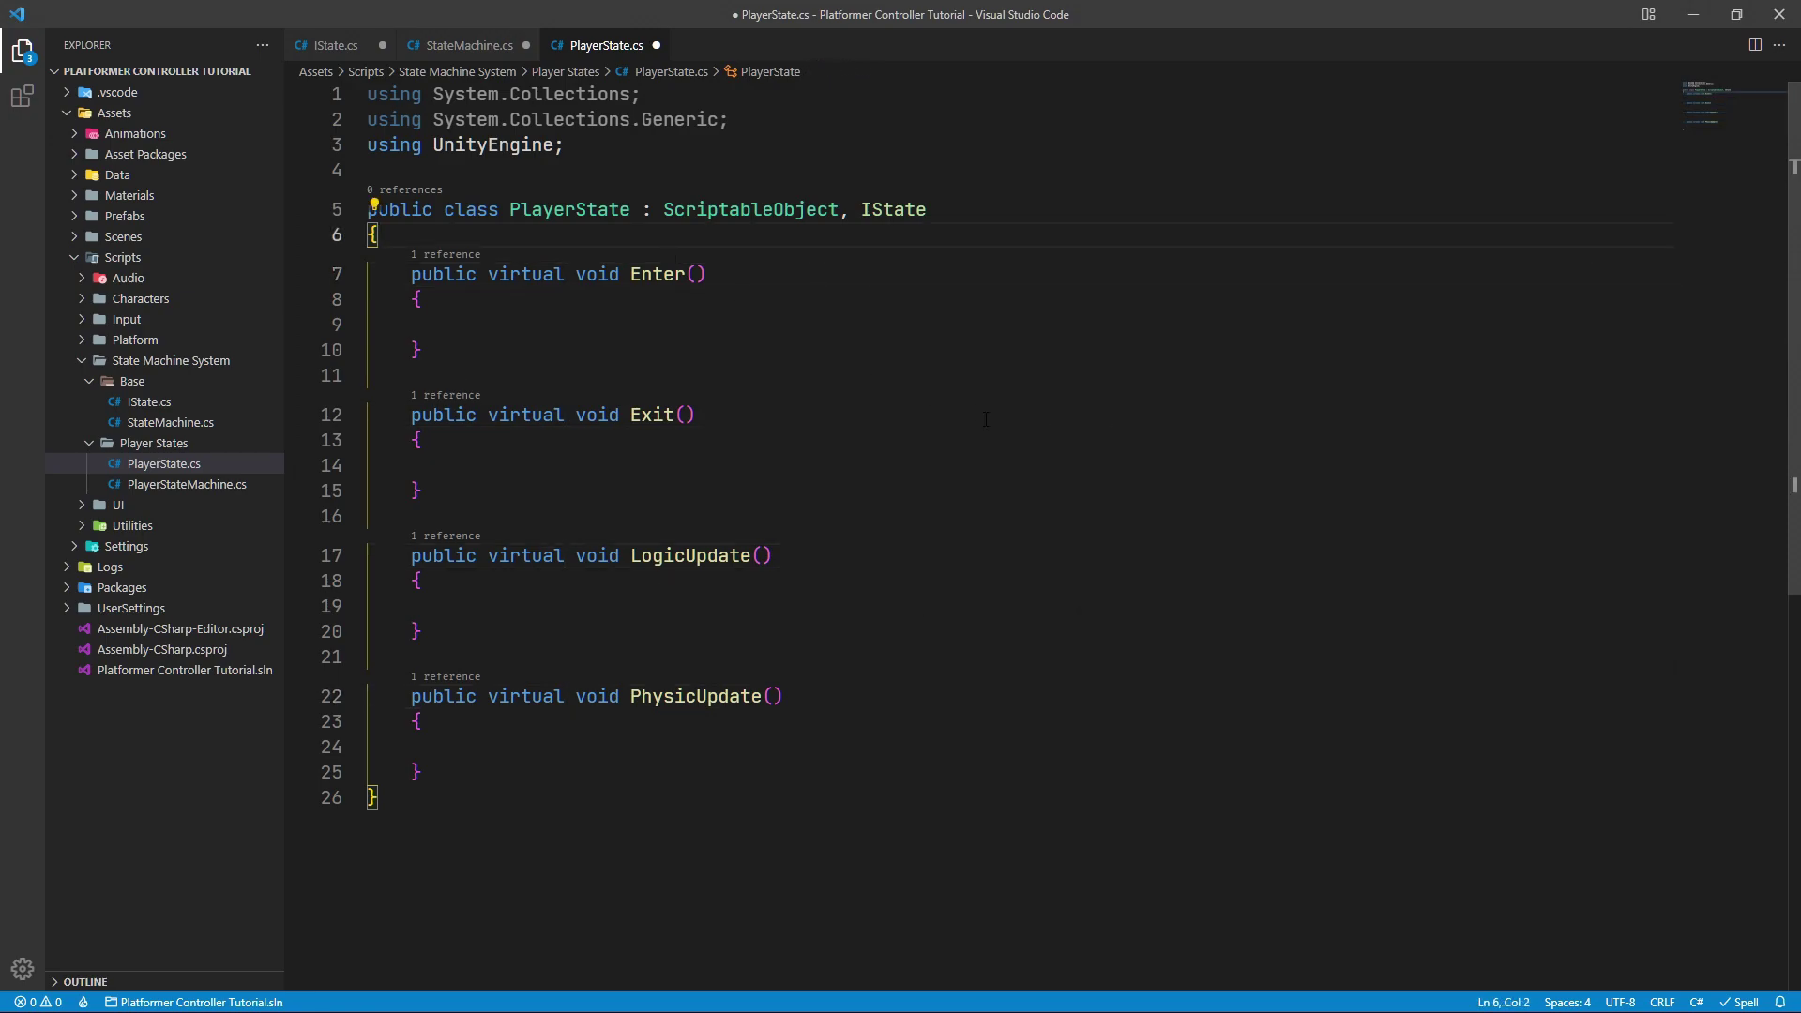
# Add 'Animator animator;' and 'PlayerStateMachine stateMachine;' fields at the top of PlayerState
pyautogui.press('Return')
pyautogui.write('Animator ')
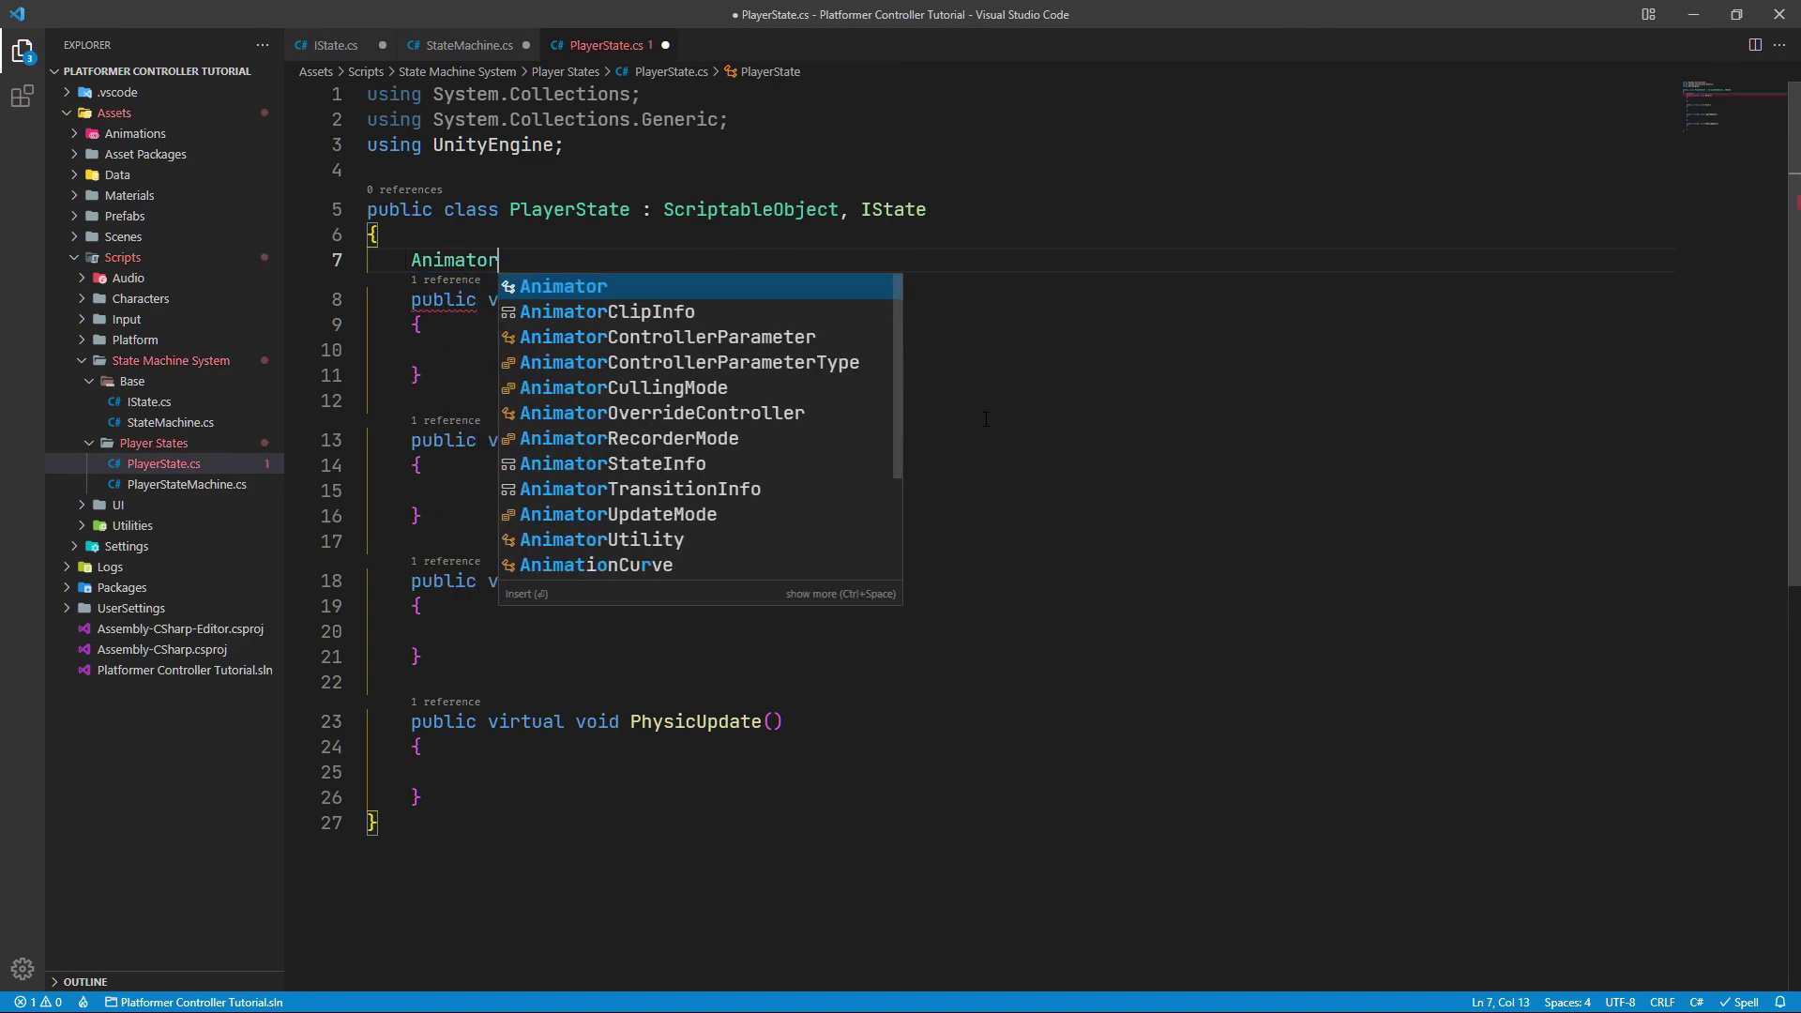
pyautogui.write('an')
pyautogui.press('Return')
pyautogui.write(';')
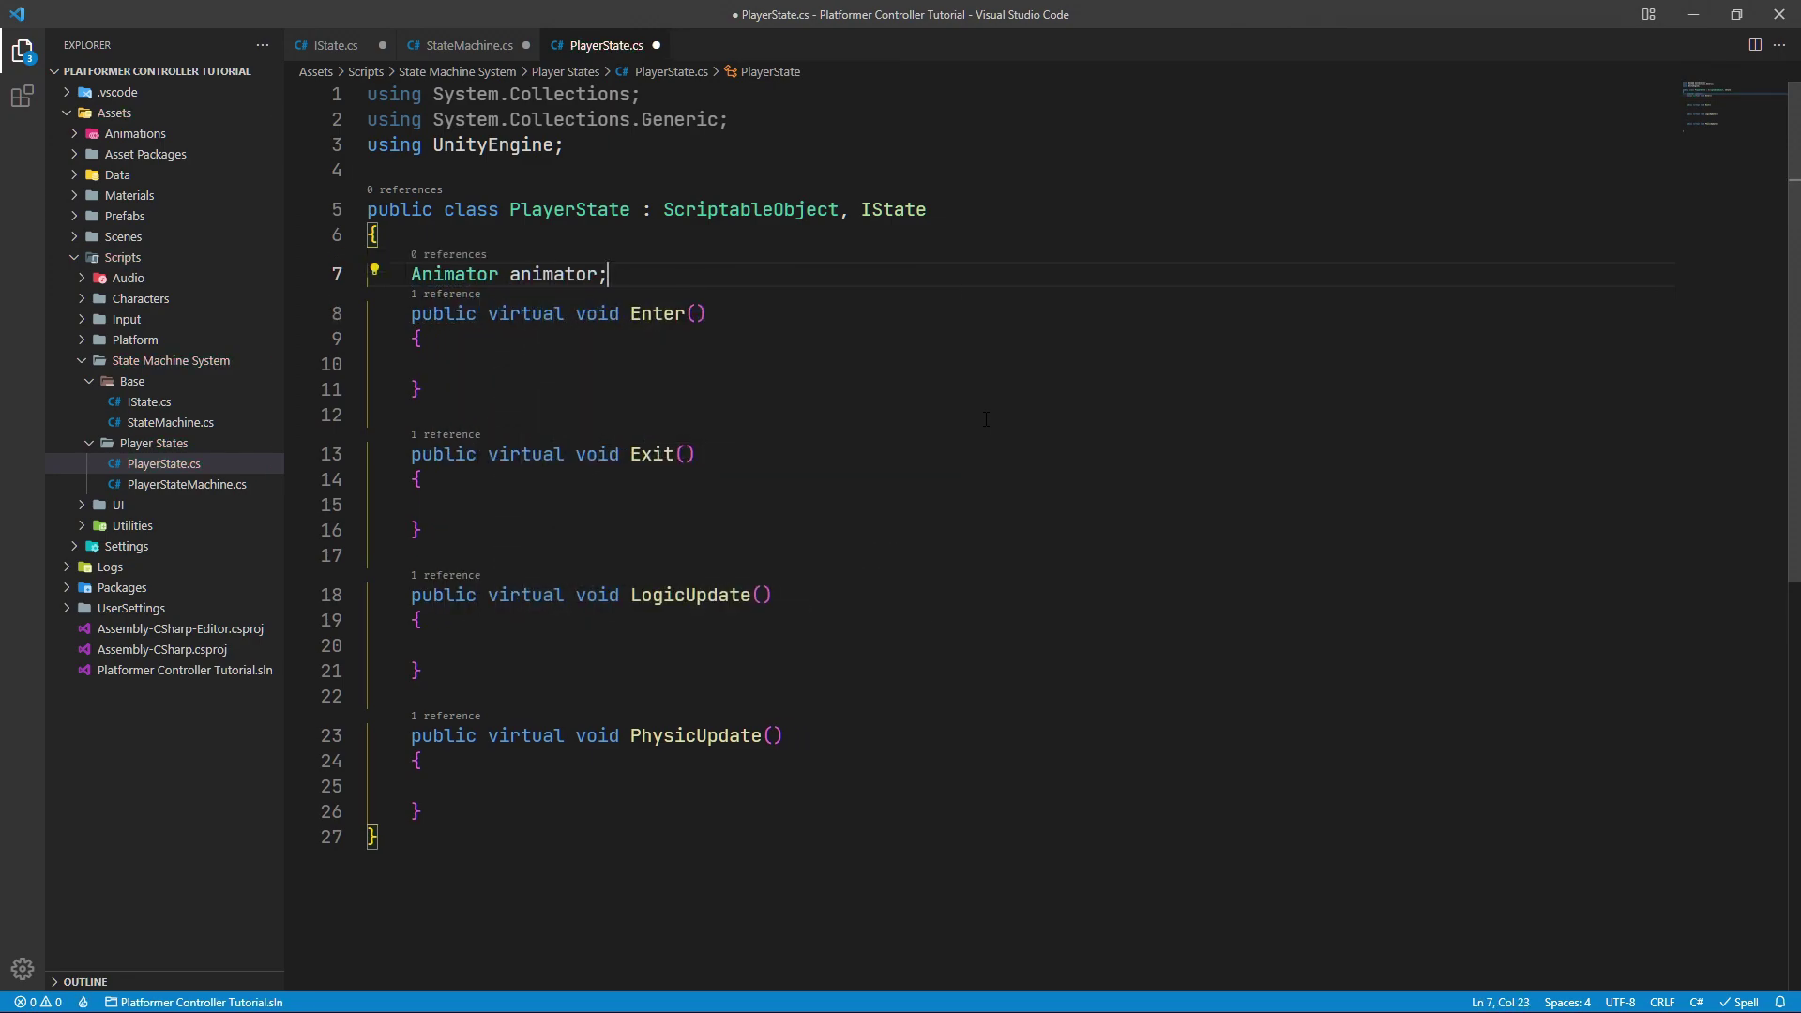
pyautogui.press('Return')
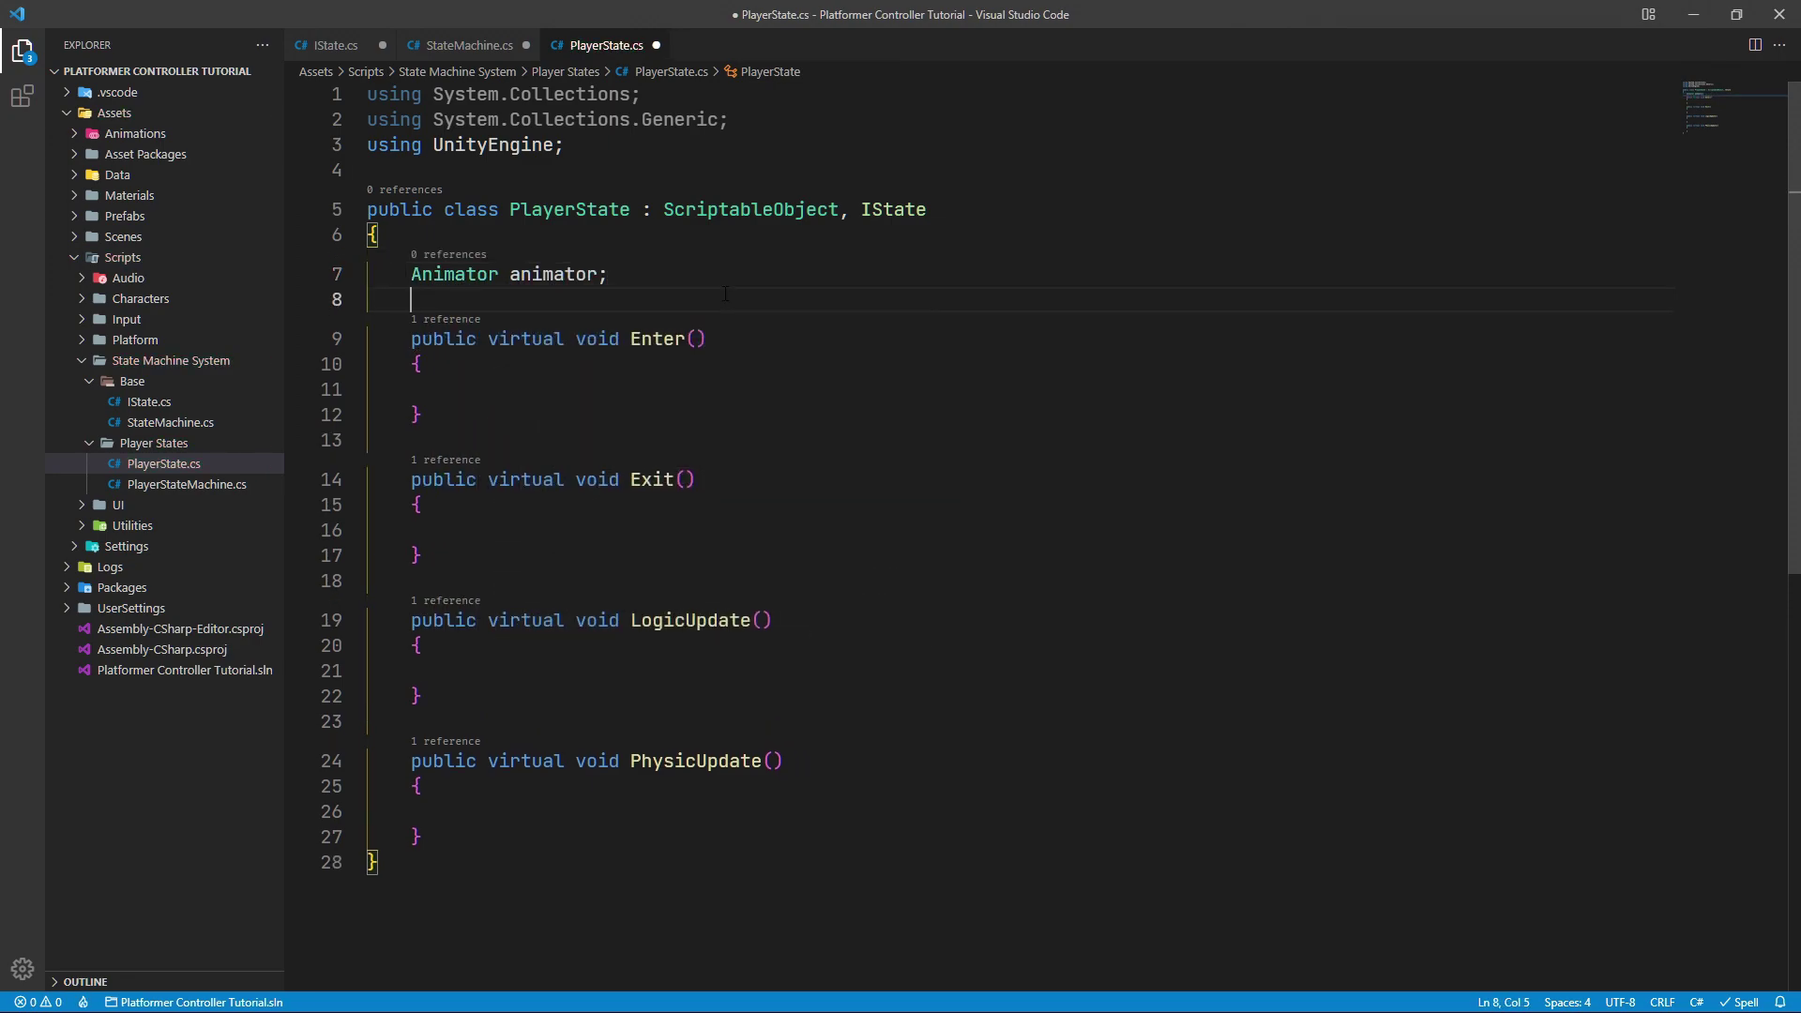
pyautogui.press('Return')
pyautogui.write('PlayerSt')
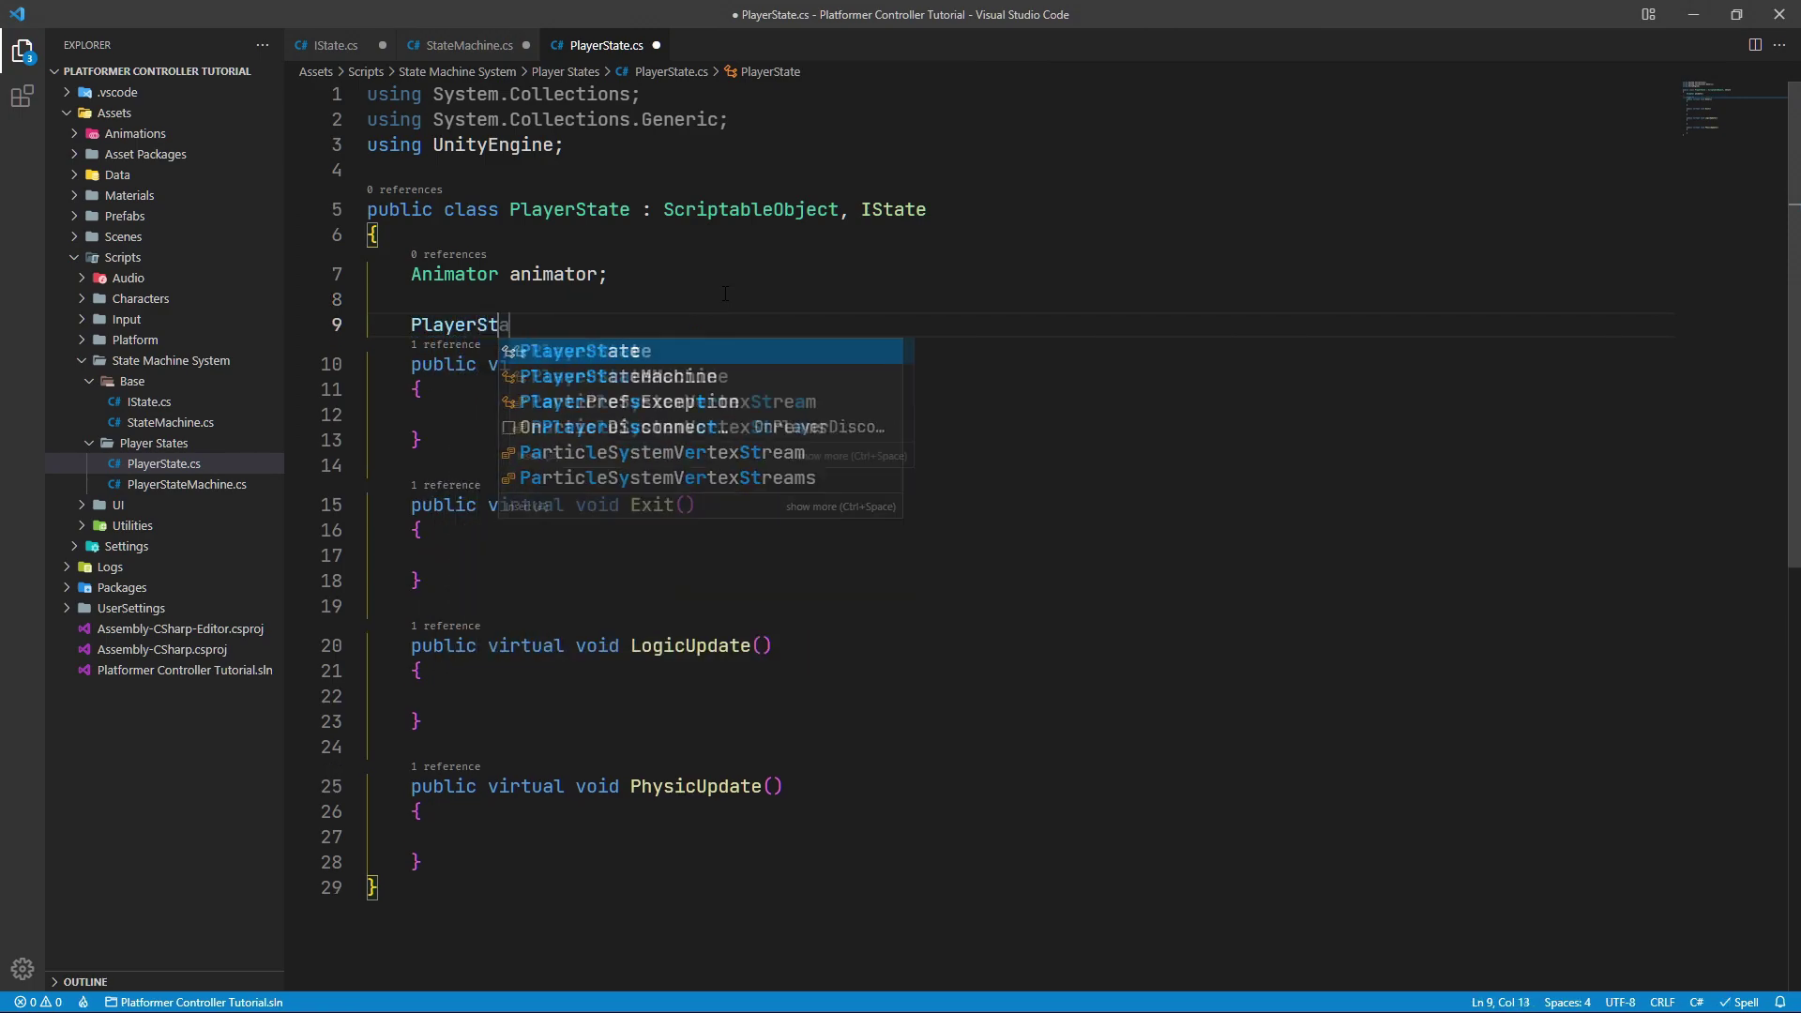
pyautogui.write('ateMachine stateMachine')
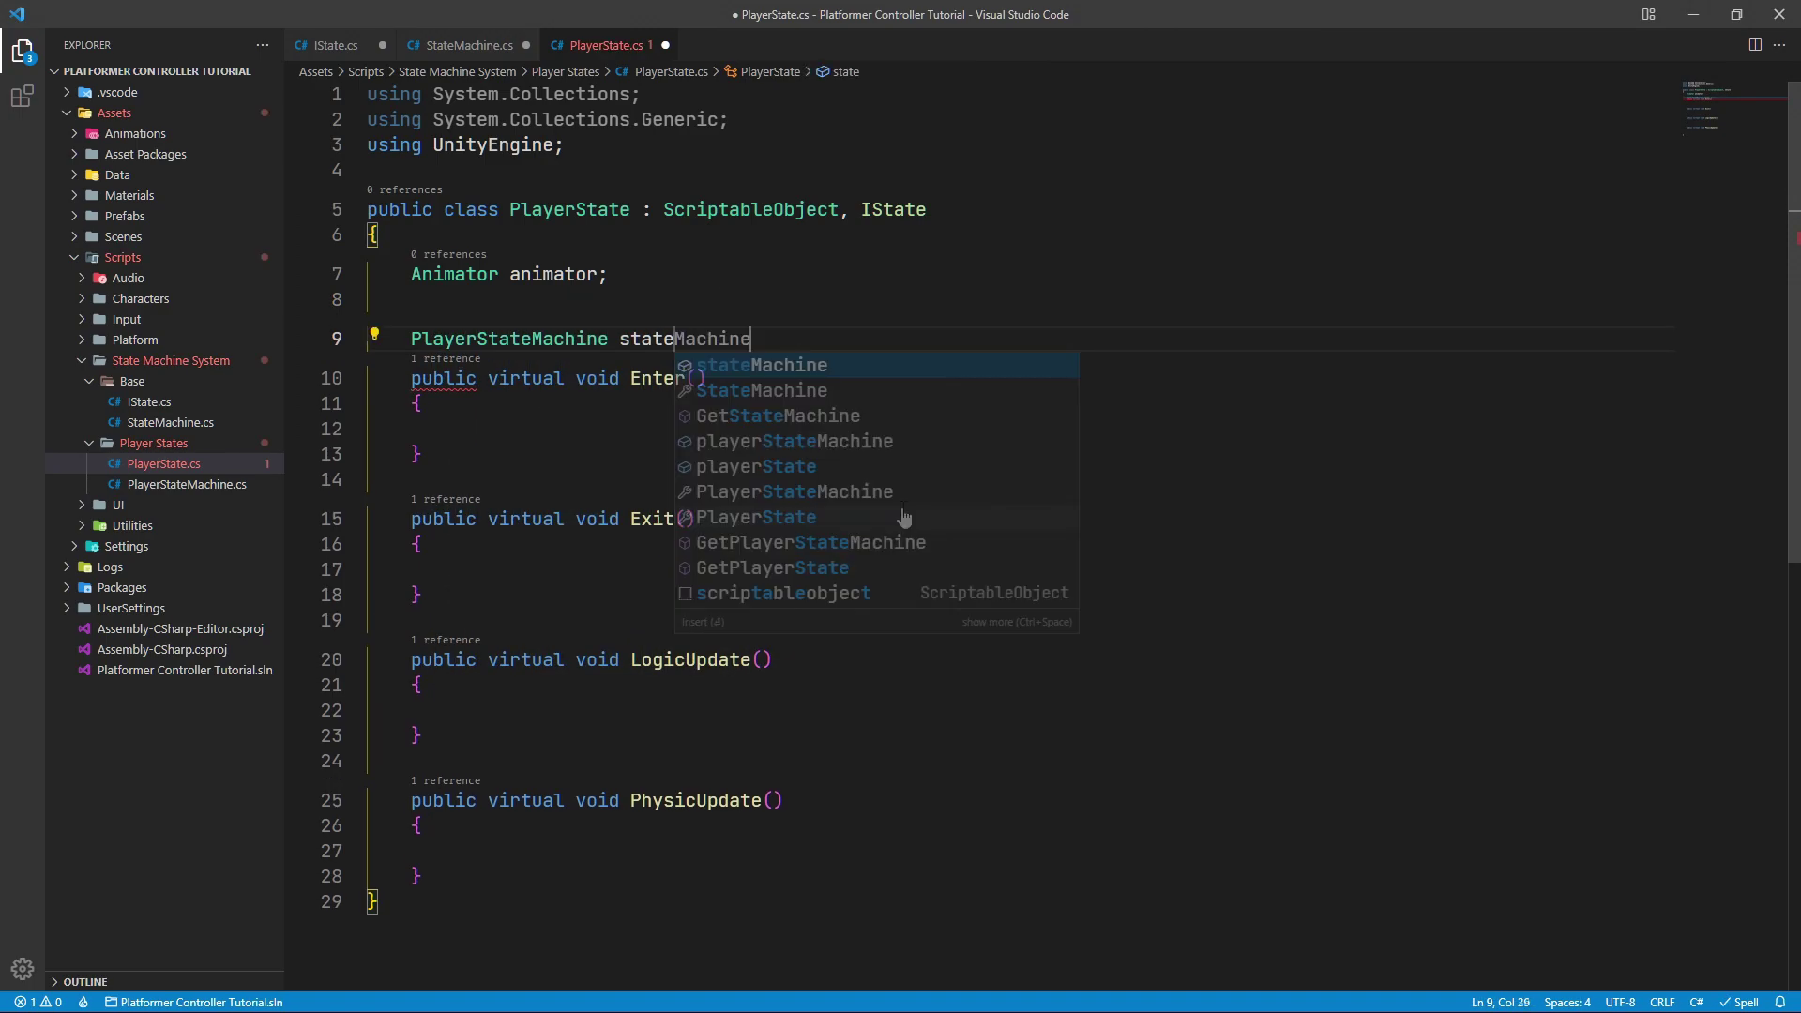
pyautogui.write(';')
pyautogui.press('Return')
pyautogui.moveTo(619, 339); pyautogui.dragTo(815, 332)
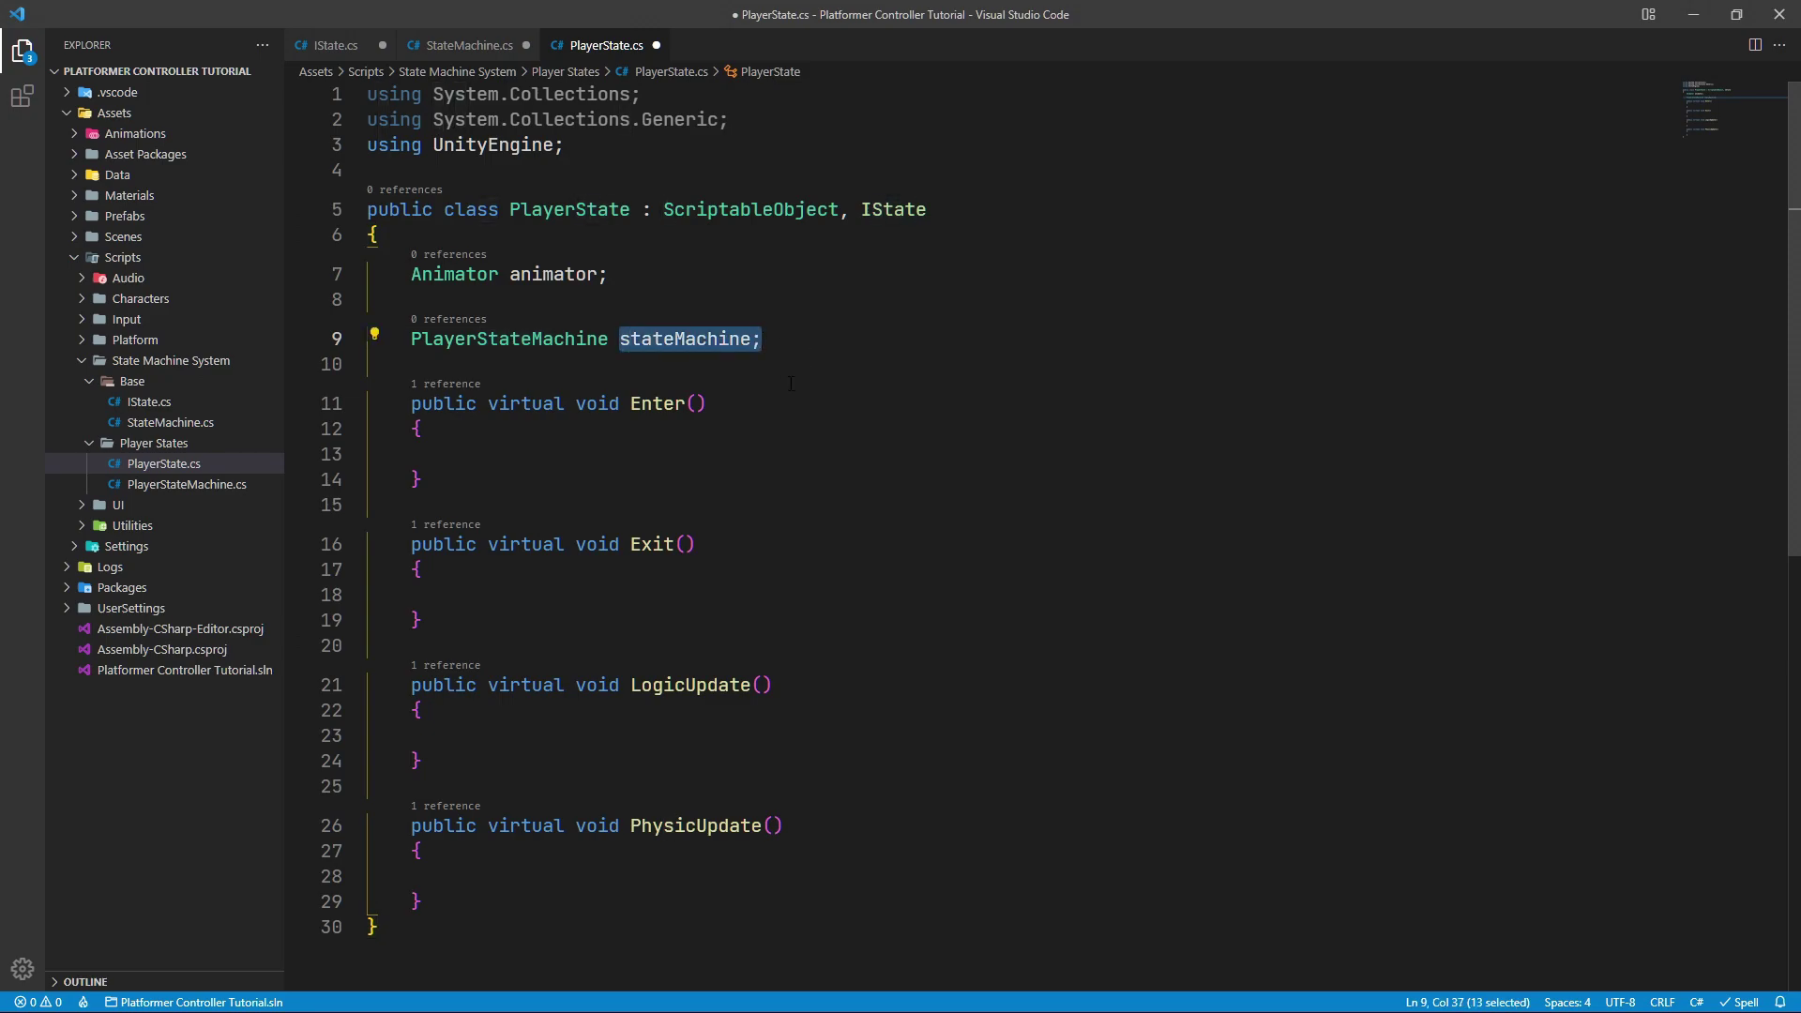
# Add Initialize(Animator animator, PlayerStateMachine stateMachine) assigning this.animator and this.stateMachine above Enter
pyautogui.click(881, 387)
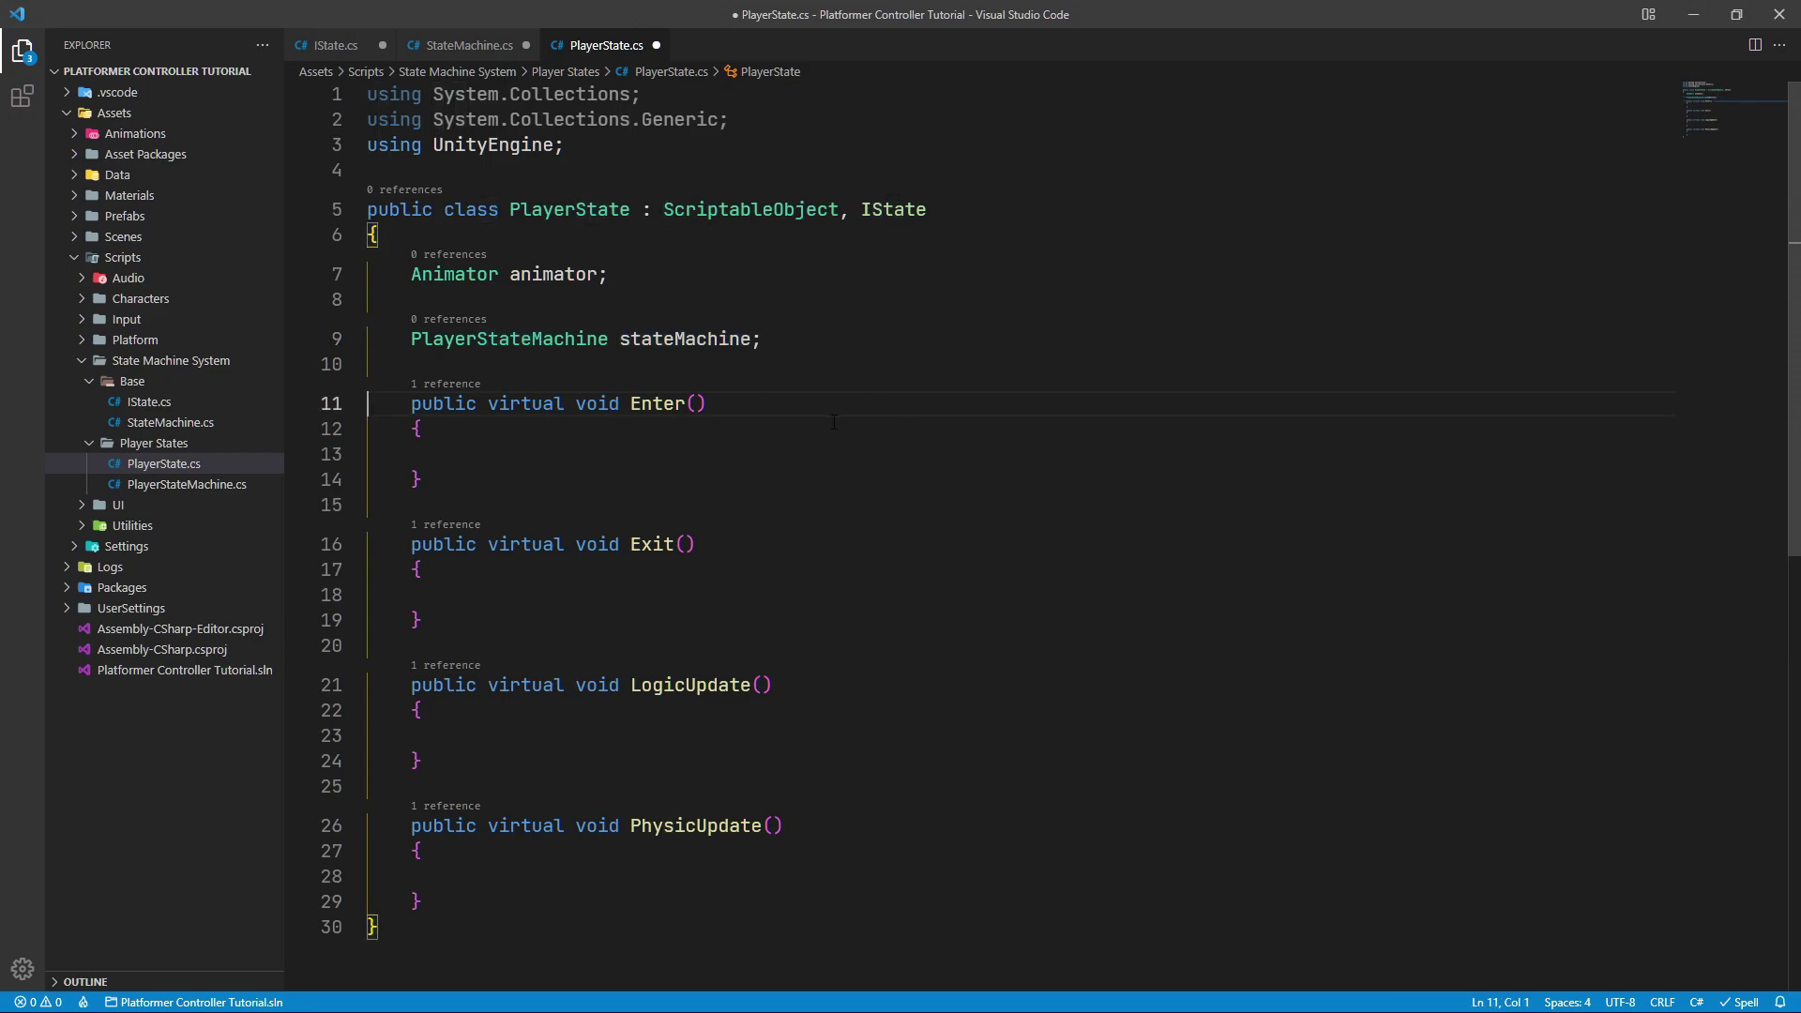
pyautogui.press('Return')
pyautogui.press('Return')
pyautogui.press('Up')
pyautogui.write('pu')
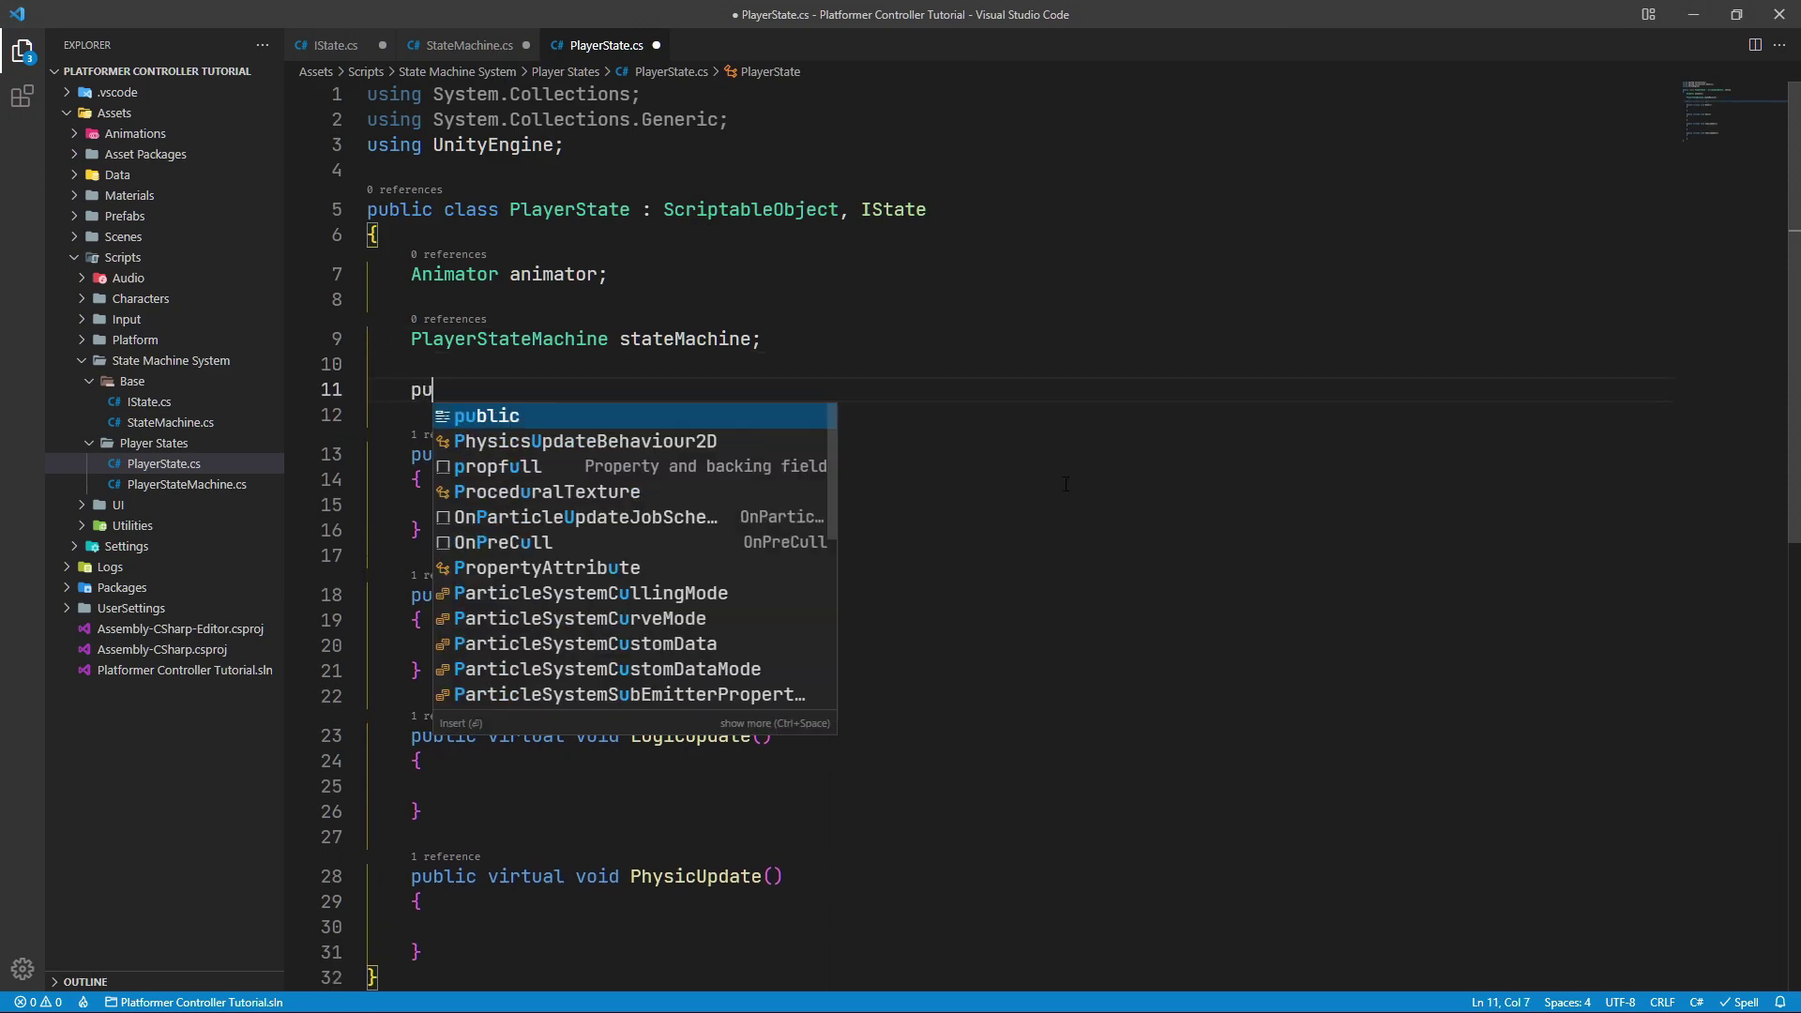
pyautogui.write('blic void Initialize(')
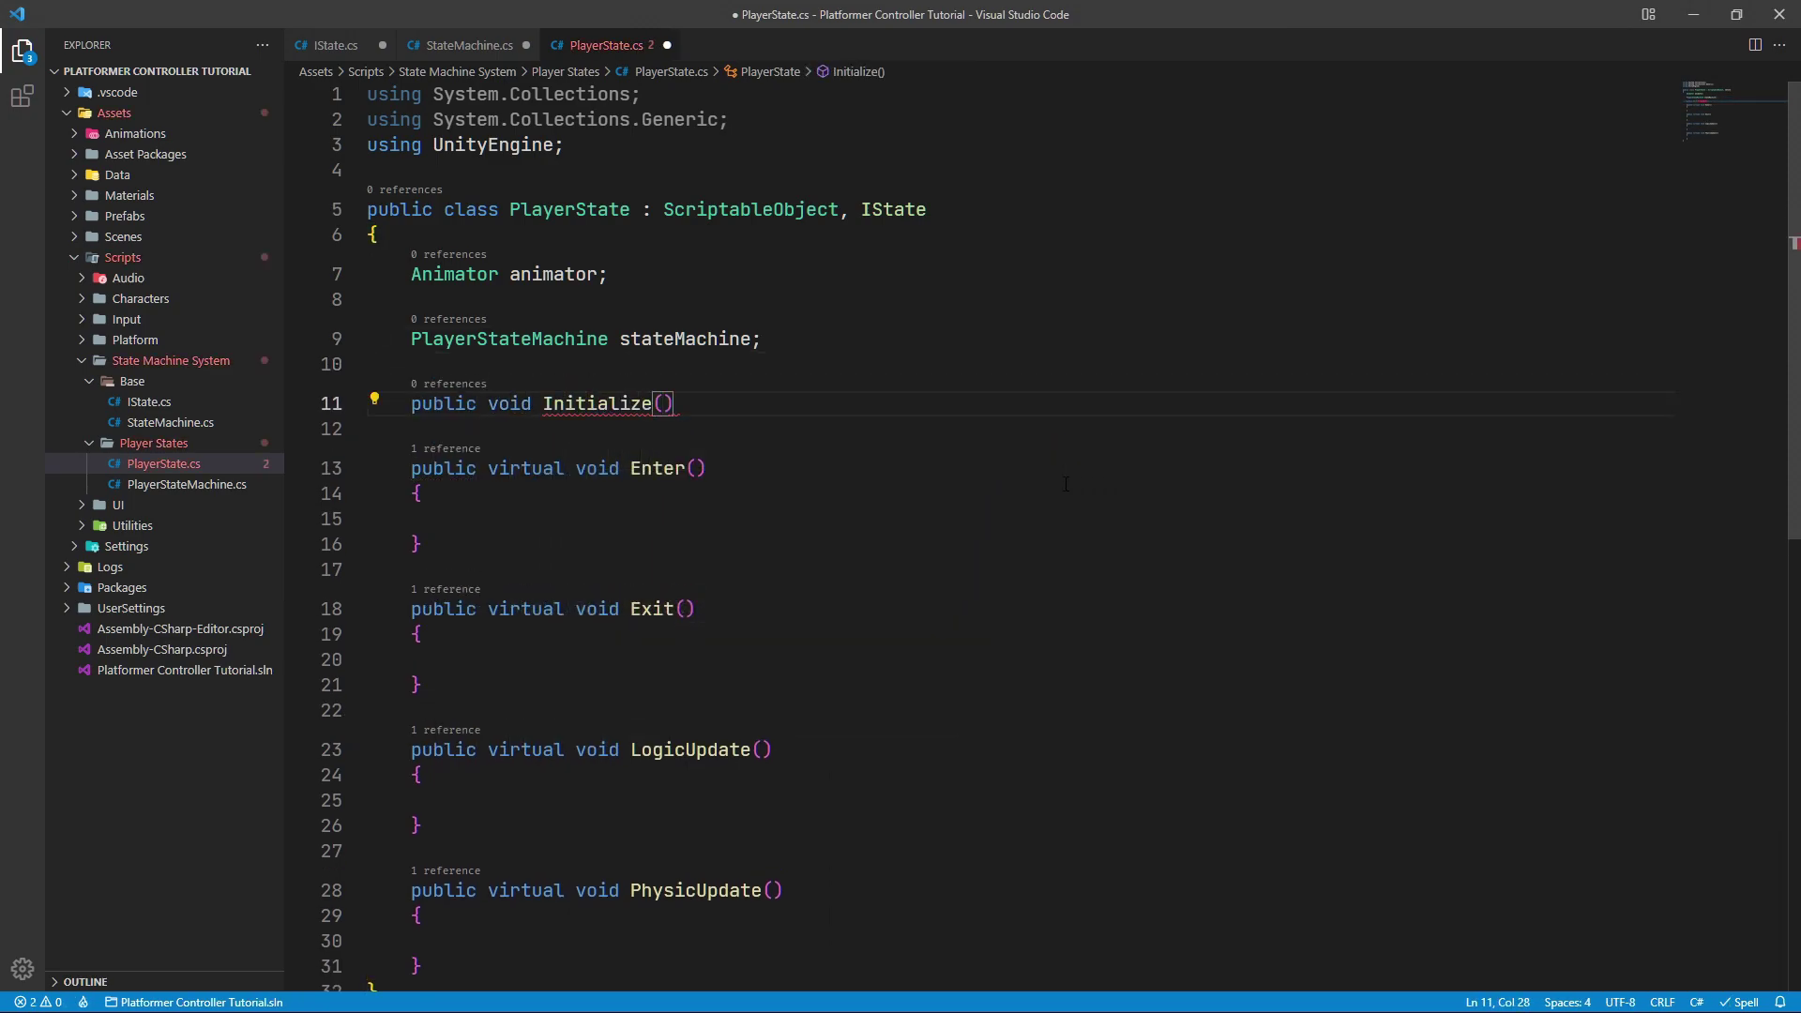
pyautogui.write('Animator animator ')
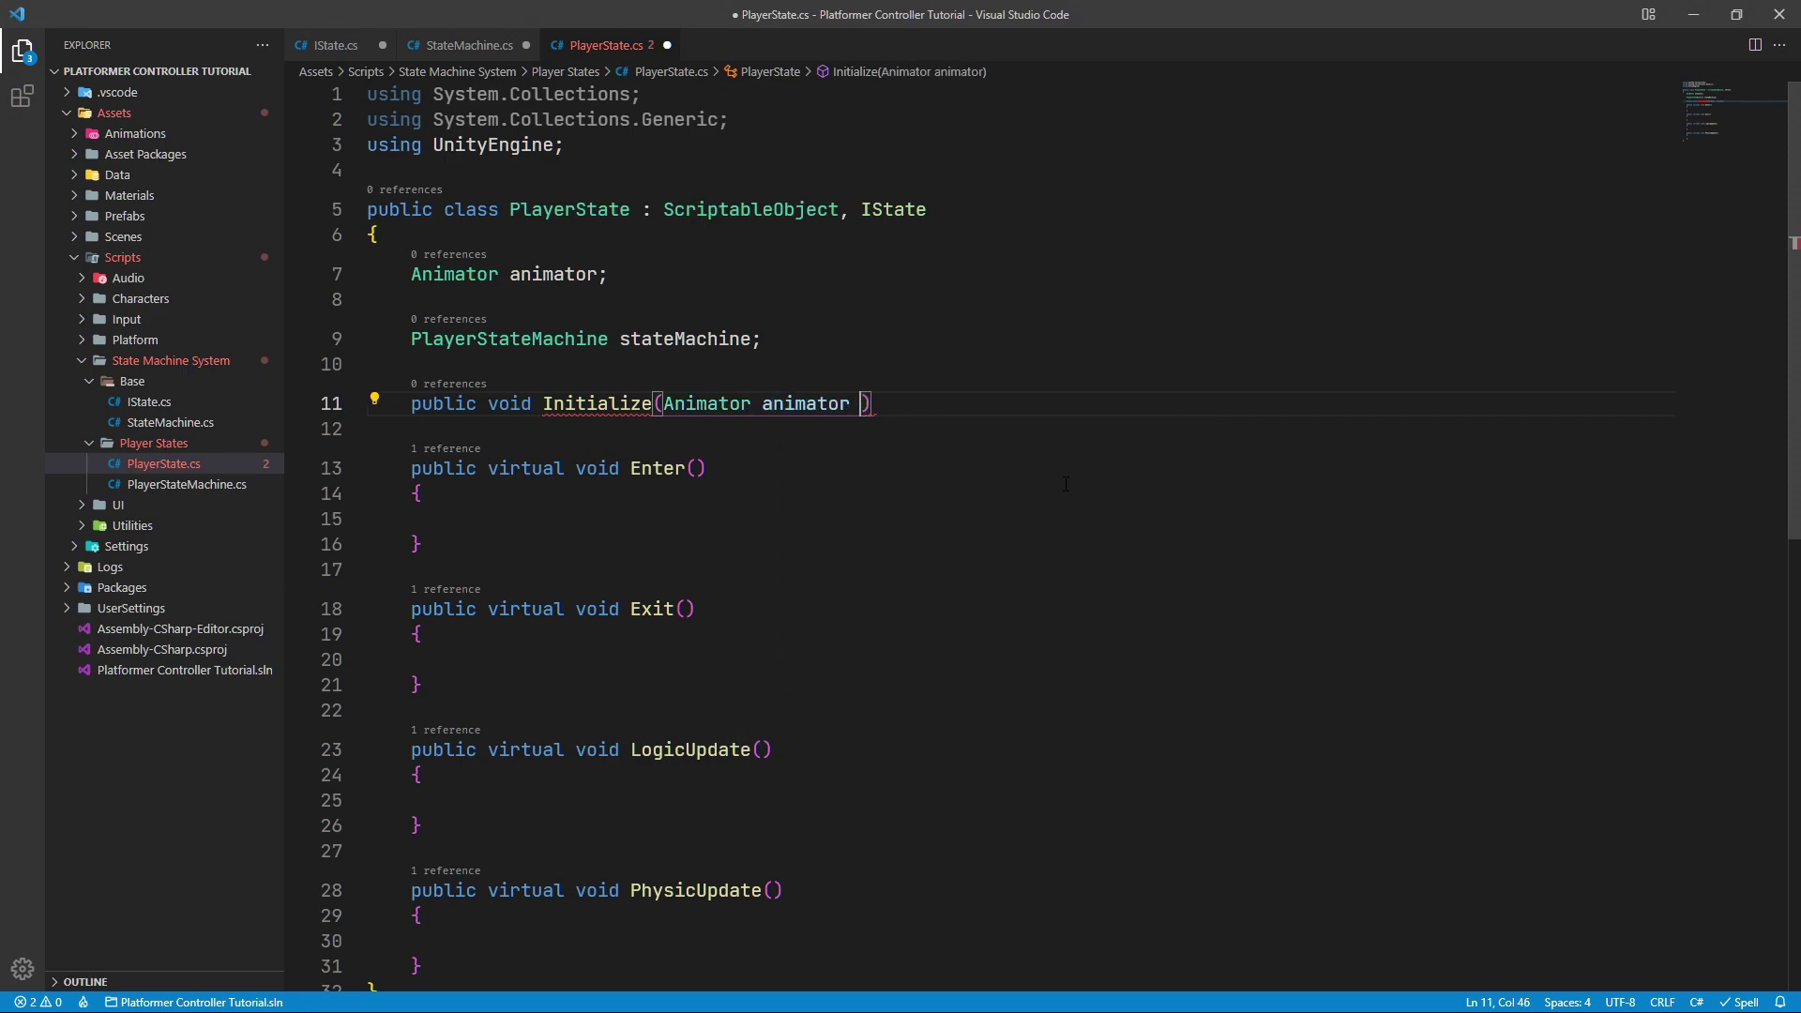
pyautogui.write(', PlayerStateMachine stat')
pyautogui.press('Tab')
pyautogui.press('End')
pyautogui.press('Return')
pyautogui.write('{')
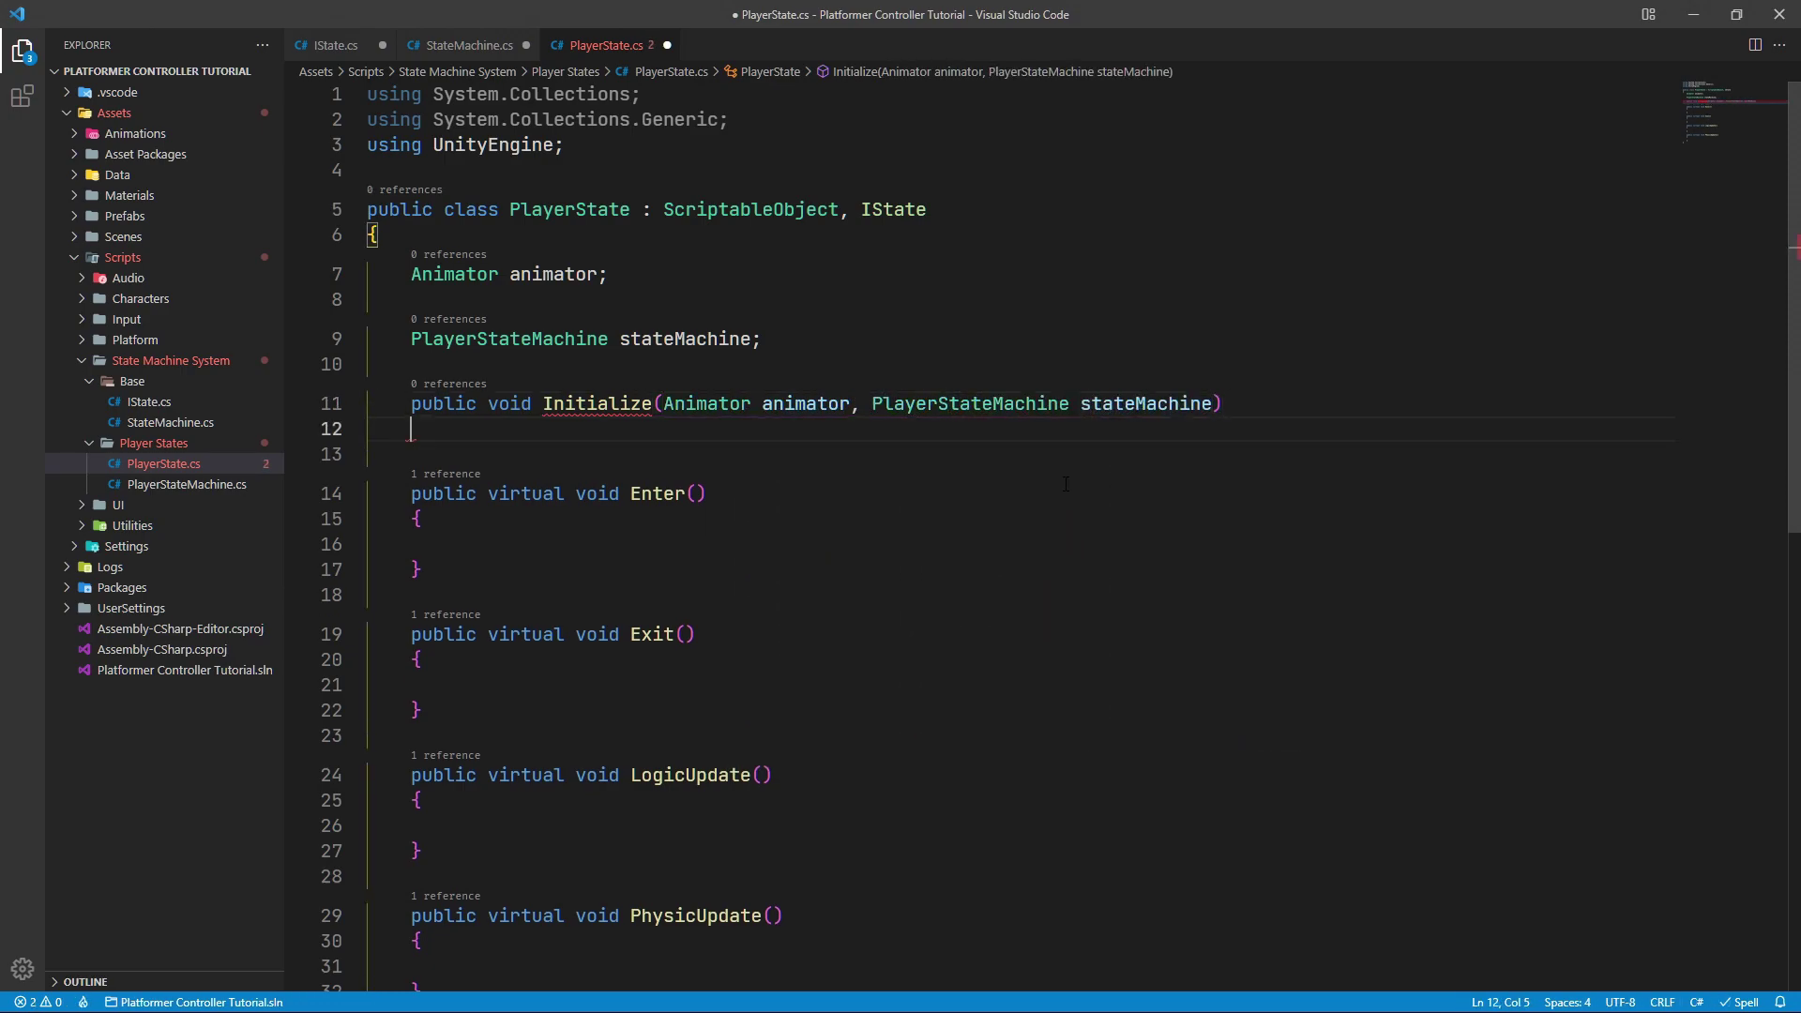
pyautogui.press('Return')
pyautogui.write('this.animator = animator;')
pyautogui.press('Return')
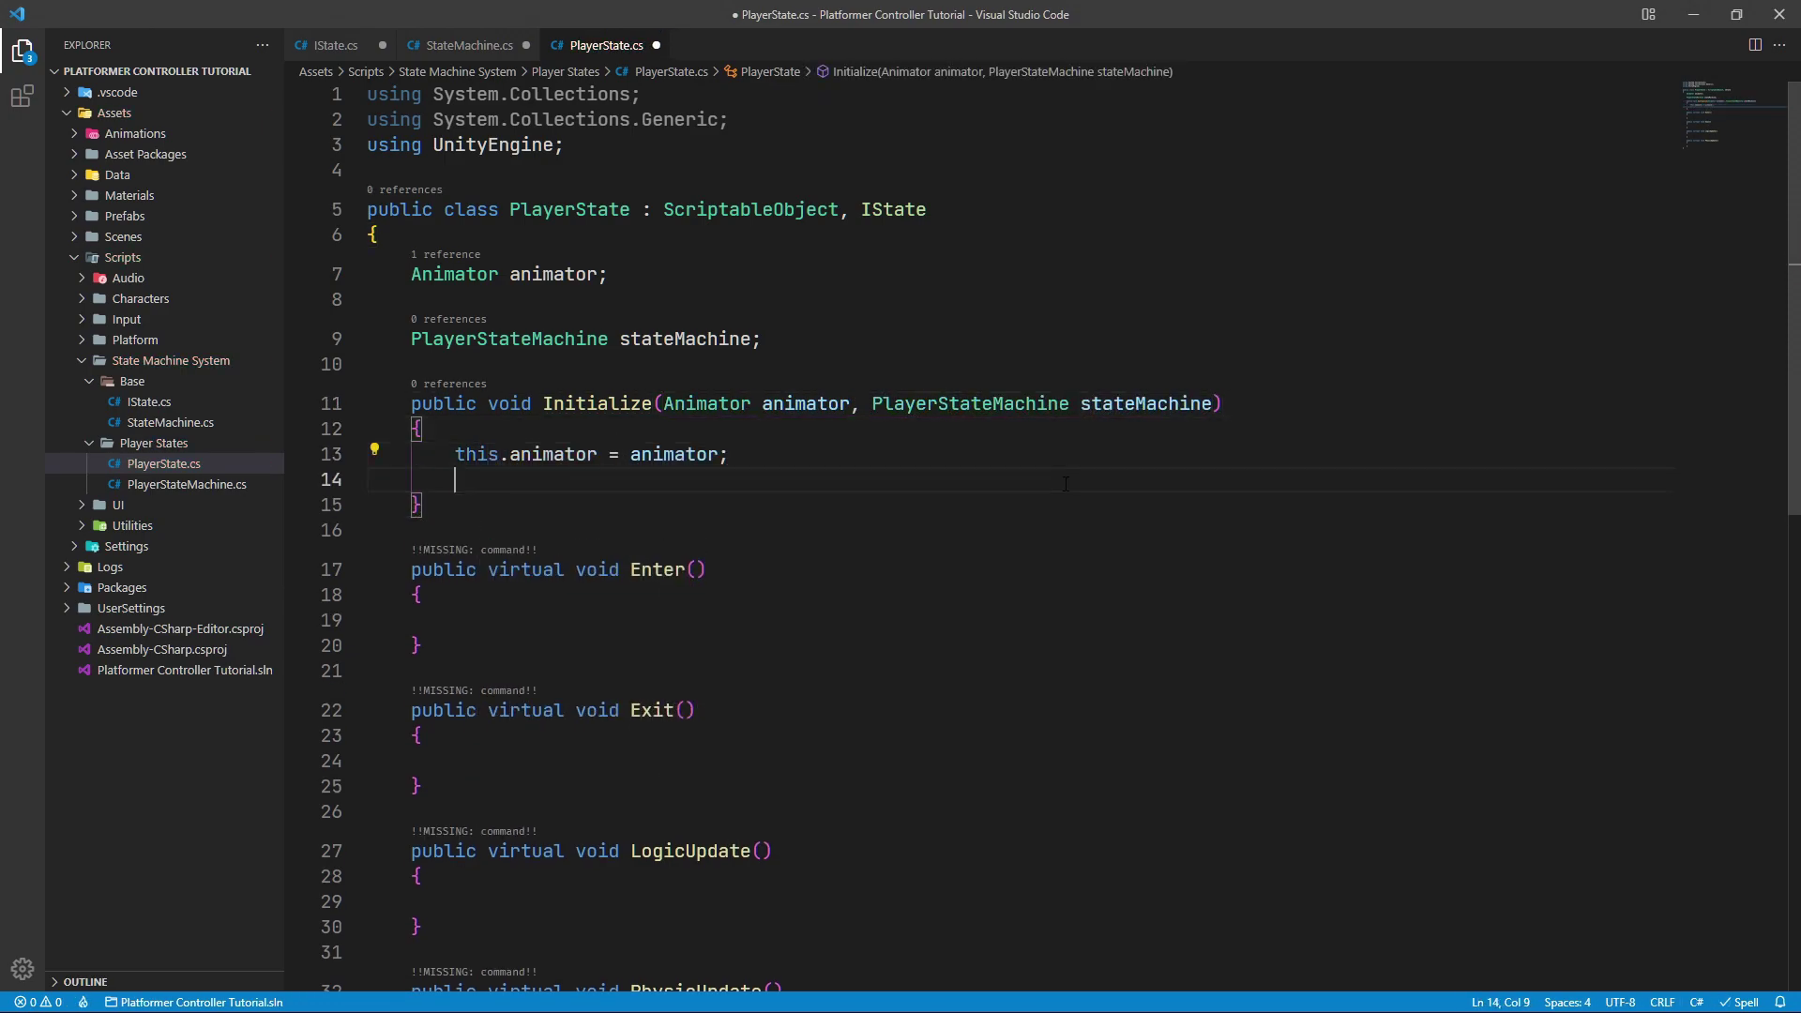
pyautogui.write('this.stateMachine = stateMachine;')
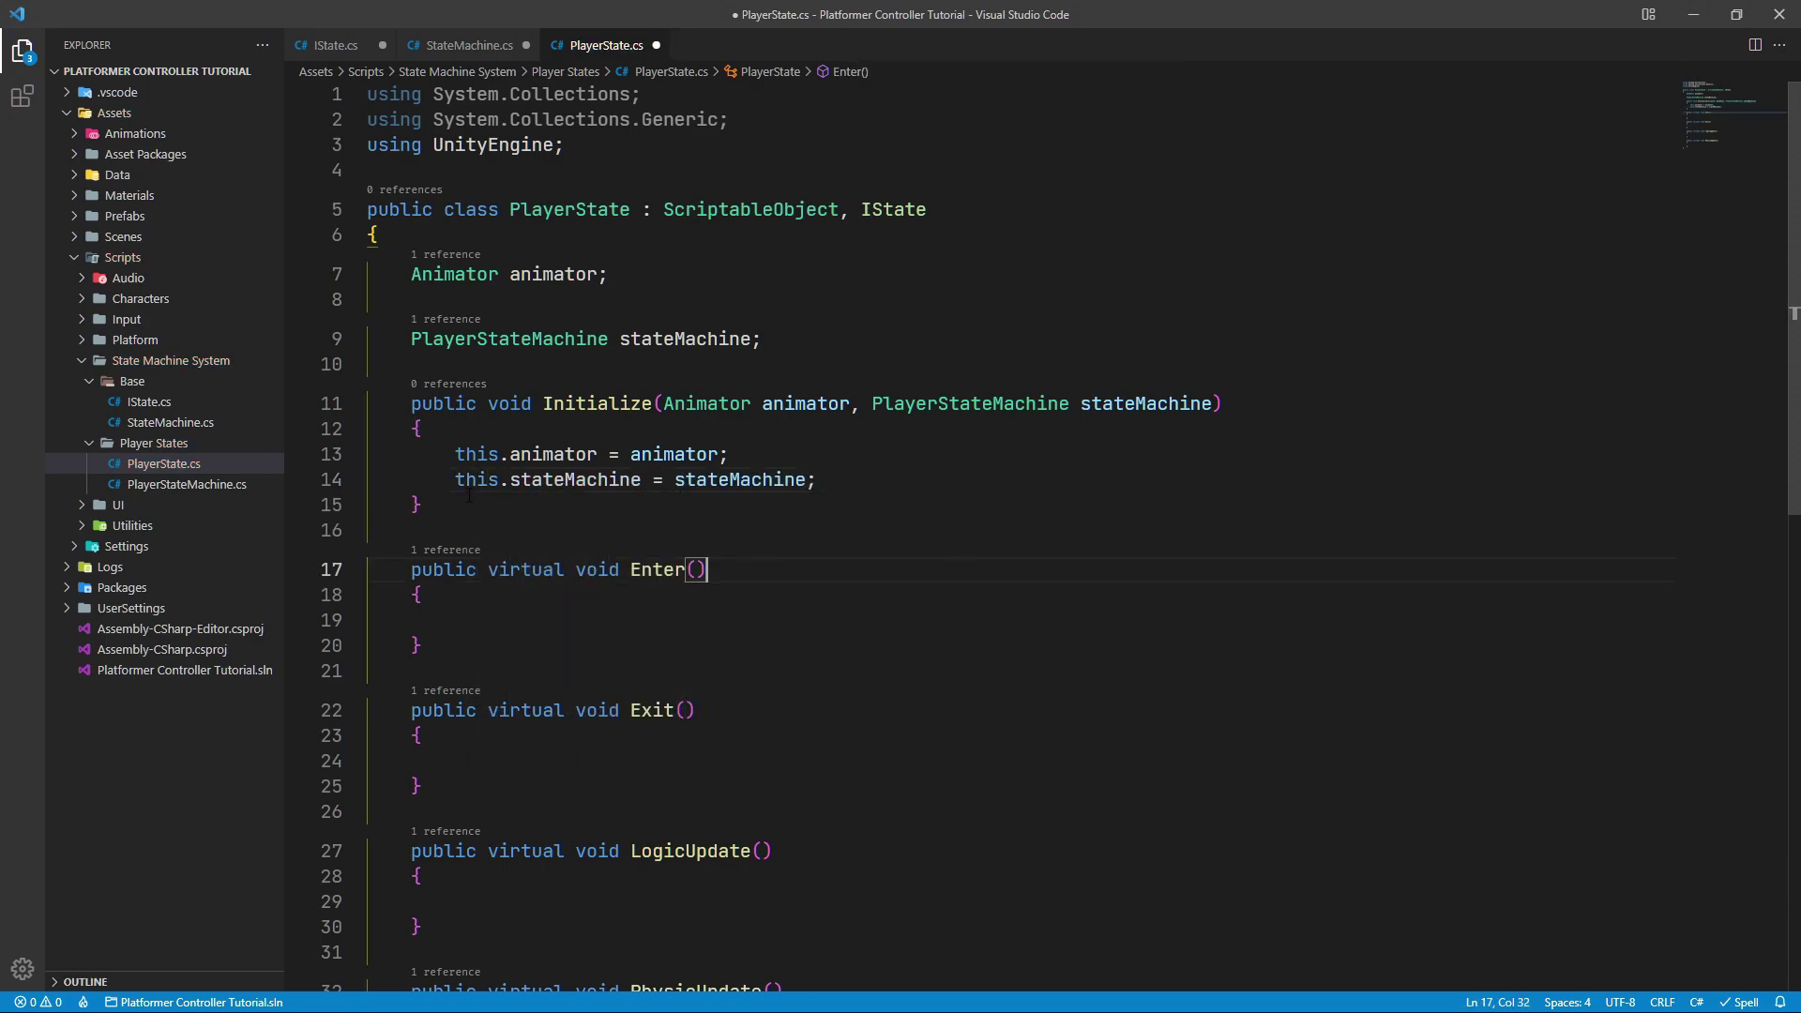
# Review the finished Initialize method and open PlayerStateMachine.cs
pyautogui.moveTo(422, 505); pyautogui.dragTo(411, 406)
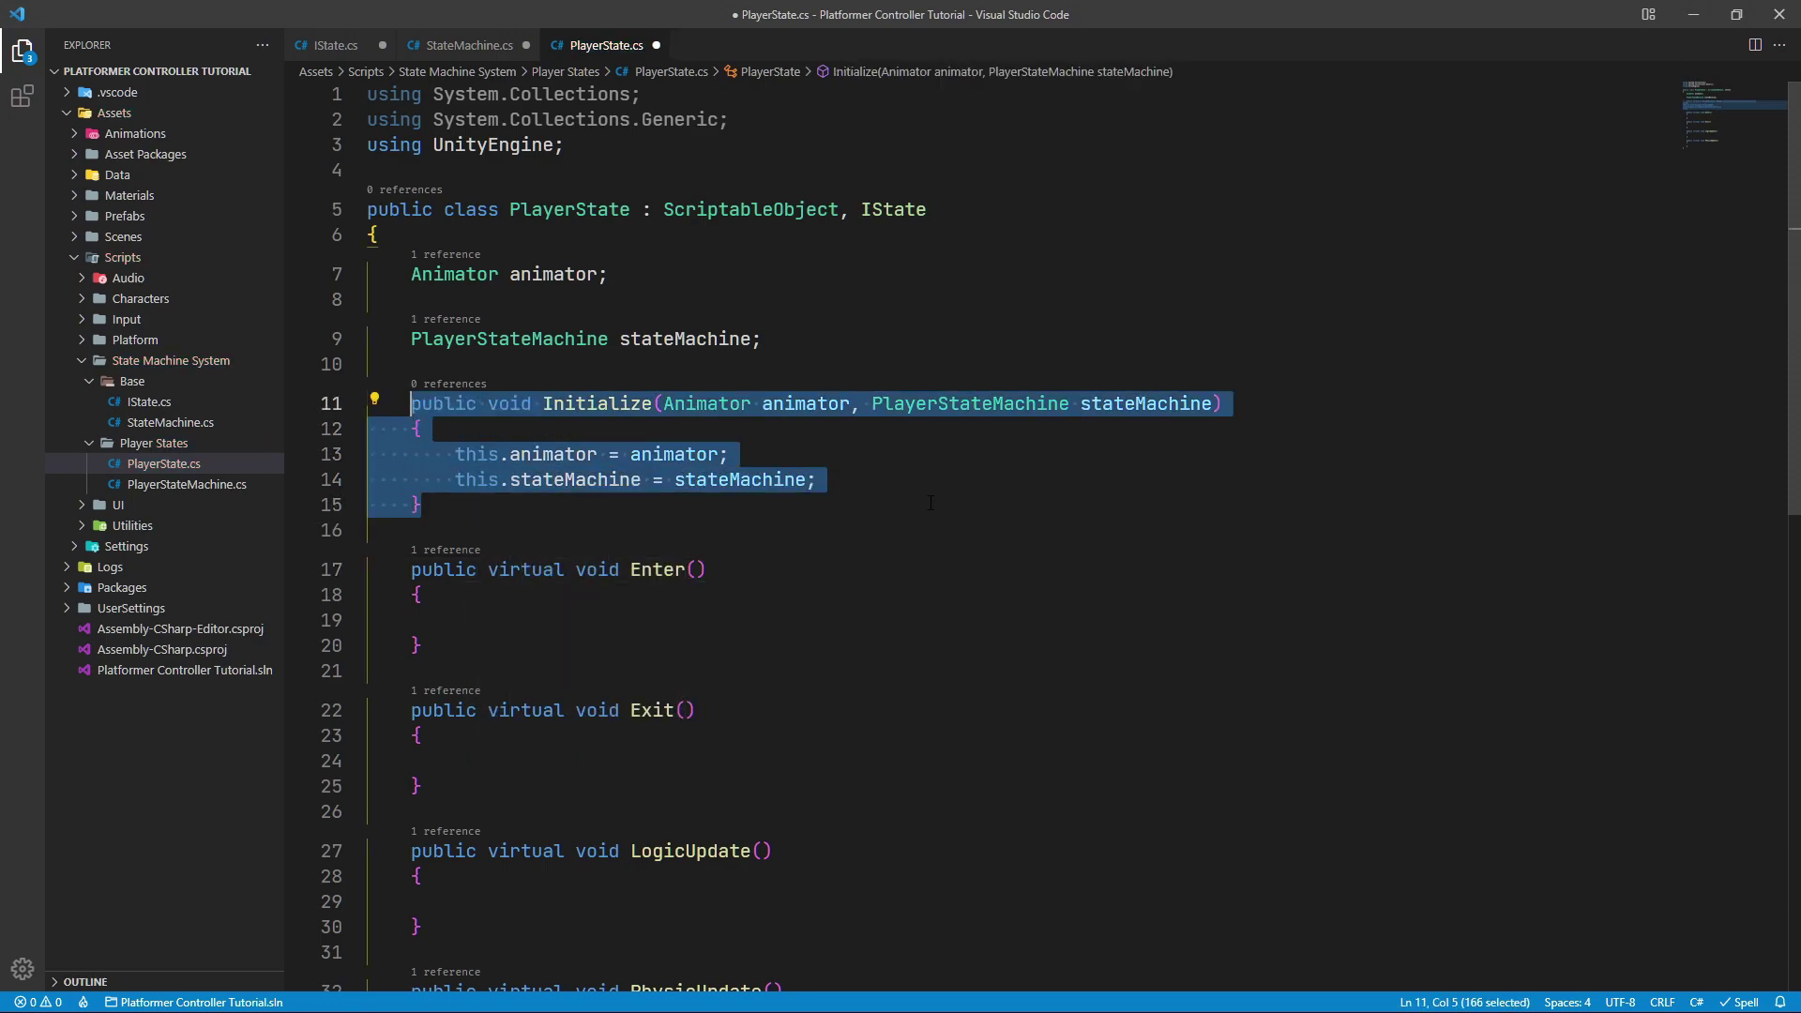
pyautogui.click(938, 570)
pyautogui.click(280, 484)
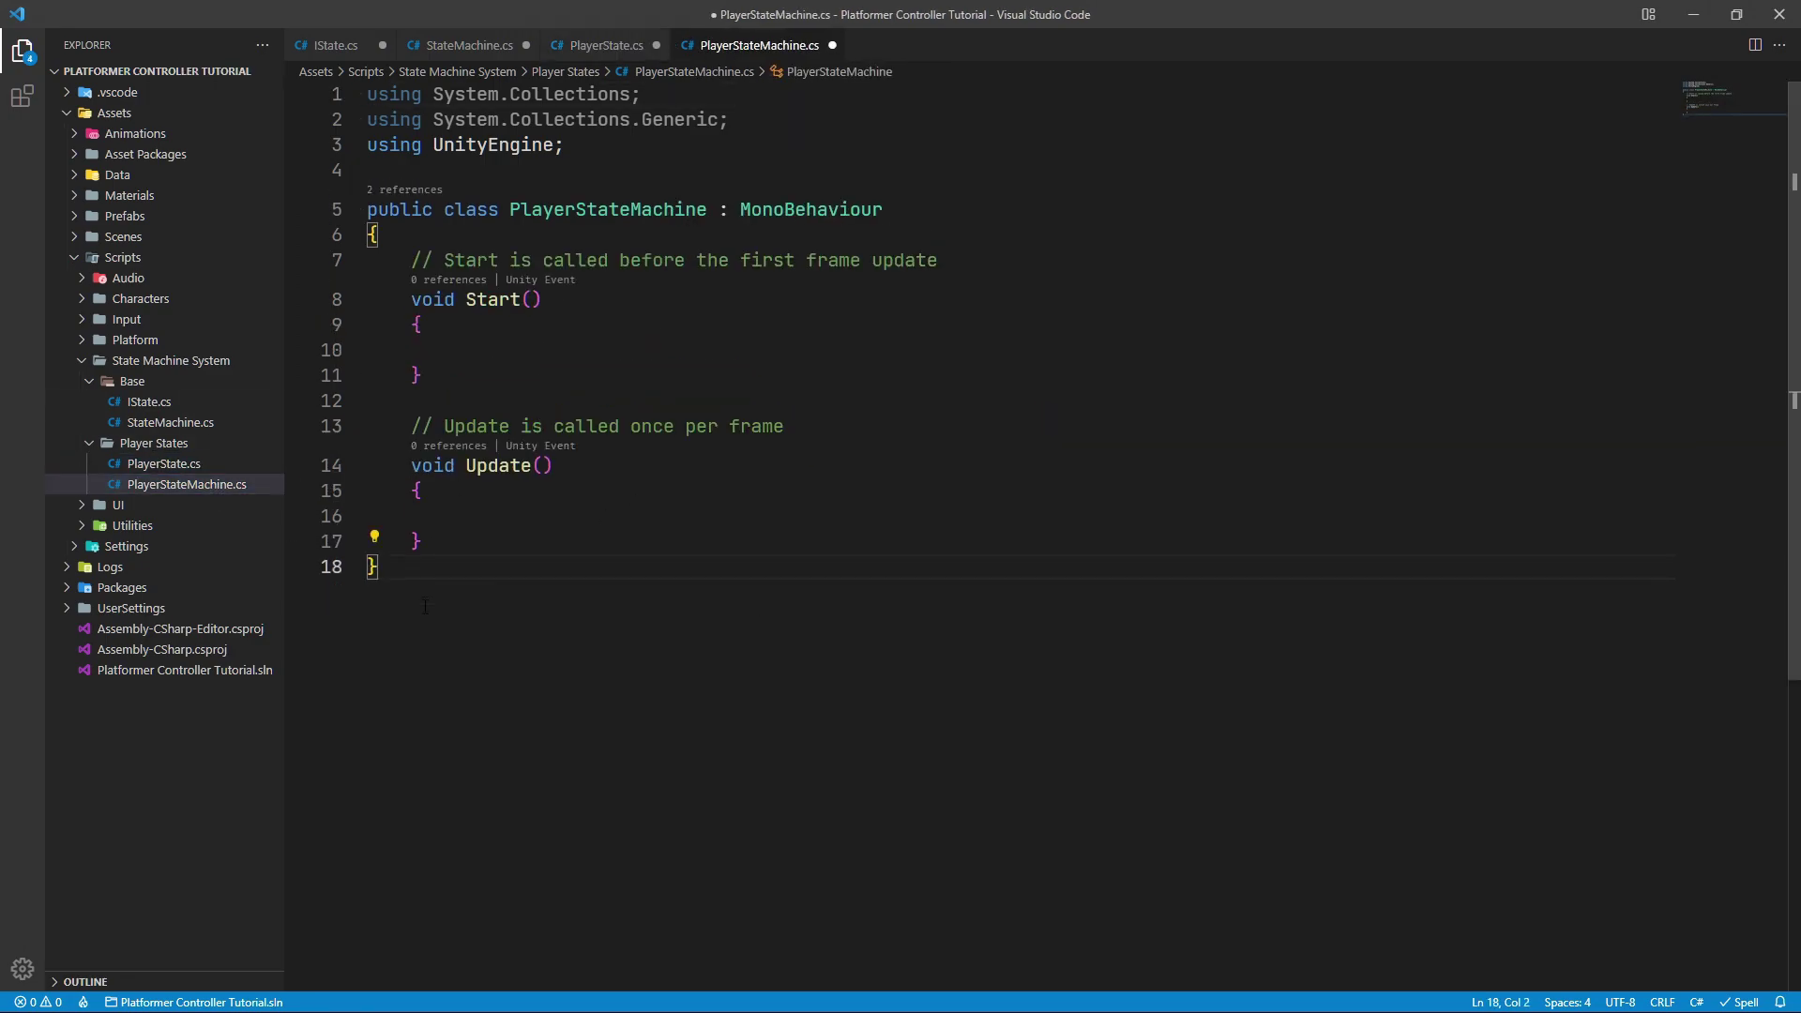
# Delete Start and Update and make PlayerStateMachine inherit from StateMachine
pyautogui.moveTo(411, 260); pyautogui.dragTo(891, 541)
pyautogui.press('BackSpace')
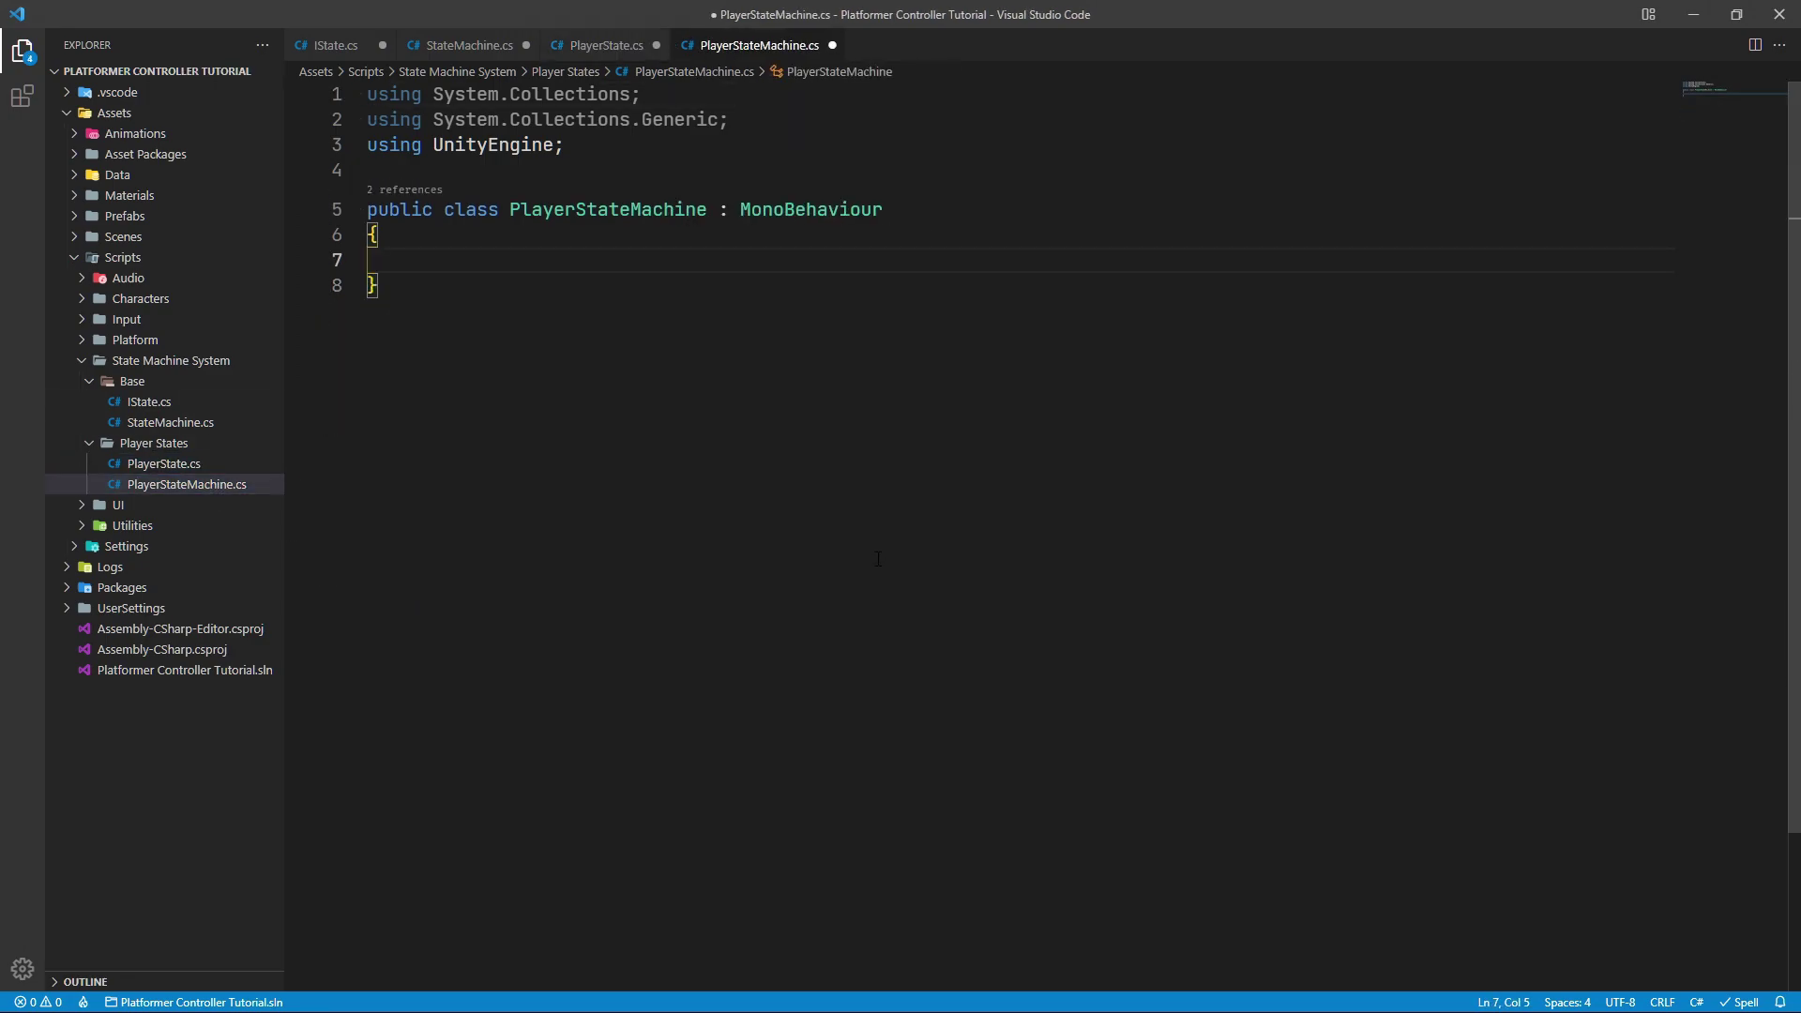
pyautogui.doubleClick(932, 209)
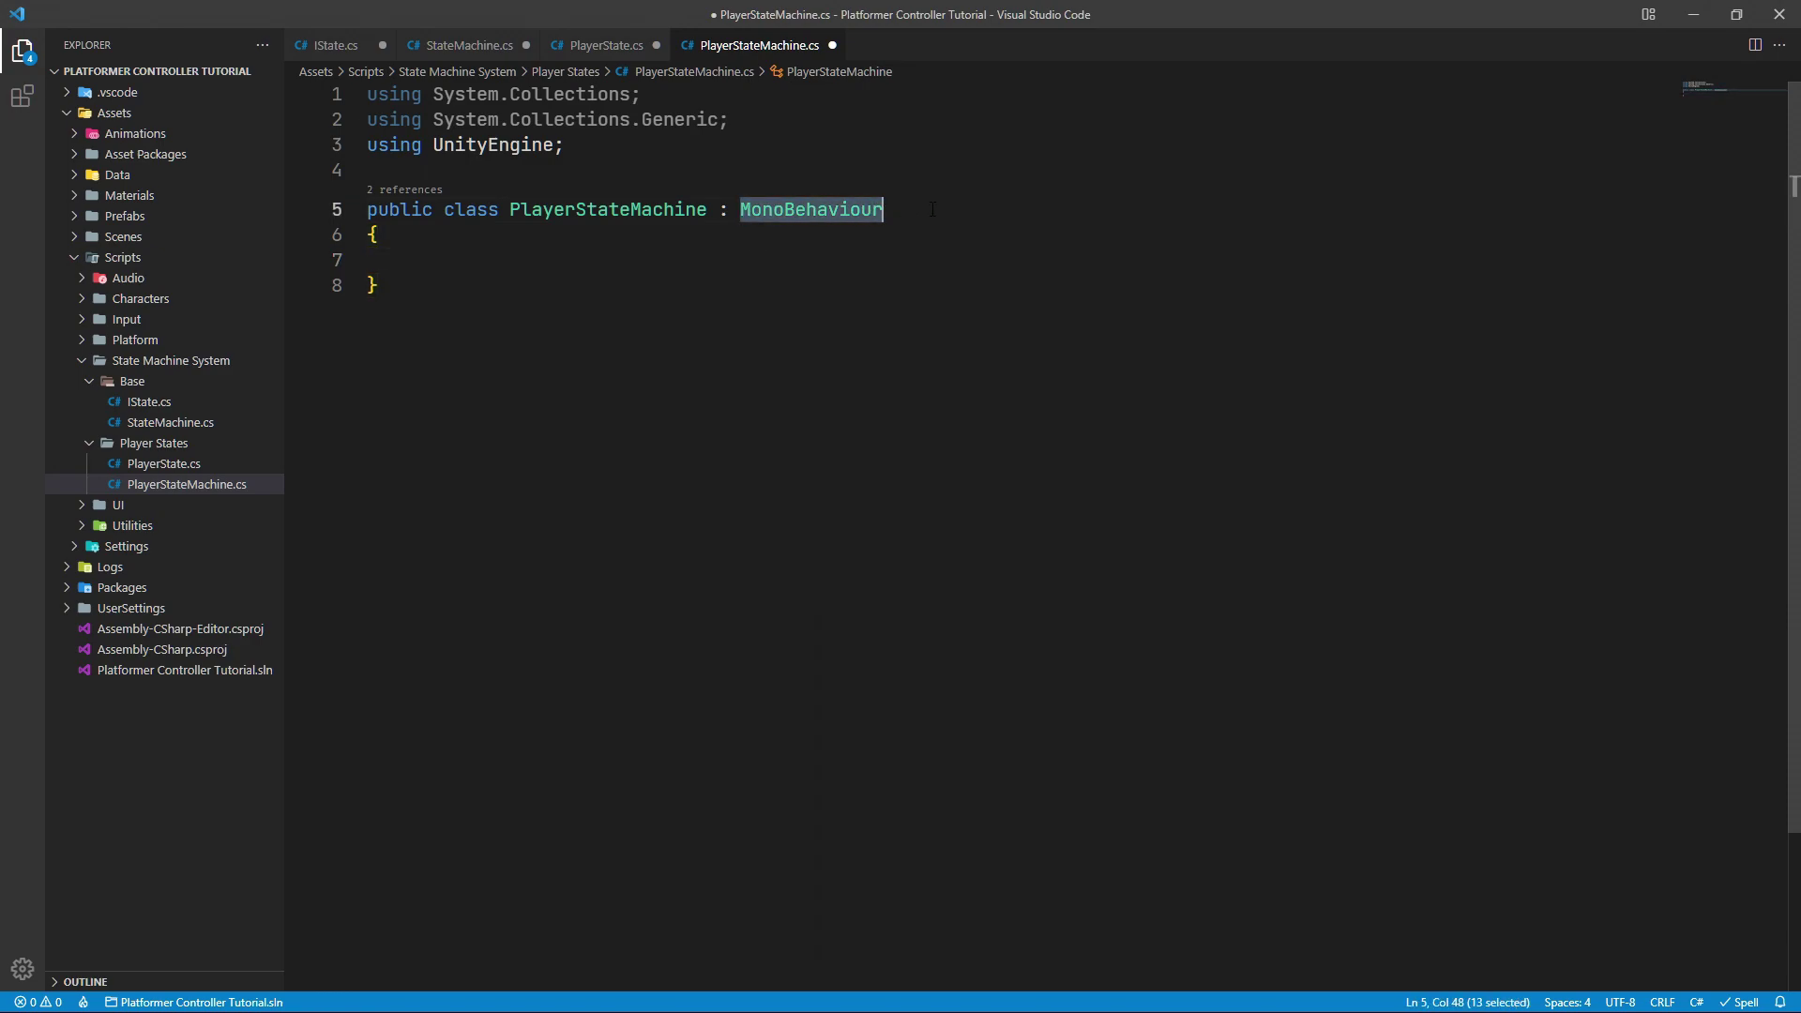
pyautogui.write('Statema')
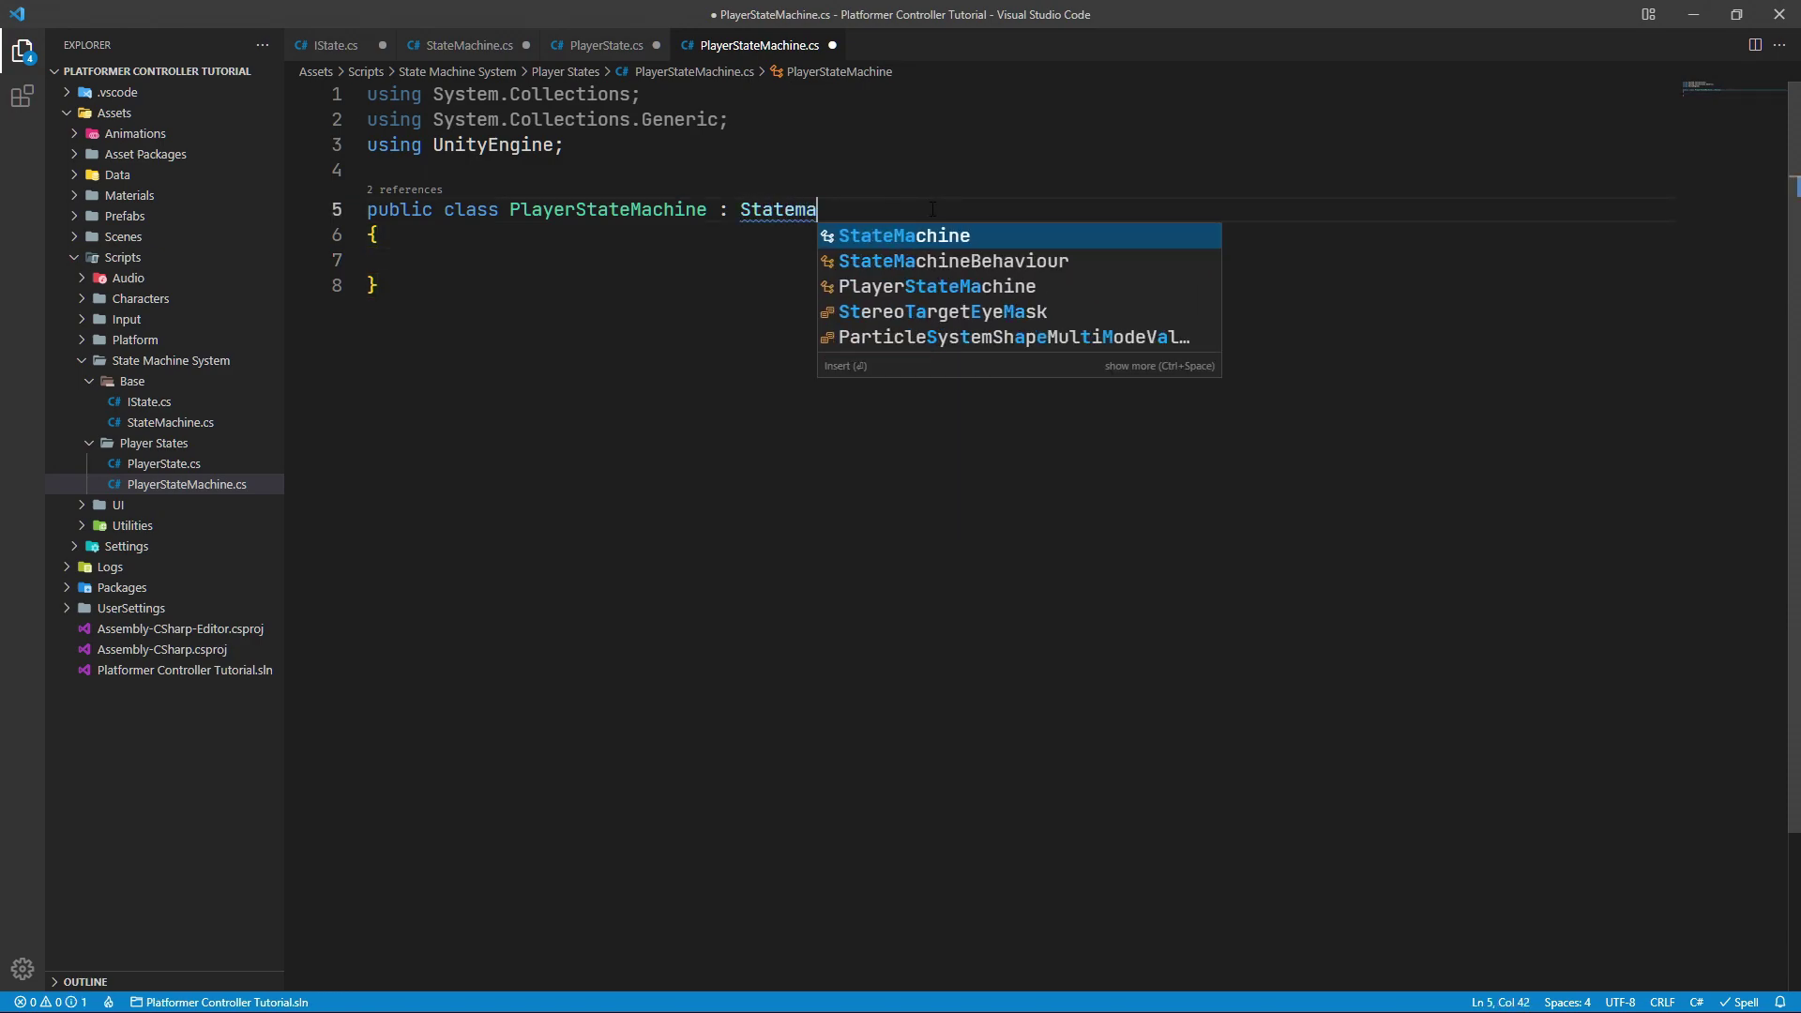
pyautogui.press('Tab')
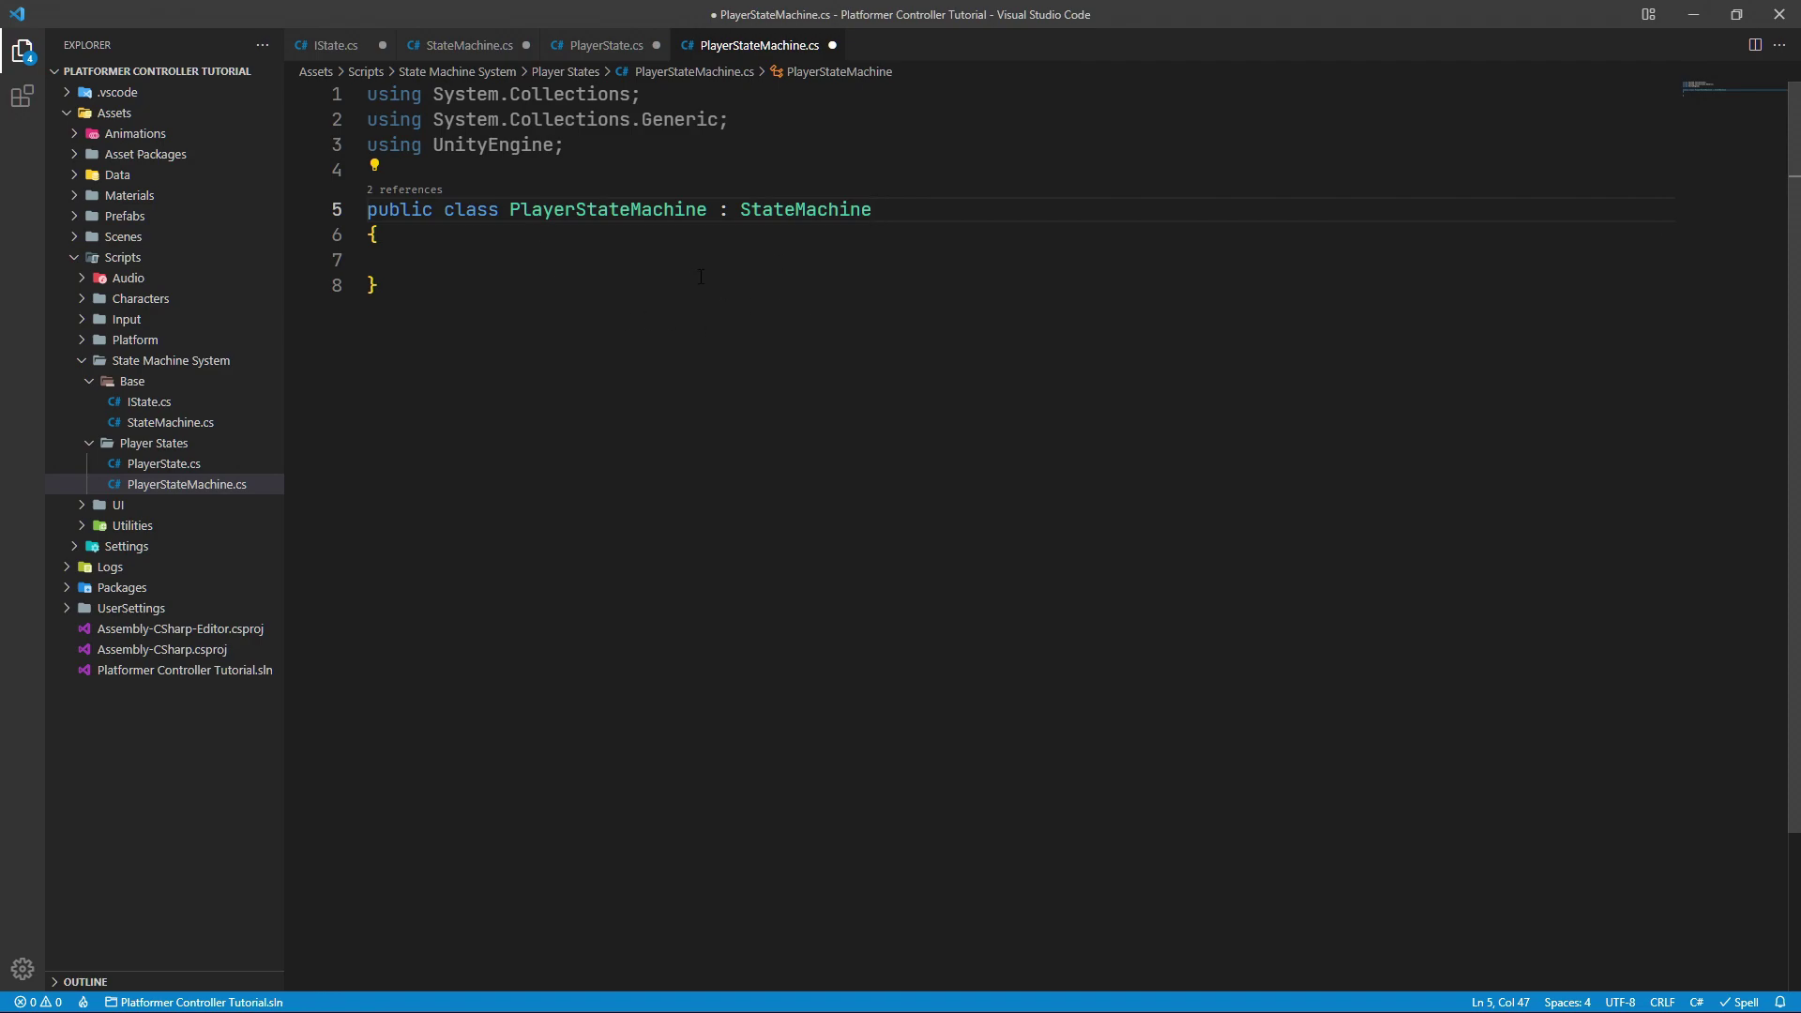
pyautogui.doubleClick(892, 209)
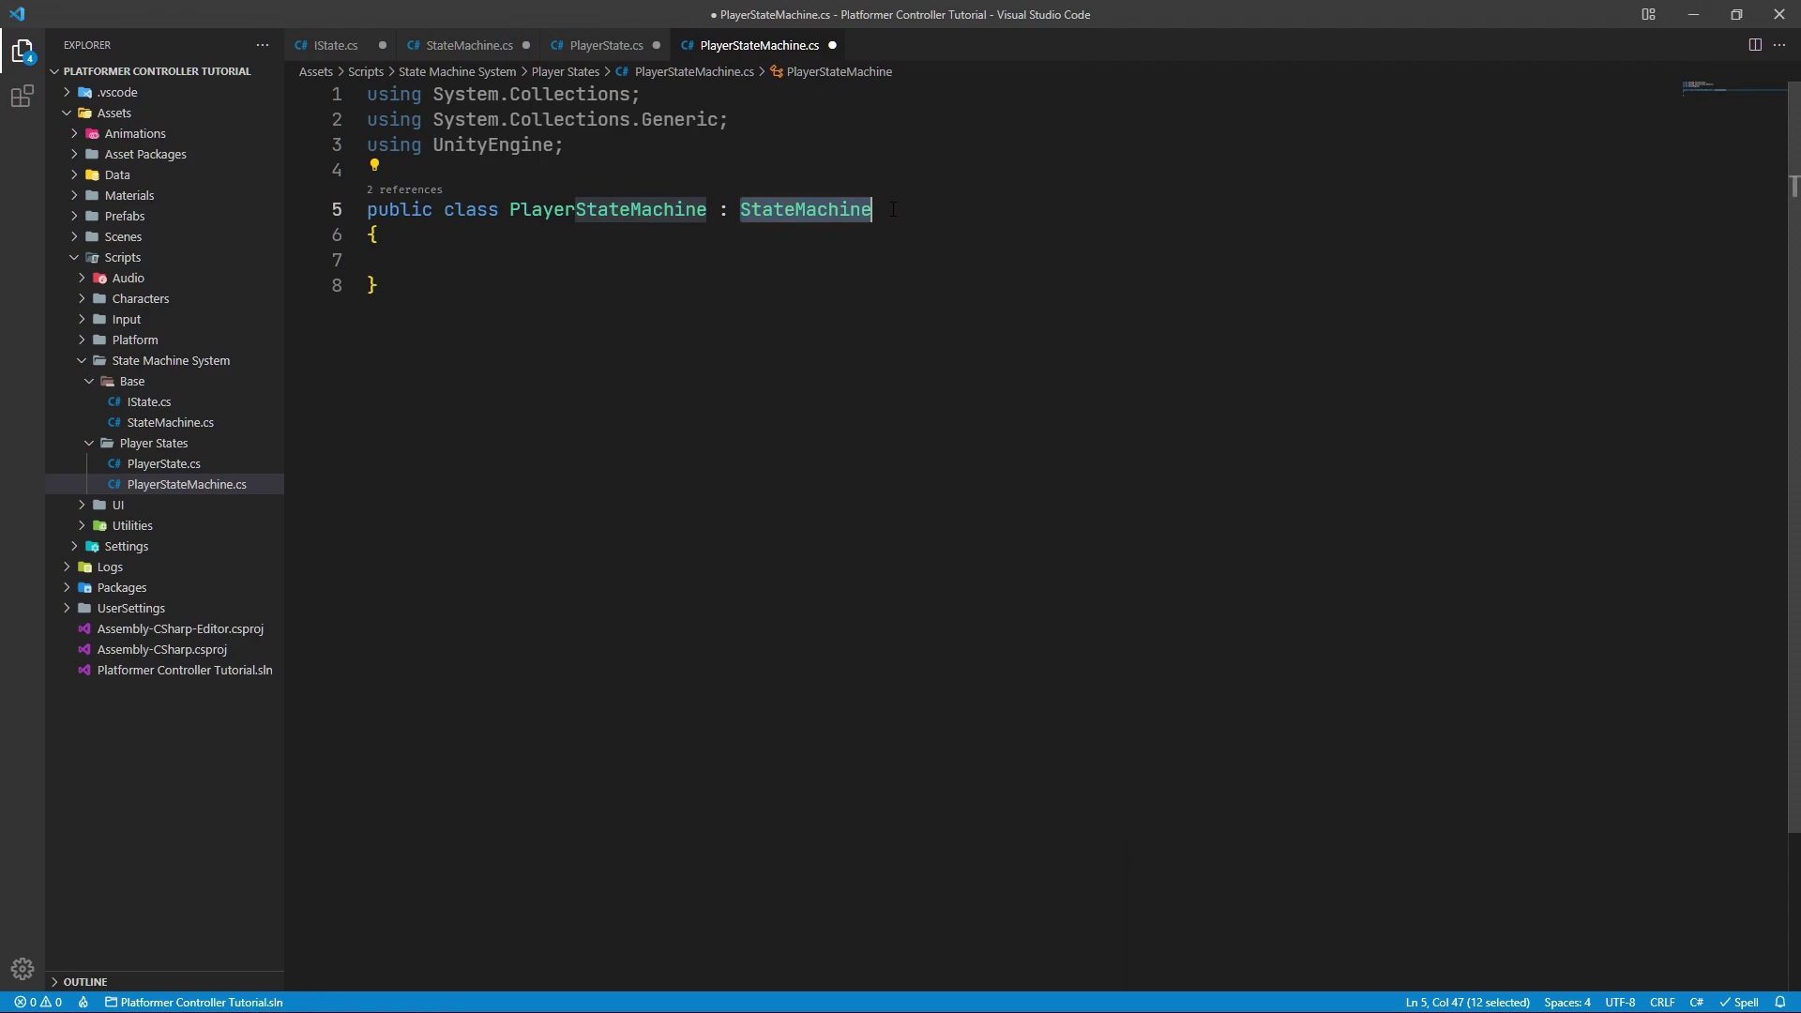
pyautogui.click(896, 260)
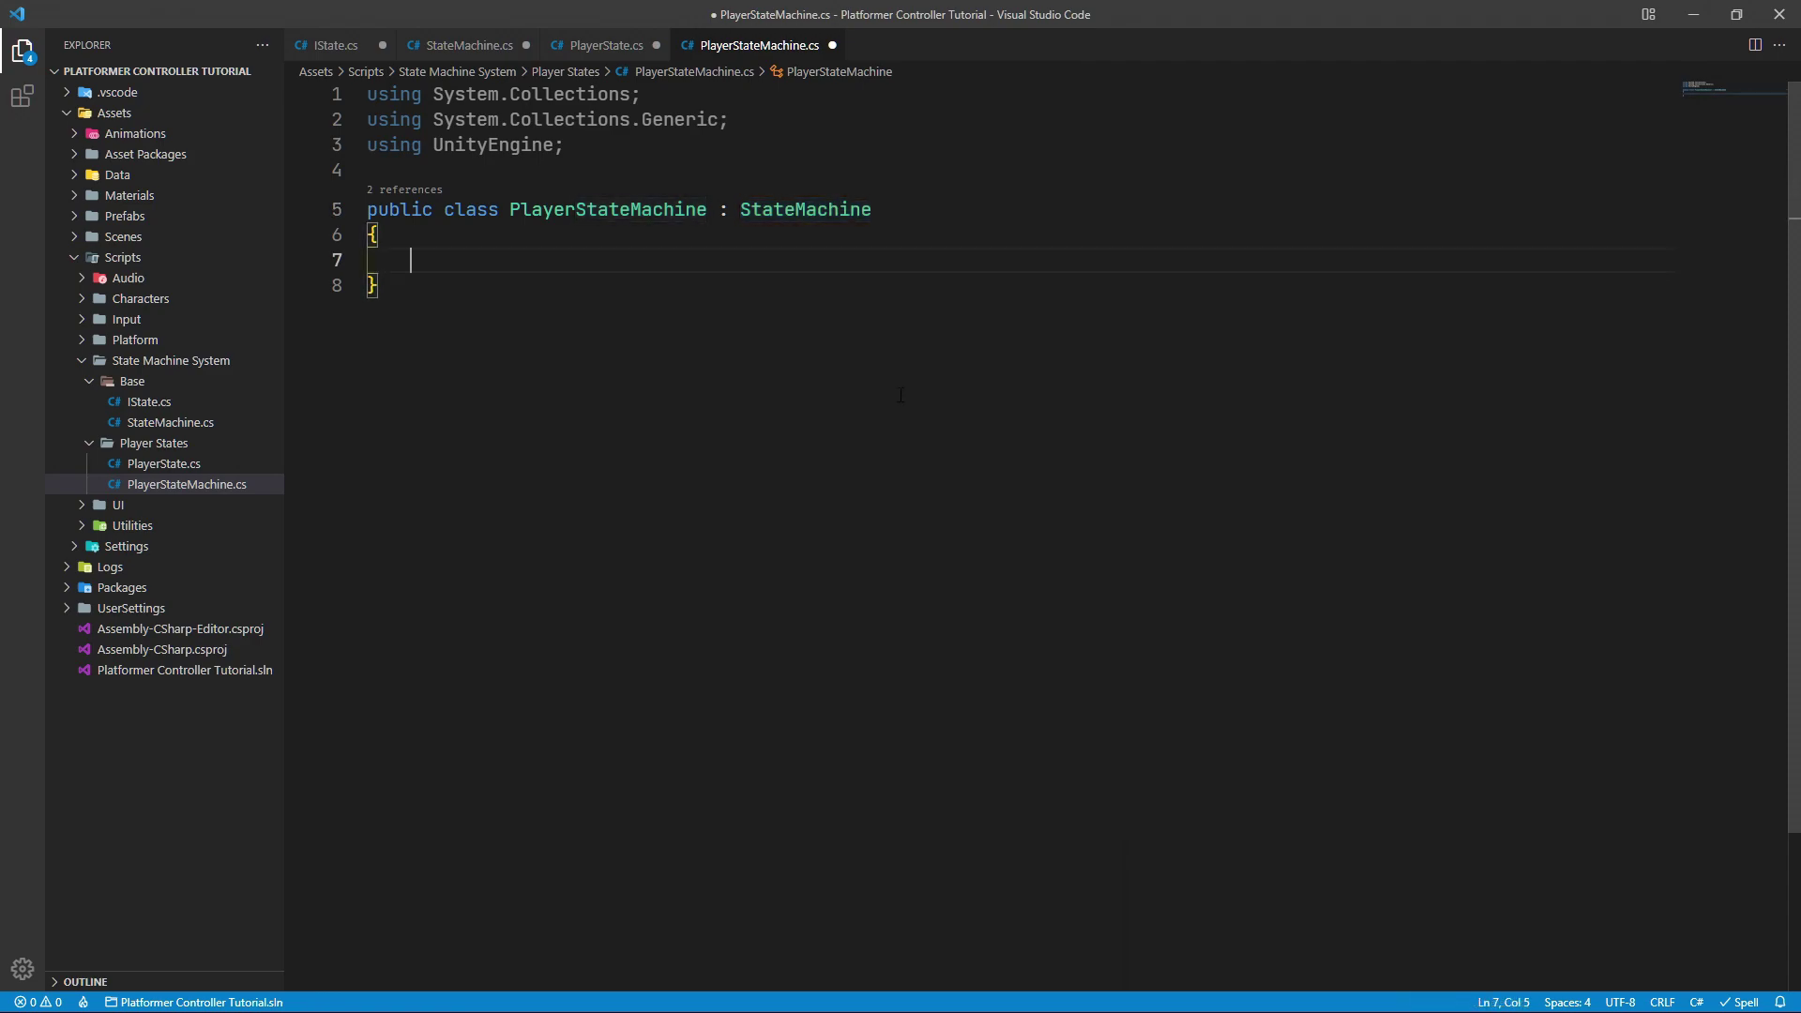
# Add an animator field and Awake using GetComponentInChildren<Animator>(), a state-initialization comment, and save
pyautogui.write('Animator ')
pyautogui.write('animator;')
pyautogui.press('Return')
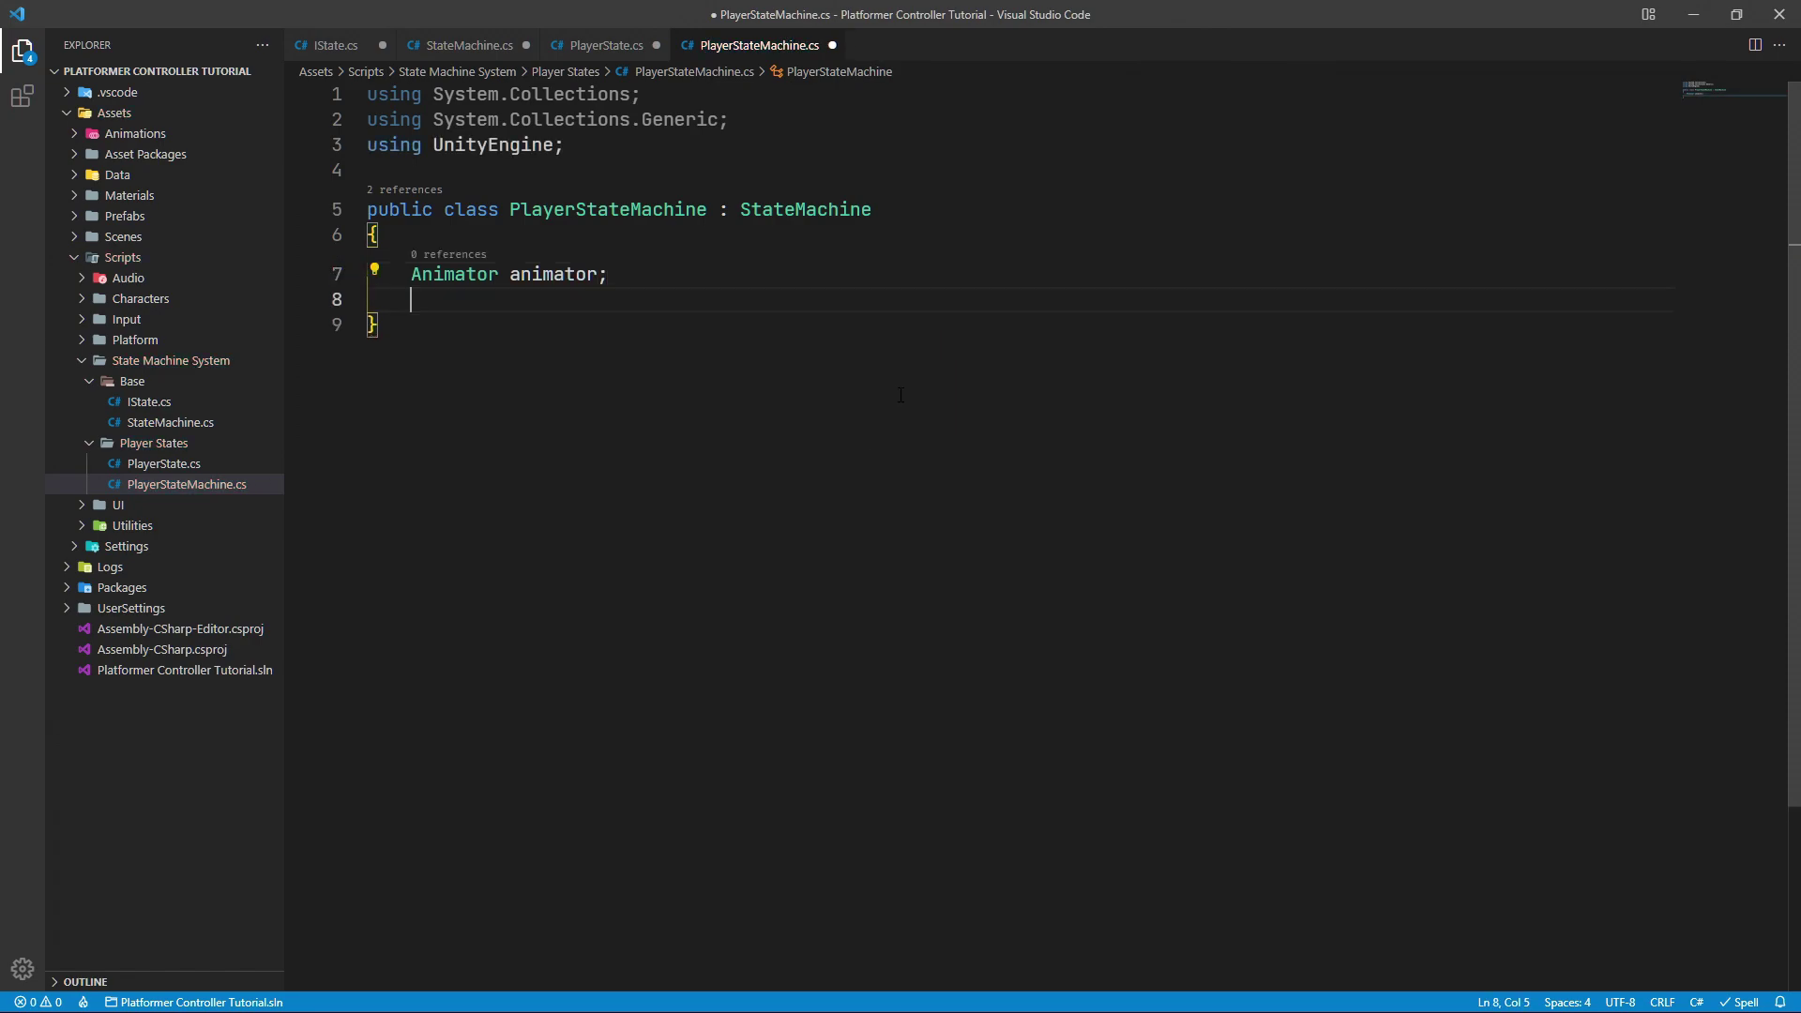
pyautogui.press('Return')
pyautogui.write('Awa')
pyautogui.press('Return')
pyautogui.write('animator')
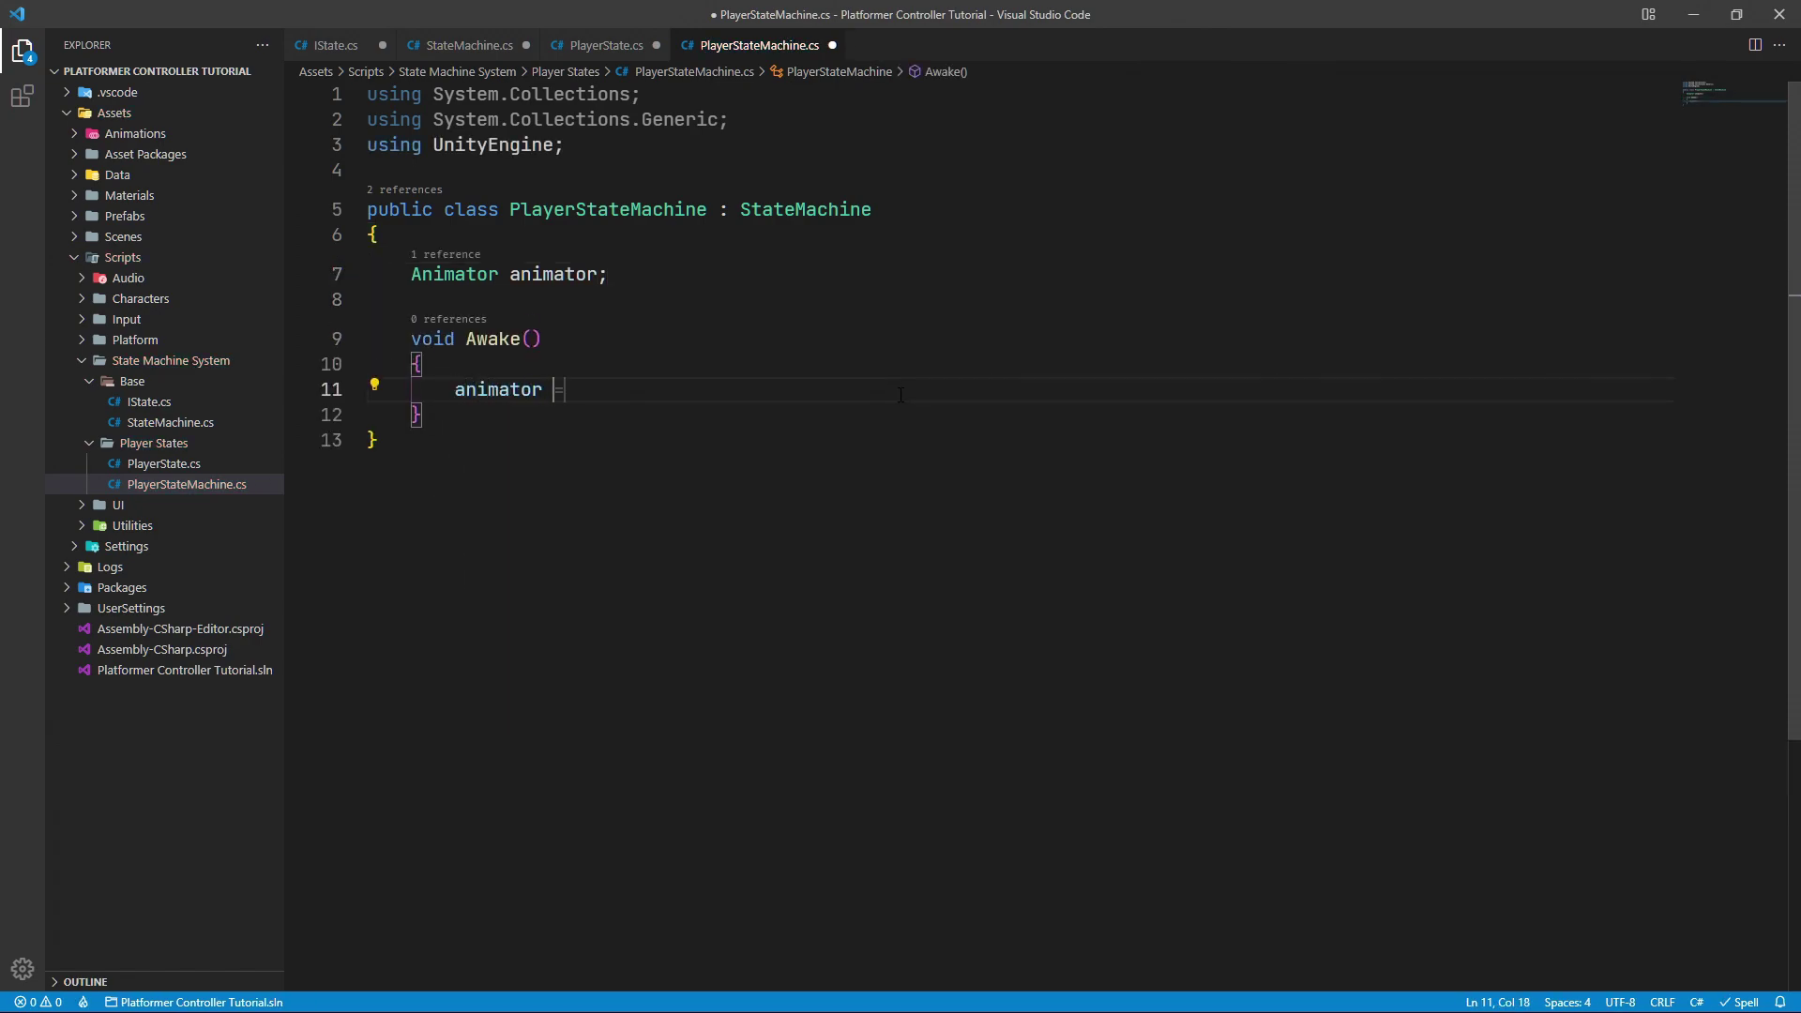
pyautogui.write(' = GetComponentInChildren<Animator>();')
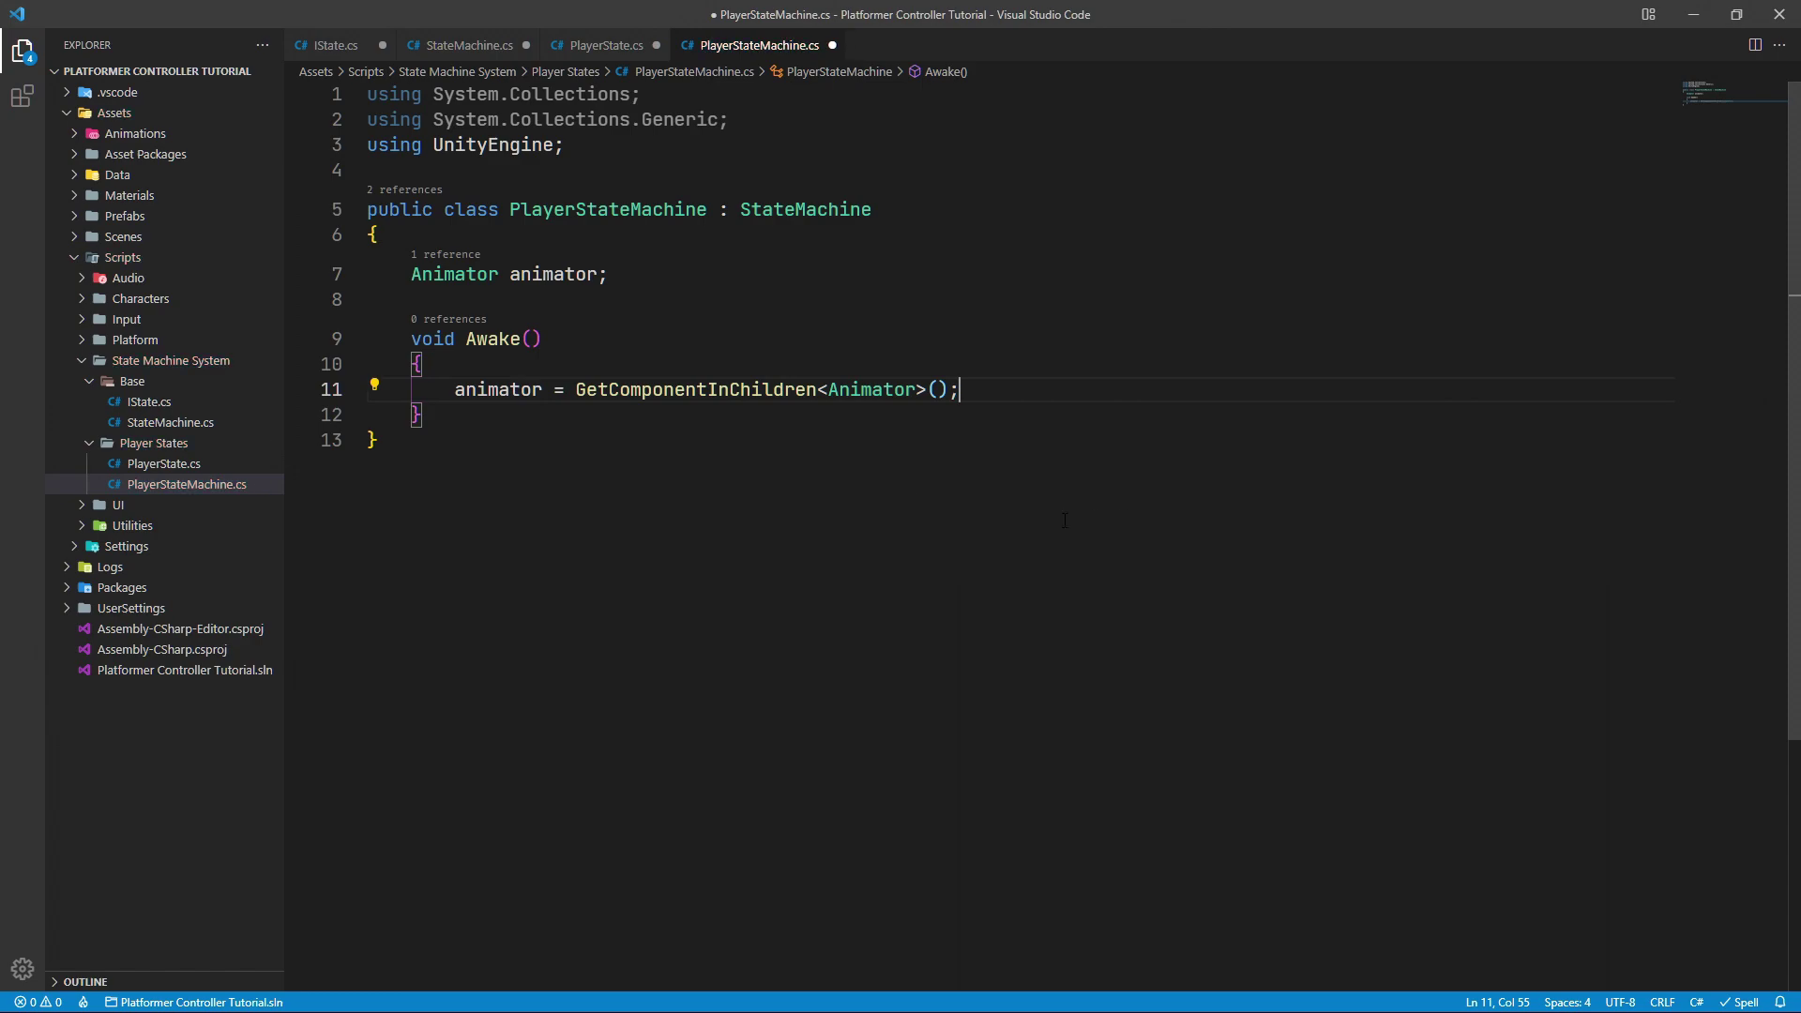
pyautogui.press('Return')
pyautogui.press('Return')
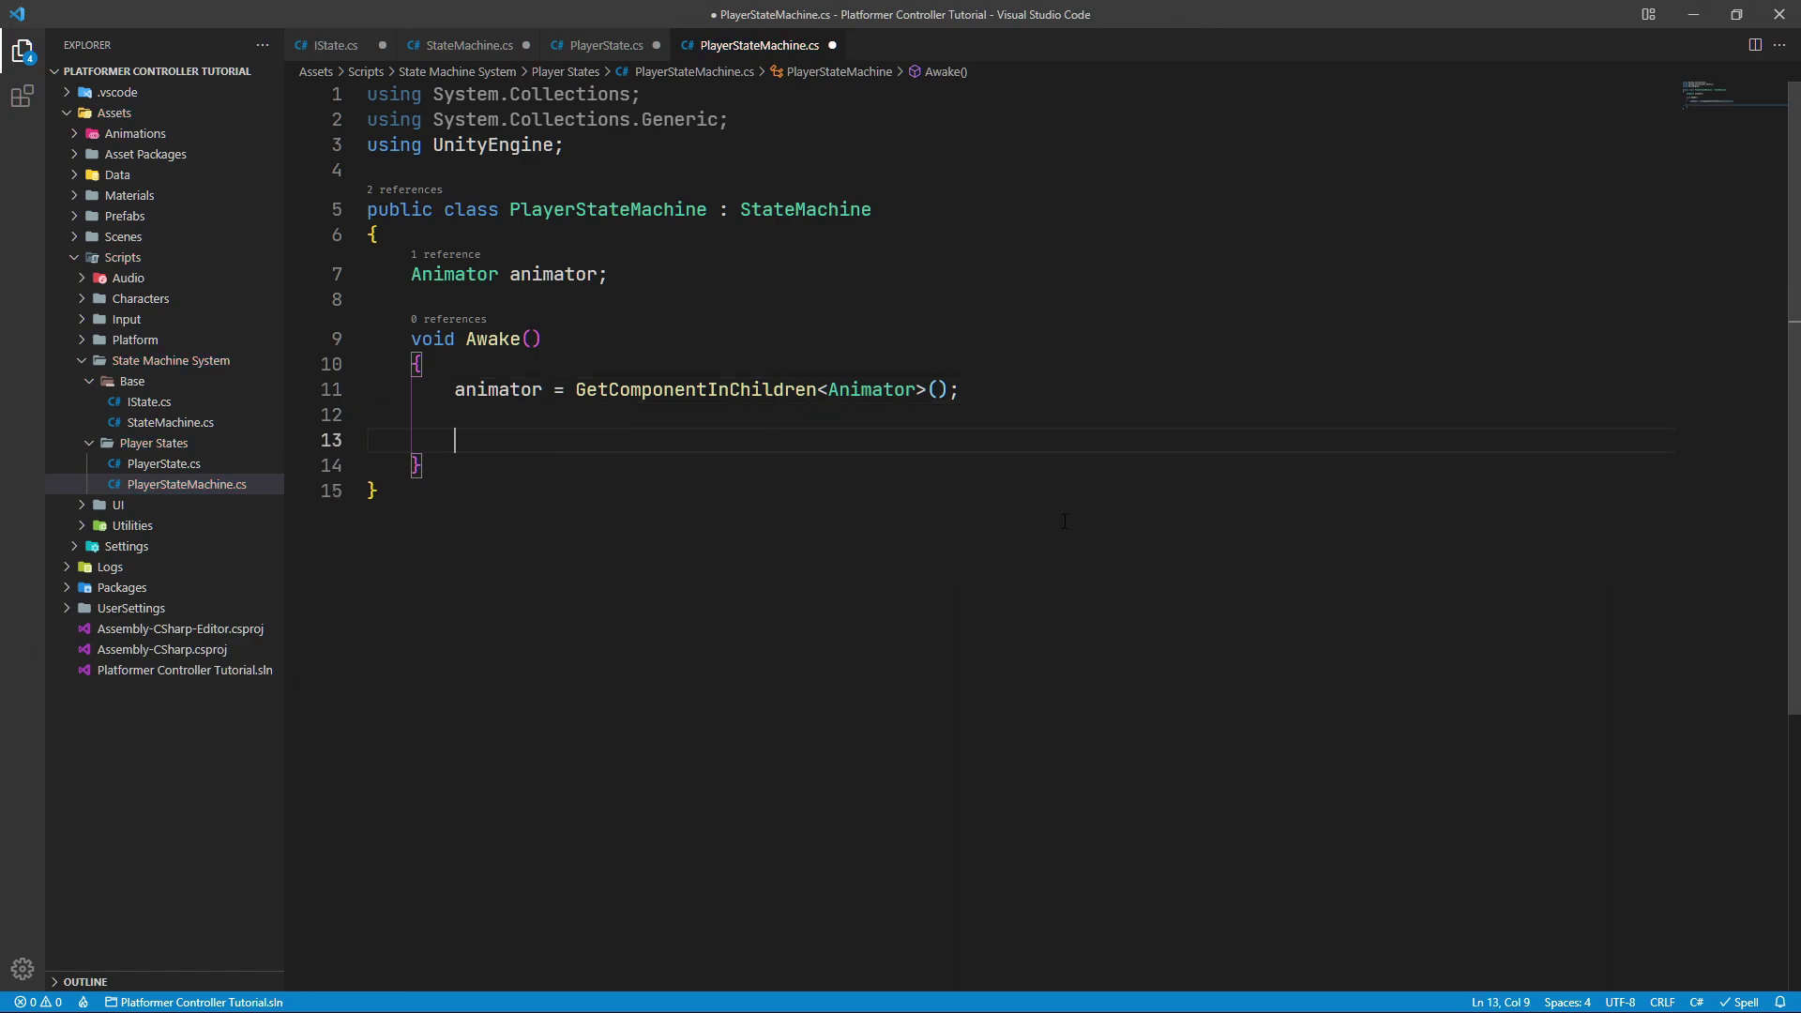
pyautogui.write('// Do player states initialization h')
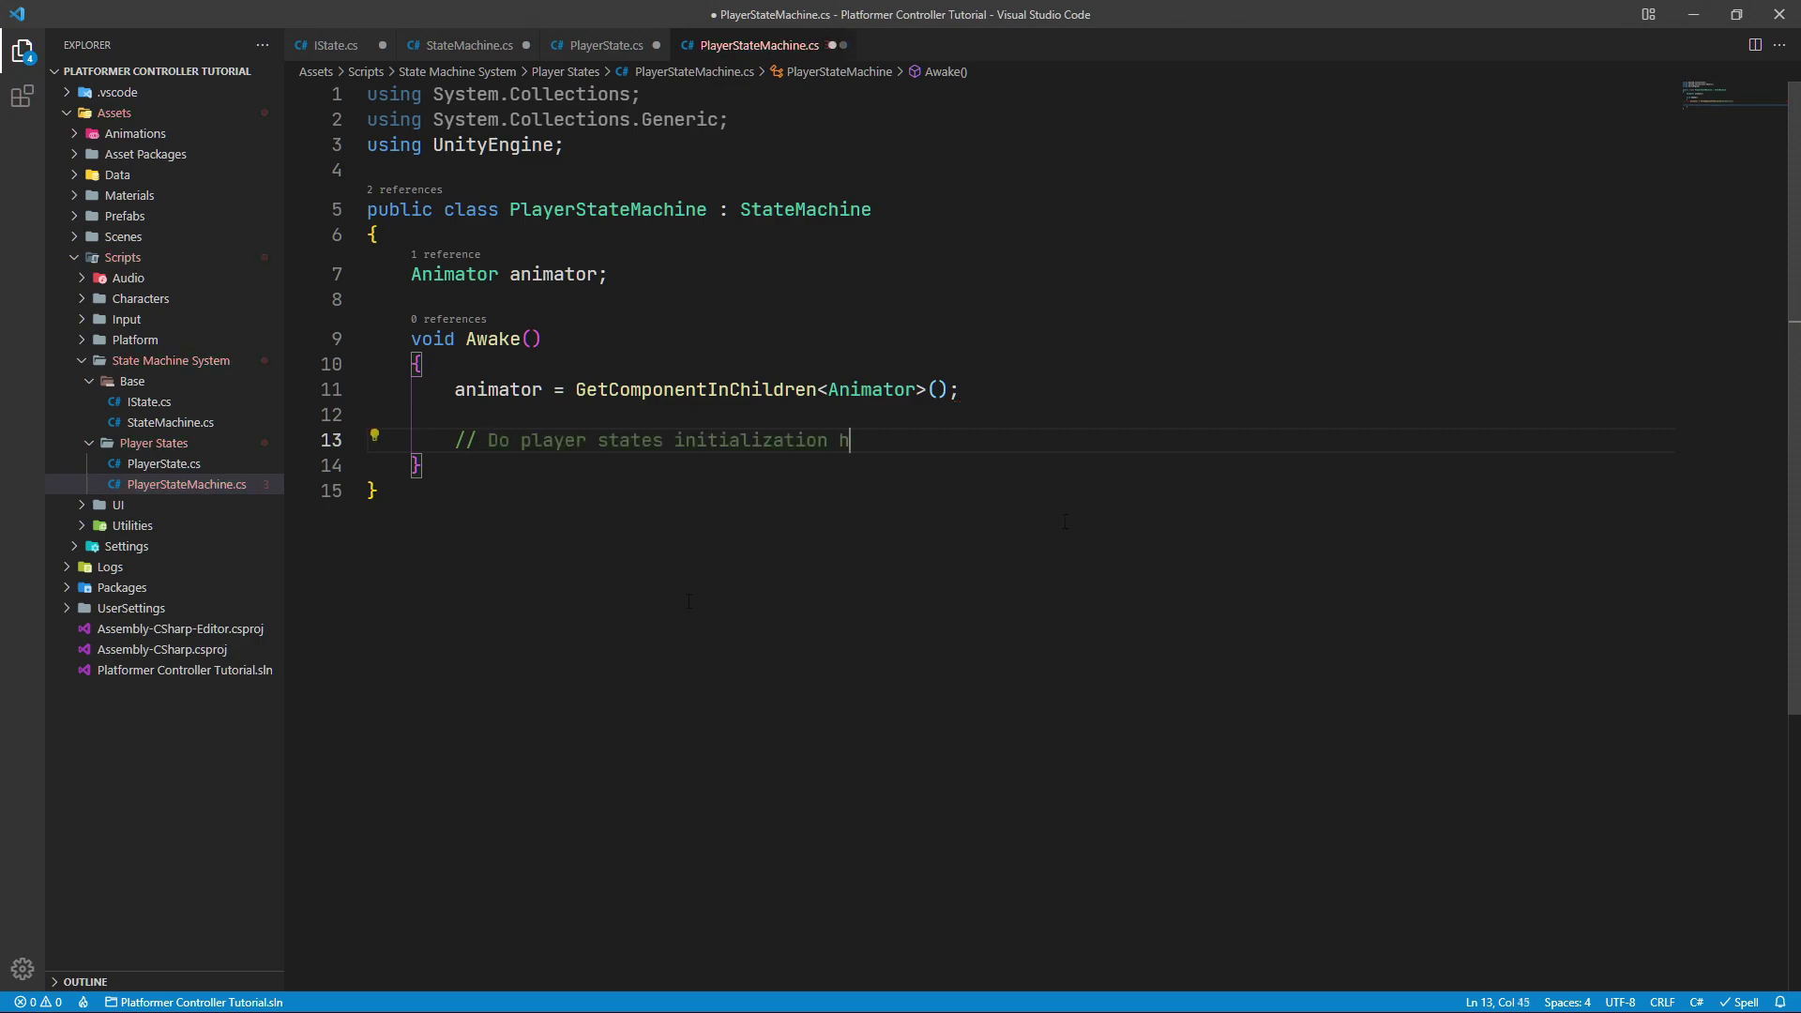
pyautogui.write('ere')
pyautogui.click(699, 599)
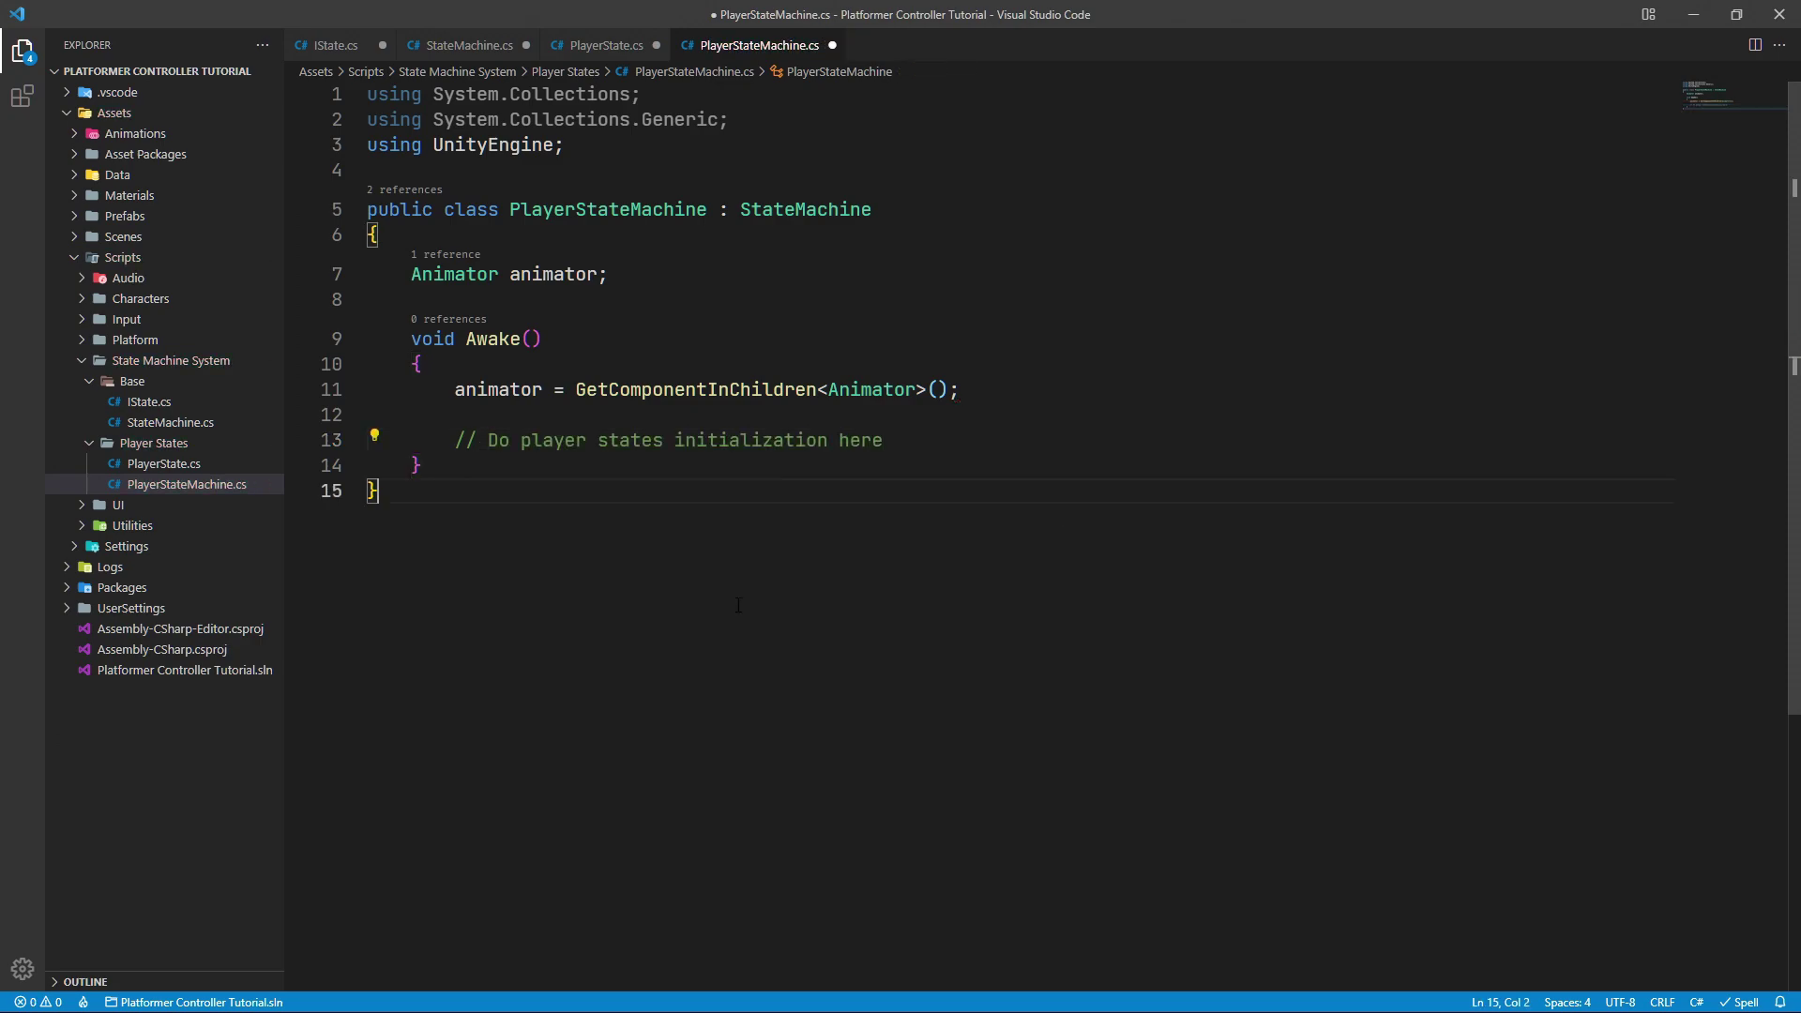
pyautogui.hotkey('ctrl', 's')
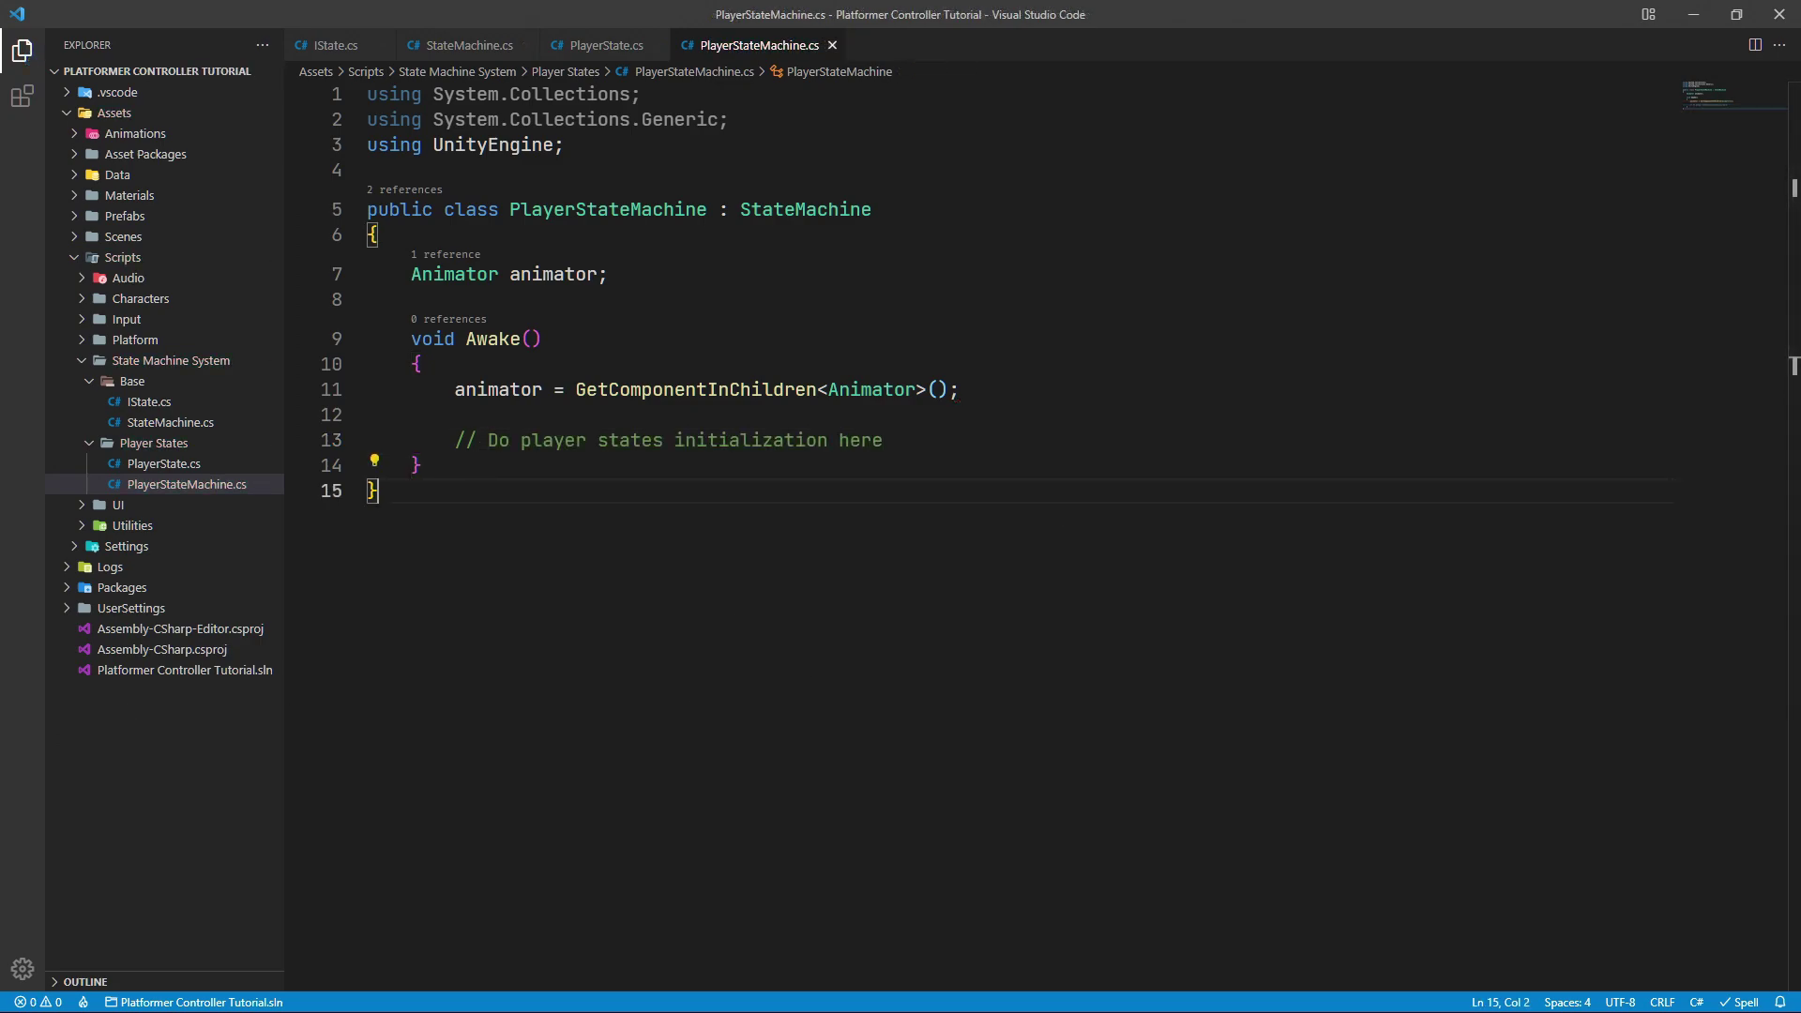
pyautogui.hotkey('alt', 'Tab')
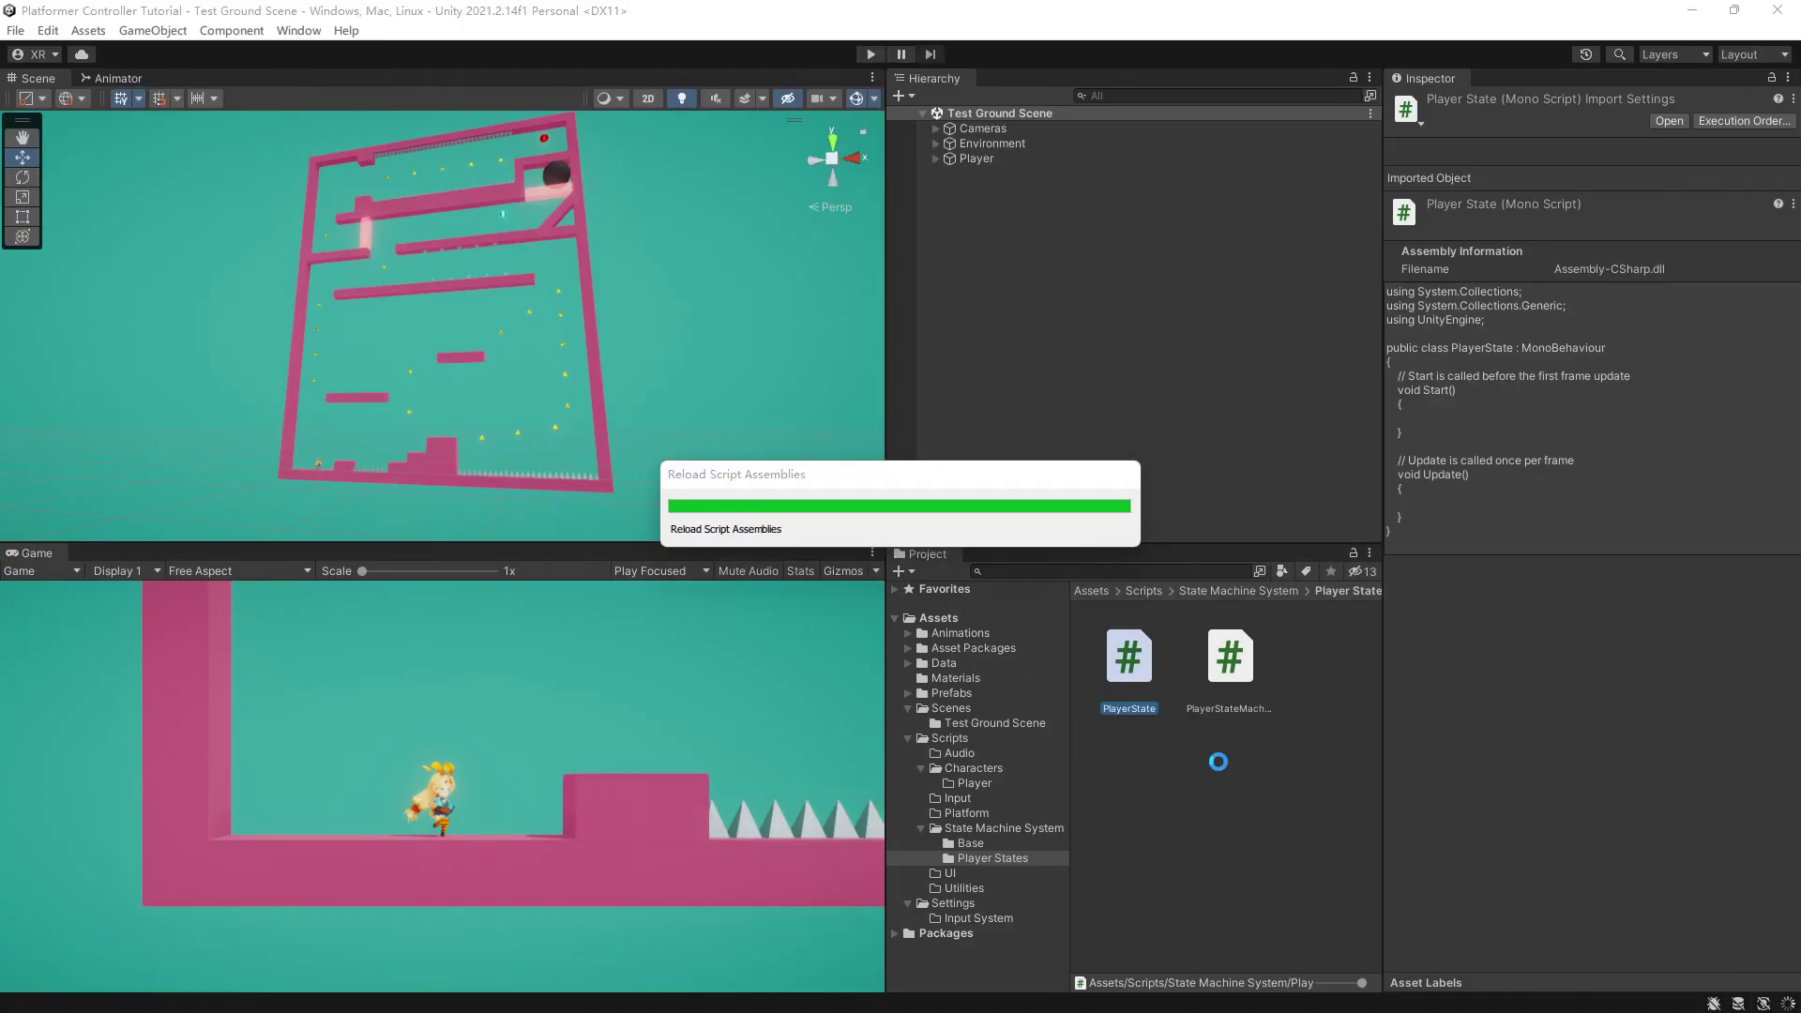